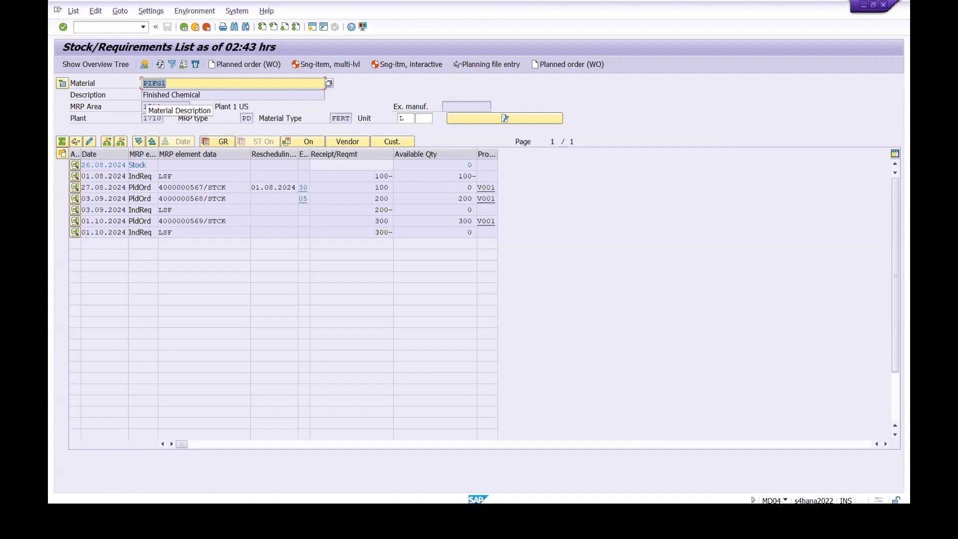
Step: Switch to the Notepad training notes and review the process manufacturing list, focusing on the costing transactions KP26, CK11N and CK24
{"action": "left_click", "coordinate": [433, 523]}
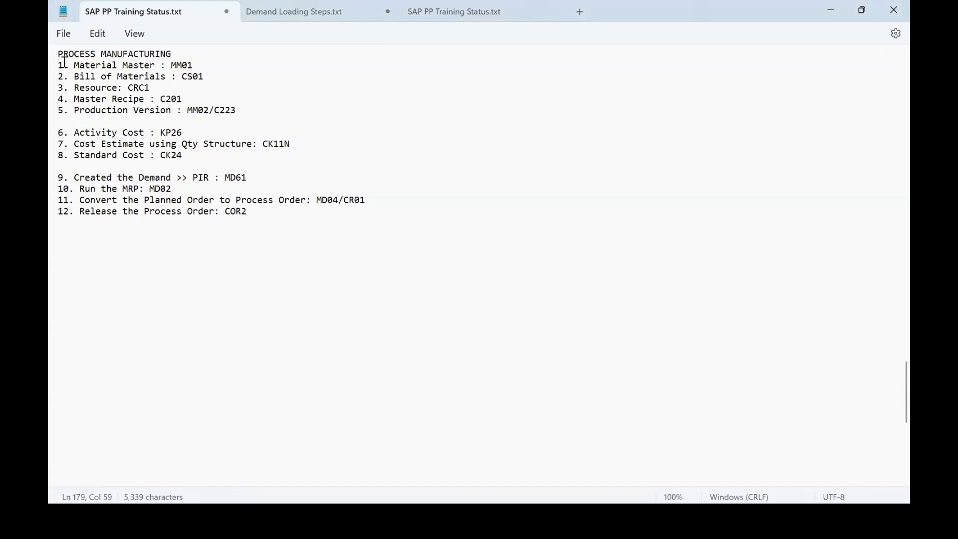
{"action": "left_click_drag", "start_coordinate": [172, 56], "coordinate": [54, 51]}
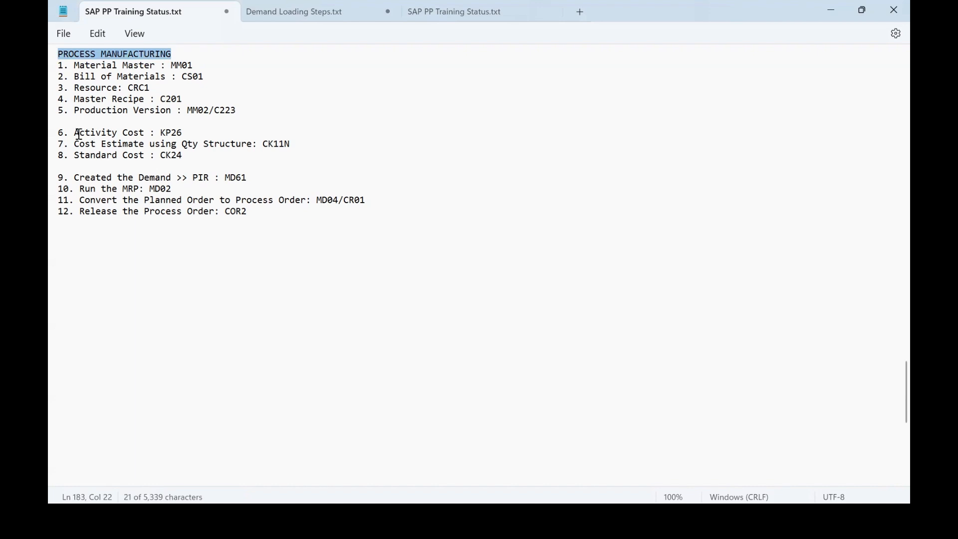
{"action": "left_click_drag", "start_coordinate": [74, 133], "coordinate": [166, 155]}
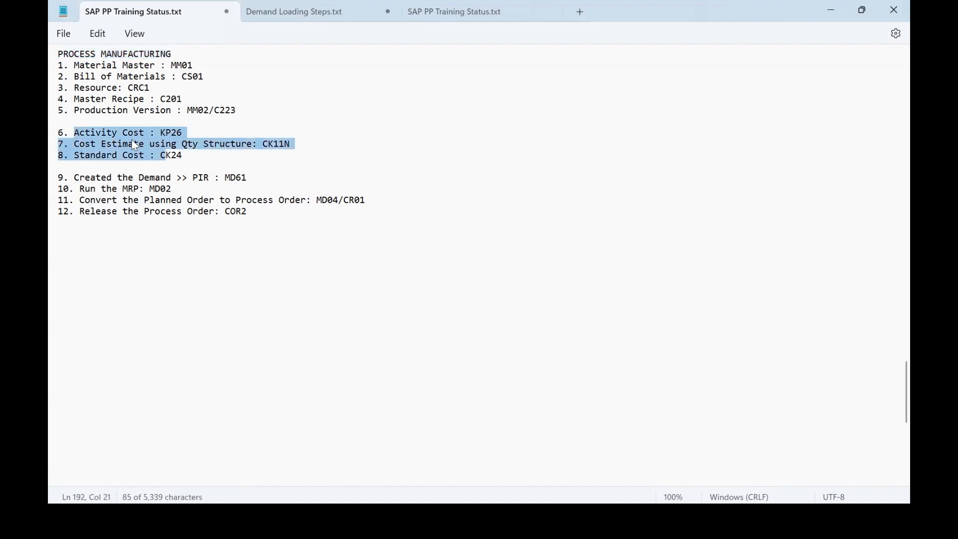
{"action": "left_click_drag", "start_coordinate": [63, 132], "coordinate": [157, 172]}
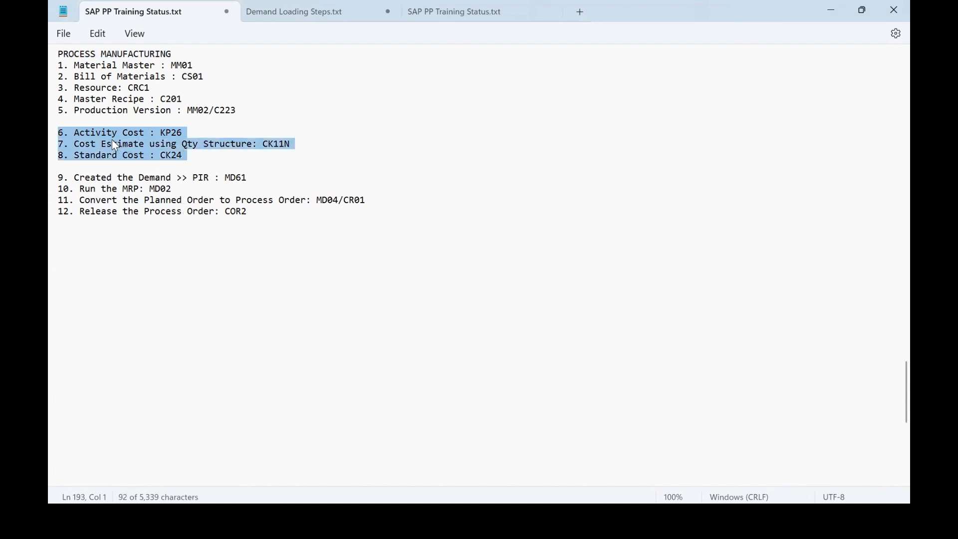
{"action": "left_click", "coordinate": [187, 136]}
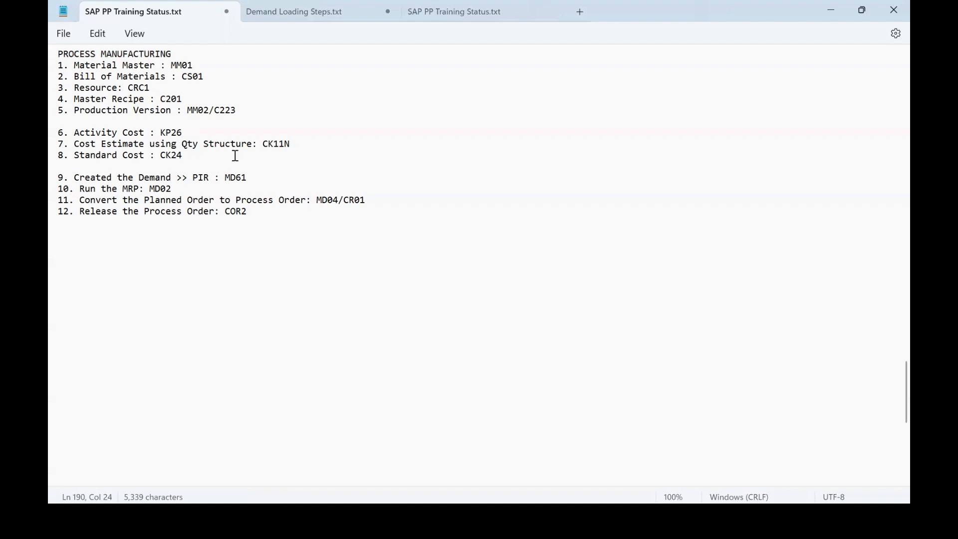
{"action": "left_click", "coordinate": [298, 147]}
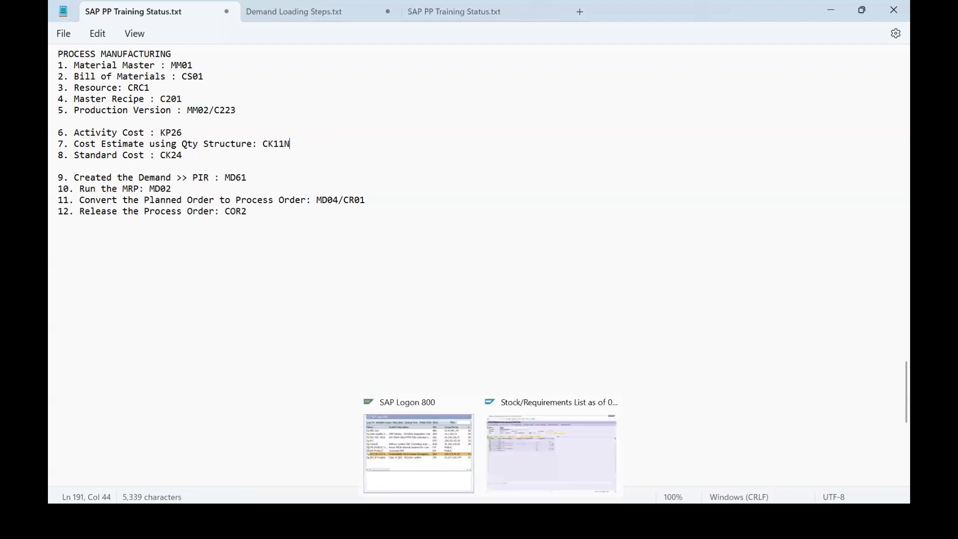
Step: Switch to the SAP stock/requirements list, examine the Costing 2 data of material PIFG1, and return to the list
{"action": "left_click", "coordinate": [541, 453]}
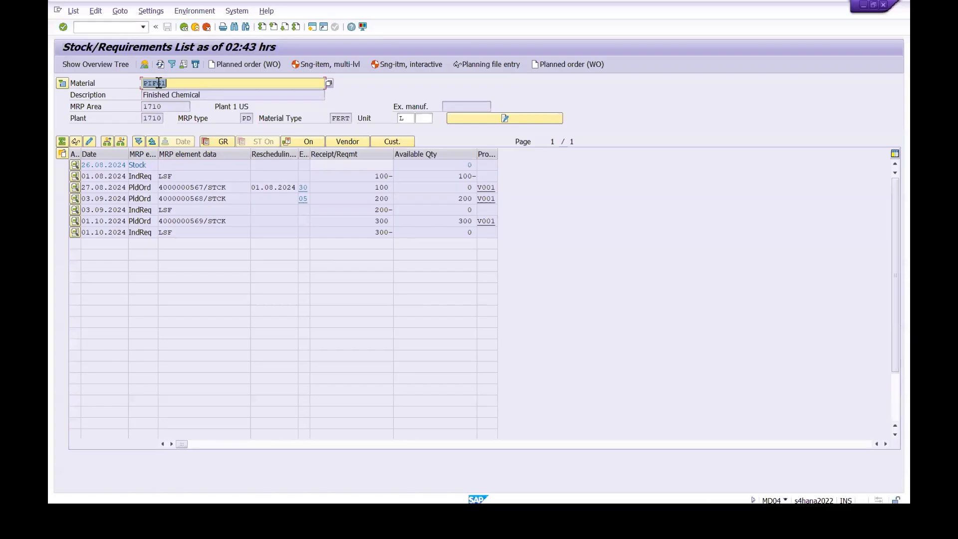
{"action": "left_click", "coordinate": [157, 84]}
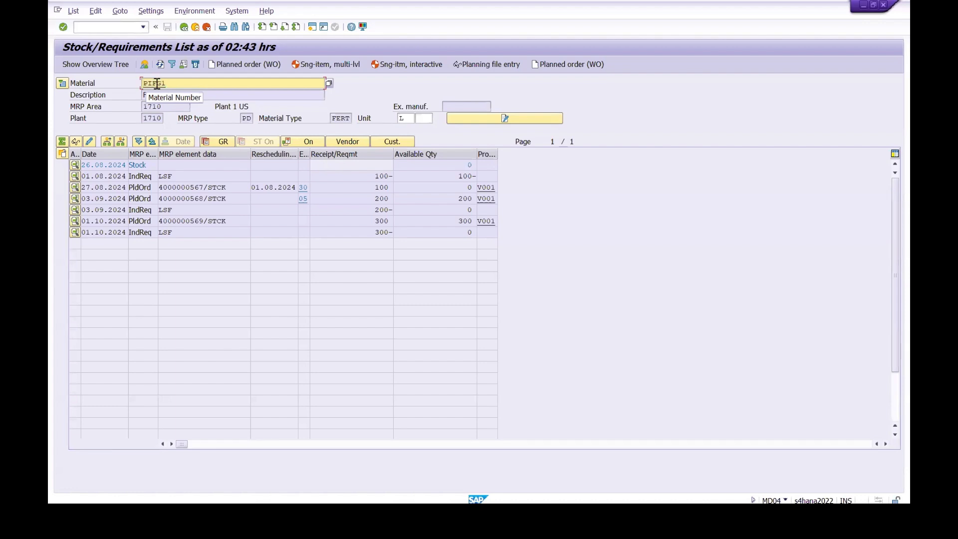
{"action": "double_click", "coordinate": [156, 83]}
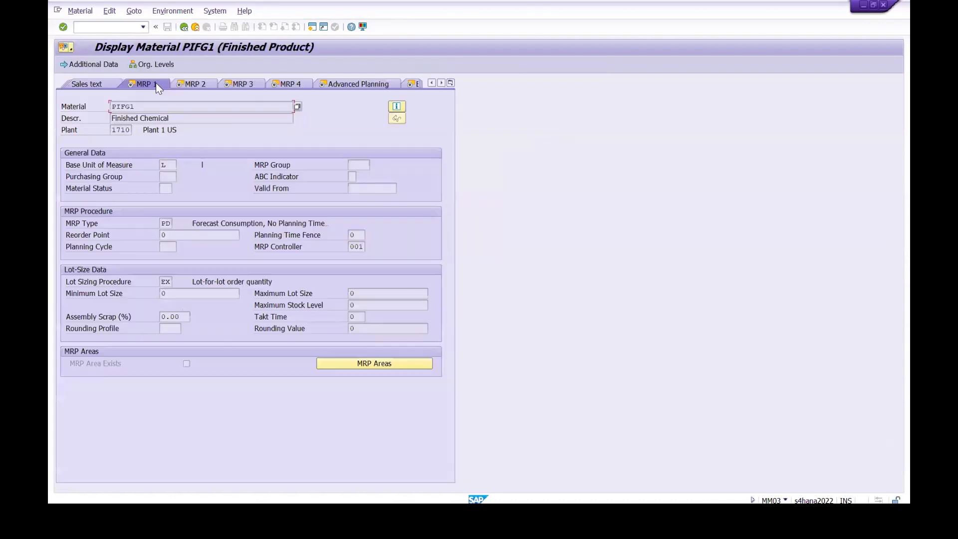
{"action": "left_click", "coordinate": [451, 82]}
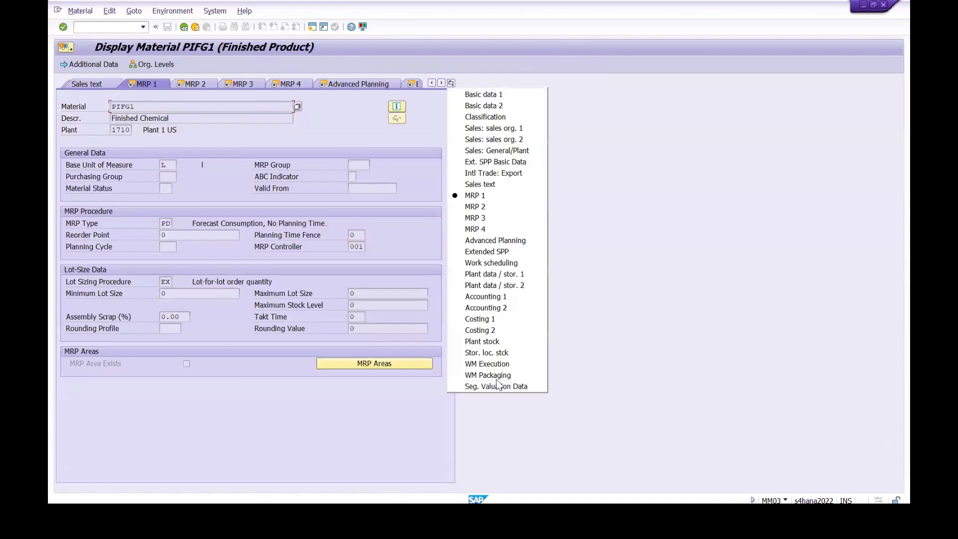
{"action": "left_click", "coordinate": [479, 330]}
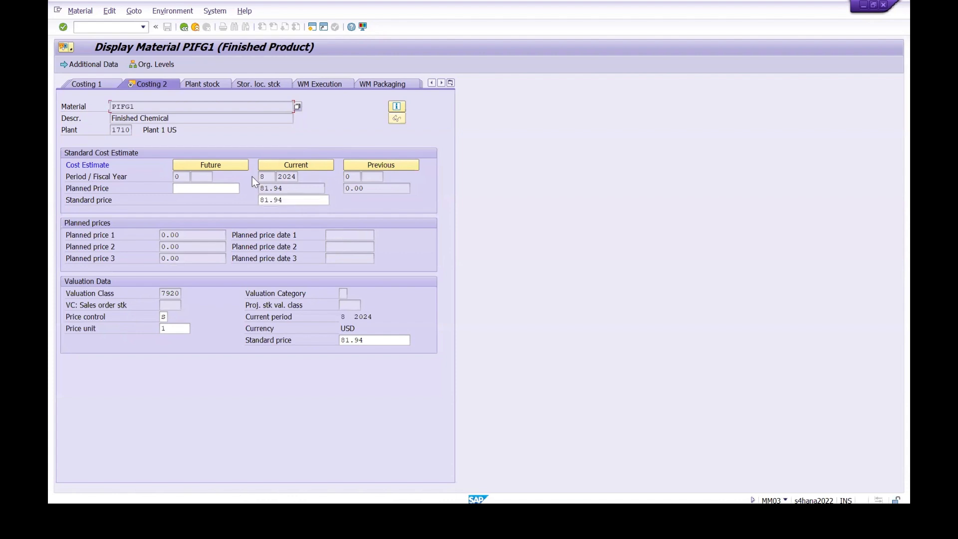
{"action": "left_click", "coordinate": [184, 28]}
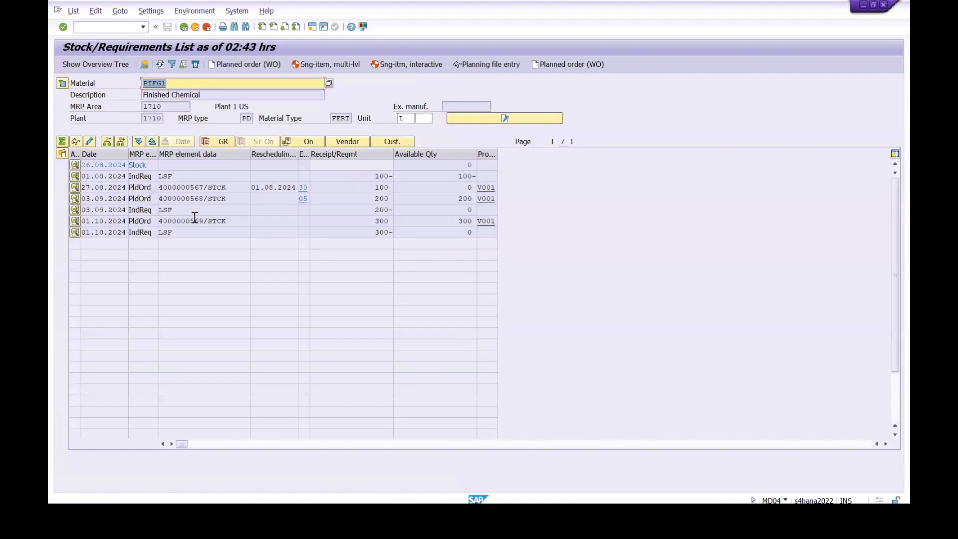
Step: Switch back to the Notepad training notes and insert a blank line between step 10 (Run the MRP) and step 11
{"action": "mouse_move", "coordinate": [609, 514]}
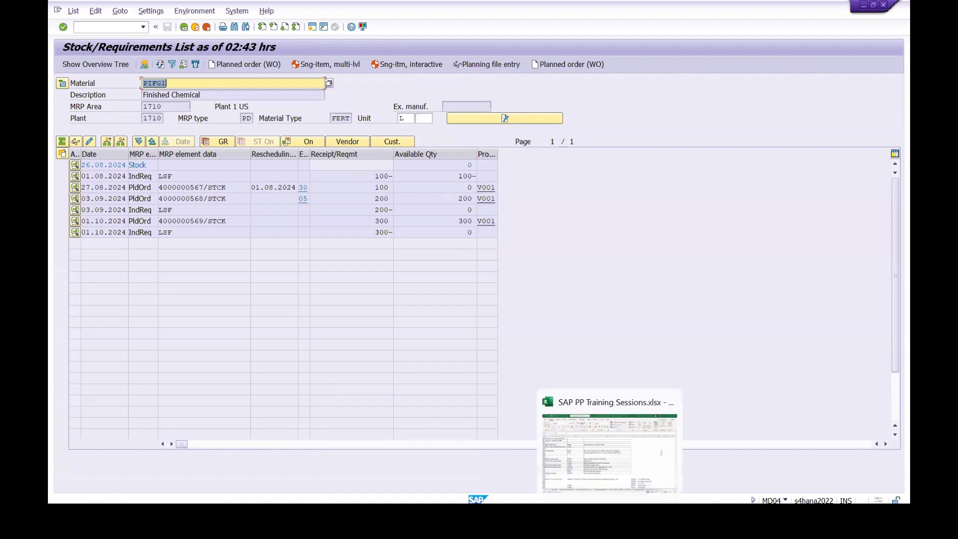
{"action": "mouse_move", "coordinate": [431, 514]}
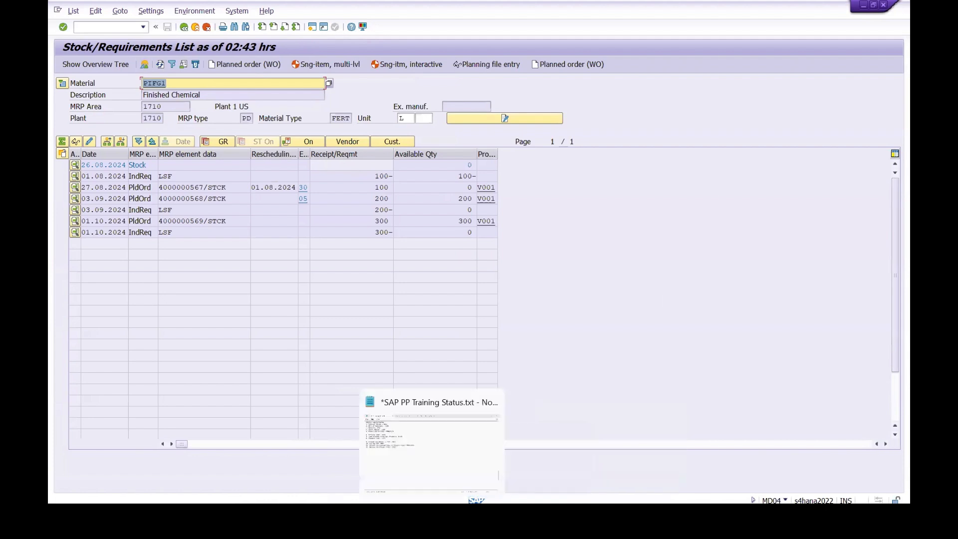
{"action": "left_click", "coordinate": [432, 444]}
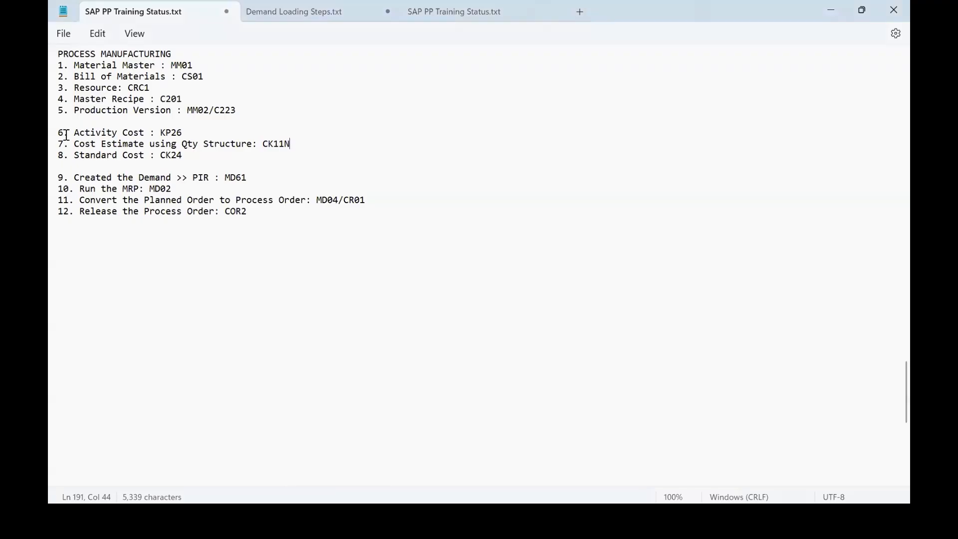
{"action": "left_click", "coordinate": [71, 169]}
{"action": "left_click_drag", "start_coordinate": [66, 183], "coordinate": [141, 195]}
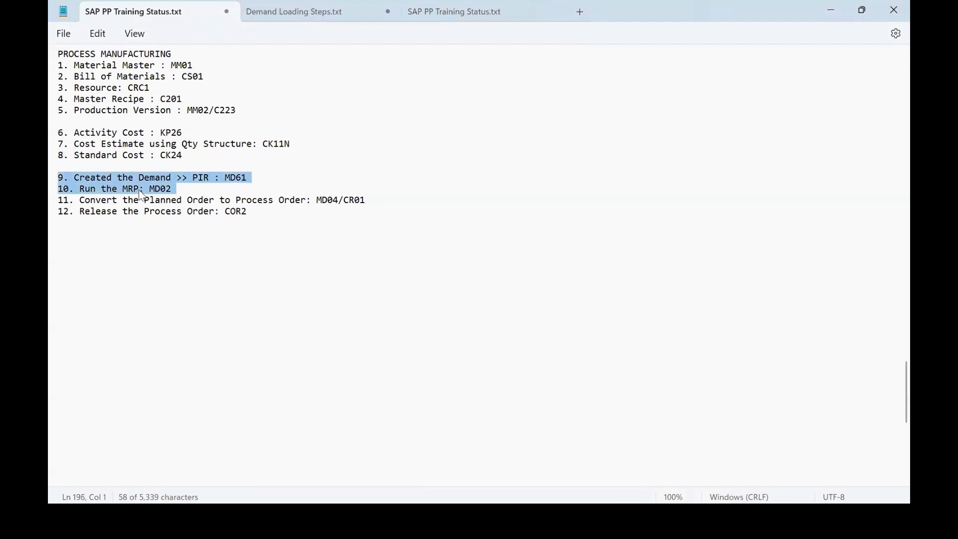
{"action": "left_click", "coordinate": [123, 259]}
{"action": "left_click_drag", "start_coordinate": [76, 177], "coordinate": [242, 178]}
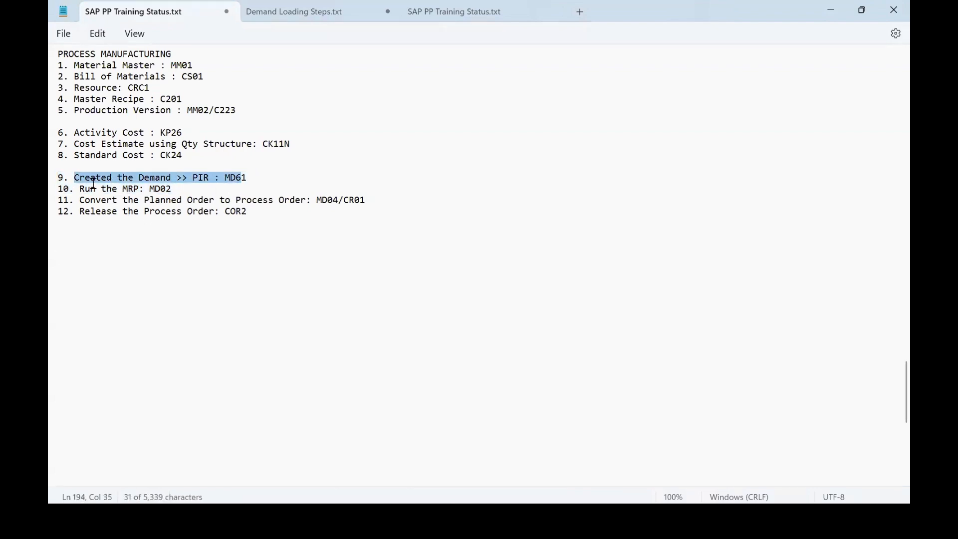
{"action": "left_click", "coordinate": [217, 259]}
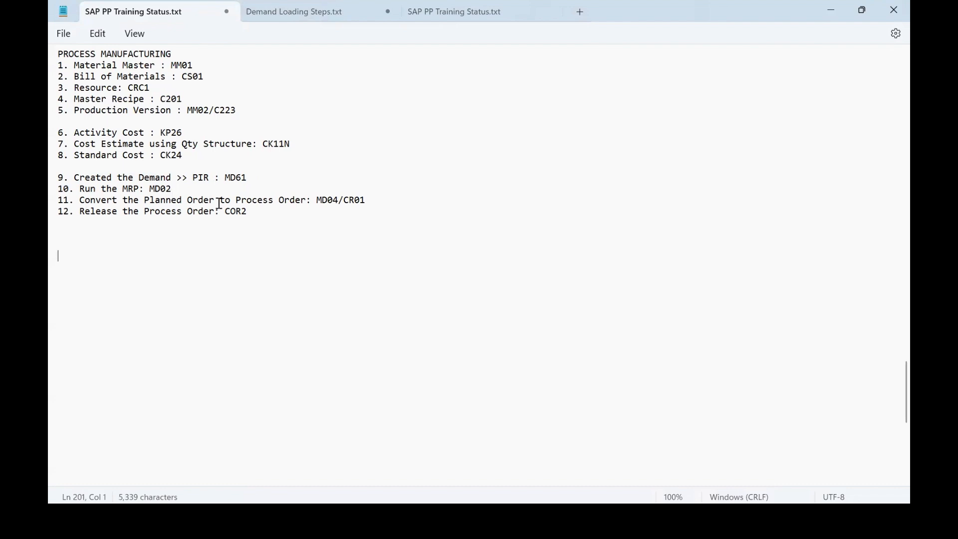
{"action": "left_click", "coordinate": [192, 191]}
{"action": "key", "text": "Return"}
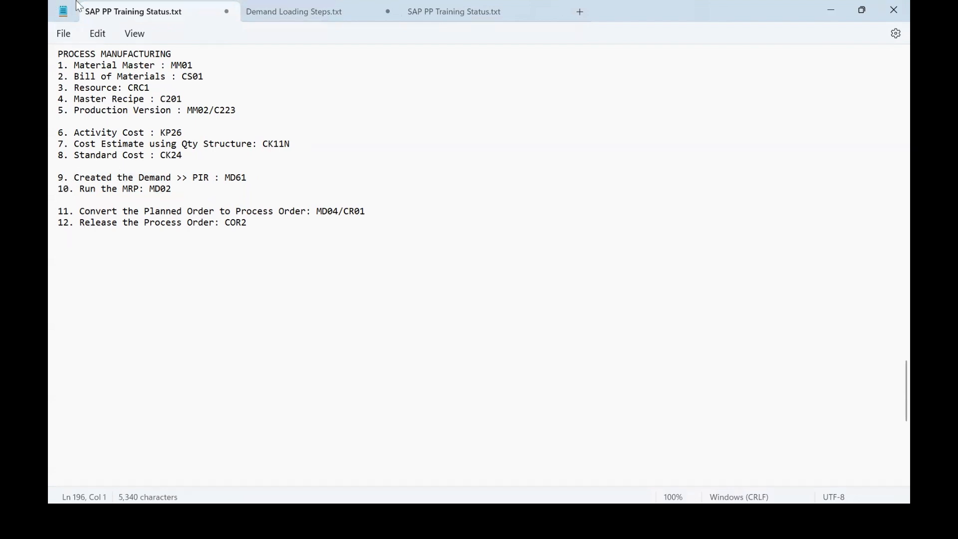
Step: Switch to SAP, delete the whole planned independent requirements row of PIFG1 from the 01.08.2024 requirement's planning table, and save
{"action": "key", "text": "alt+Tab"}
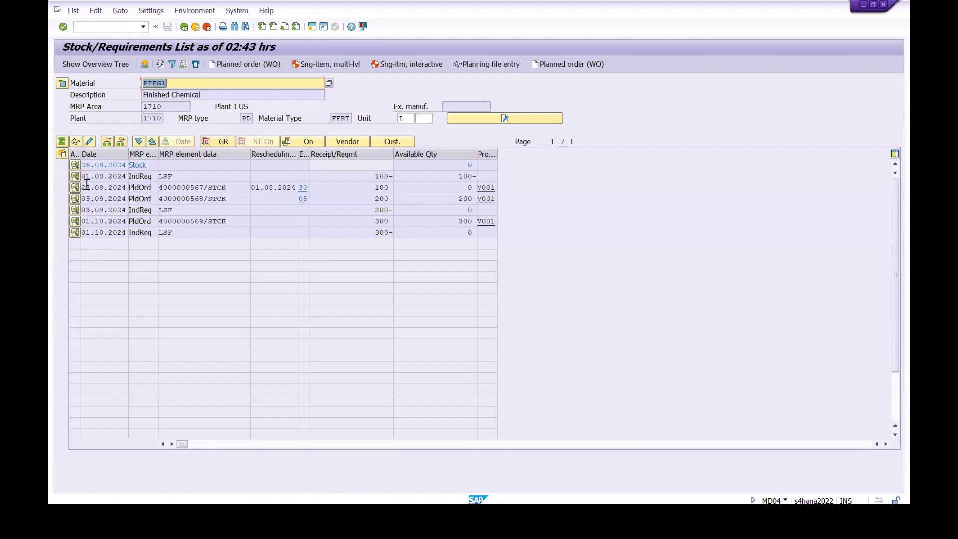
{"action": "left_click", "coordinate": [75, 176]}
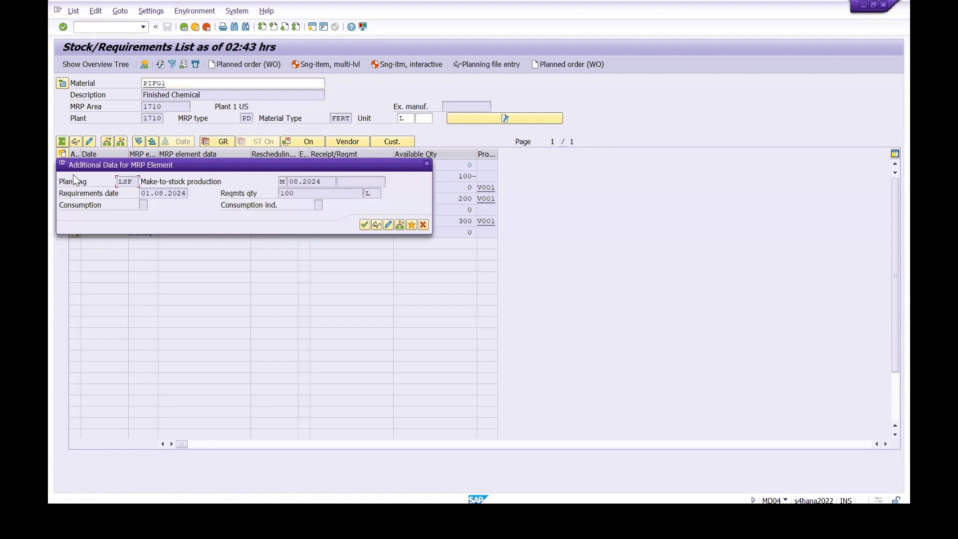
{"action": "left_click", "coordinate": [388, 225]}
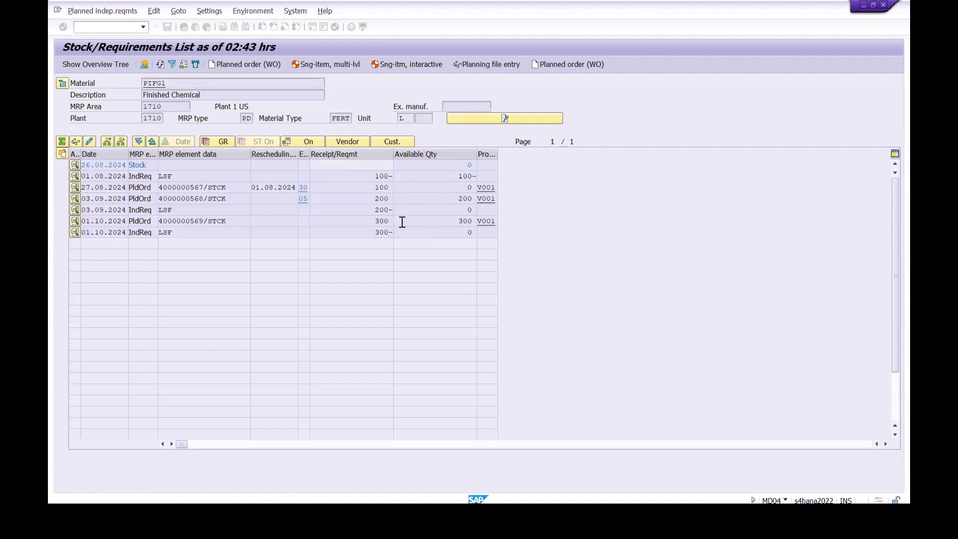
{"action": "left_click", "coordinate": [65, 151]}
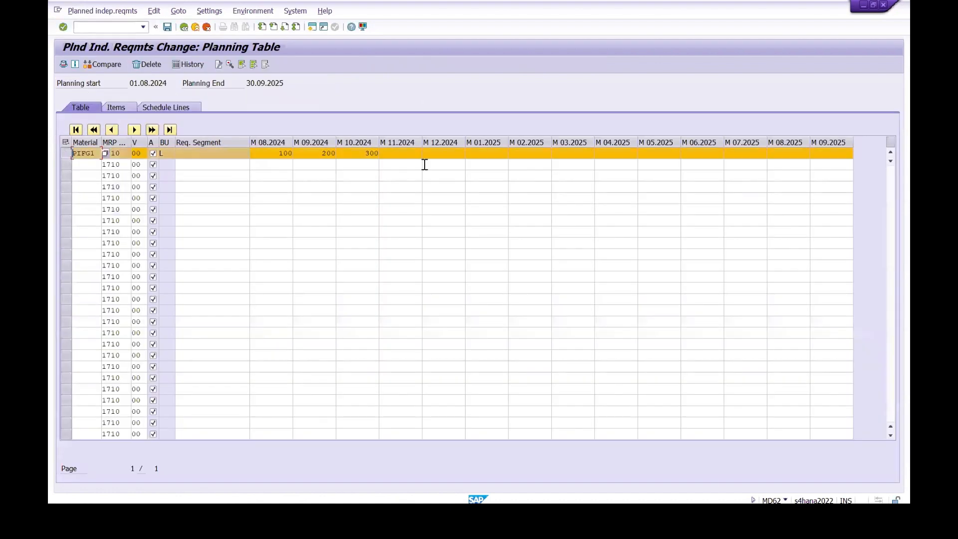
{"action": "left_click", "coordinate": [150, 63]}
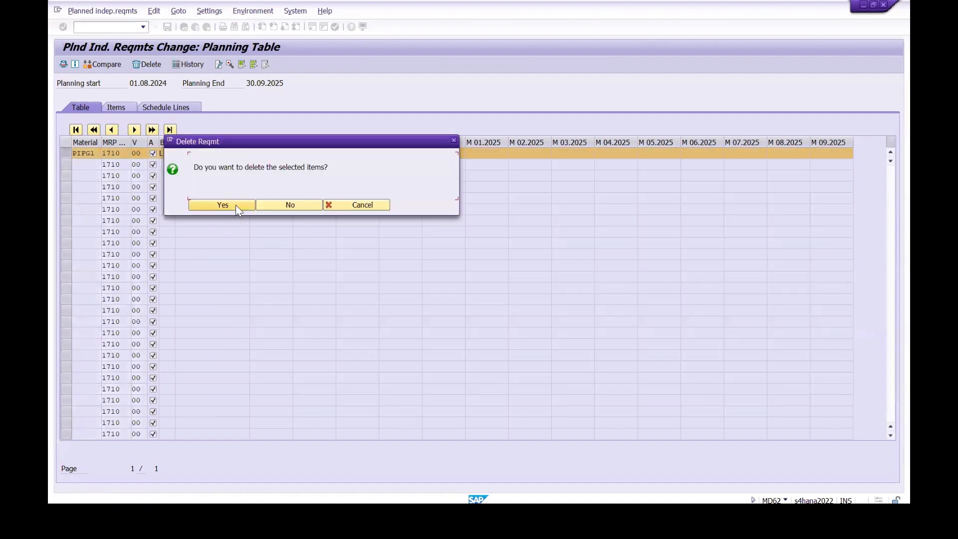
{"action": "left_click", "coordinate": [223, 205]}
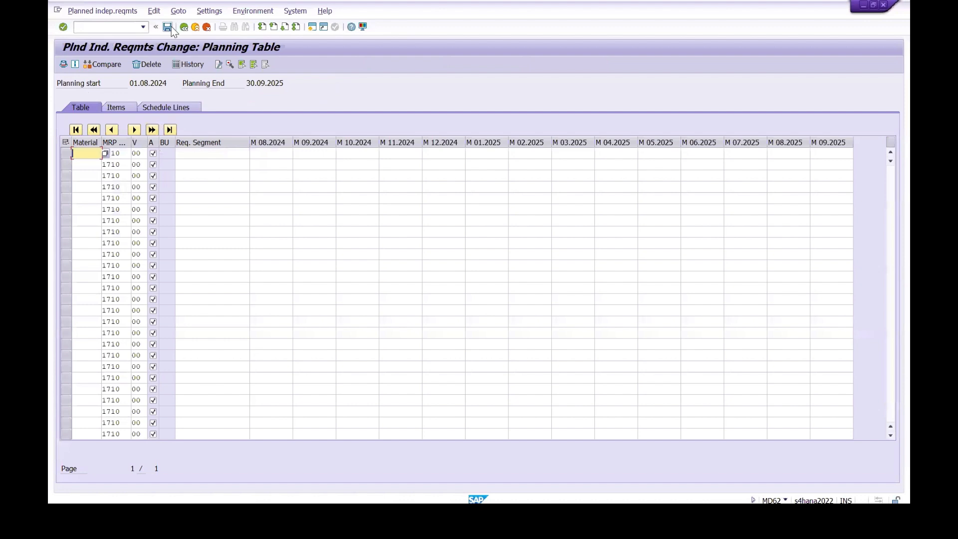
{"action": "left_click", "coordinate": [166, 26]}
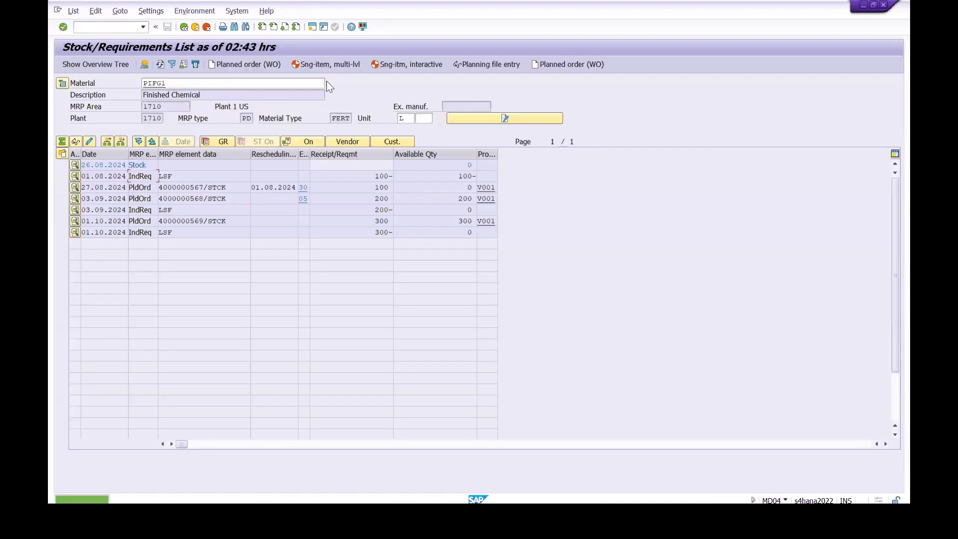
Step: Run single-item, multi-level MRP for material PIFG1 in plant 1710 with the default NETCH parameters
{"action": "left_click", "coordinate": [324, 68]}
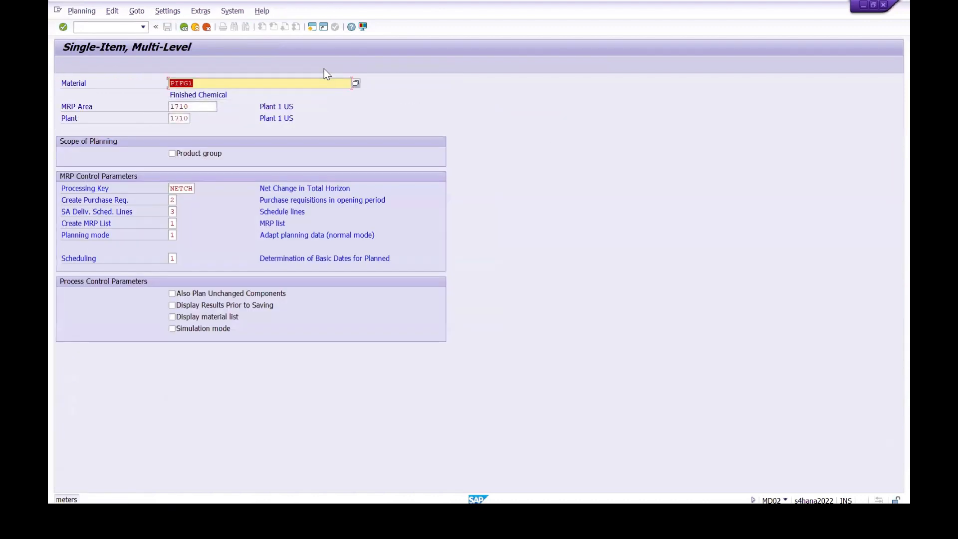
{"action": "left_click", "coordinate": [63, 27]}
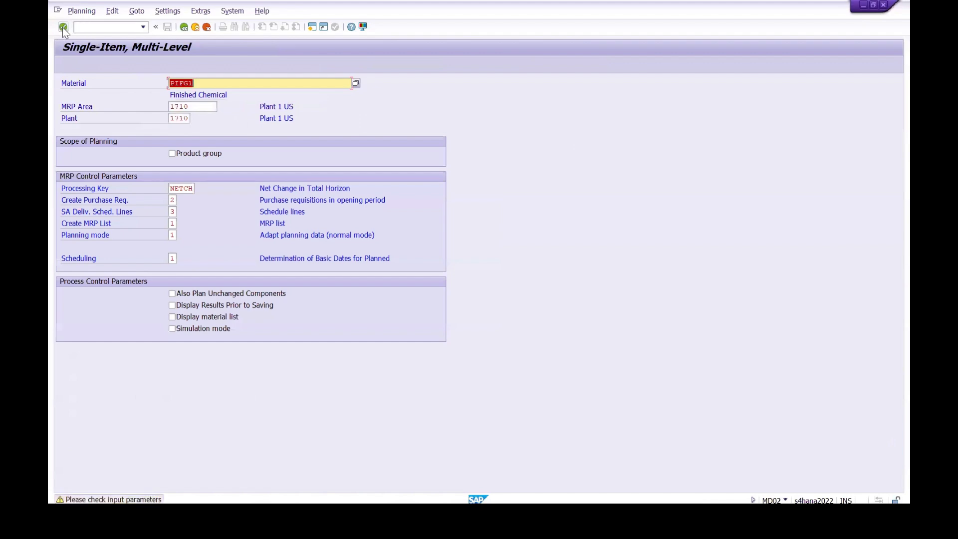
{"action": "left_click", "coordinate": [62, 26]}
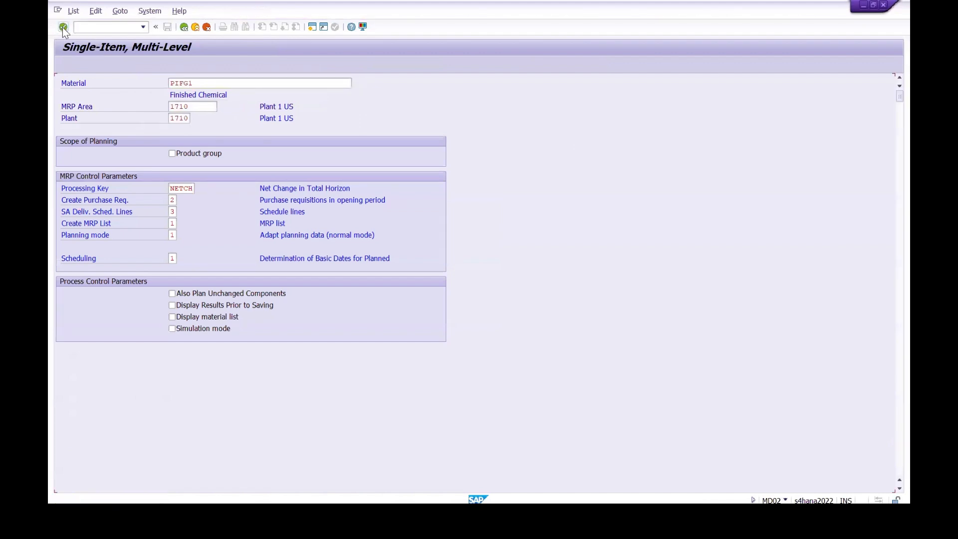
Step: Go to transaction MD04 and display the stock/requirements list for material PIFG1
{"action": "left_click", "coordinate": [114, 28]}
{"action": "type", "text": "/N"}
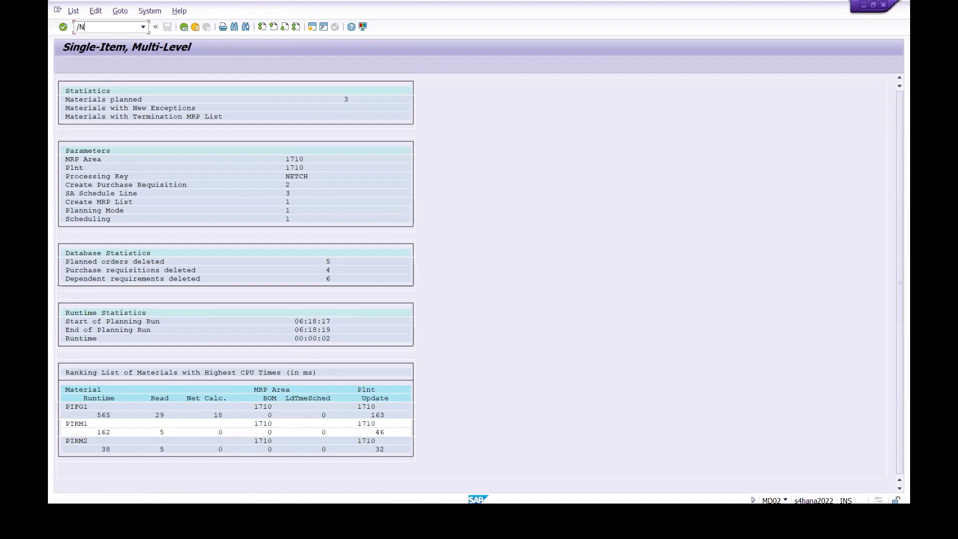
{"action": "type", "text": " MD04"}
{"action": "key", "text": "Return"}
{"action": "key", "text": "Return"}
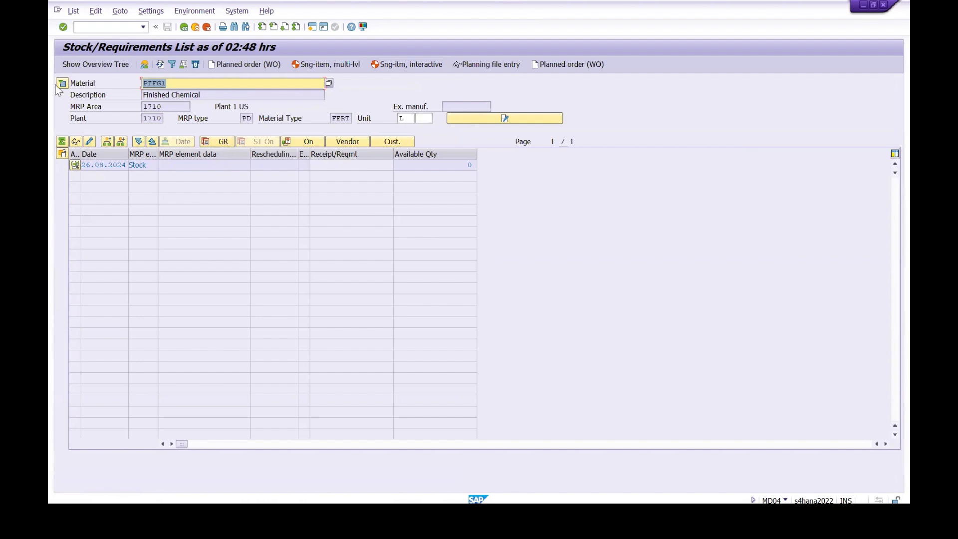
Step: Examine the planning strategy group in the MRP 3 data of material PIFG1 and return to the stock/requirements list
{"action": "left_click", "coordinate": [156, 84]}
{"action": "double_click", "coordinate": [156, 84]}
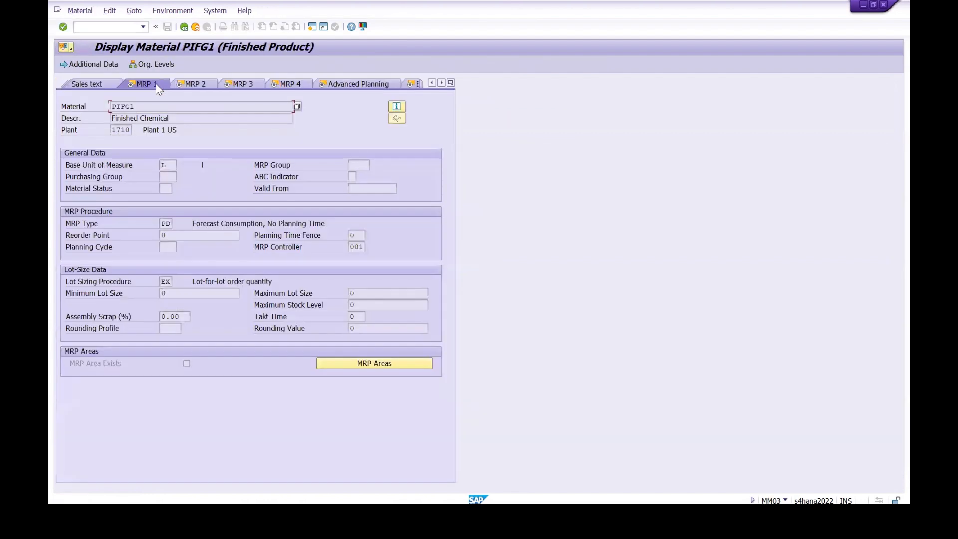
{"action": "left_click", "coordinate": [236, 84]}
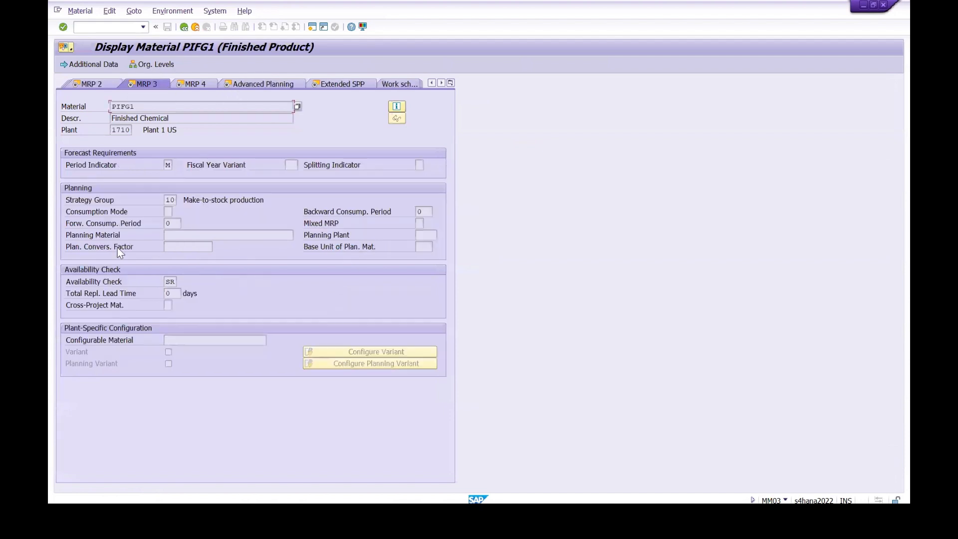
{"action": "left_click", "coordinate": [184, 28]}
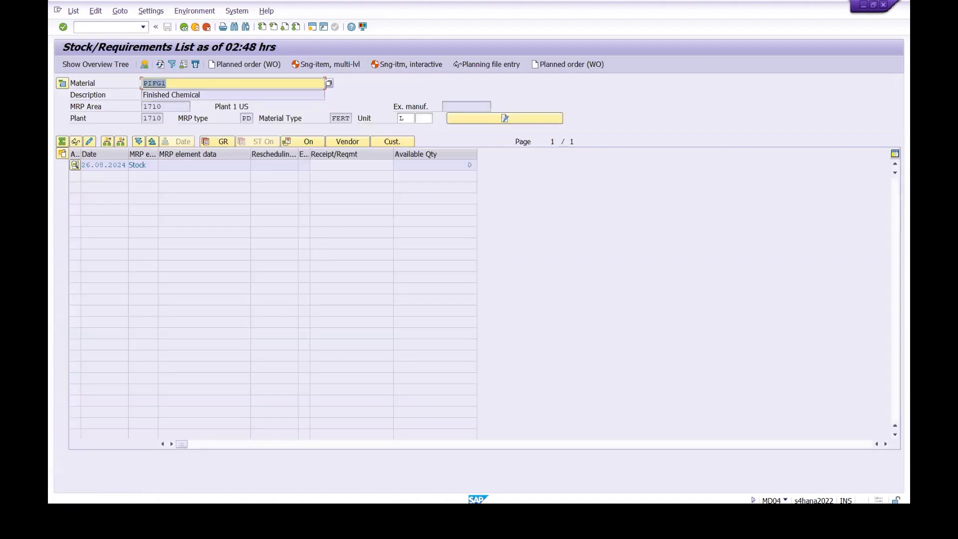
Step: Open a new session and start transaction MD61 for creating planned independent requirements
{"action": "left_click", "coordinate": [312, 28]}
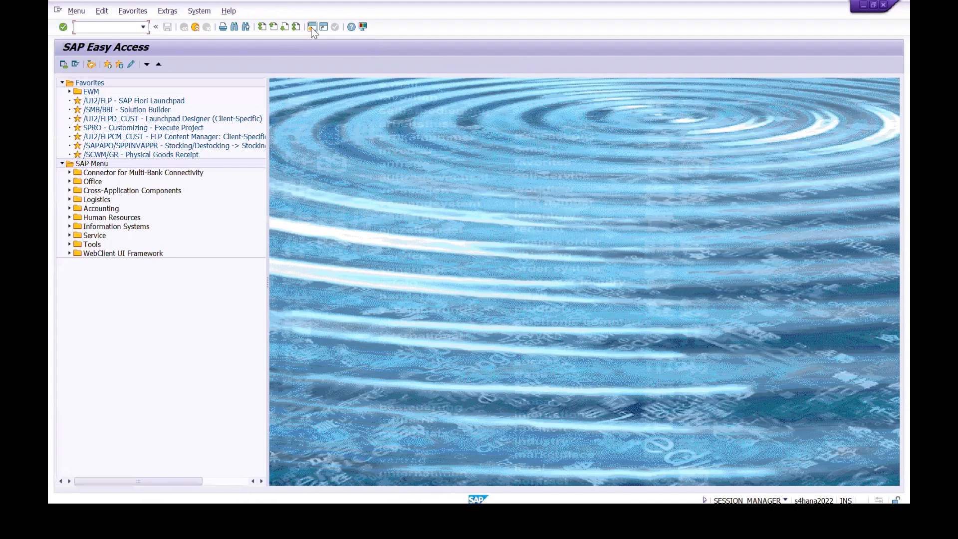
{"action": "type", "text": "MD61"}
{"action": "key", "text": "Return"}
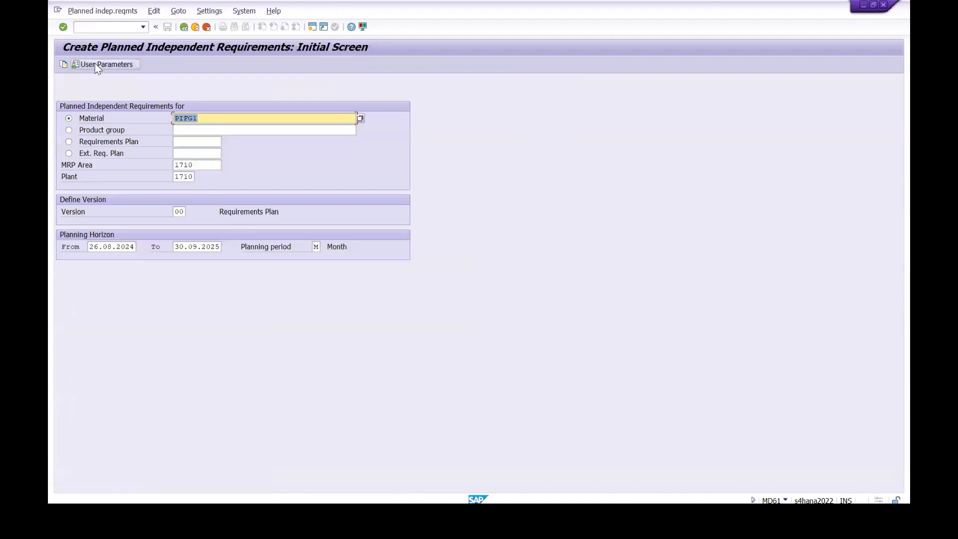
Step: Review the MD61 user parameters with plant 1710 and requirements type LSF, and save them as they are
{"action": "left_click", "coordinate": [94, 66]}
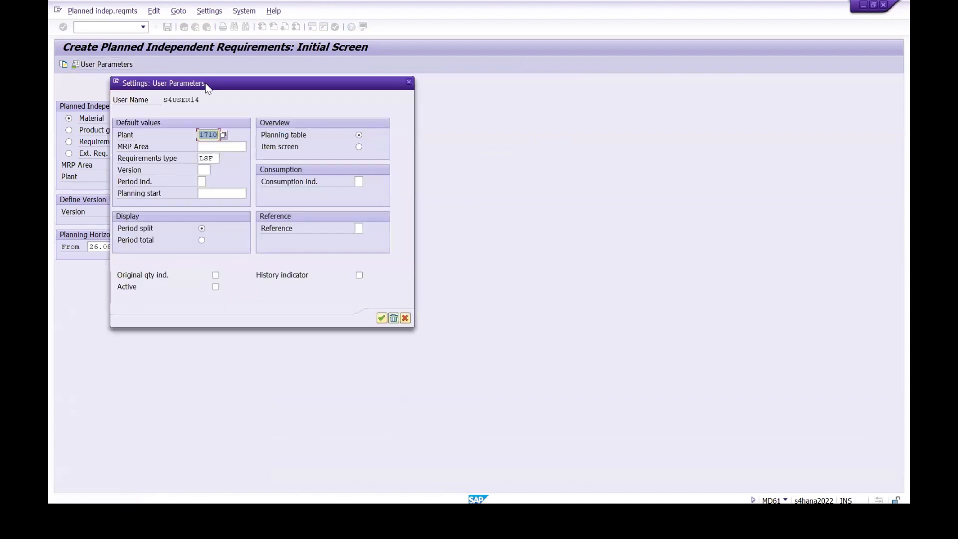
{"action": "left_click_drag", "start_coordinate": [209, 88], "coordinate": [270, 130]}
{"action": "left_click", "coordinate": [273, 178]}
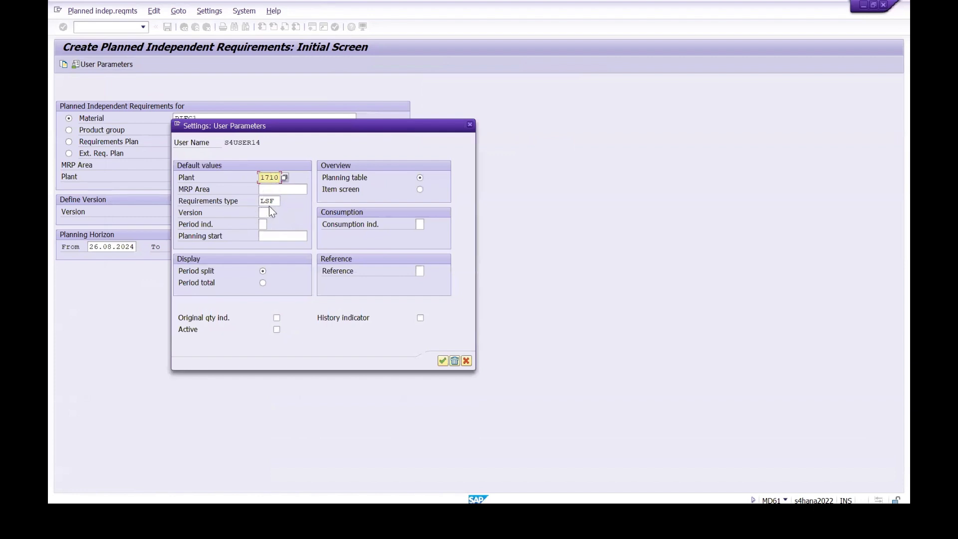
{"action": "left_click", "coordinate": [442, 362]}
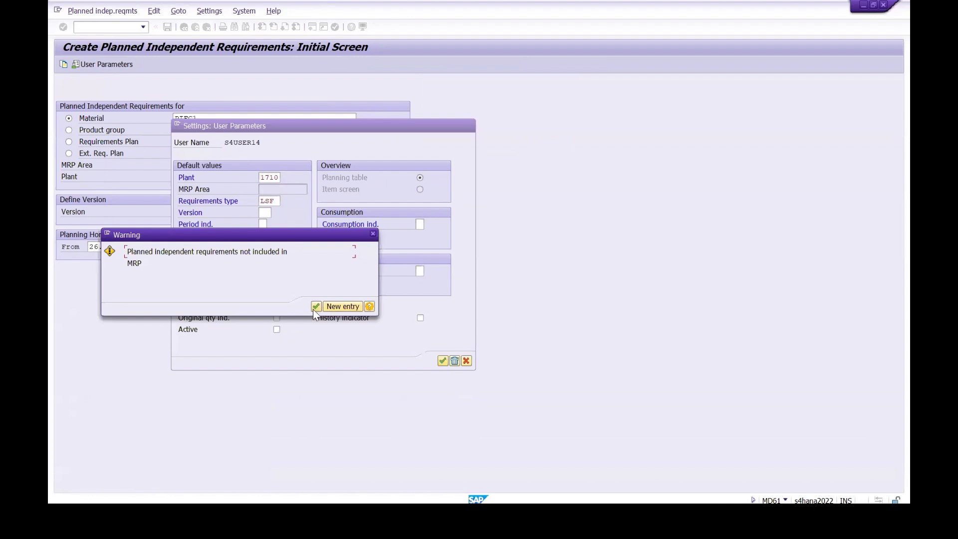
{"action": "left_click", "coordinate": [314, 307]}
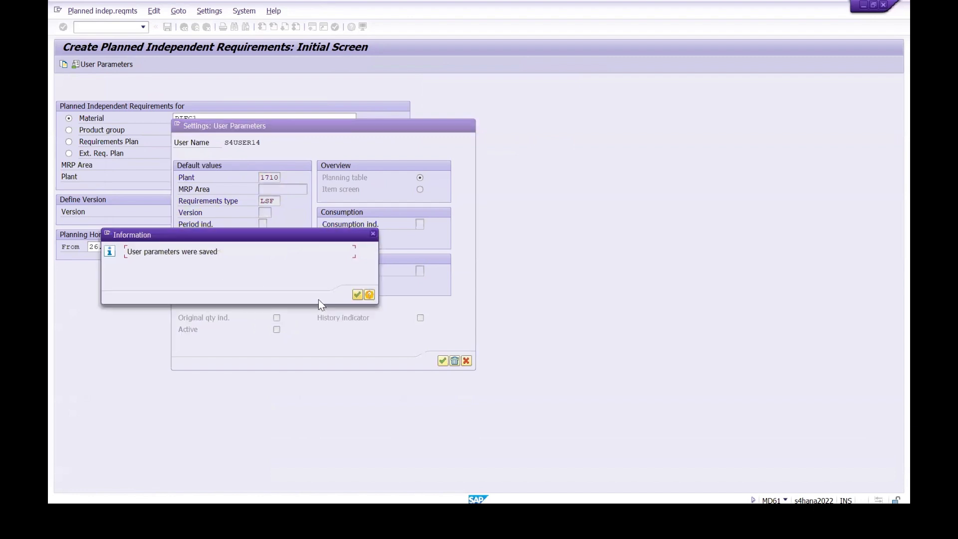
{"action": "left_click", "coordinate": [357, 295]}
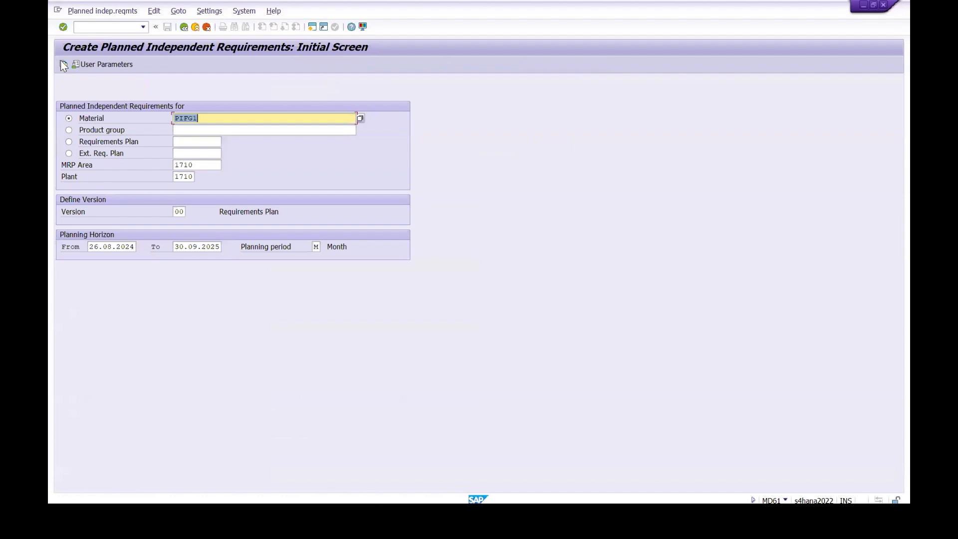
Step: Activate the PIFG1 requirements row, enter 100 for 08.2024, 200 for 09.2024 and 300 for 10.2024, and save
{"action": "left_click", "coordinate": [63, 28]}
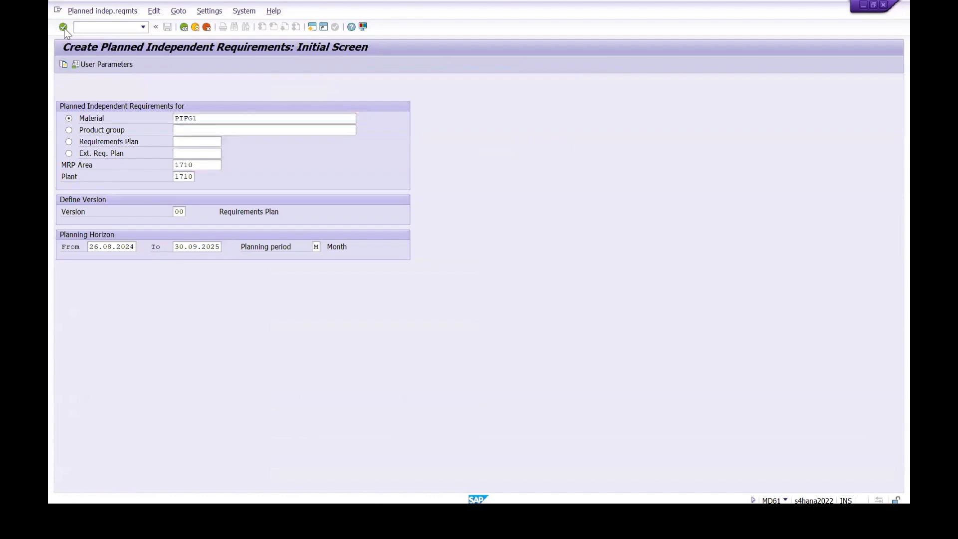
{"action": "left_click", "coordinate": [154, 153]}
{"action": "left_click", "coordinate": [269, 155]}
{"action": "left_click", "coordinate": [268, 157]}
{"action": "left_click", "coordinate": [272, 160]}
{"action": "left_click", "coordinate": [309, 154]}
{"action": "left_click", "coordinate": [310, 154]}
{"action": "left_click", "coordinate": [335, 166]}
{"action": "left_click", "coordinate": [365, 157]}
{"action": "left_click", "coordinate": [365, 157]}
{"action": "left_click", "coordinate": [387, 161]}
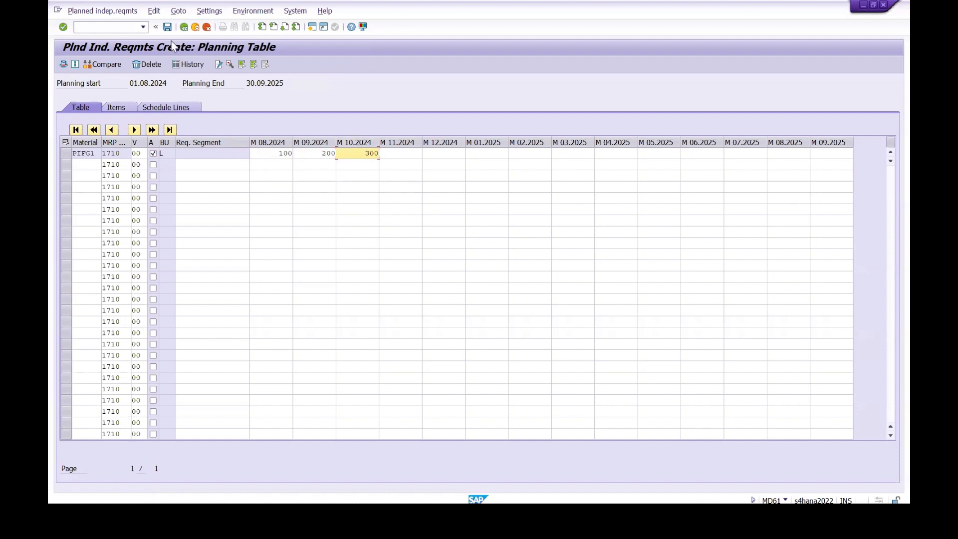
{"action": "left_click", "coordinate": [168, 27]}
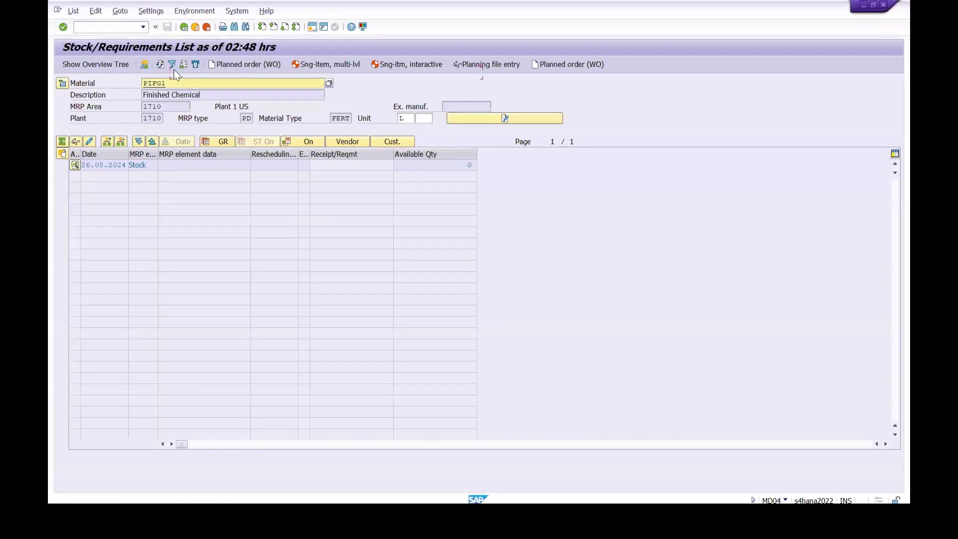
Step: Refresh the stock/requirements list of PIFG1 and check the independent requirement quantities
{"action": "left_click", "coordinate": [160, 65]}
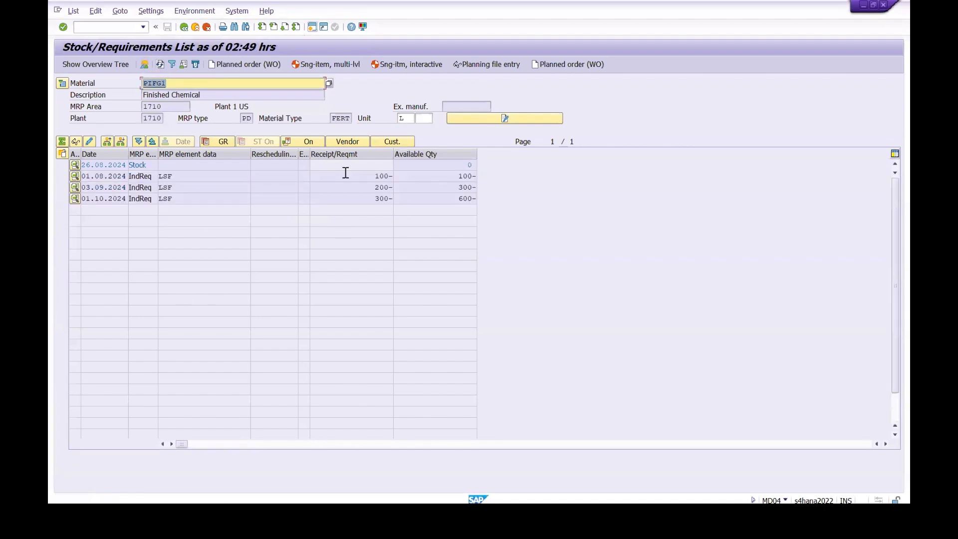
{"action": "left_click_drag", "start_coordinate": [367, 178], "coordinate": [419, 179]}
{"action": "left_click", "coordinate": [390, 180]}
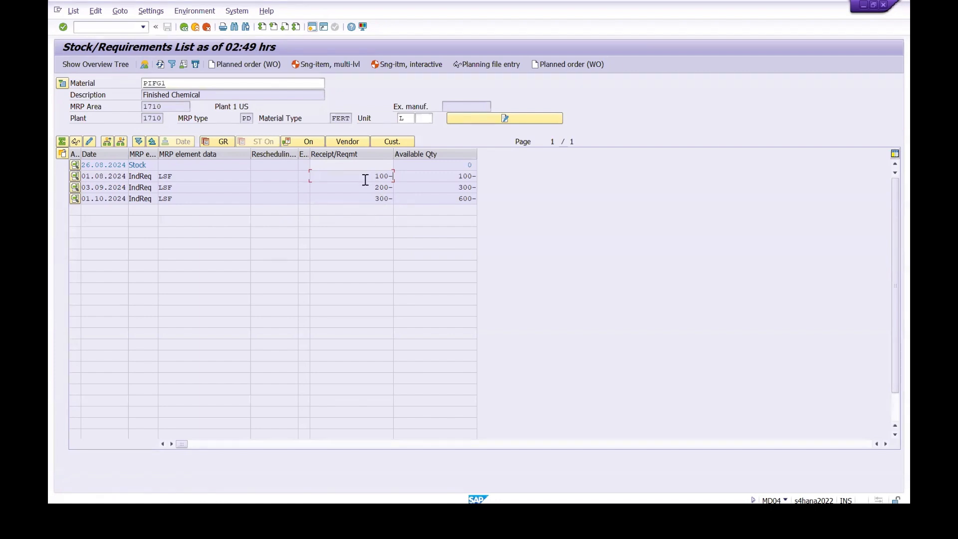
{"action": "left_click_drag", "start_coordinate": [367, 177], "coordinate": [417, 177]}
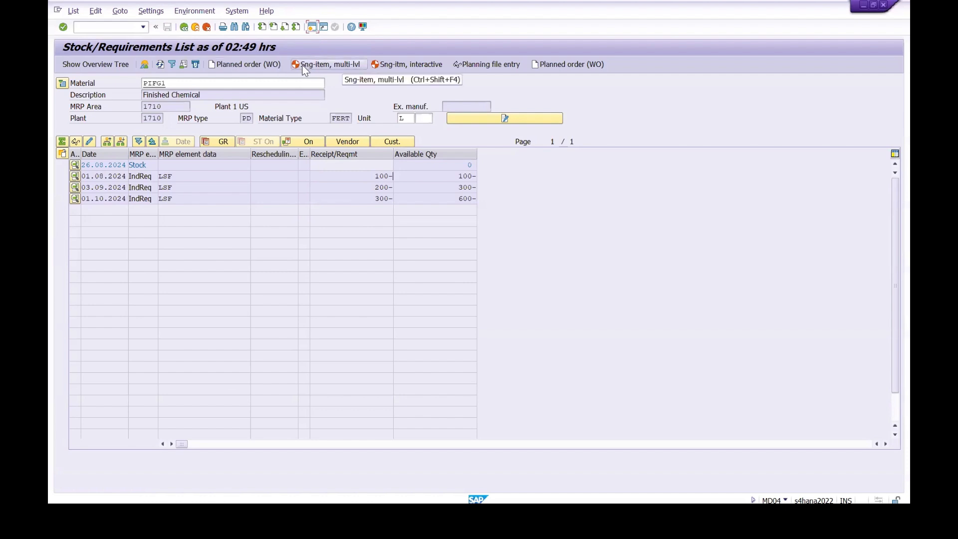
Step: Run single-item, multi-level MRP for PIFG1 with the default NETCH parameters and display its stock/requirements list in MD04
{"action": "left_click", "coordinate": [334, 66]}
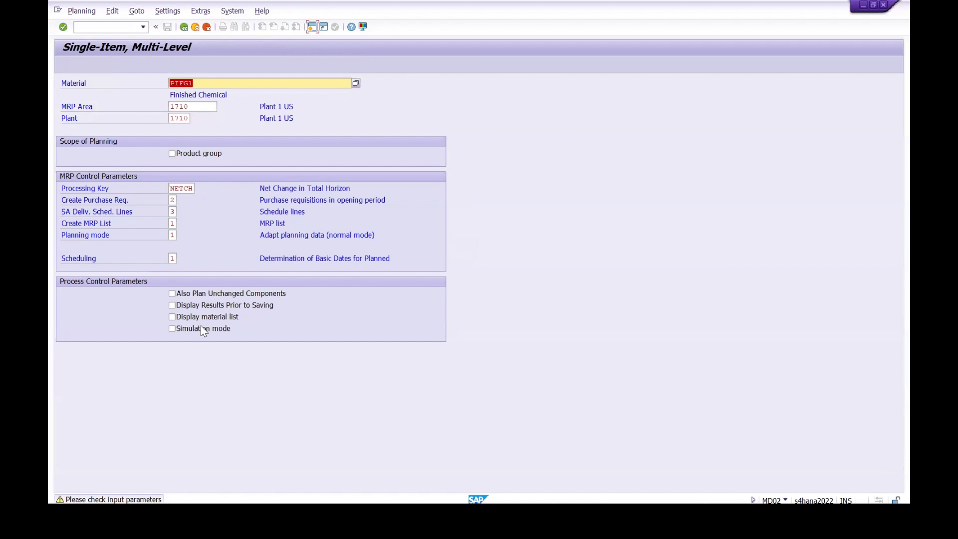
{"action": "left_click", "coordinate": [63, 27]}
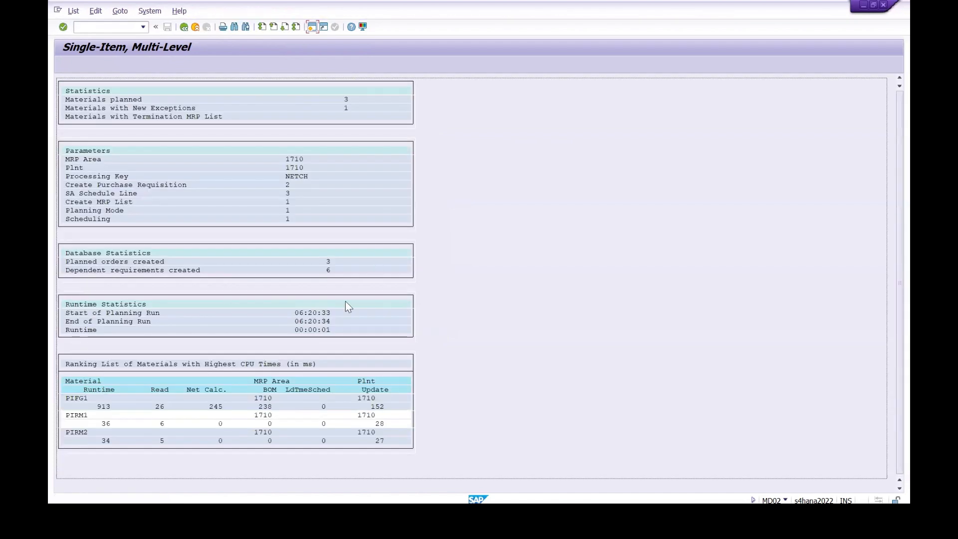
{"action": "left_click", "coordinate": [110, 29]}
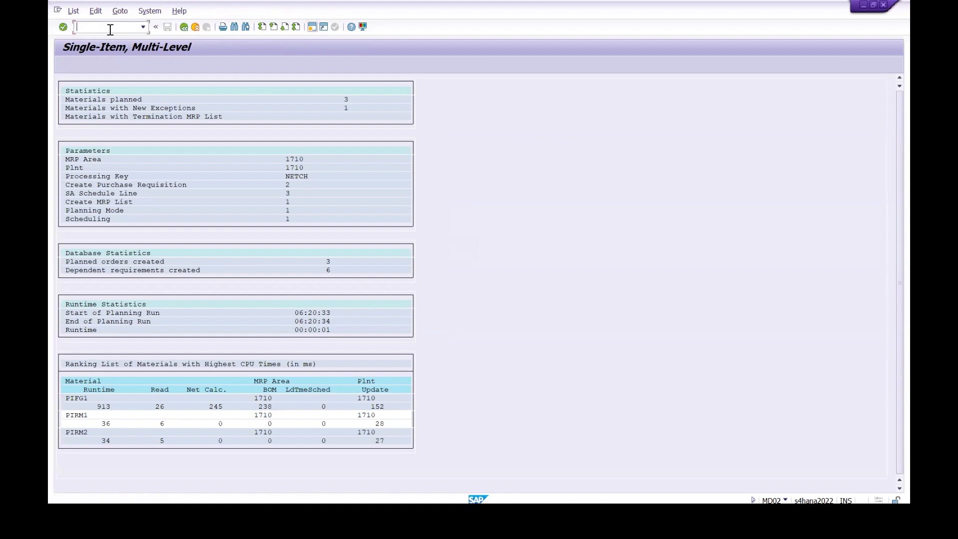
{"action": "type", "text": "/nmd04"}
{"action": "key", "text": "Return"}
{"action": "key", "text": "Return"}
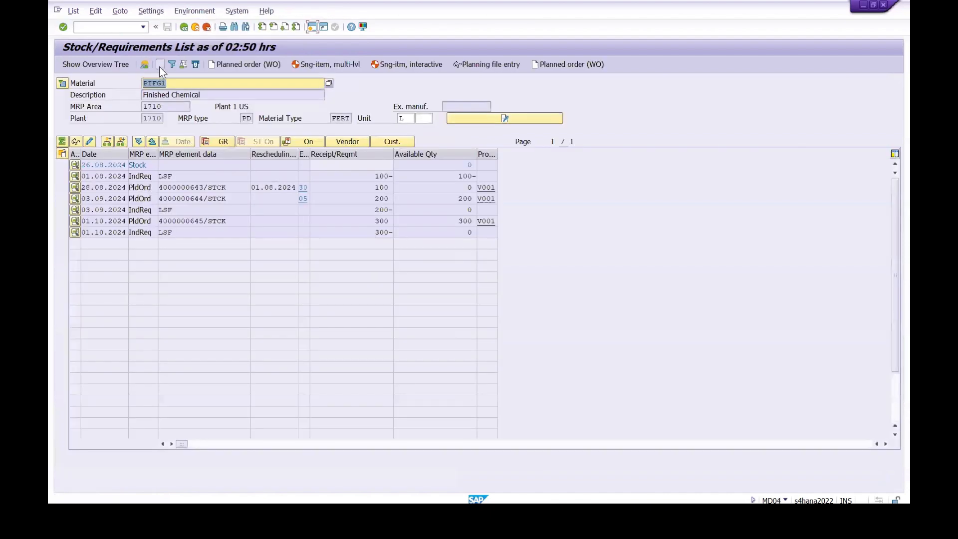
Step: Refresh the list and compare the planned order receipts with the independent requirements and the resulting available quantities
{"action": "left_click", "coordinate": [160, 65]}
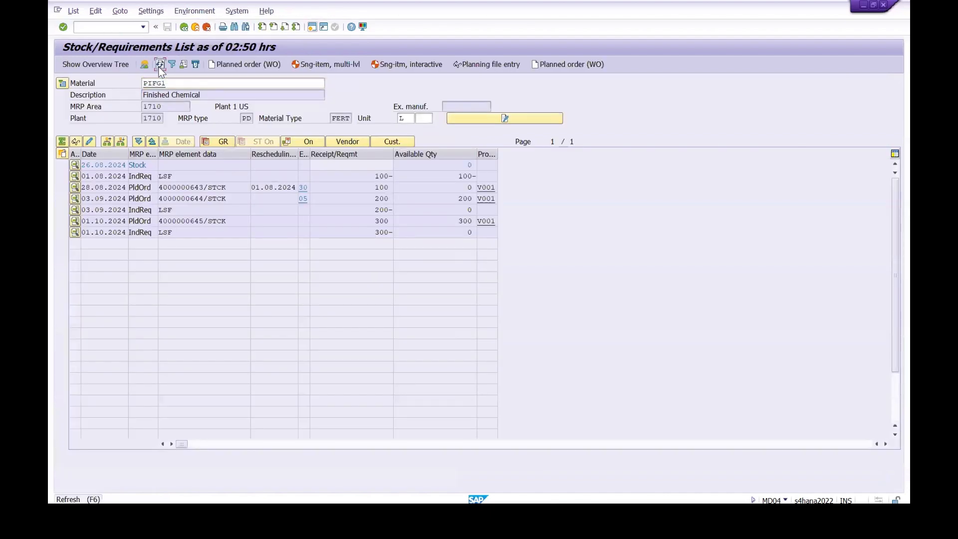
{"action": "double_click", "coordinate": [380, 176]}
{"action": "left_click", "coordinate": [392, 178]}
{"action": "double_click", "coordinate": [384, 186]}
{"action": "left_click", "coordinate": [393, 189]}
{"action": "double_click", "coordinate": [382, 199]}
{"action": "left_click", "coordinate": [369, 210]}
{"action": "left_click_drag", "start_coordinate": [381, 212], "coordinate": [405, 213]}
{"action": "left_click", "coordinate": [384, 228]}
{"action": "left_click", "coordinate": [374, 209]}
{"action": "left_click_drag", "start_coordinate": [369, 236], "coordinate": [410, 235]}
{"action": "left_click", "coordinate": [410, 235]}
{"action": "left_click_drag", "start_coordinate": [465, 230], "coordinate": [488, 237]}
{"action": "left_click", "coordinate": [491, 237]}
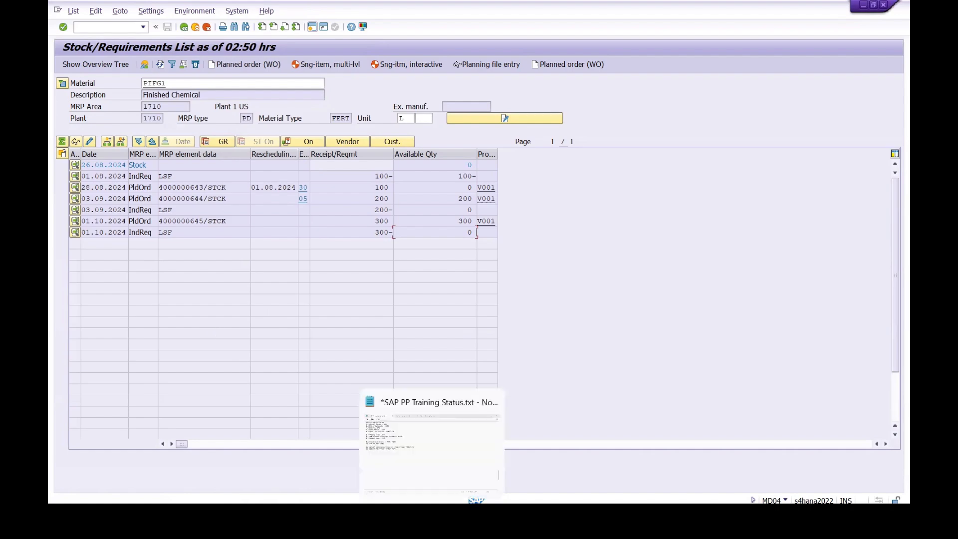
Step: Switch to the Notepad training notes, remove "/CR01" from the end of step 11, and return to SAP
{"action": "left_click", "coordinate": [431, 521]}
{"action": "left_click_drag", "start_coordinate": [74, 211], "coordinate": [370, 213]}
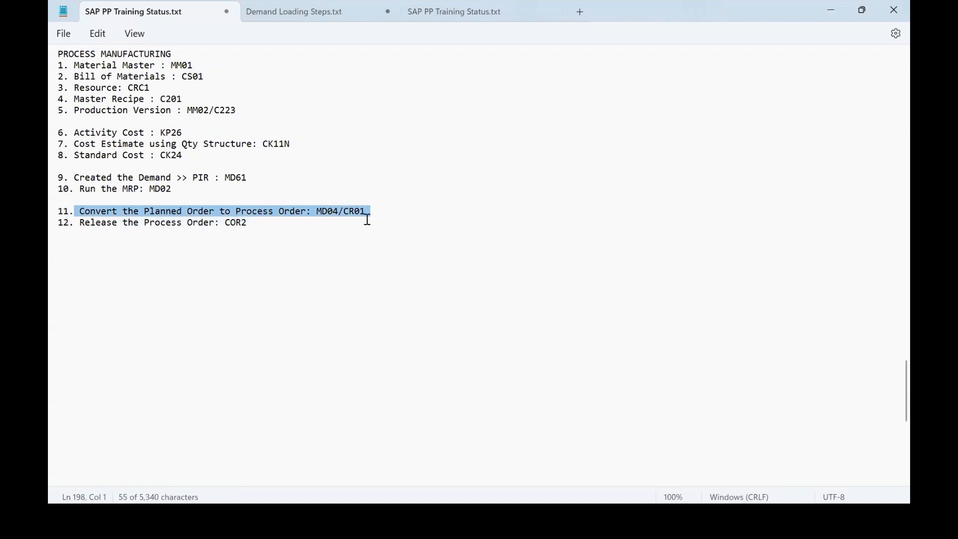
{"action": "left_click", "coordinate": [363, 212]}
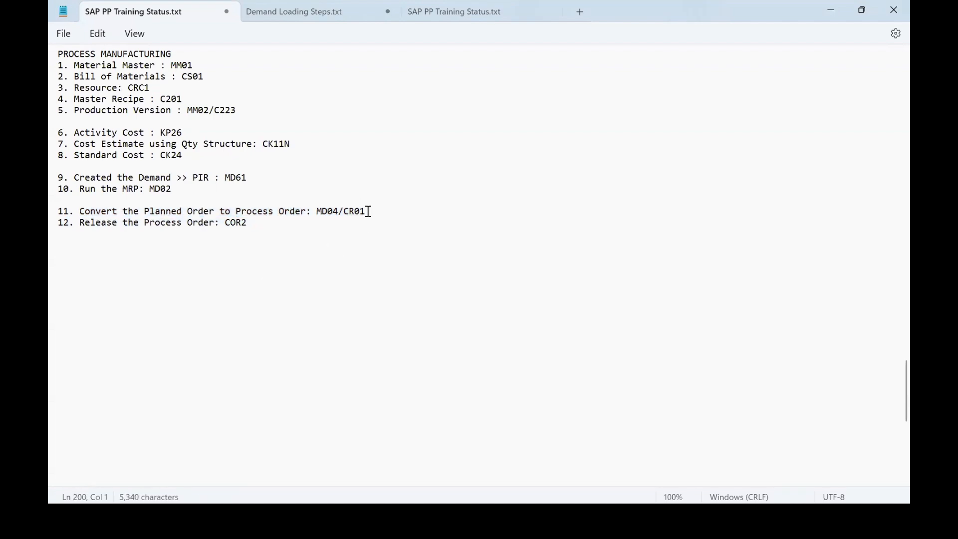
{"action": "key", "text": "BackSpace"}
{"action": "key", "text": "BackSpace"}
{"action": "key", "text": "BackSpace"}
{"action": "key", "text": "BackSpace"}
{"action": "key", "text": "BackSpace"}
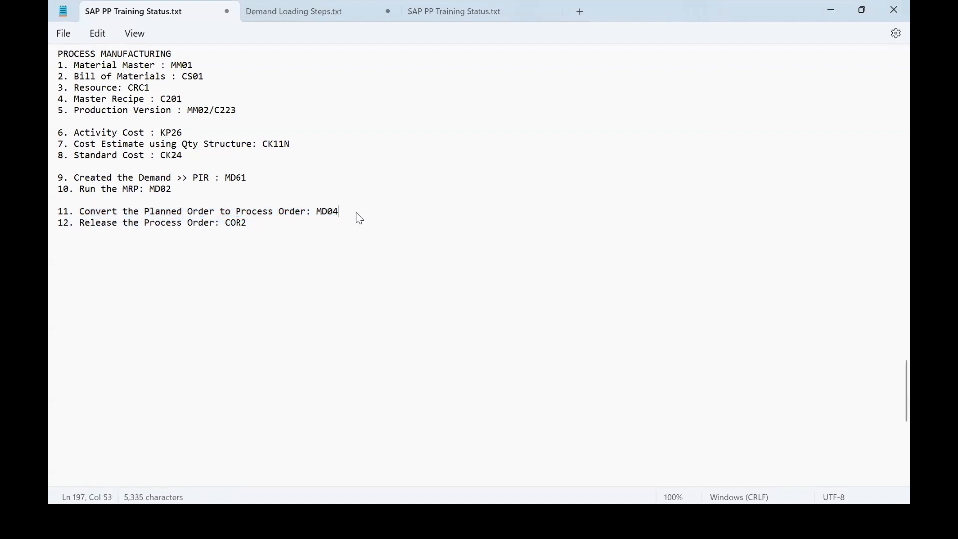
{"action": "key", "text": "alt+Tab"}
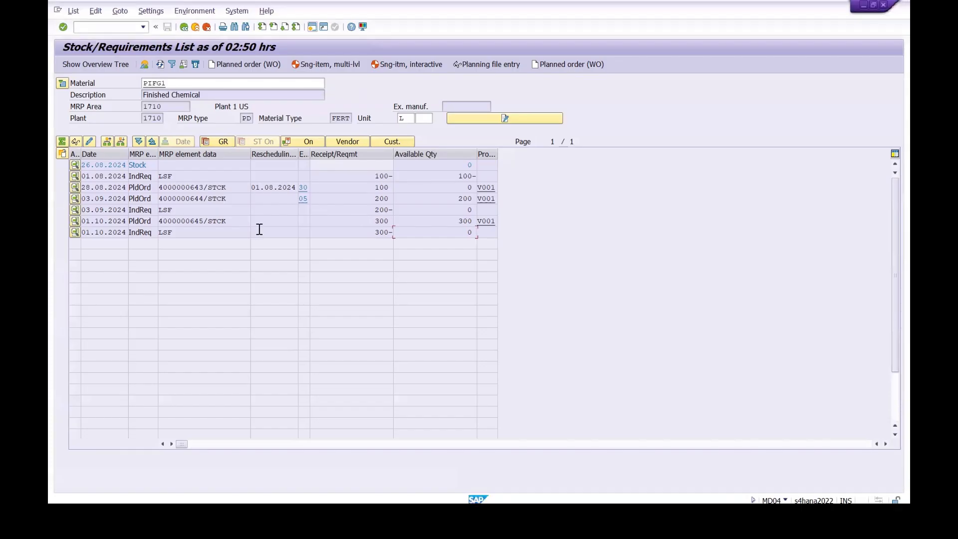
Step: Convert the 28.08.2024 planned order of PIFG1 for 100 L into a process order
{"action": "left_click", "coordinate": [75, 188]}
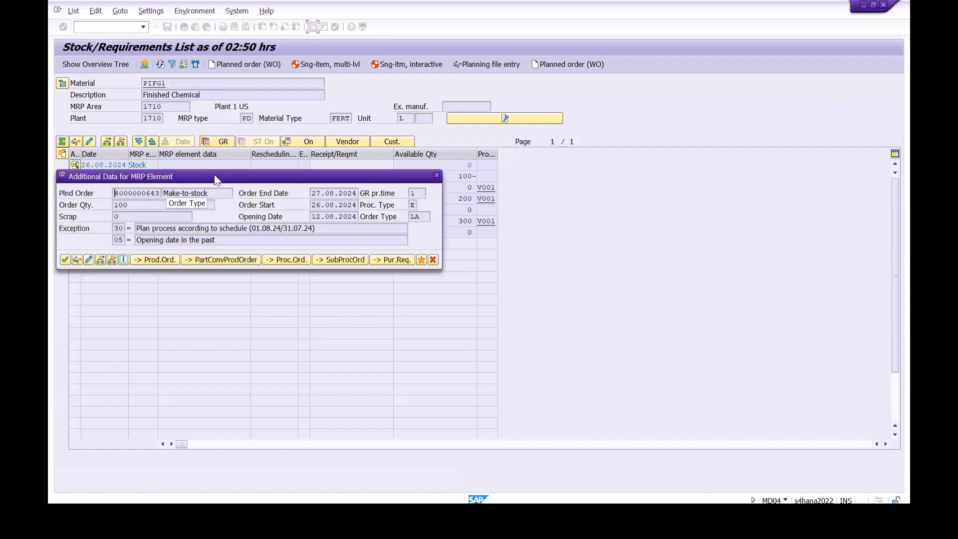
{"action": "left_click_drag", "start_coordinate": [214, 176], "coordinate": [291, 256]}
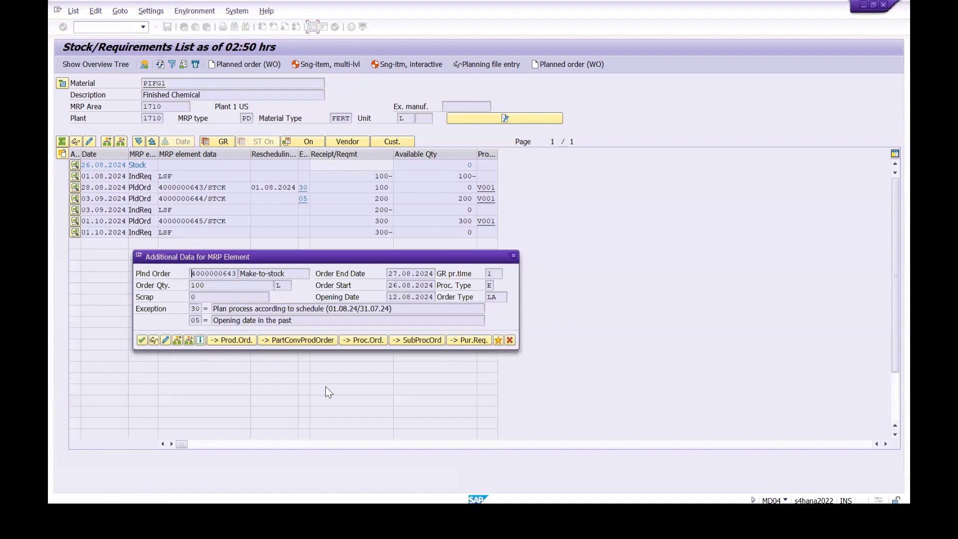
{"action": "left_click", "coordinate": [358, 341]}
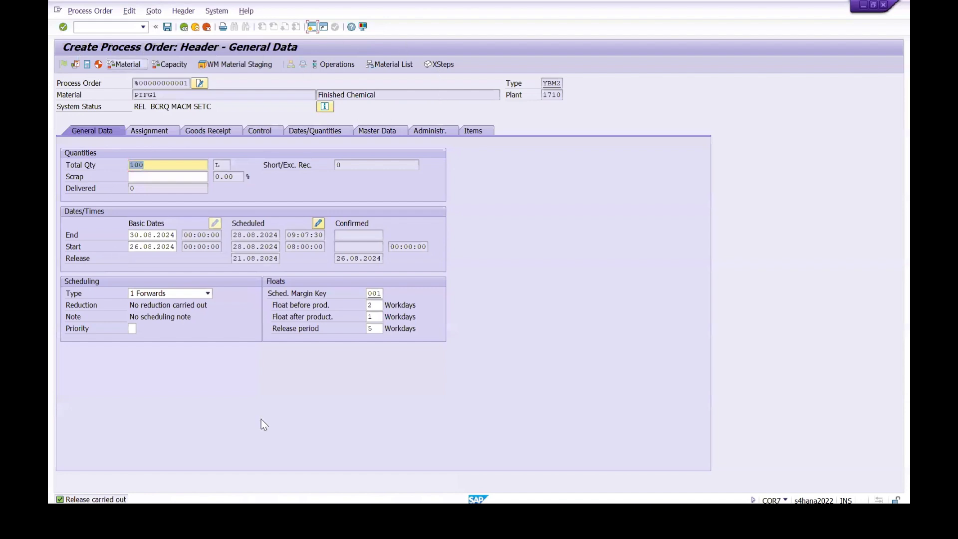
Step: Review the process order's header material and total quantity, and the component materials and requirement quantities in its material list
{"action": "left_click", "coordinate": [159, 95]}
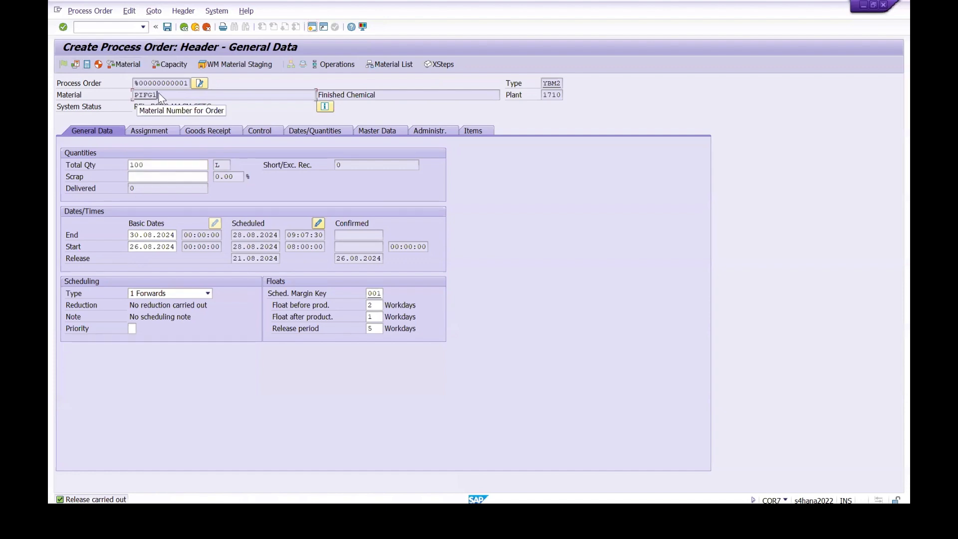
{"action": "left_click", "coordinate": [154, 164]}
{"action": "left_click", "coordinate": [130, 165]}
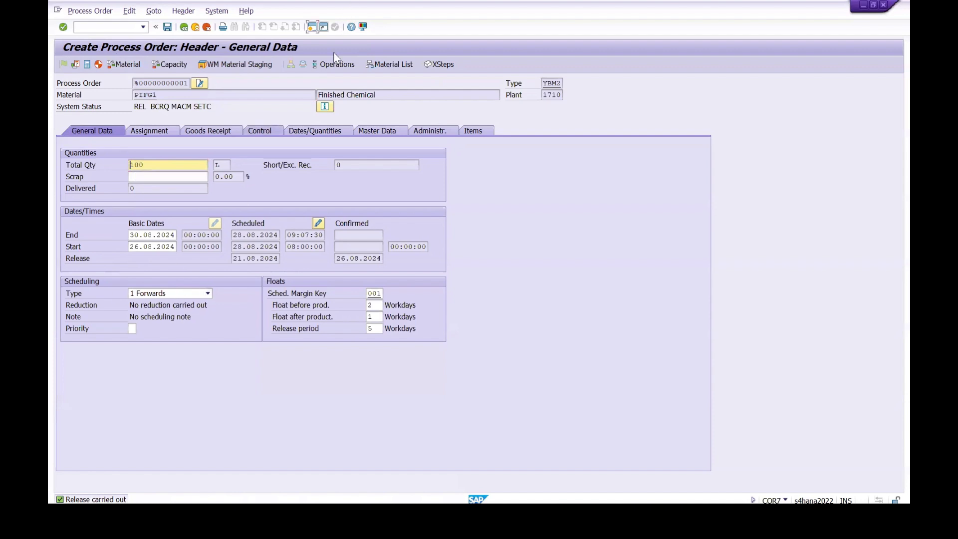
{"action": "left_click", "coordinate": [385, 70]}
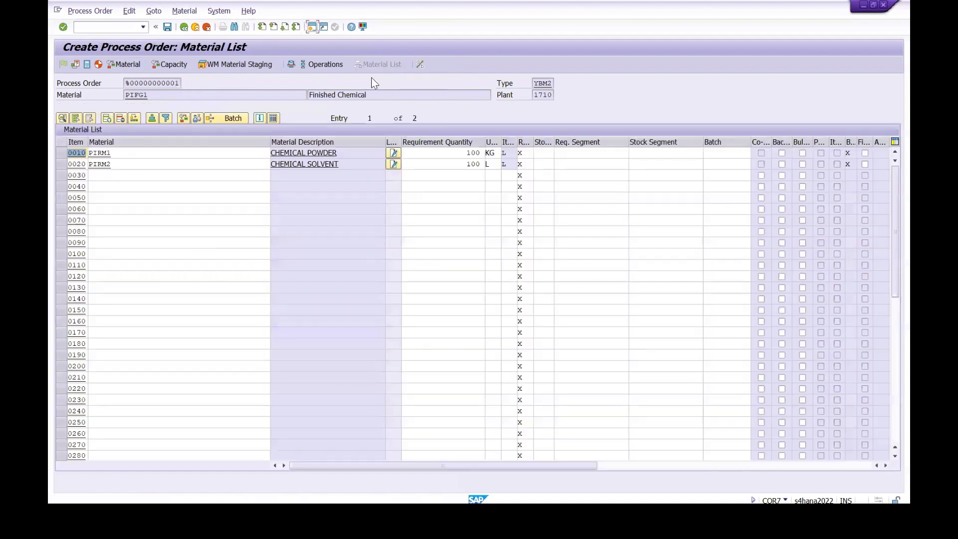
{"action": "left_click_drag", "start_coordinate": [270, 141], "coordinate": [152, 153]}
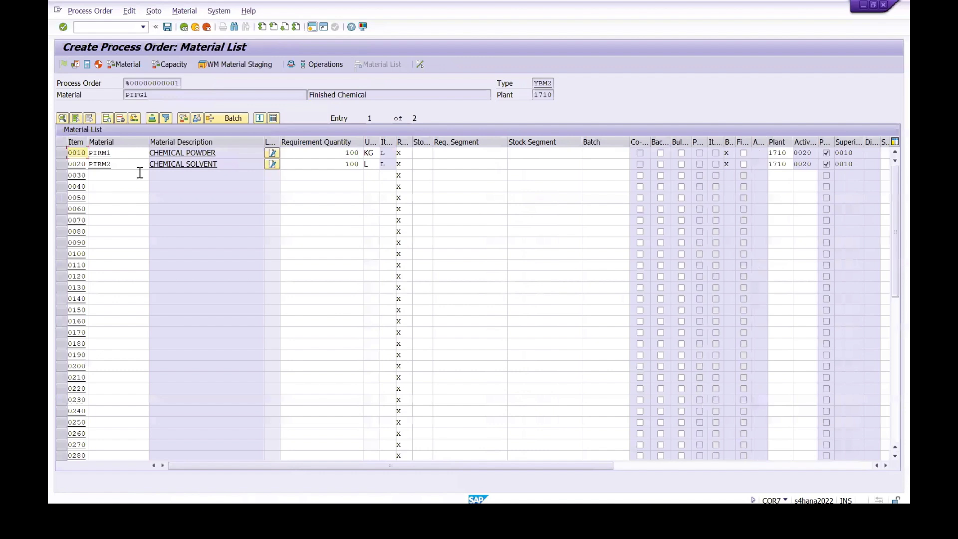
{"action": "left_click", "coordinate": [112, 154]}
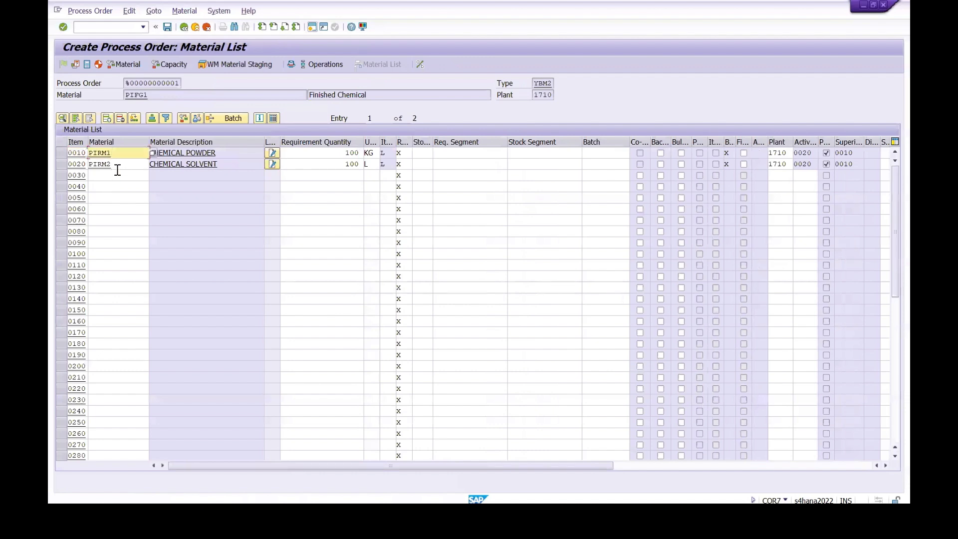
{"action": "left_click", "coordinate": [338, 155]}
{"action": "left_click", "coordinate": [333, 166]}
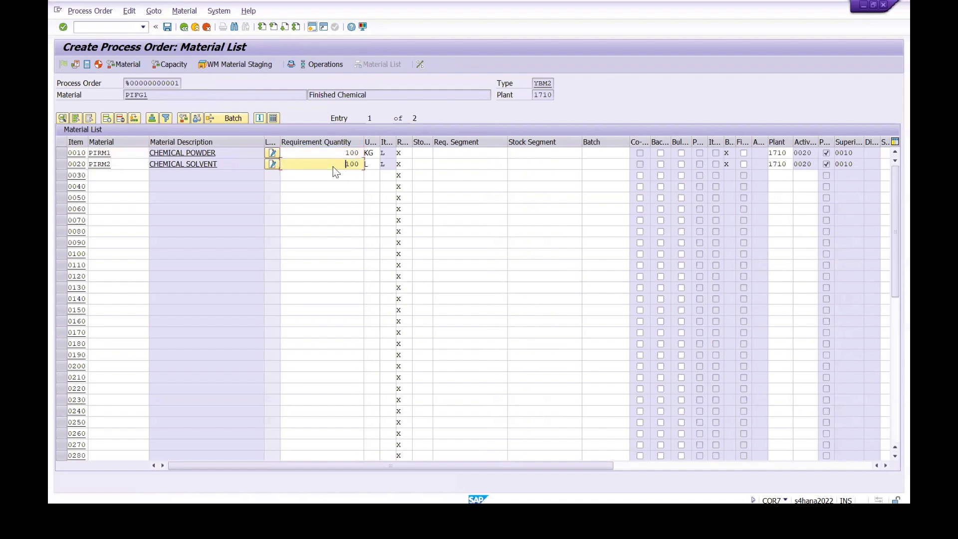
Step: Set the storage location to 171C for components PIRM1 and PIRM2 in the process order's material list
{"action": "left_click", "coordinate": [428, 153]}
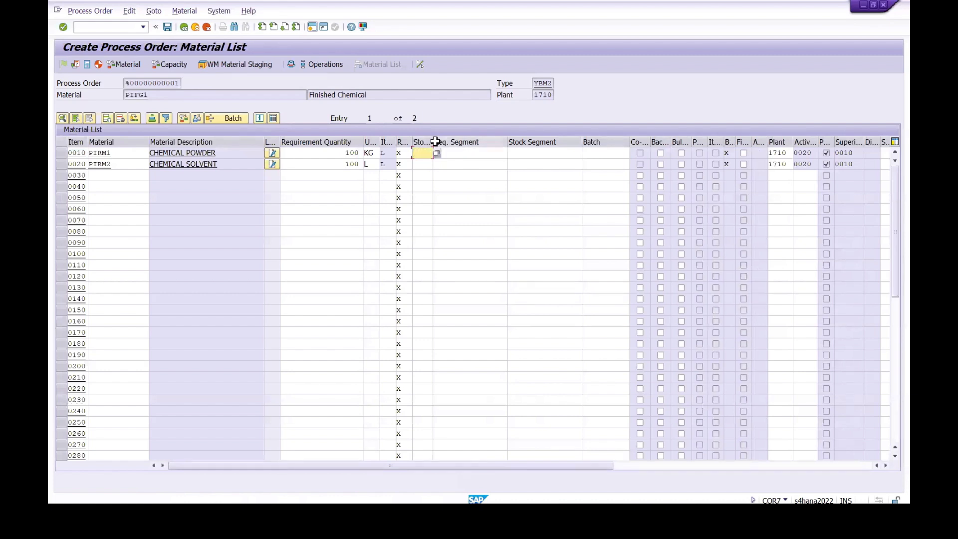
{"action": "type", "text": "1710"}
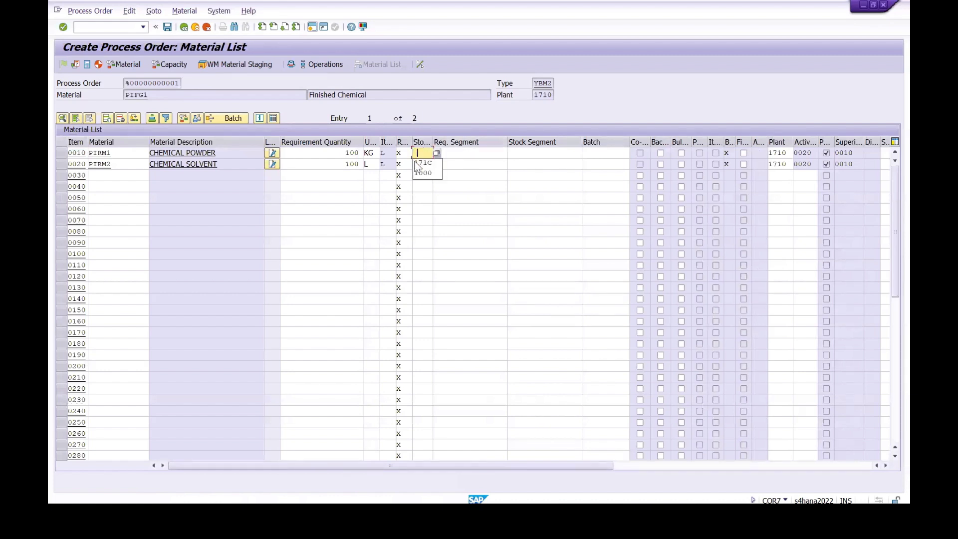
{"action": "left_click", "coordinate": [421, 164]}
{"action": "type", "text": "171C"}
{"action": "left_click", "coordinate": [421, 174]}
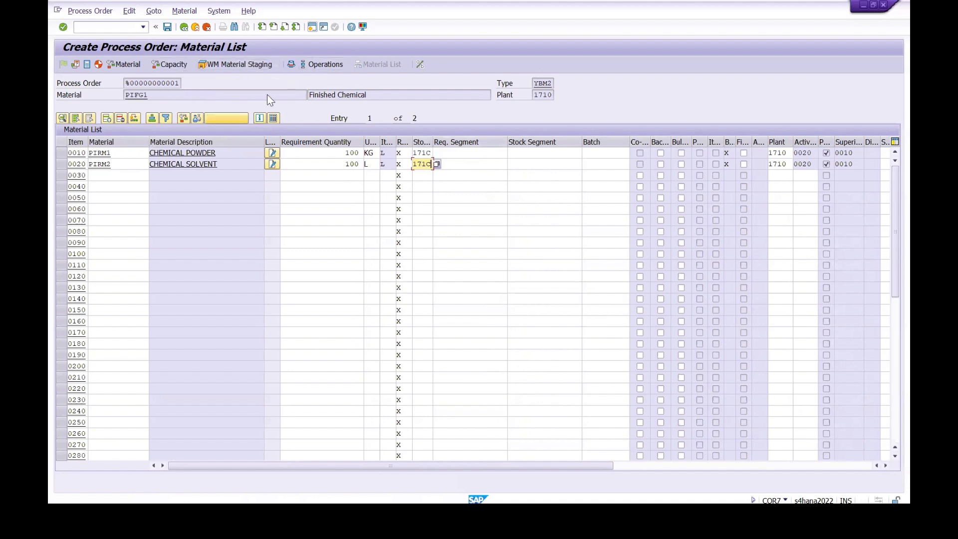
Step: Review the process order's mixing operations 0010 and 0020 in the operation overview and return to the header
{"action": "left_click", "coordinate": [184, 28]}
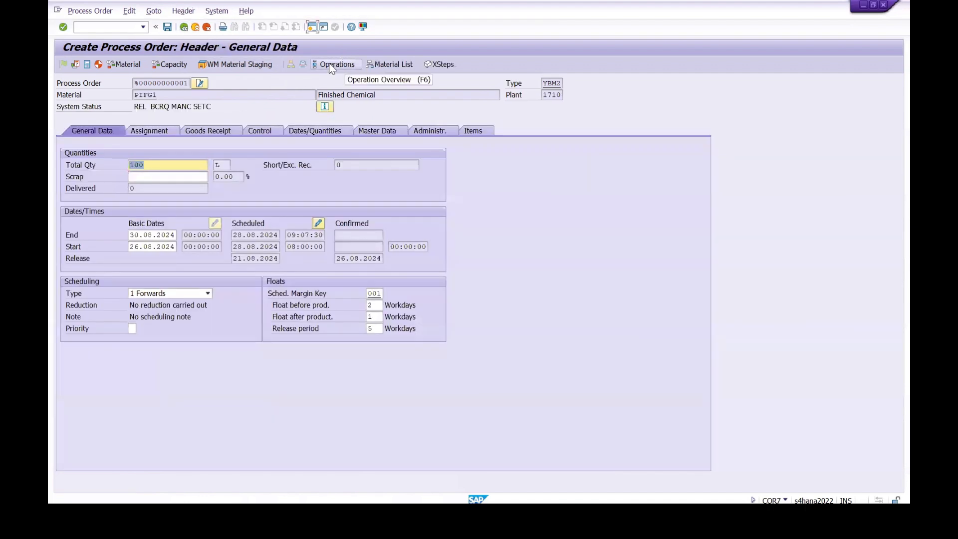
{"action": "left_click", "coordinate": [330, 65]}
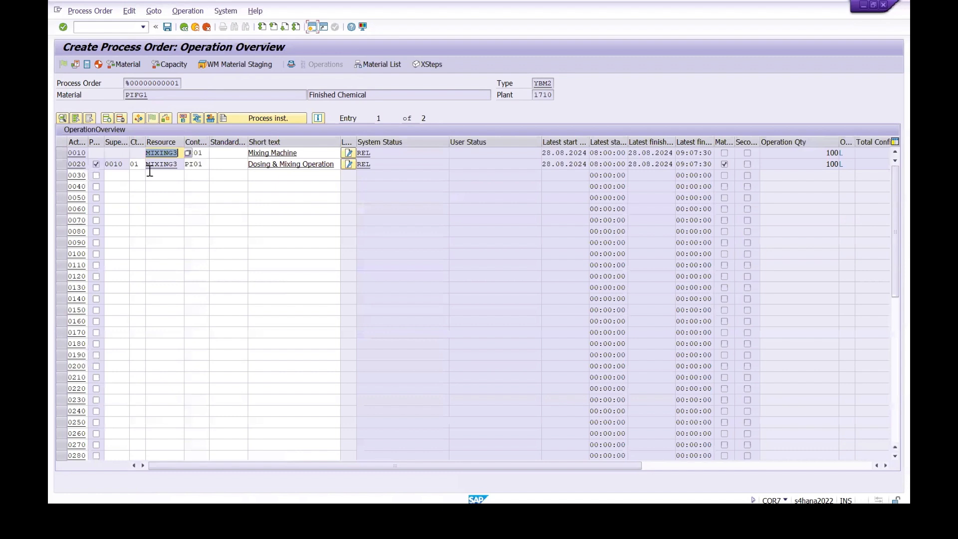
{"action": "left_click", "coordinate": [61, 153]}
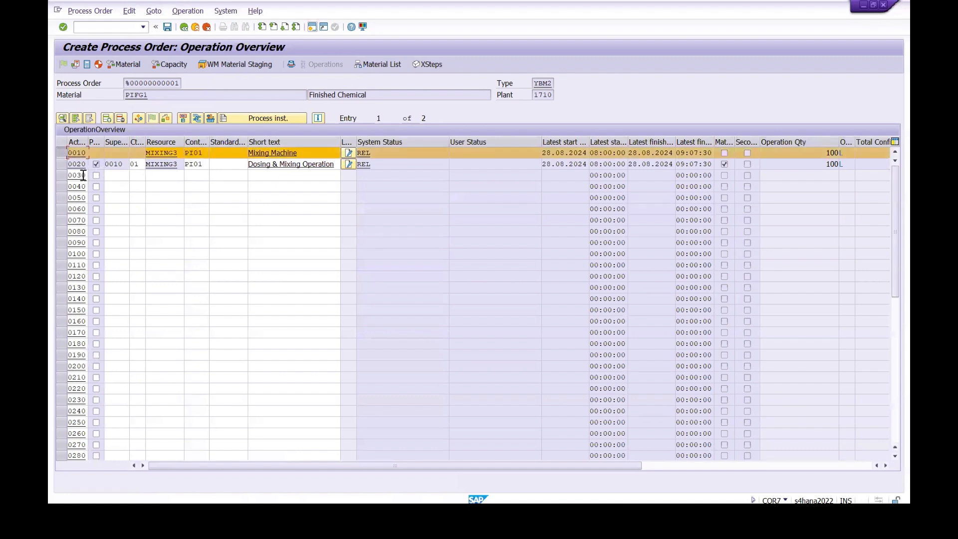
{"action": "left_click", "coordinate": [60, 165]}
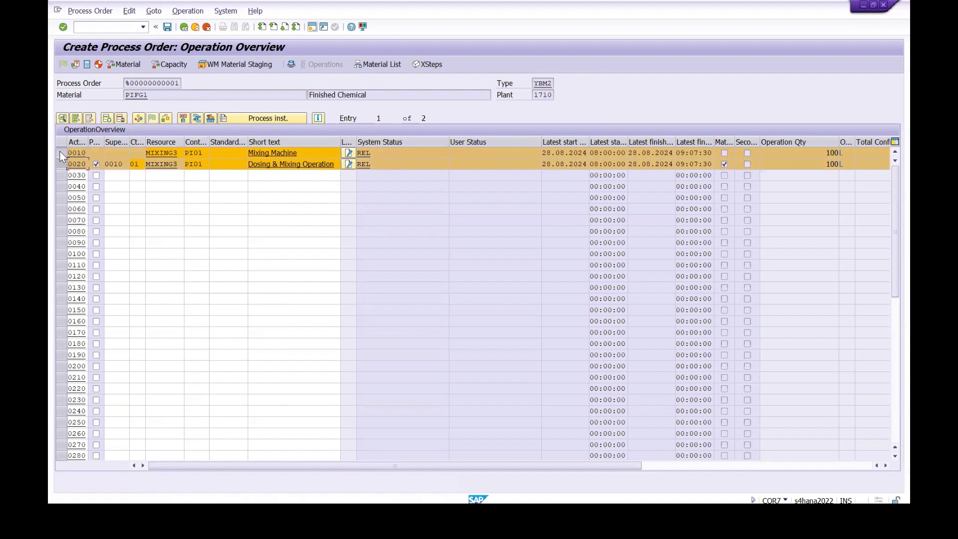
{"action": "left_click", "coordinate": [60, 153]}
{"action": "left_click", "coordinate": [61, 163]}
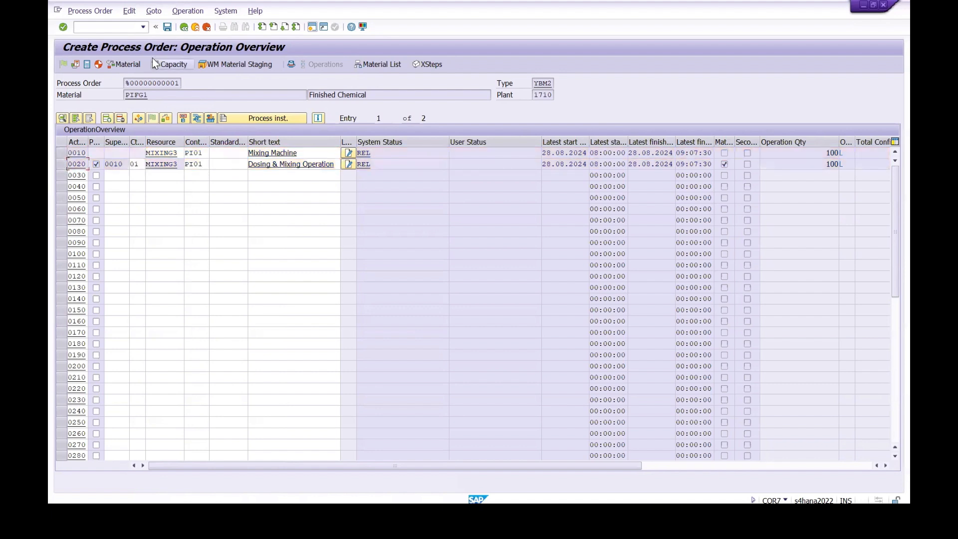
{"action": "left_click", "coordinate": [183, 28]}
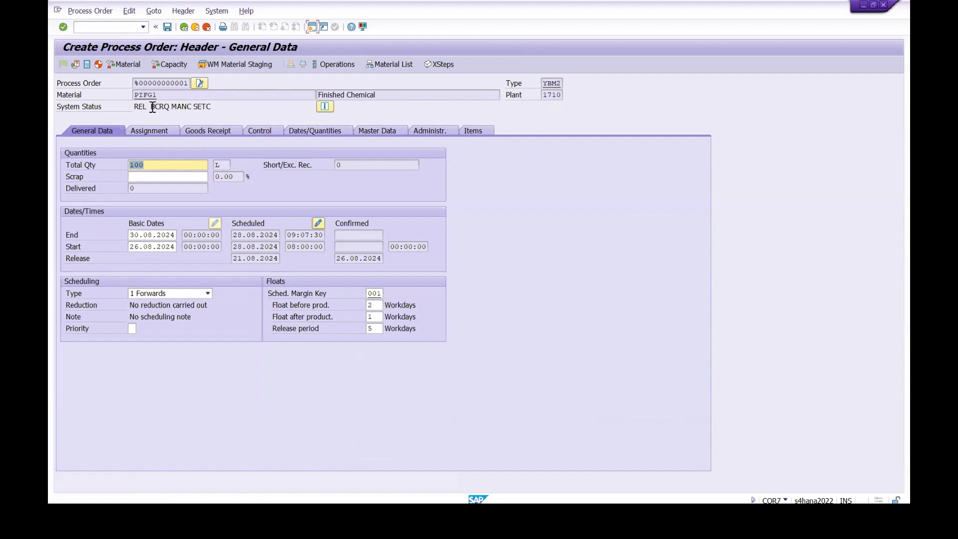
Step: Open the production scheduling profiles with transaction CORY in a new session and select profile YB0002 of plant 1710
{"action": "left_click", "coordinate": [313, 27]}
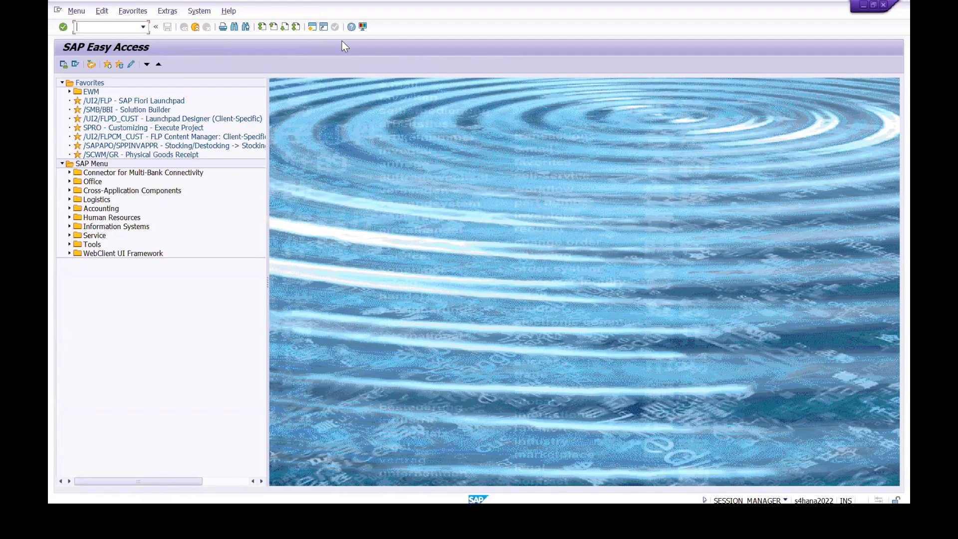
{"action": "type", "text": "CORY"}
{"action": "key", "text": "Return"}
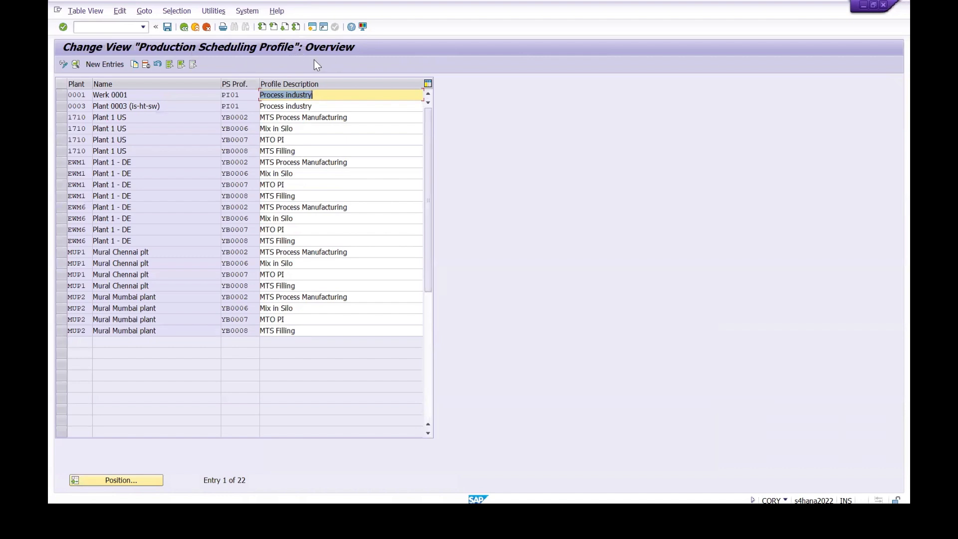
{"action": "left_click", "coordinate": [62, 118]}
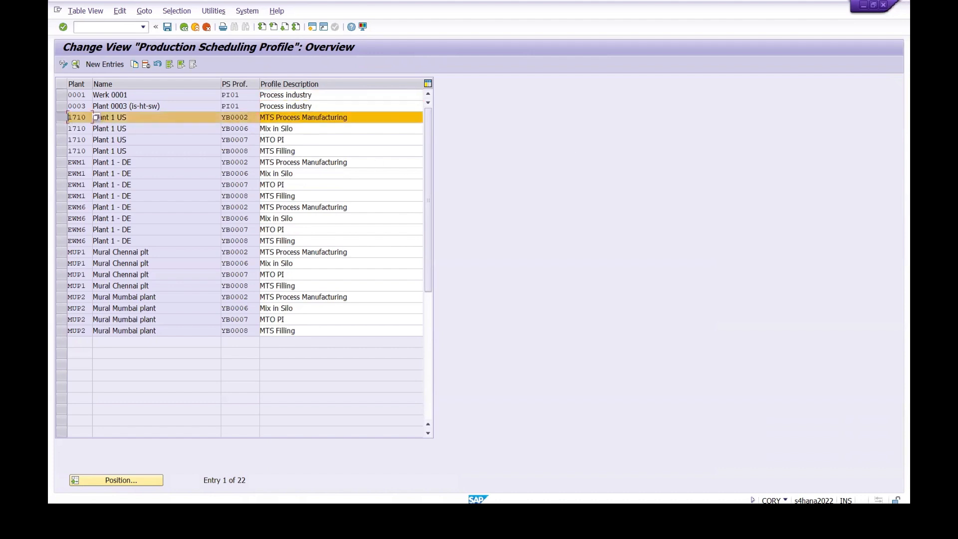
Step: From the process order session, display material PIFG1 with MM03 in a new session and check the scheduling profile in its Work Scheduling view
{"action": "mouse_move", "coordinate": [491, 514]}
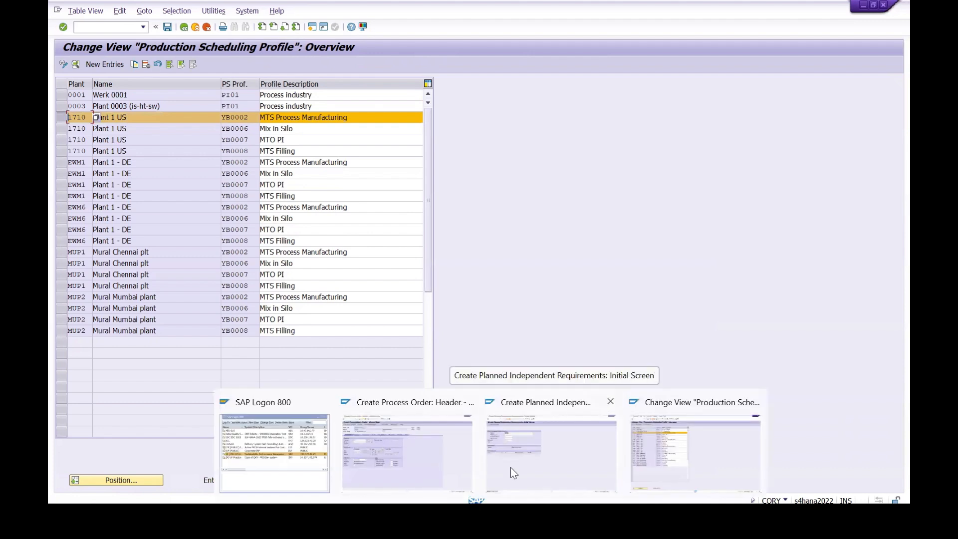
{"action": "left_click", "coordinate": [376, 472]}
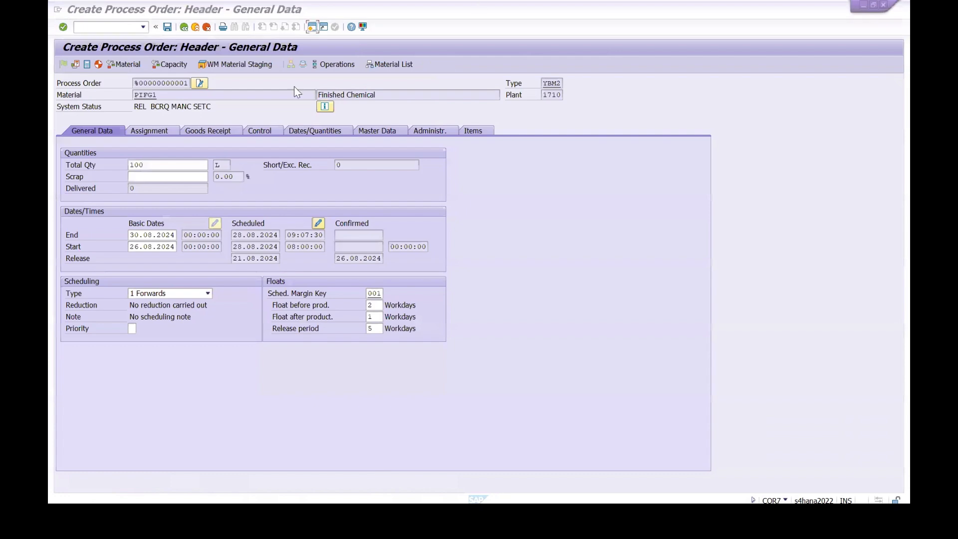
{"action": "left_click", "coordinate": [312, 26]}
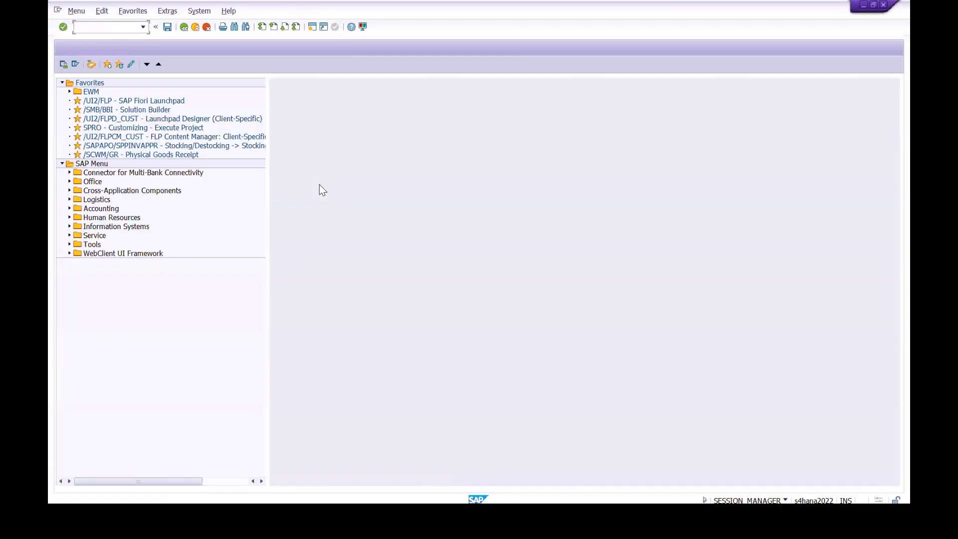
{"action": "type", "text": "MM03"}
{"action": "key", "text": "Return"}
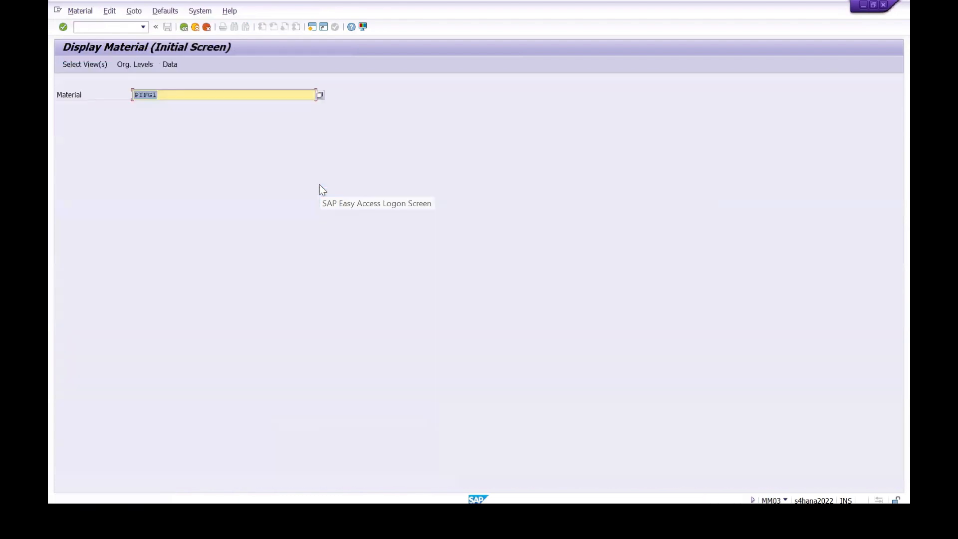
{"action": "key", "text": "Return"}
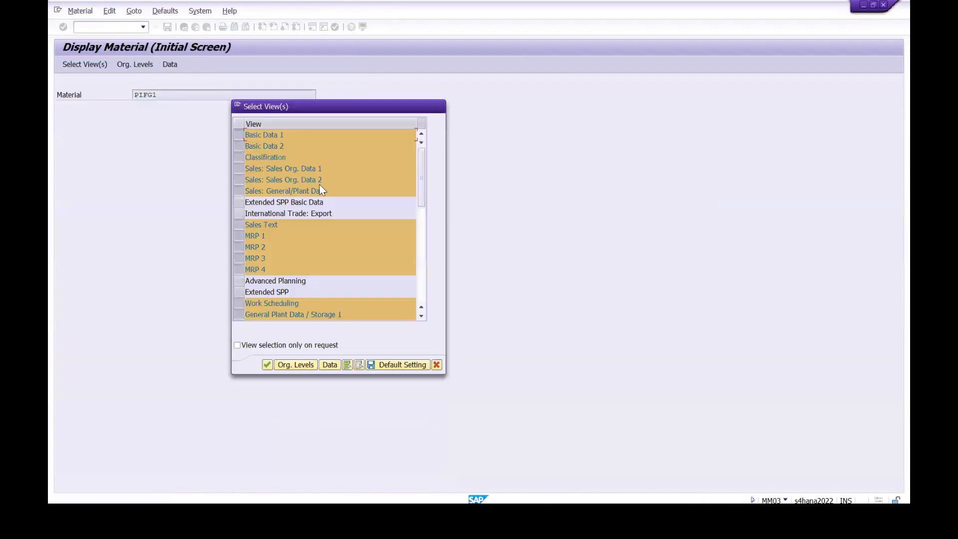
{"action": "key", "text": "Return"}
{"action": "key", "text": "Return"}
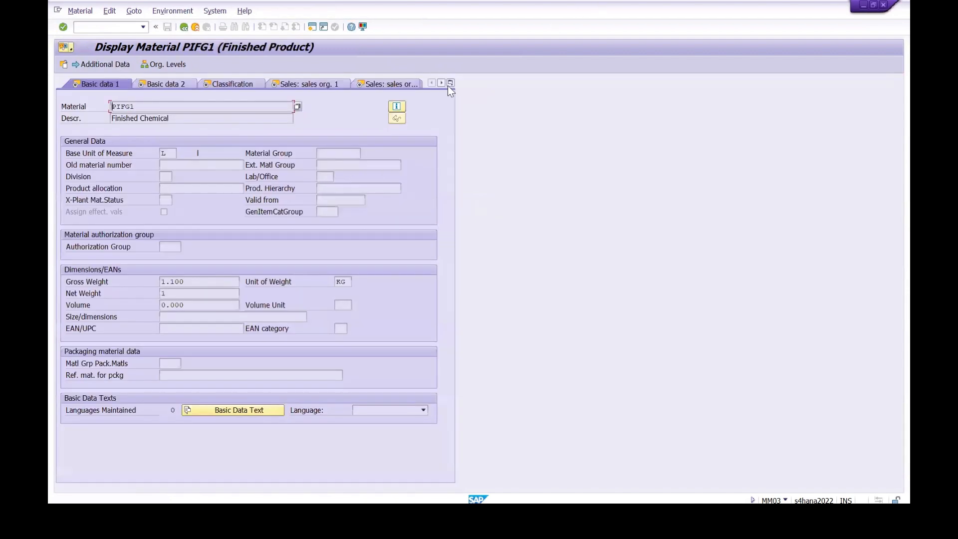
{"action": "left_click", "coordinate": [450, 83]}
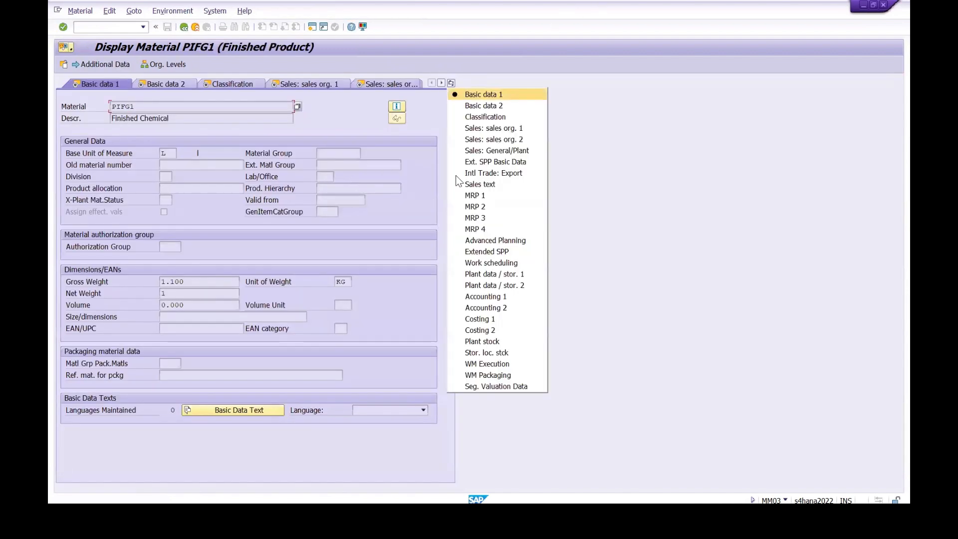
{"action": "left_click", "coordinate": [482, 262]}
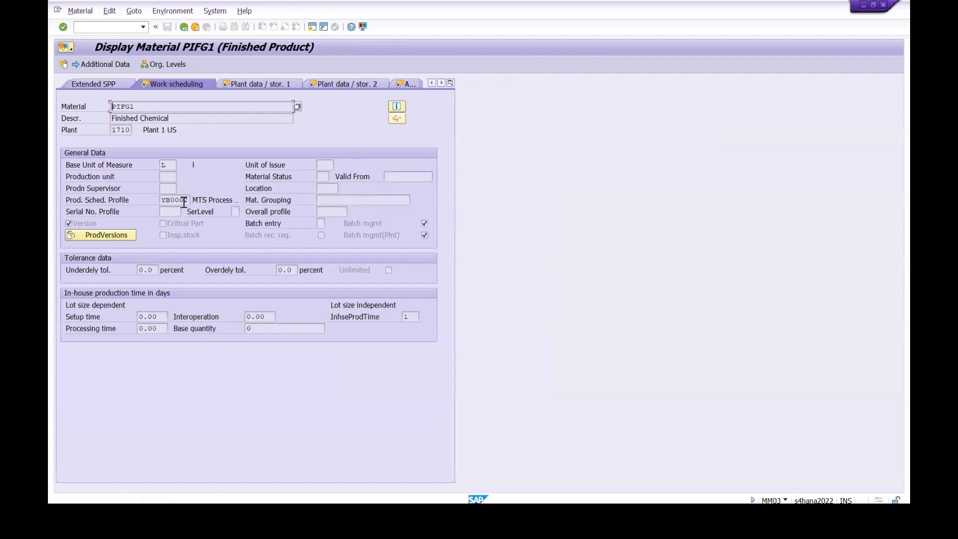
Step: Turn off automatic release on creation in plant 1710's scheduling profile YB0002 and save it under the proposed customizing request
{"action": "key", "text": "alt+Tab"}
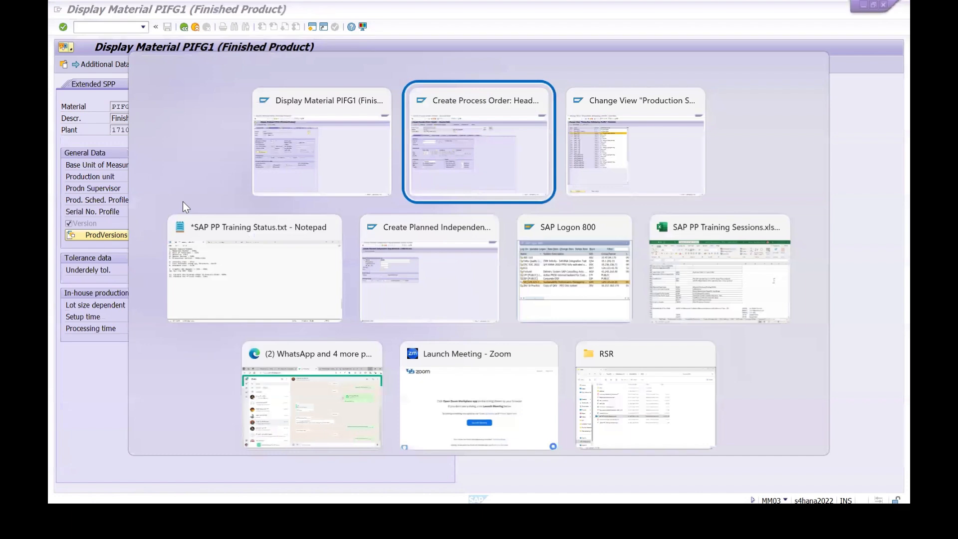
{"action": "key", "text": "alt+Tab"}
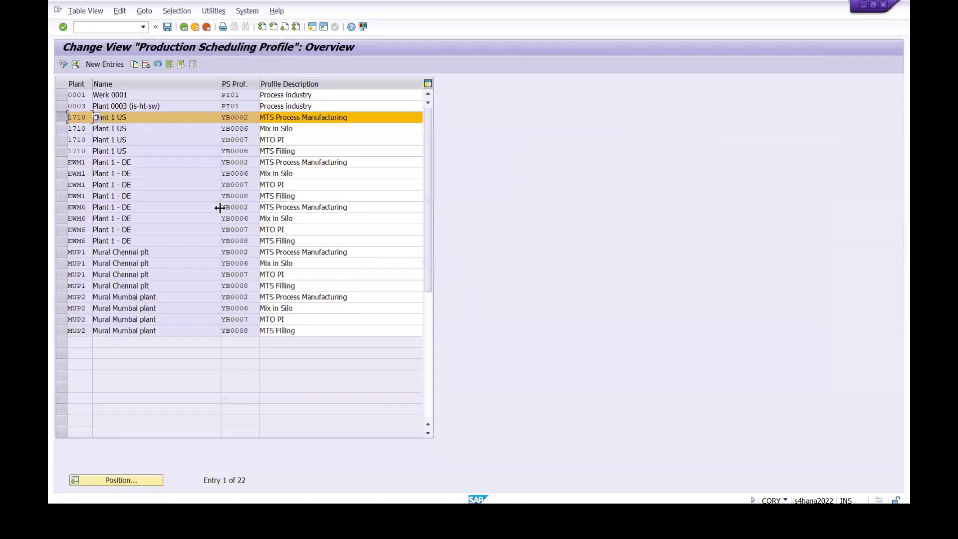
{"action": "left_click", "coordinate": [76, 64]}
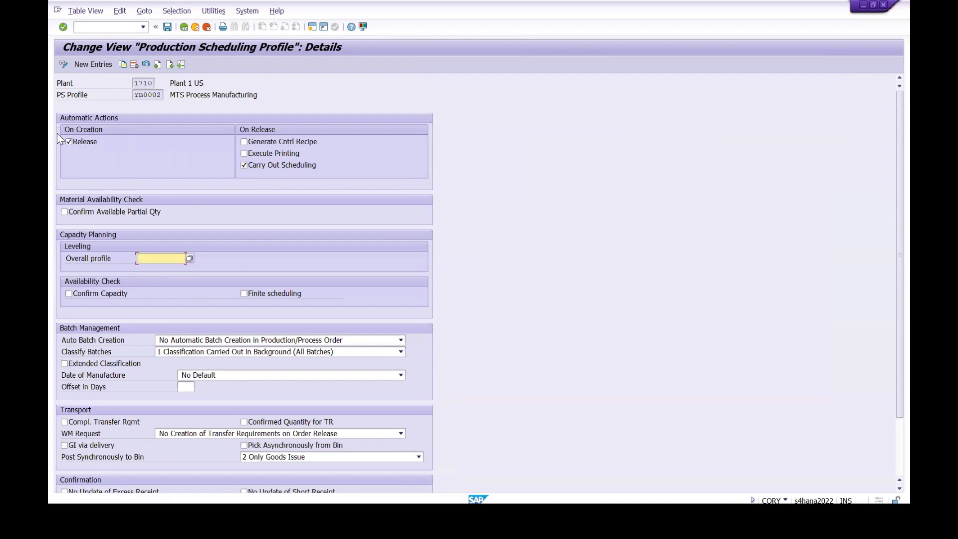
{"action": "left_click", "coordinate": [67, 142]}
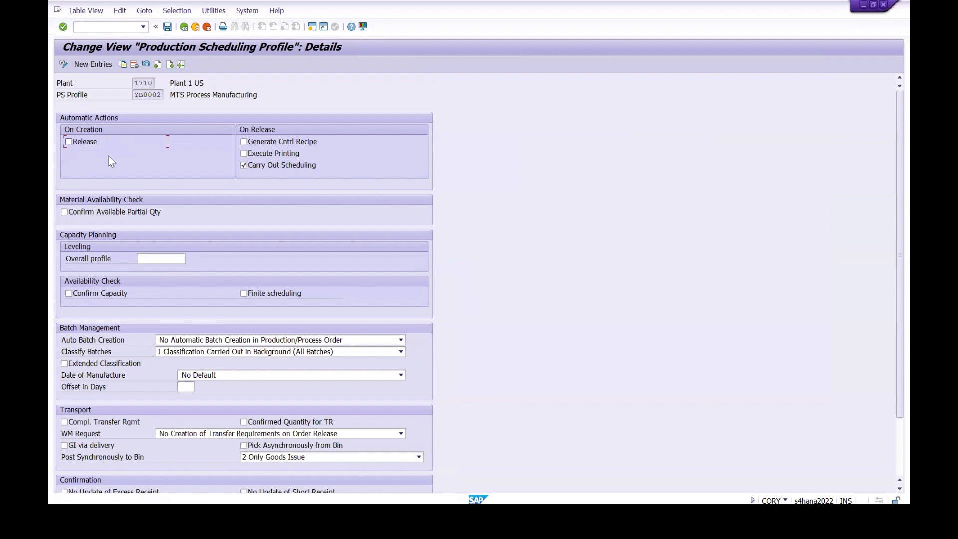
{"action": "left_click", "coordinate": [167, 27]}
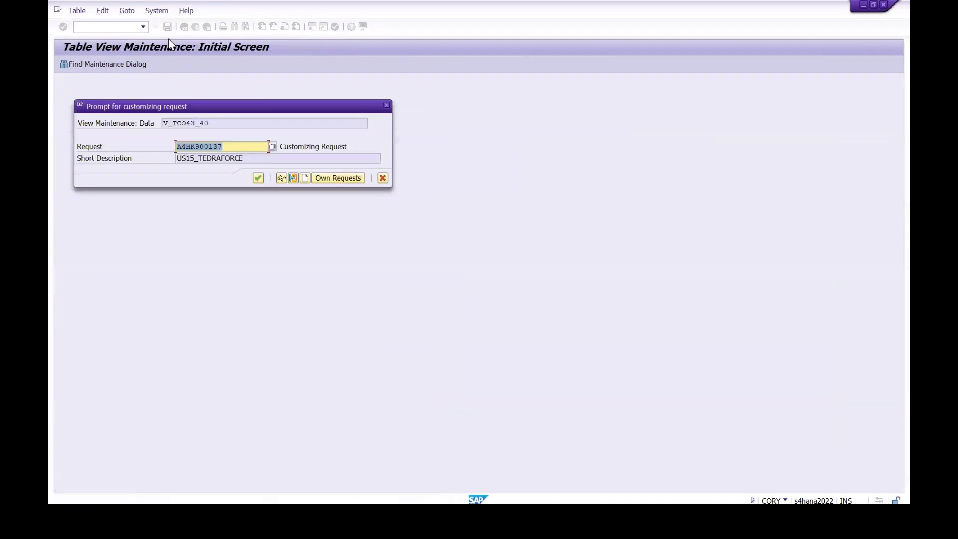
{"action": "left_click", "coordinate": [259, 178]}
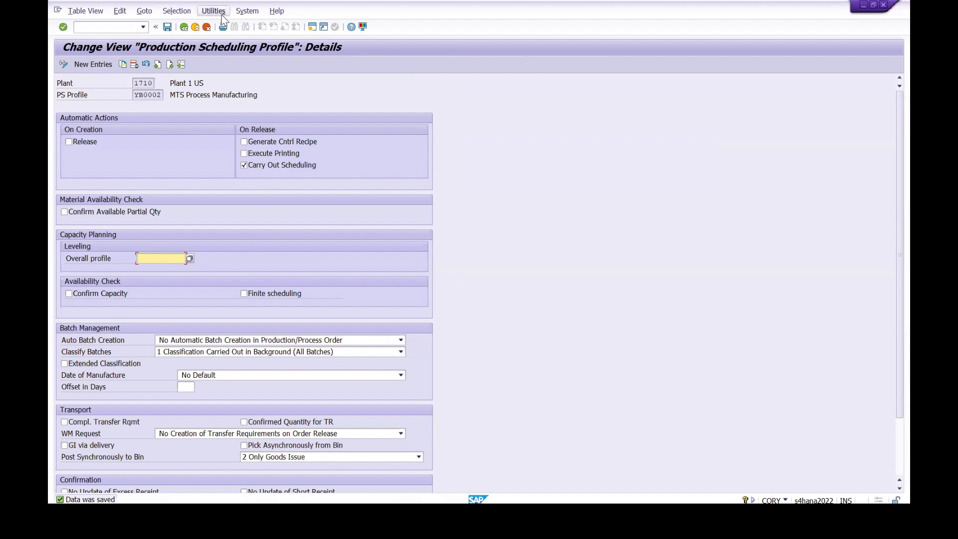
{"action": "left_click", "coordinate": [167, 27]}
Step: Close the scheduling profile and PIFG1 material display sessions to return to the process order
{"action": "mouse_move", "coordinate": [610, 522]}
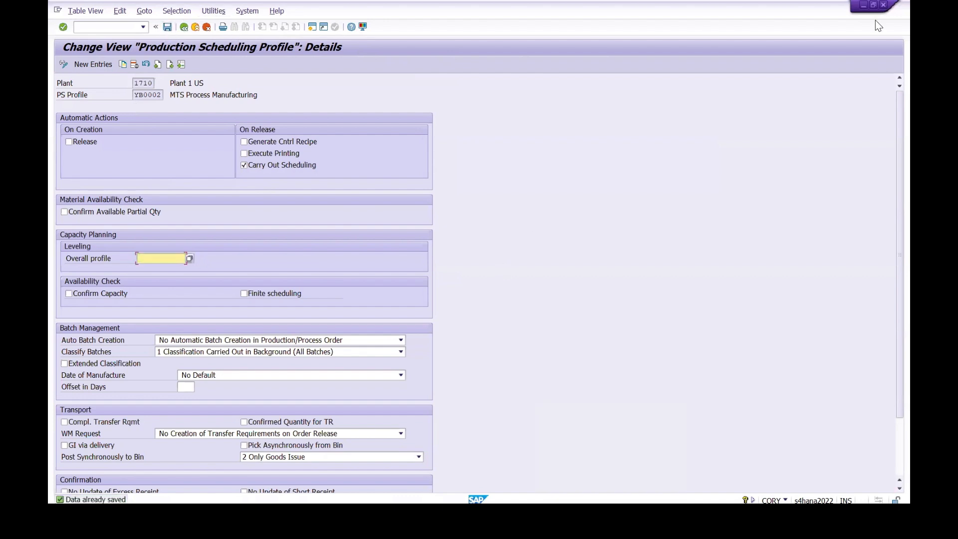
{"action": "left_click", "coordinate": [882, 6]}
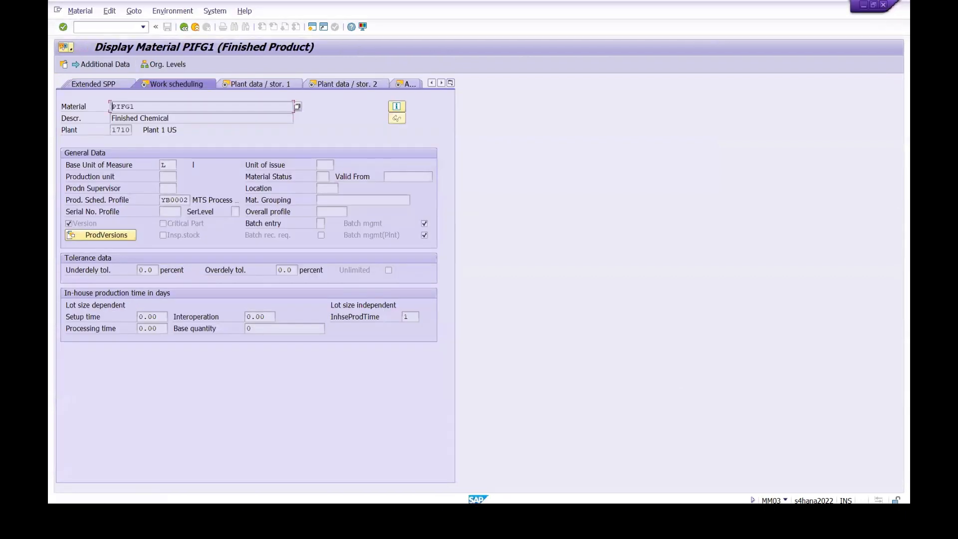
{"action": "mouse_move", "coordinate": [477, 458]}
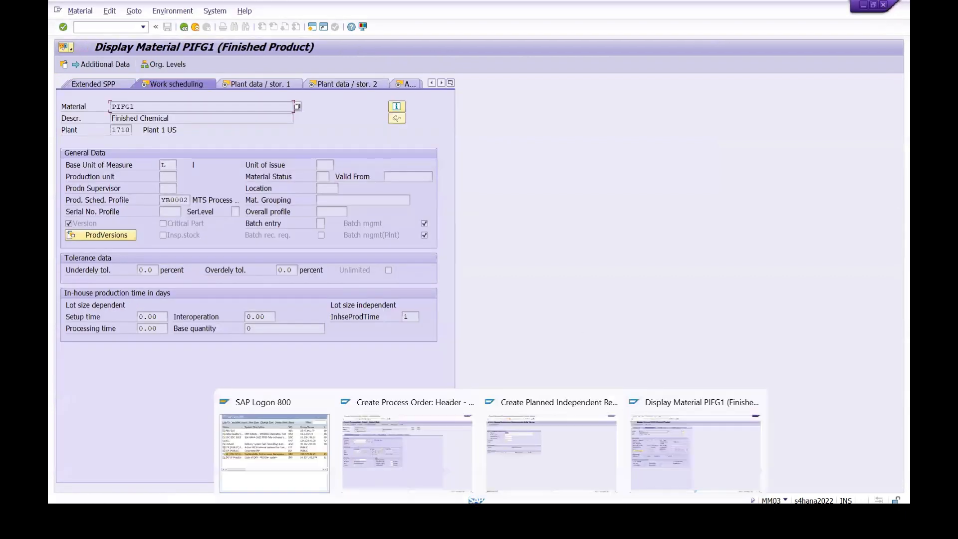
{"action": "left_click", "coordinate": [670, 450]}
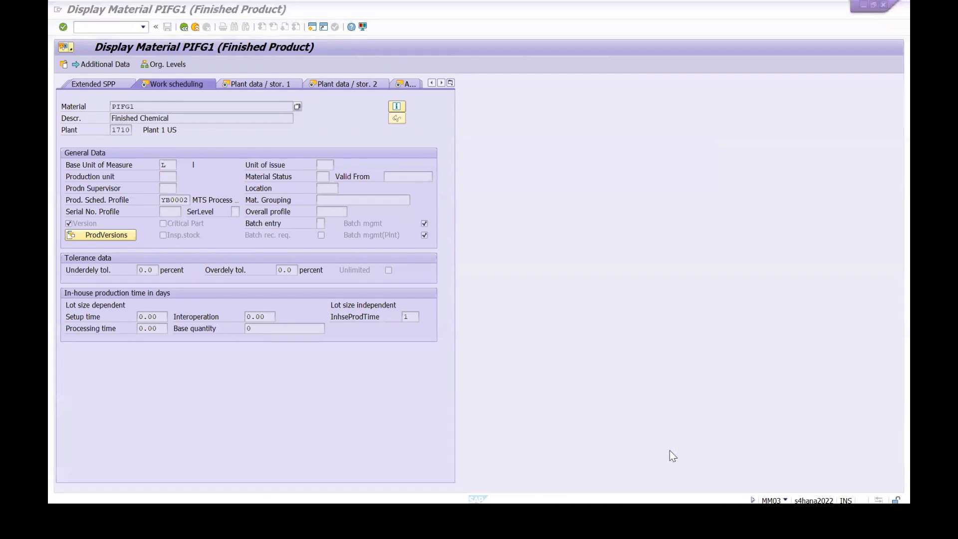
{"action": "left_click", "coordinate": [884, 5]}
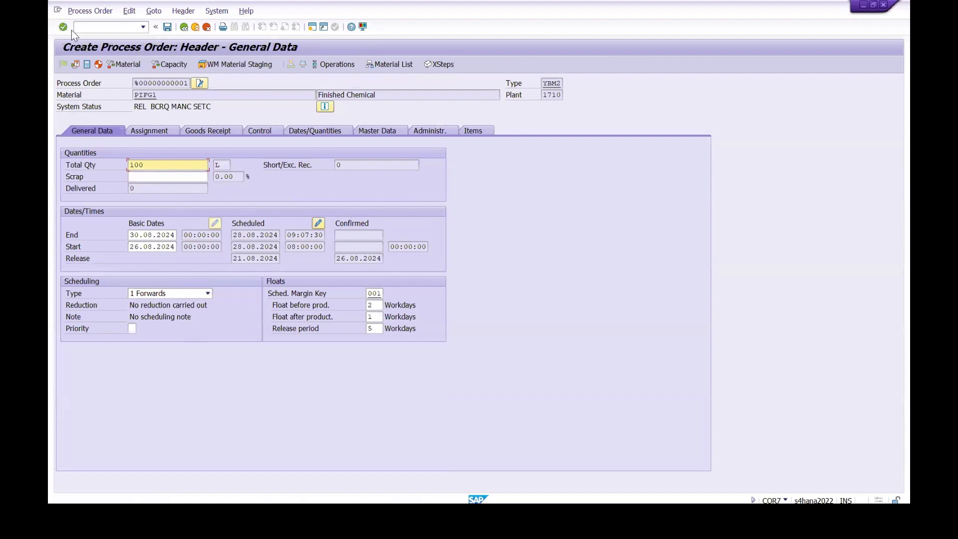
Step: Leave the unsaved process order for PIFG1's stock/requirements list (MD04) and convert the 28.08.2024 planned order into a process order
{"action": "left_click", "coordinate": [89, 29]}
{"action": "type", "text": "/N MD04"}
{"action": "key", "text": "Return"}
{"action": "key", "text": "Return"}
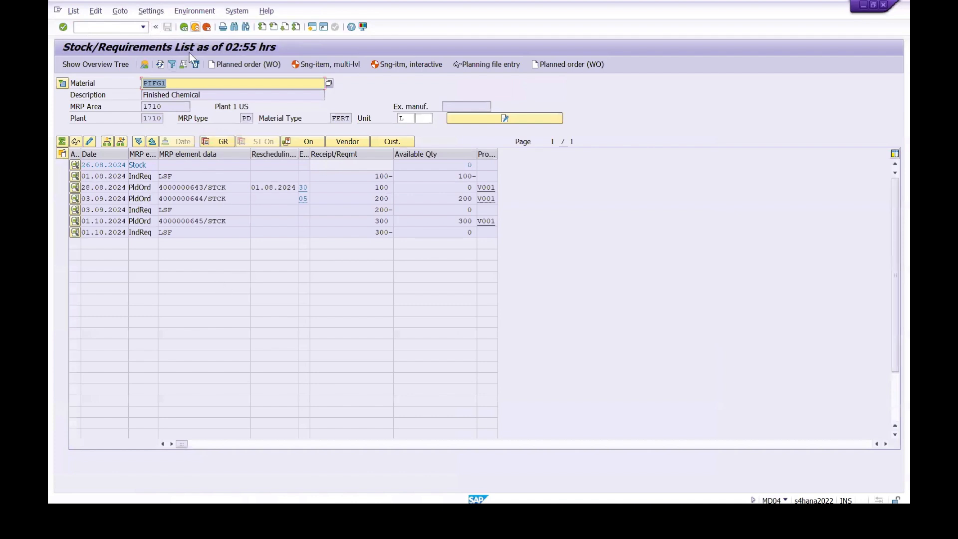
{"action": "left_click", "coordinate": [160, 64]}
{"action": "left_click", "coordinate": [75, 187]}
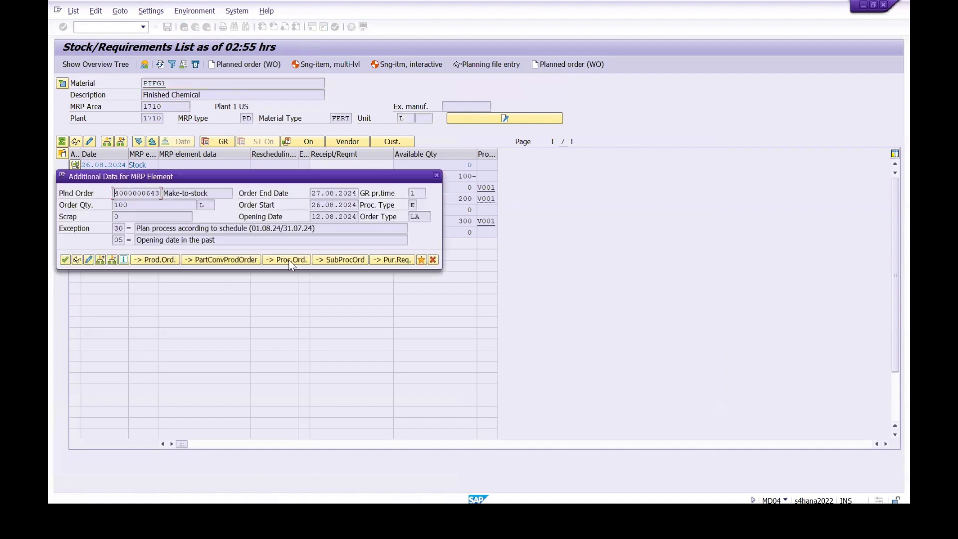
{"action": "left_click", "coordinate": [289, 262]}
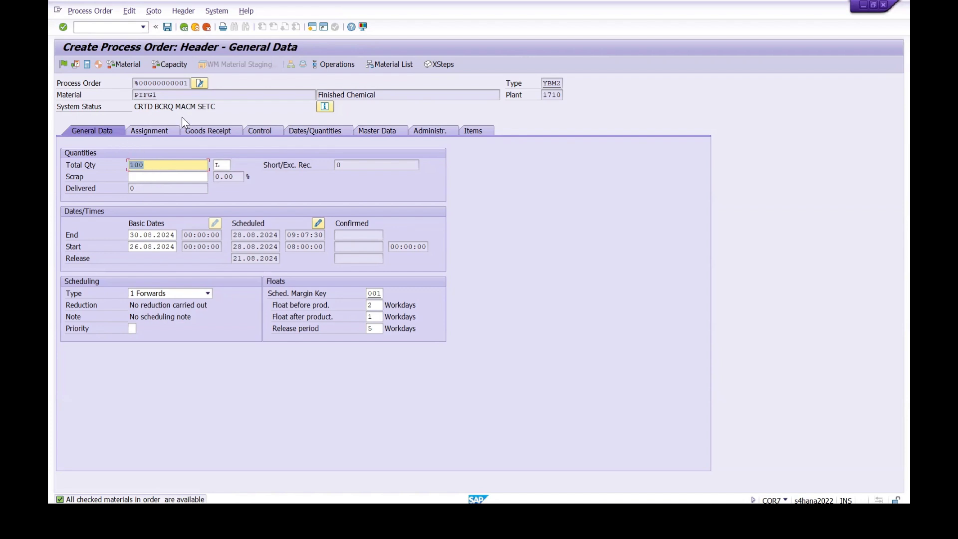
Step: Review the newly converted order's material, total quantity and status in the header, and open its material list
{"action": "left_click_drag", "start_coordinate": [164, 94], "coordinate": [127, 94]}
{"action": "left_click", "coordinate": [133, 94]}
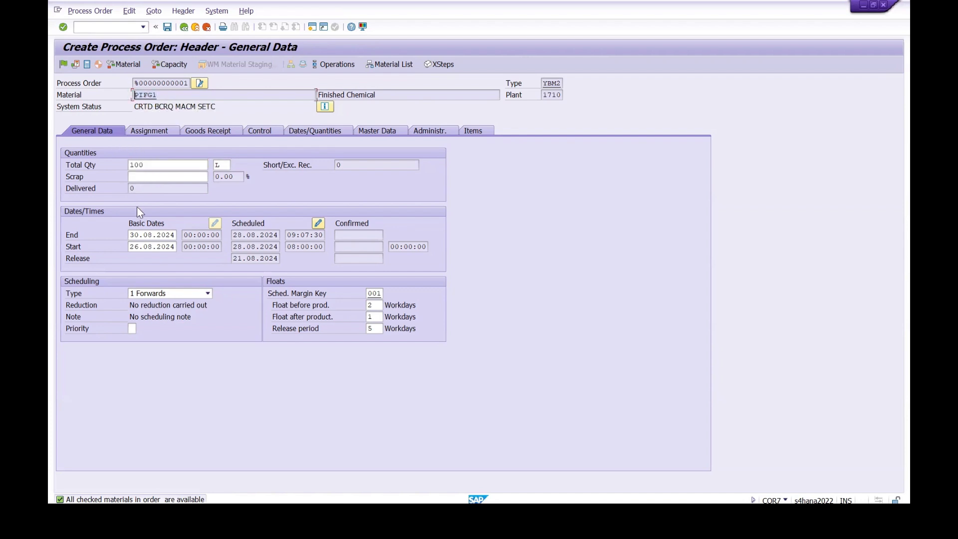
{"action": "left_click_drag", "start_coordinate": [160, 94], "coordinate": [124, 94]}
{"action": "left_click", "coordinate": [174, 194]}
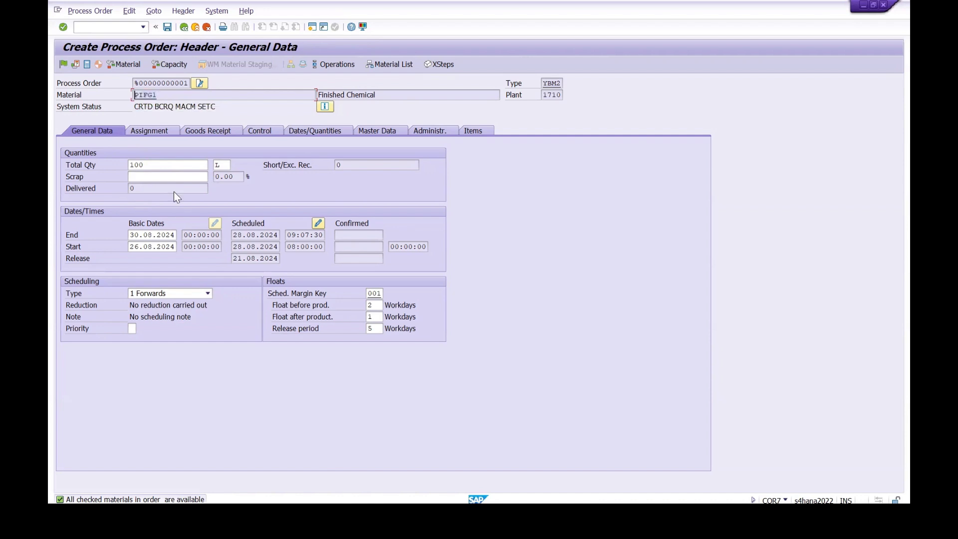
{"action": "left_click", "coordinate": [152, 165]}
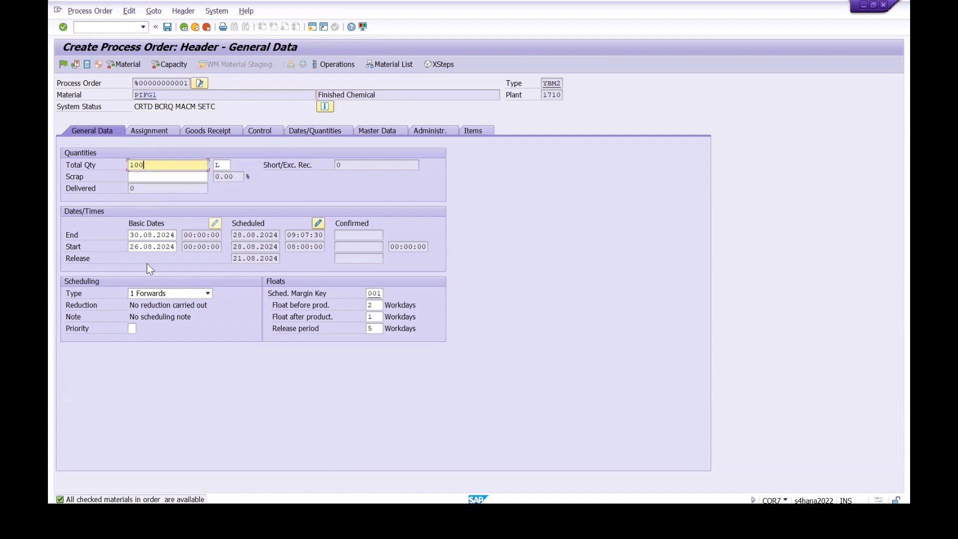
{"action": "left_click", "coordinate": [380, 65]}
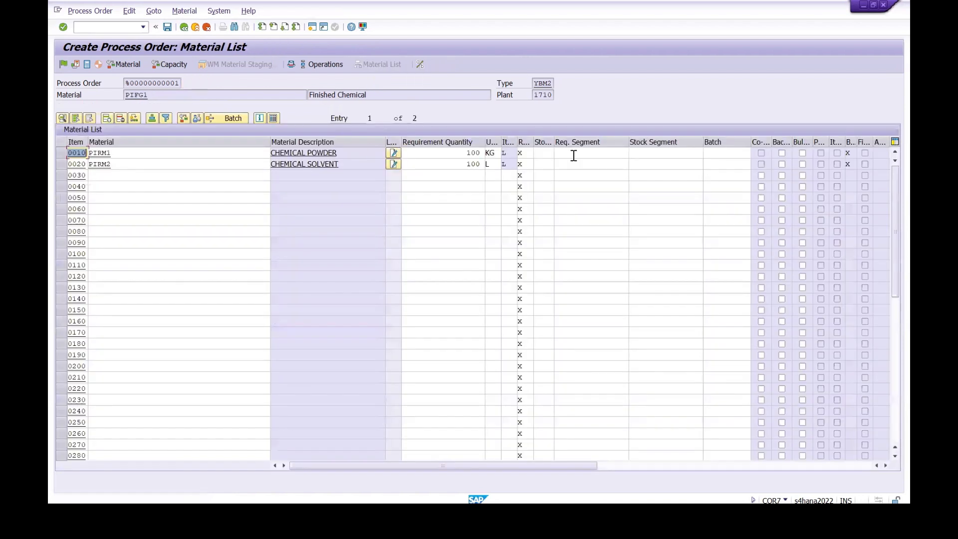
Step: Enter storage location 171C for the components PIRM1 and PIRM2 in the process order's material list
{"action": "left_click", "coordinate": [543, 153]}
{"action": "left_click", "coordinate": [543, 163]}
{"action": "left_click", "coordinate": [542, 164]}
{"action": "left_click", "coordinate": [543, 174]}
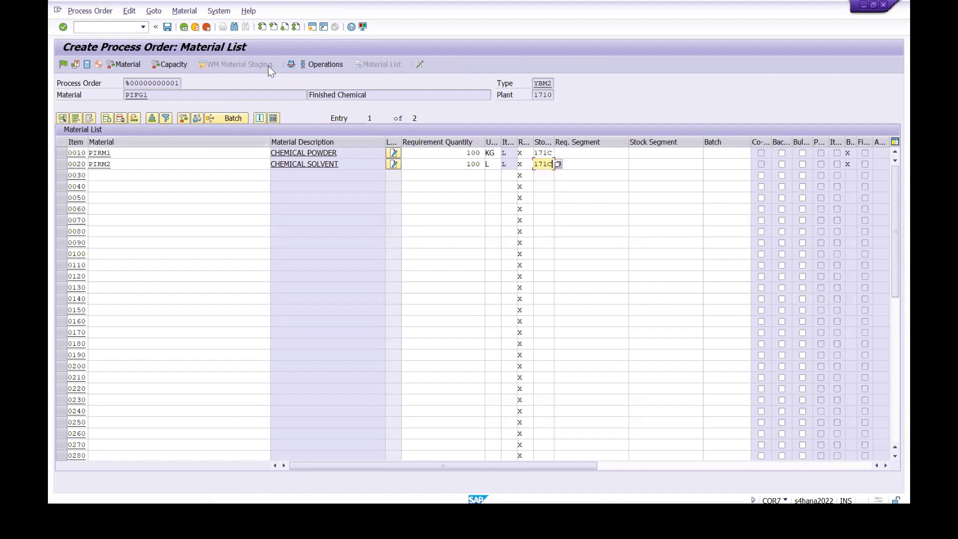
Step: Examine the order's operation overview, including the phase and superior operation columns, and select phase 0020
{"action": "left_click", "coordinate": [305, 65]}
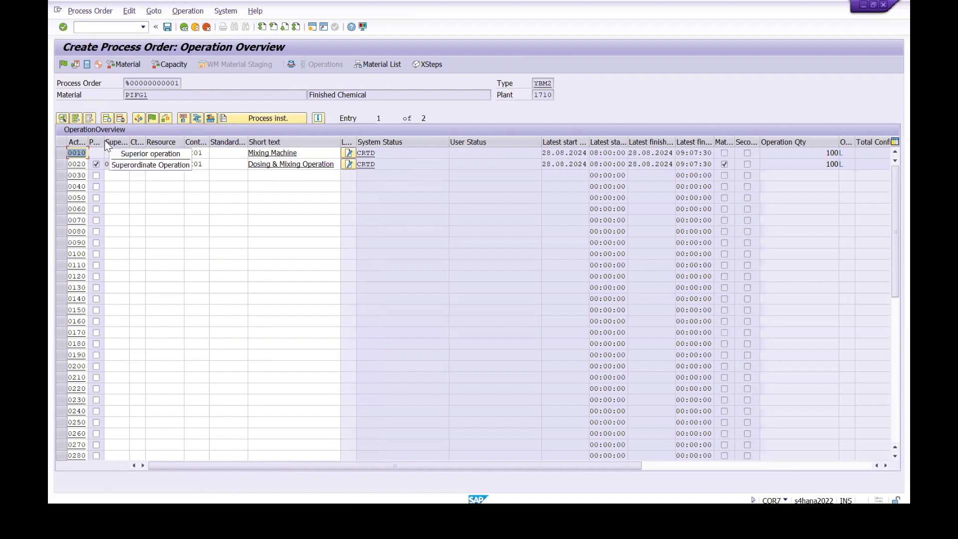
{"action": "left_click_drag", "start_coordinate": [104, 142], "coordinate": [118, 142]}
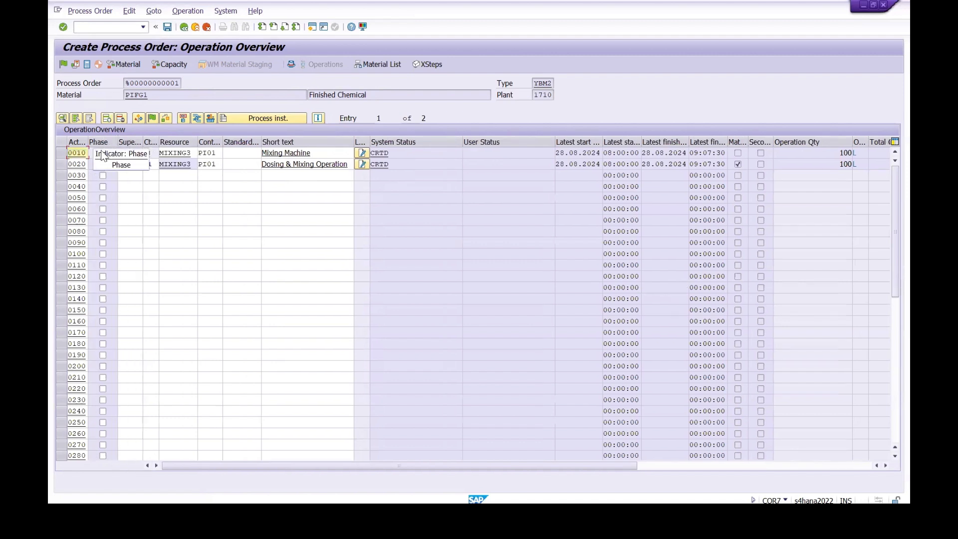
{"action": "left_click", "coordinate": [61, 165]}
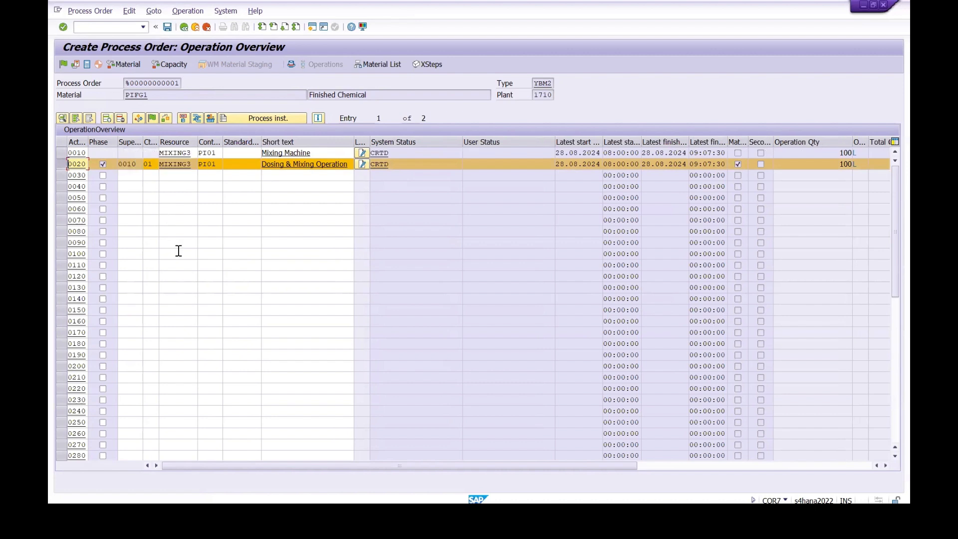
Step: Return to the header, save the new process order and refresh PIFG1's stock/requirements list
{"action": "left_click", "coordinate": [183, 26]}
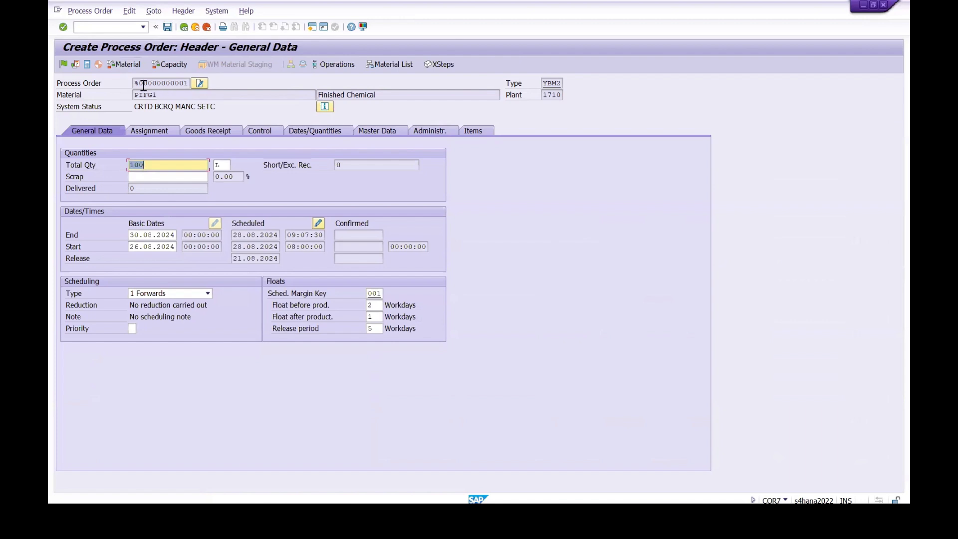
{"action": "left_click", "coordinate": [168, 27]}
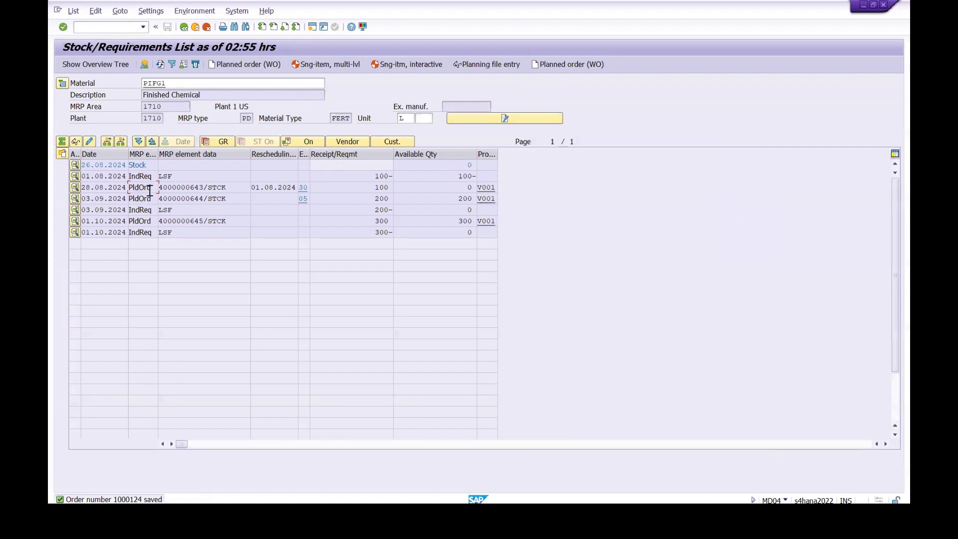
{"action": "left_click", "coordinate": [160, 63]}
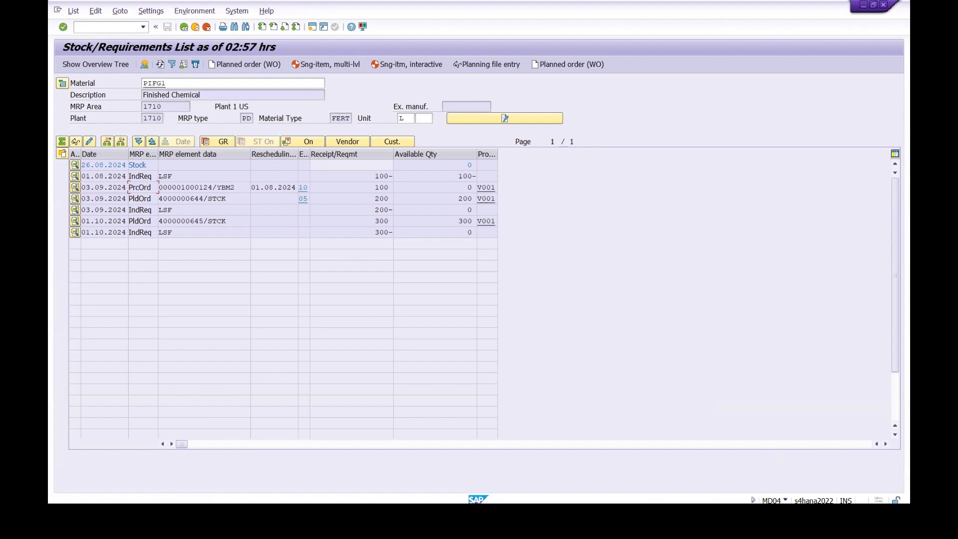
Step: Switch to the Notepad training notes, add "/MD04" after COR2 on line 12, and return to the SAP stock/requirements list
{"action": "mouse_move", "coordinate": [432, 515]}
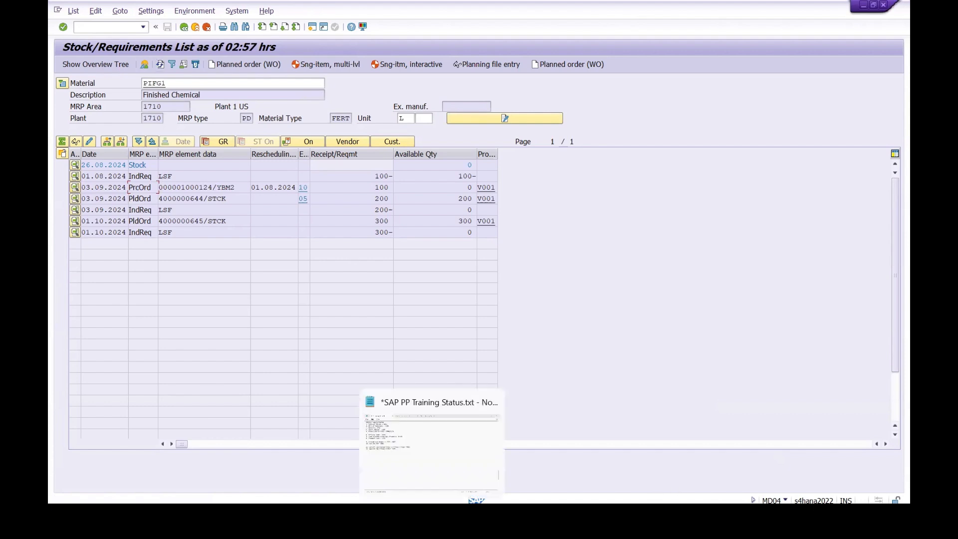
{"action": "left_click", "coordinate": [421, 475]}
{"action": "left_click", "coordinate": [254, 223]}
{"action": "type", "text": "/MD04"}
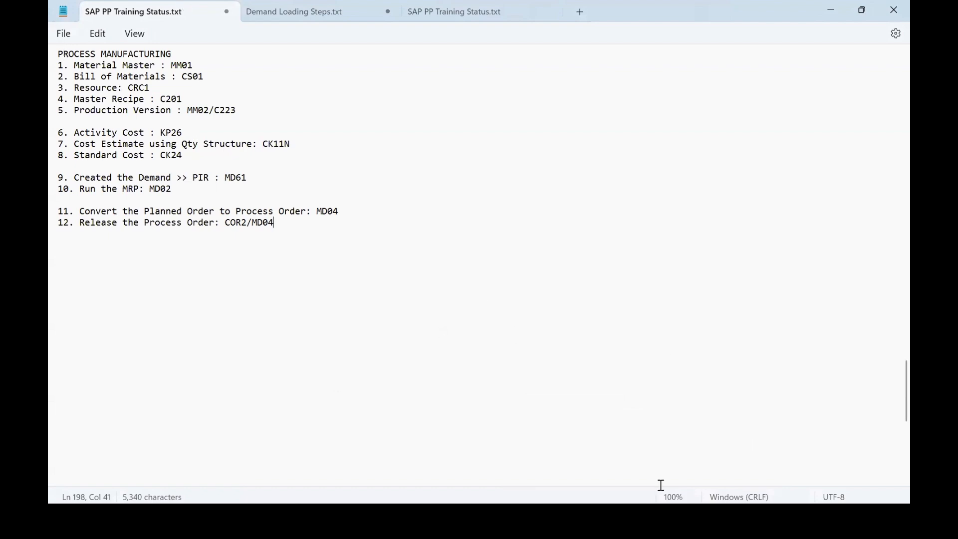
{"action": "mouse_move", "coordinate": [489, 522]}
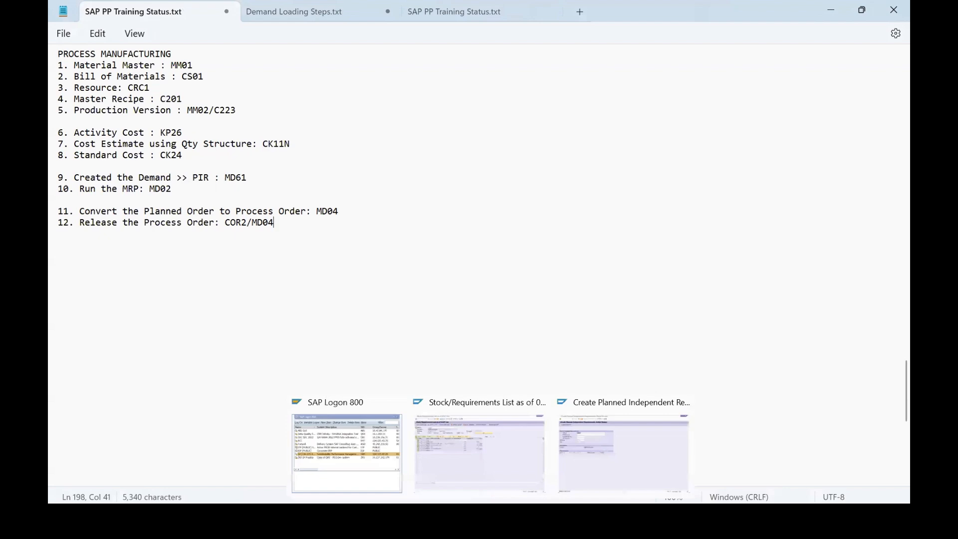
{"action": "left_click", "coordinate": [486, 465]}
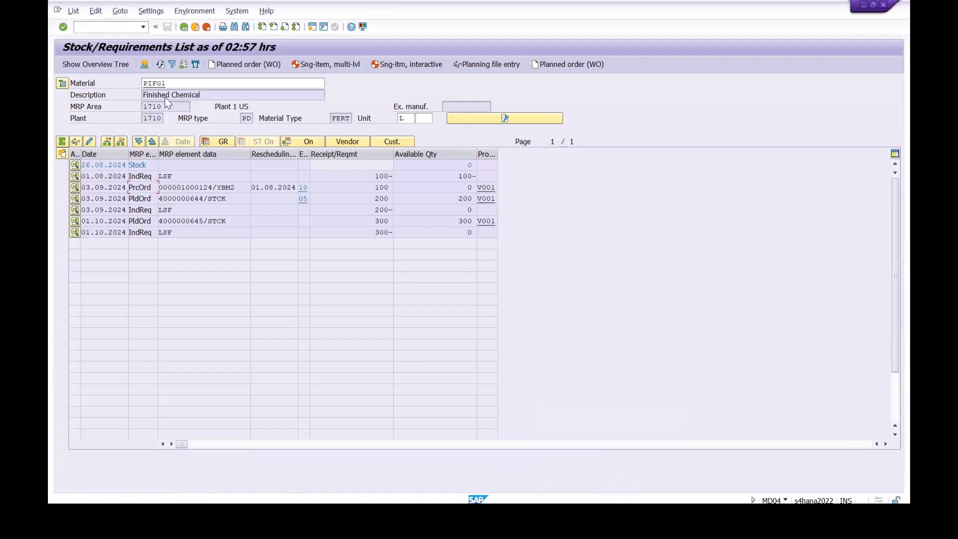
Step: Open PIFG1's process order for change from the stock/requirements list and release it
{"action": "left_click", "coordinate": [75, 188]}
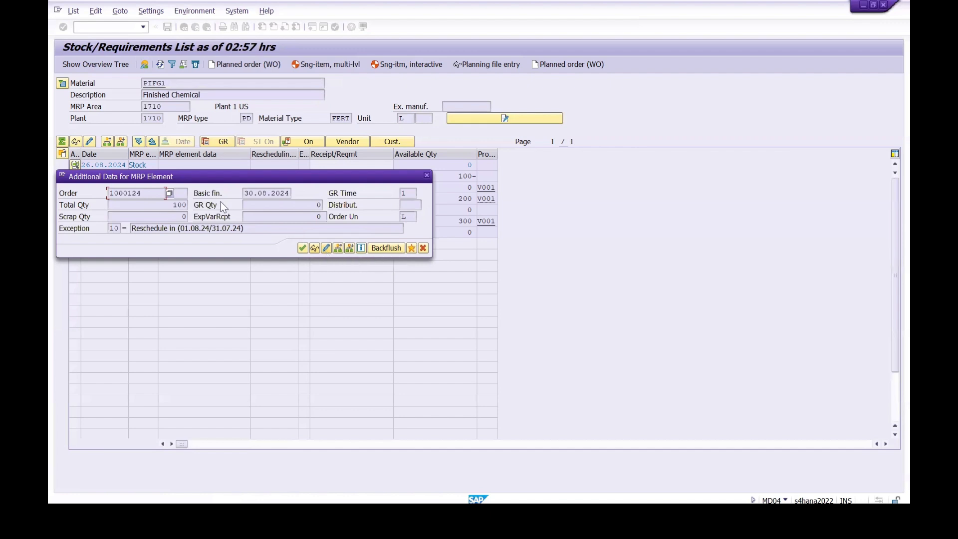
{"action": "left_click", "coordinate": [326, 248]}
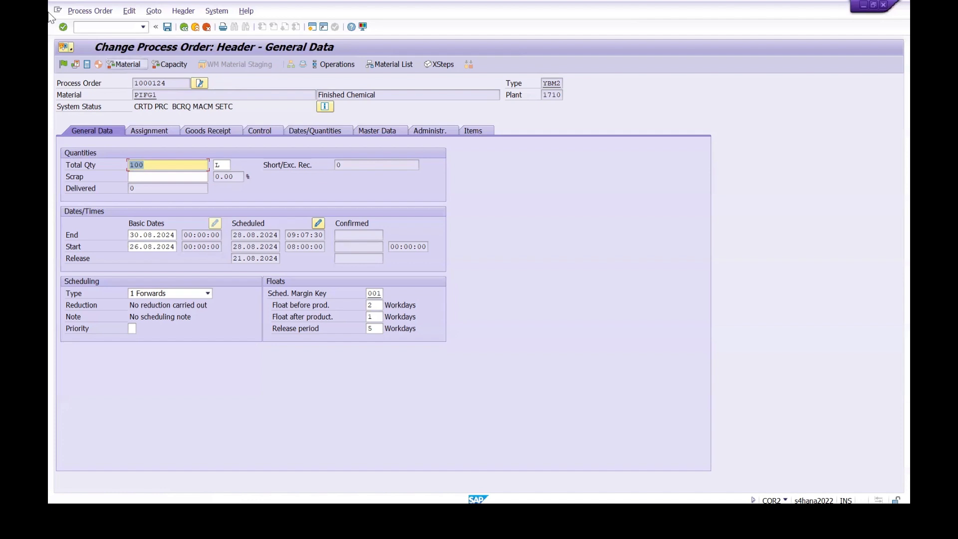
{"action": "left_click", "coordinate": [64, 65]}
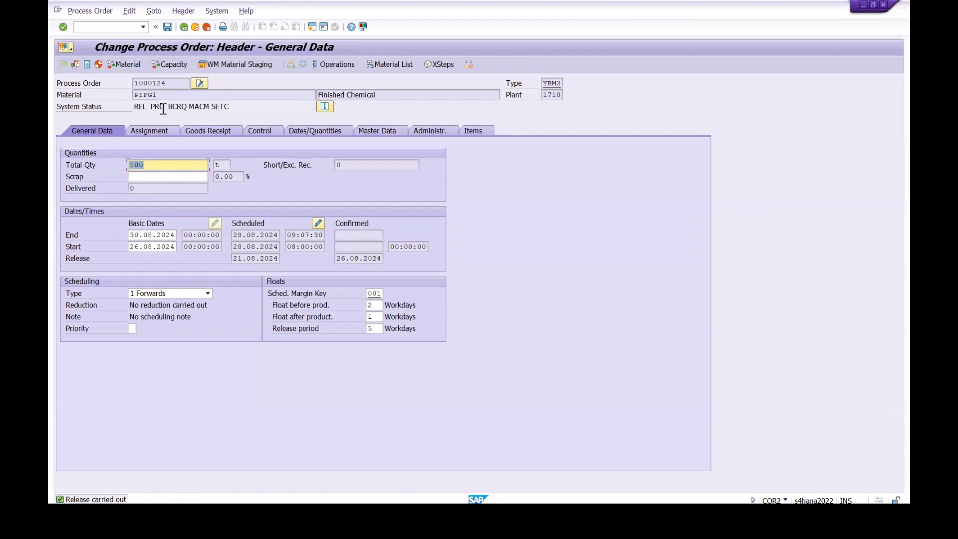
Step: Examine the order's detailed system statuses with the status column widened, and return to the header
{"action": "left_click", "coordinate": [326, 108]}
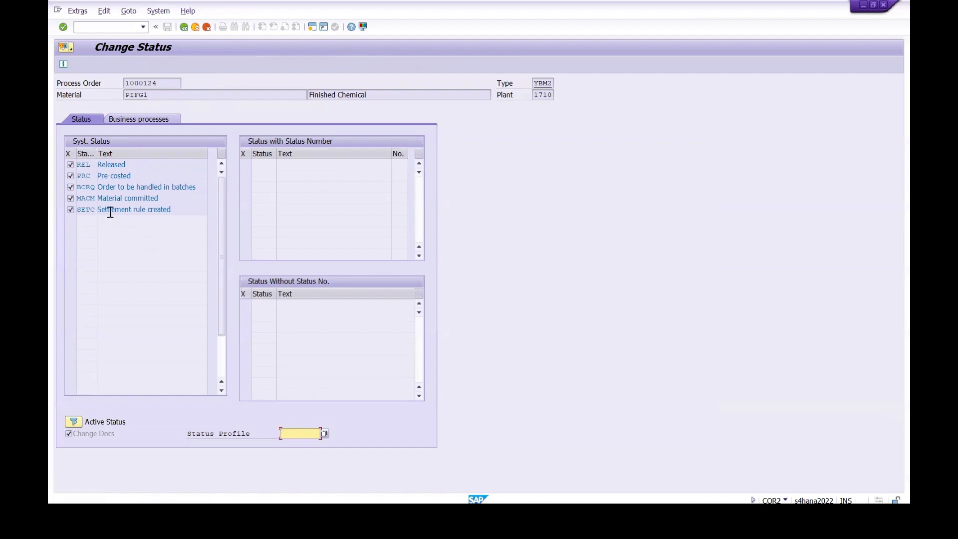
{"action": "mouse_move", "coordinate": [97, 153]}
{"action": "left_mouse_down"}
{"action": "mouse_move", "coordinate": [135, 164]}
{"action": "mouse_move", "coordinate": [95, 162]}
{"action": "left_mouse_up"}
{"action": "left_click", "coordinate": [188, 209]}
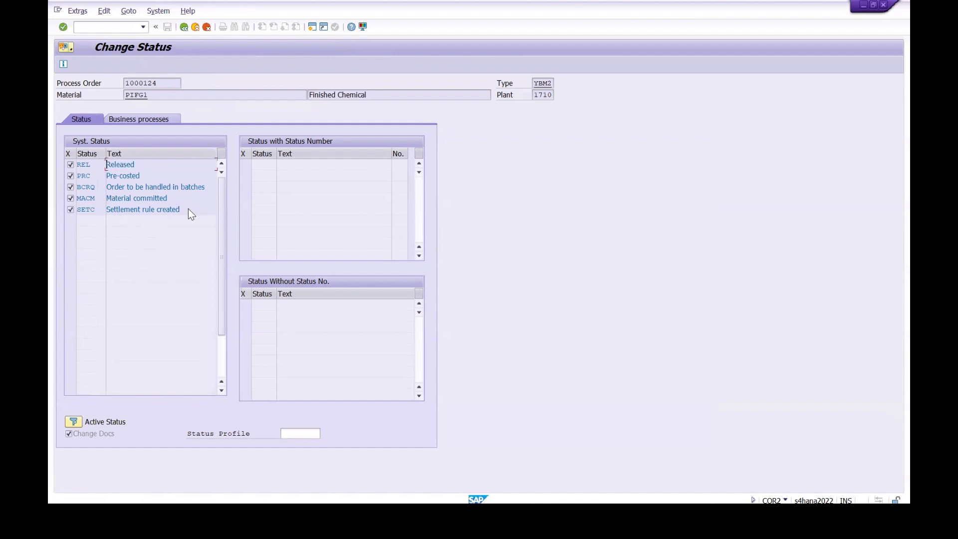
{"action": "left_click_drag", "start_coordinate": [180, 203], "coordinate": [87, 202]}
{"action": "left_click", "coordinate": [183, 27]}
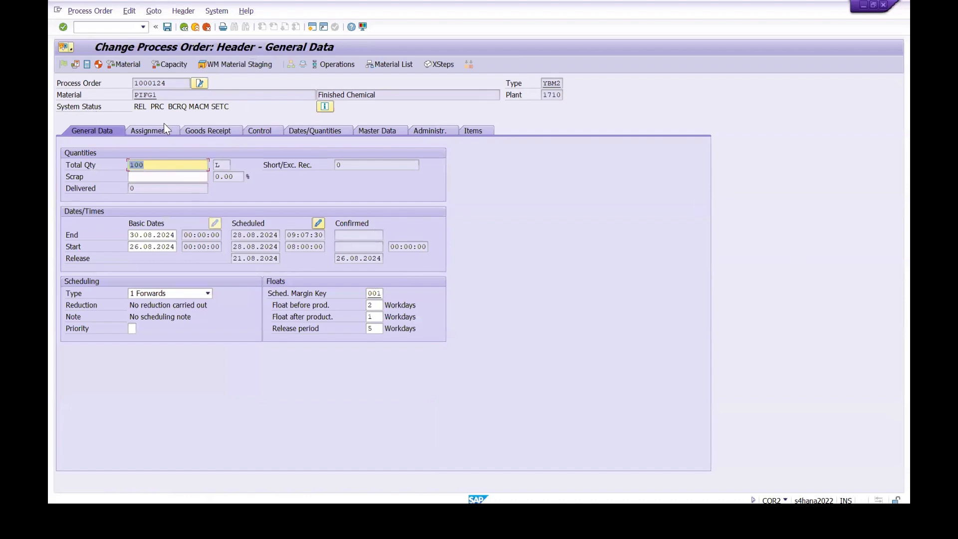
Step: Review the order's goods receipt settings and the batch fields of its material list, and return to the header
{"action": "left_click", "coordinate": [205, 132]}
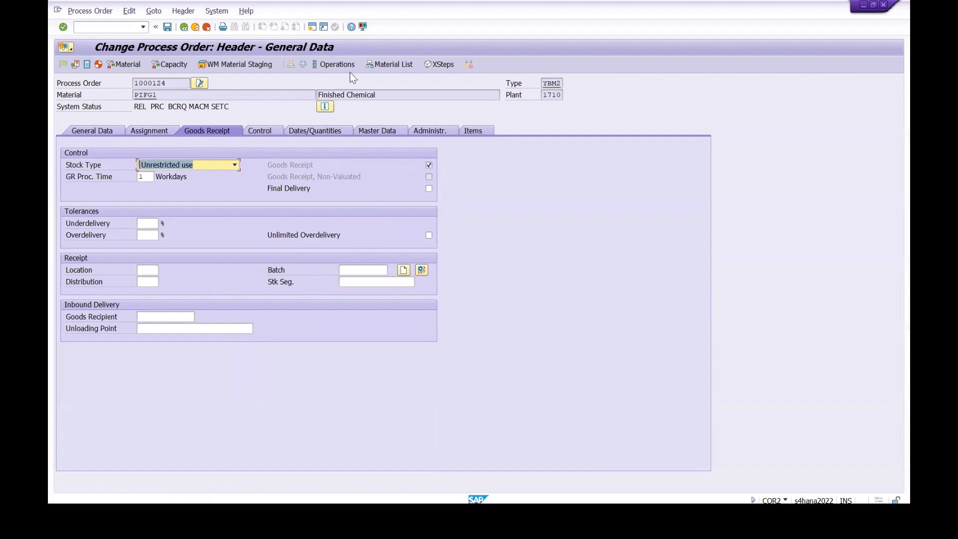
{"action": "left_click", "coordinate": [376, 66]}
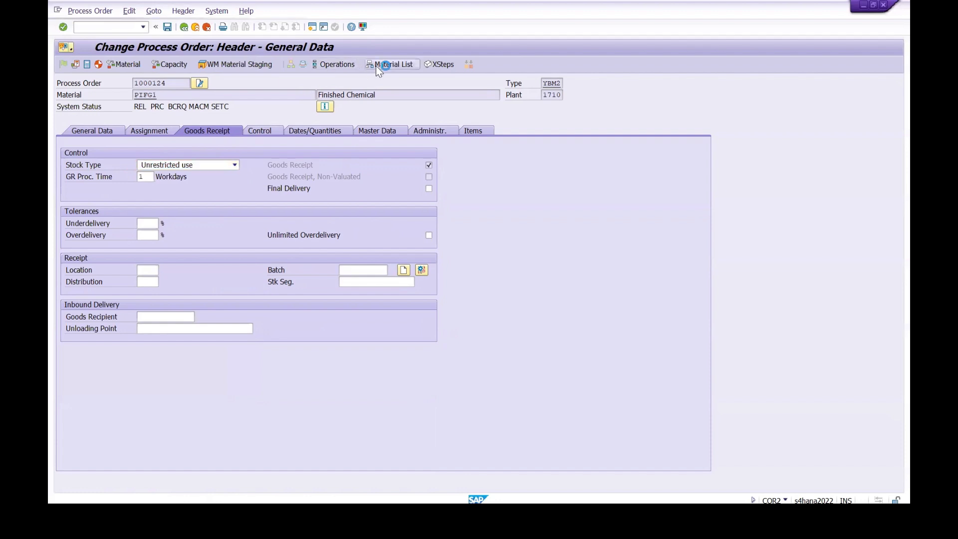
{"action": "left_click", "coordinate": [717, 153]}
{"action": "left_click", "coordinate": [720, 177]}
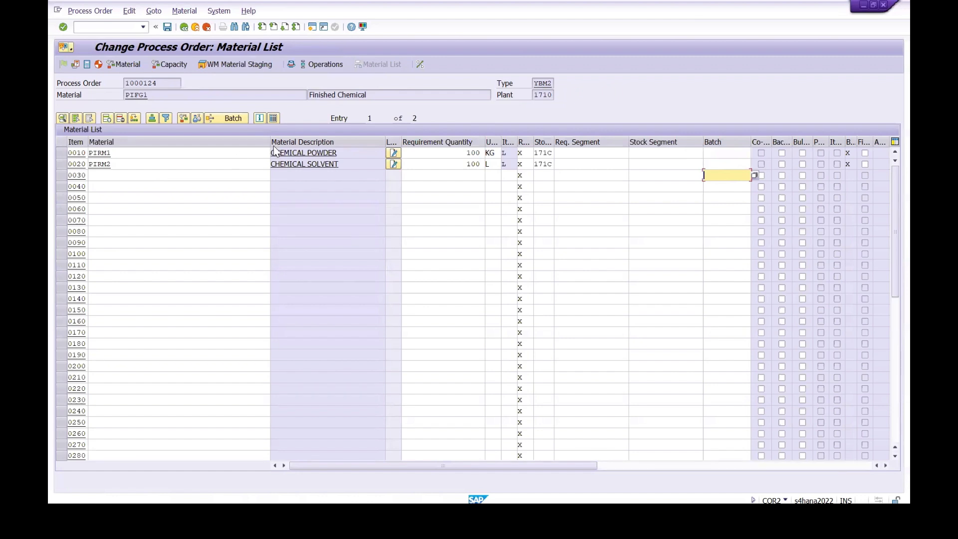
{"action": "left_click_drag", "start_coordinate": [269, 144], "coordinate": [136, 145]}
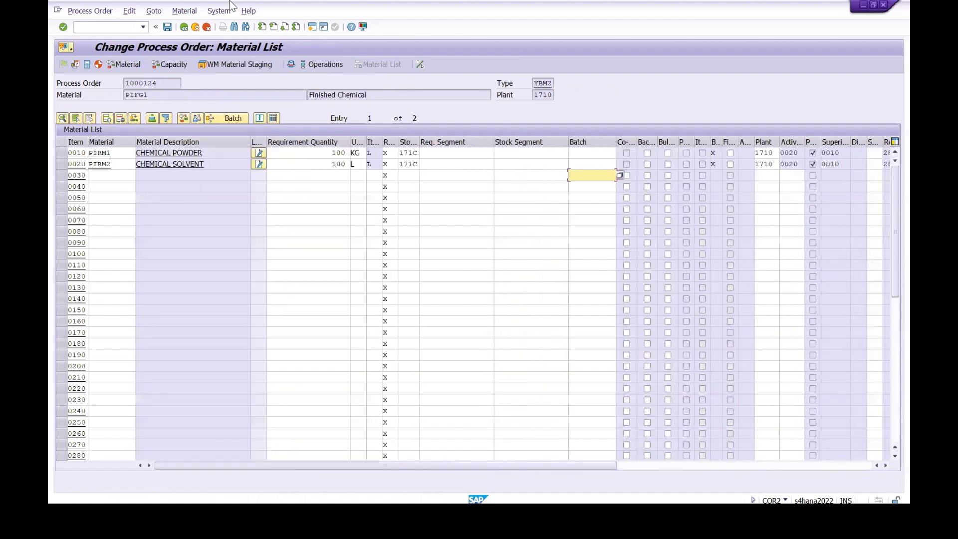
{"action": "left_click", "coordinate": [189, 29]}
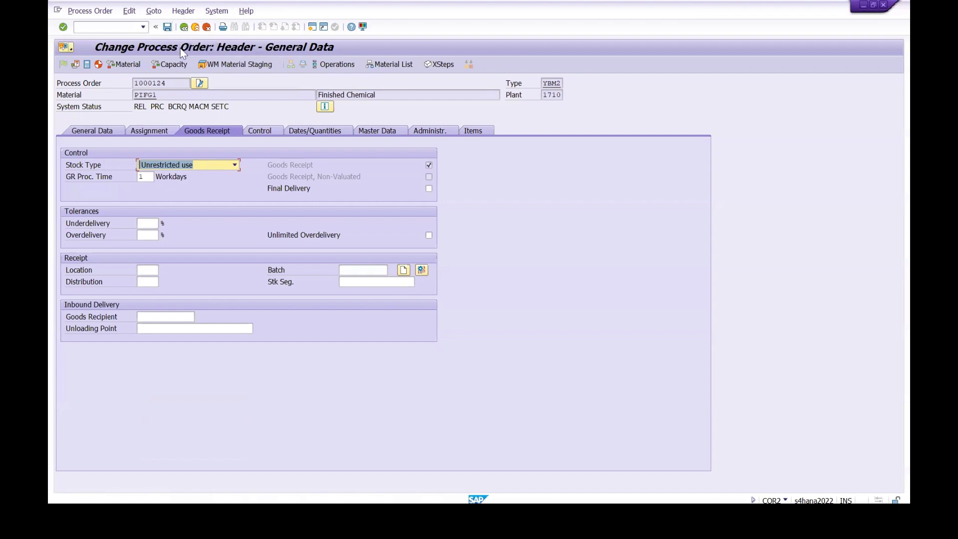
Step: Leave the process order without saving and reopen it for change from PIFG1's stock/requirements list (MD04)
{"action": "left_click", "coordinate": [98, 28]}
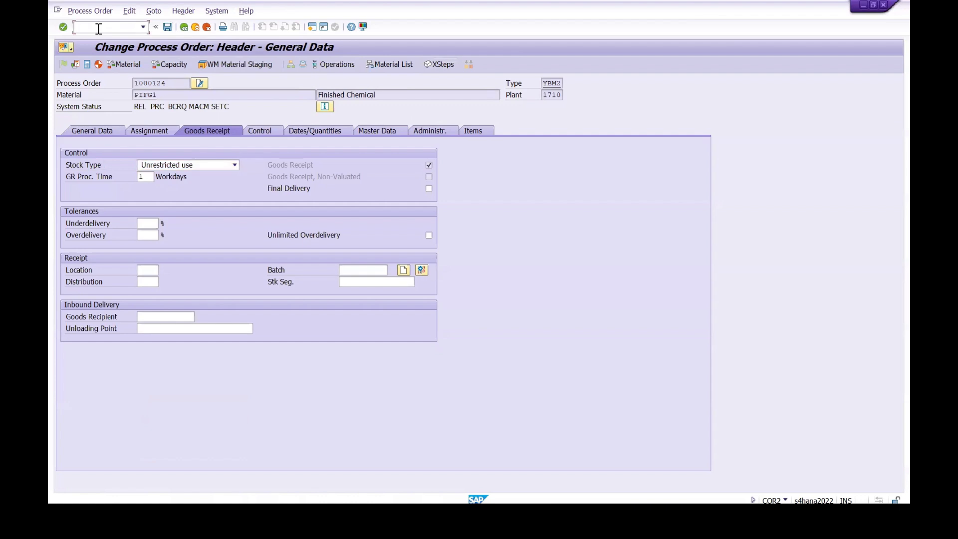
{"action": "type", "text": "/N"}
{"action": "key", "text": "Return"}
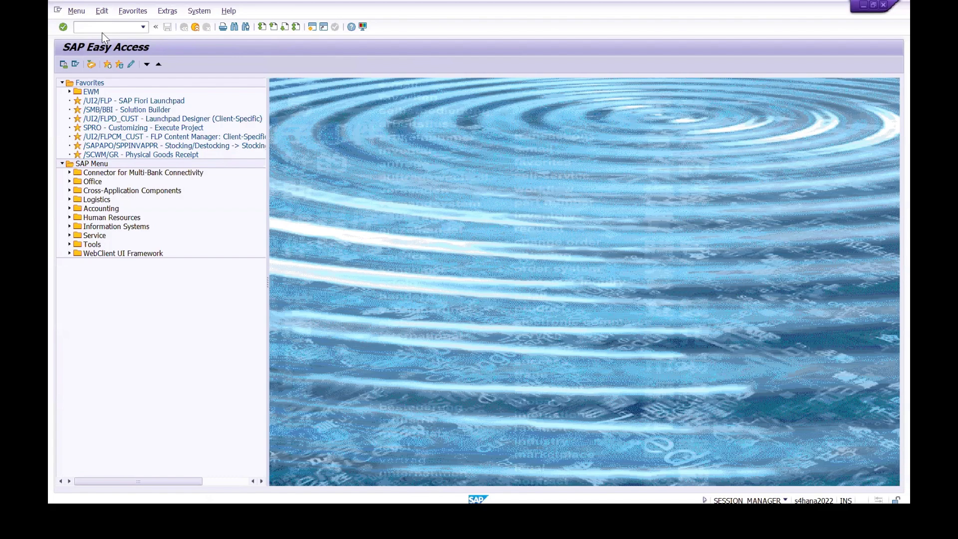
{"action": "type", "text": "MD04"}
{"action": "key", "text": "Return"}
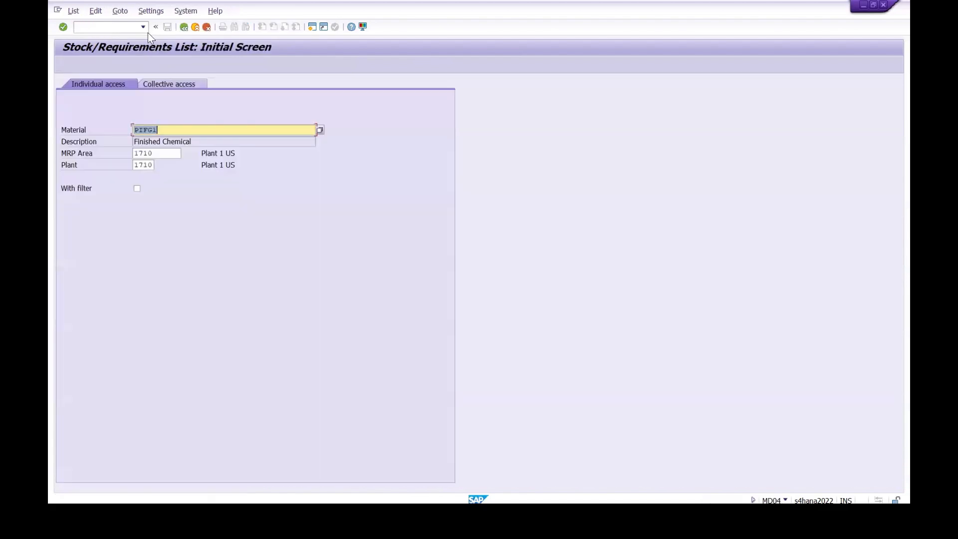
{"action": "left_click", "coordinate": [63, 27]}
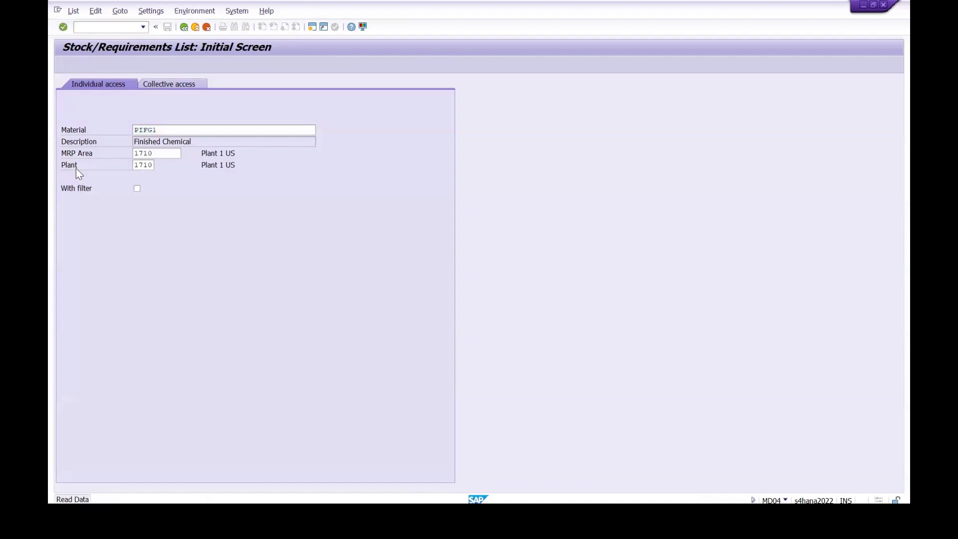
{"action": "left_click", "coordinate": [74, 187]}
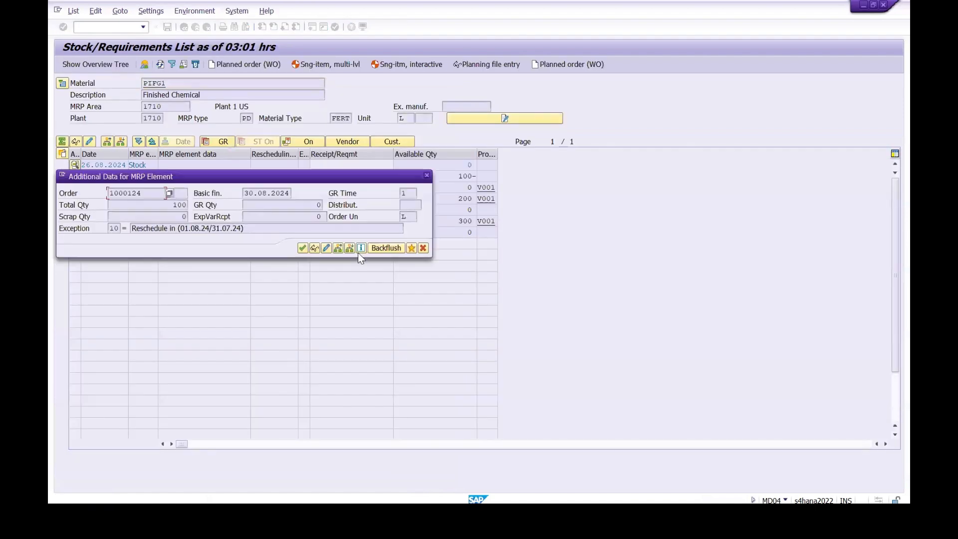
{"action": "left_click", "coordinate": [325, 248]}
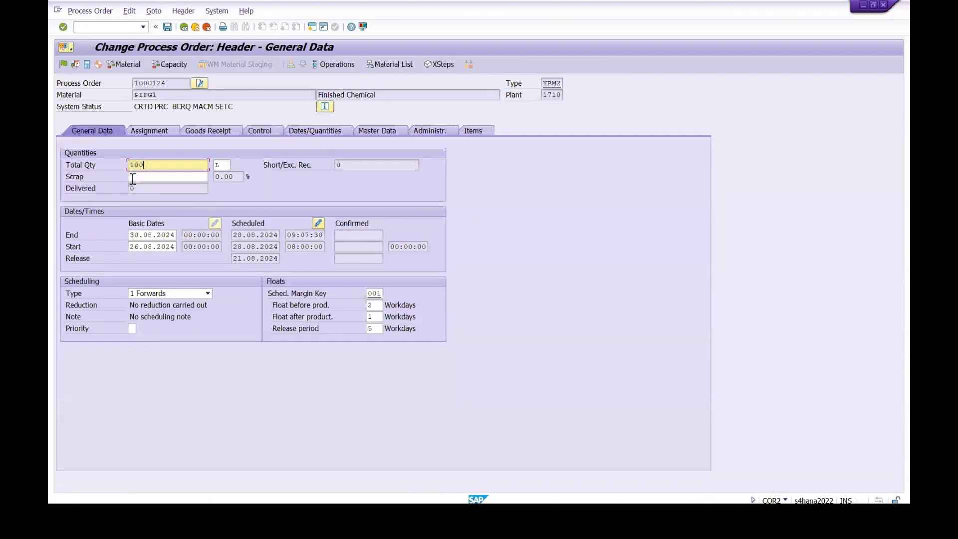
Step: Set the process order's total quantity to 5,000 L
{"action": "key", "text": "BackSpace"}
{"action": "key", "text": "BackSpace"}
{"action": "key", "text": "BackSpace"}
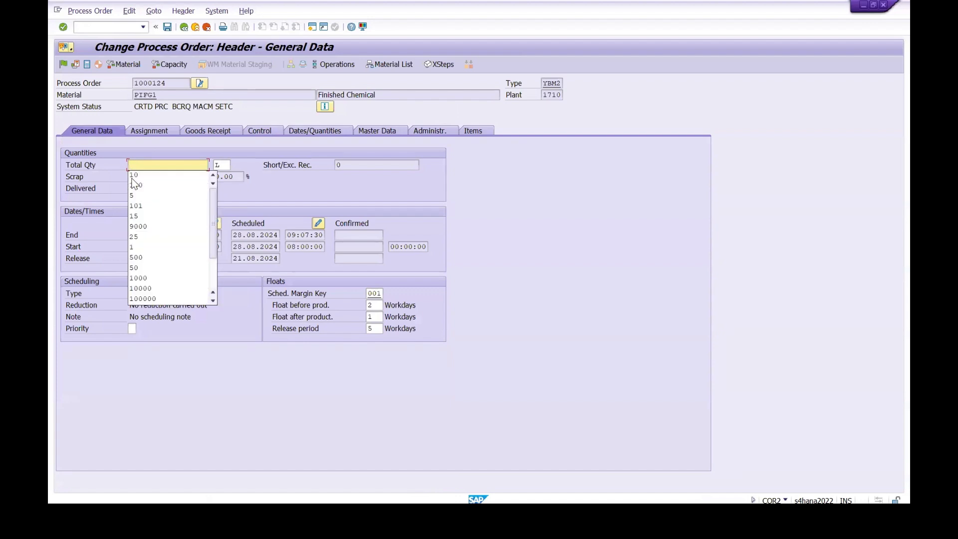
{"action": "type", "text": "5000"}
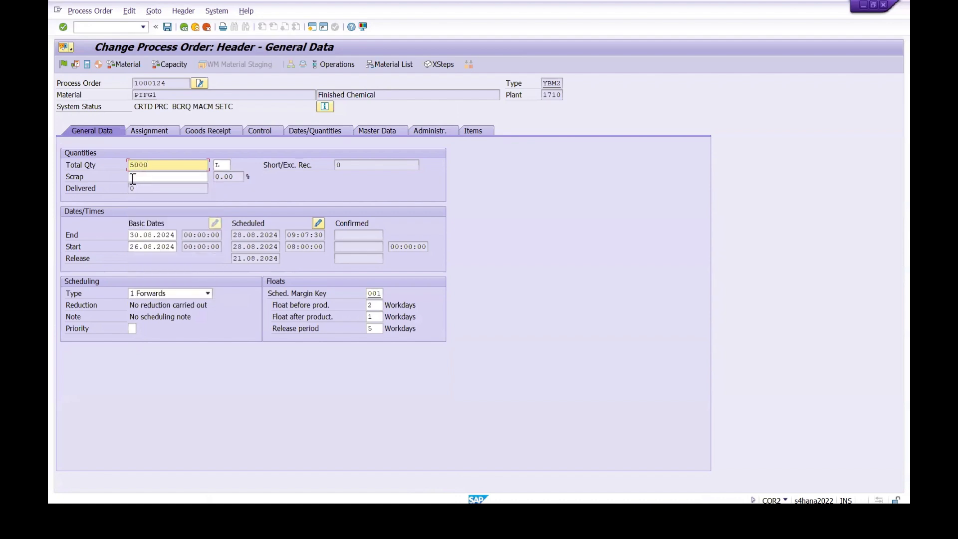
{"action": "key", "text": "Return"}
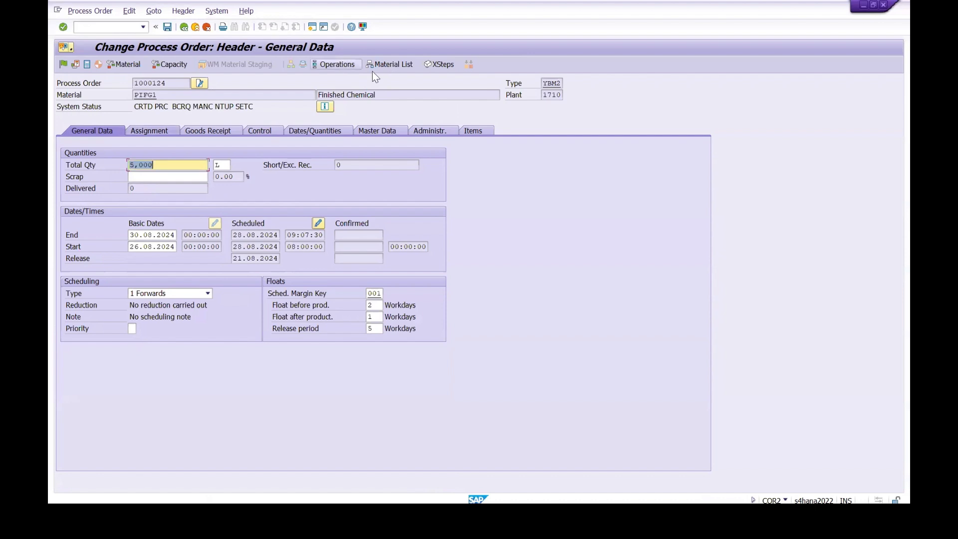
Step: Show the process order's material list with the material column narrowed, and copy the component number PIRM1
{"action": "left_click", "coordinate": [380, 65]}
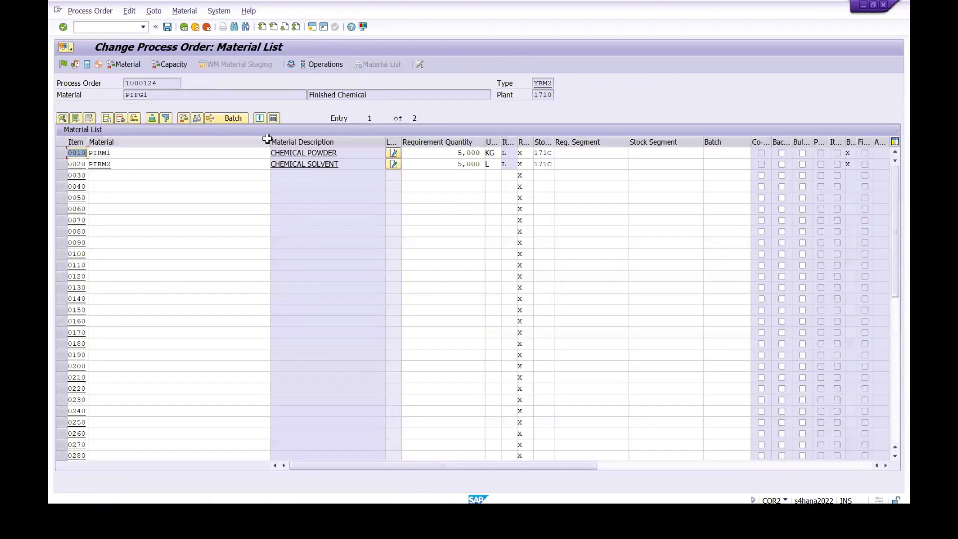
{"action": "left_click_drag", "start_coordinate": [270, 141], "coordinate": [167, 153]}
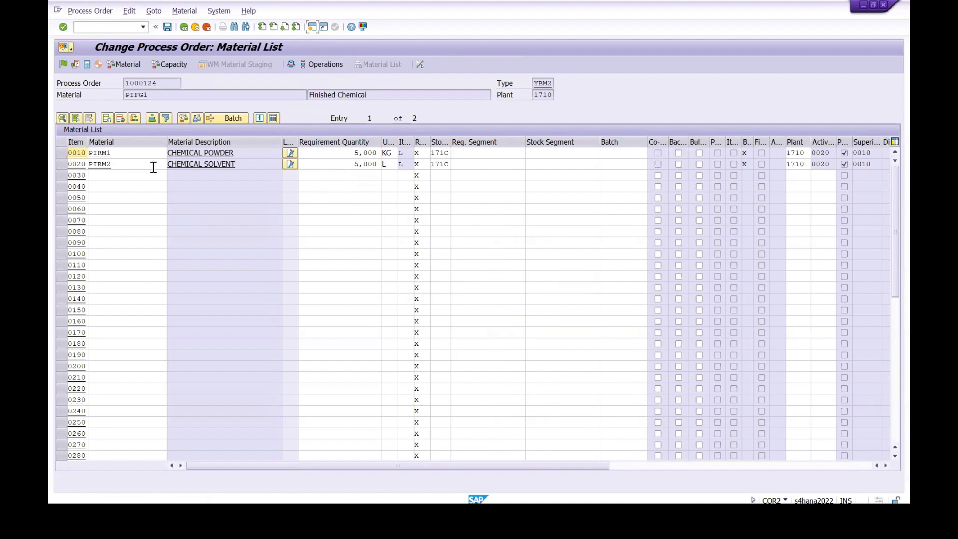
{"action": "left_click", "coordinate": [94, 152]}
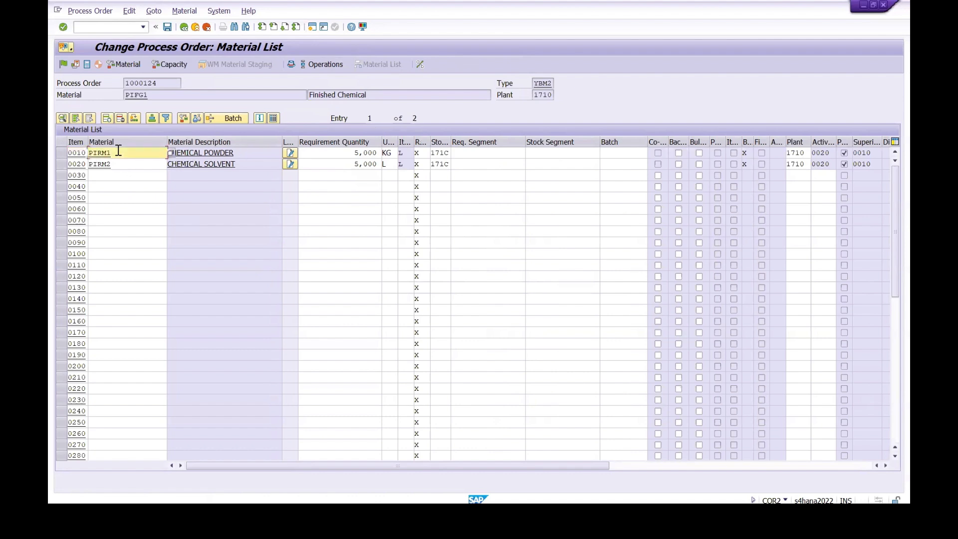
Step: Check the plant 1710 stock overview (MMBE) of PIRM1 in a separate session, close it, and return to the order header
{"action": "left_click", "coordinate": [308, 26]}
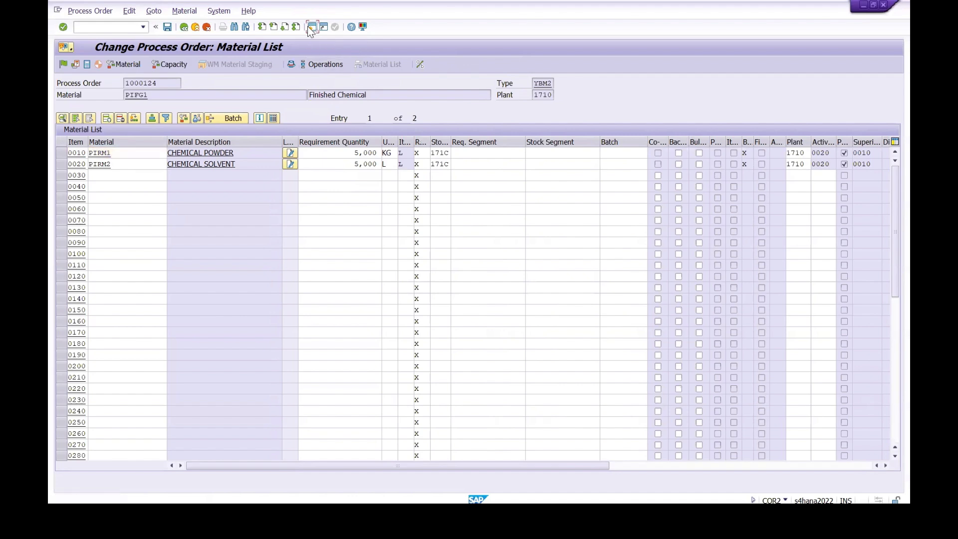
{"action": "type", "text": "MMBE"}
{"action": "key", "text": "Return"}
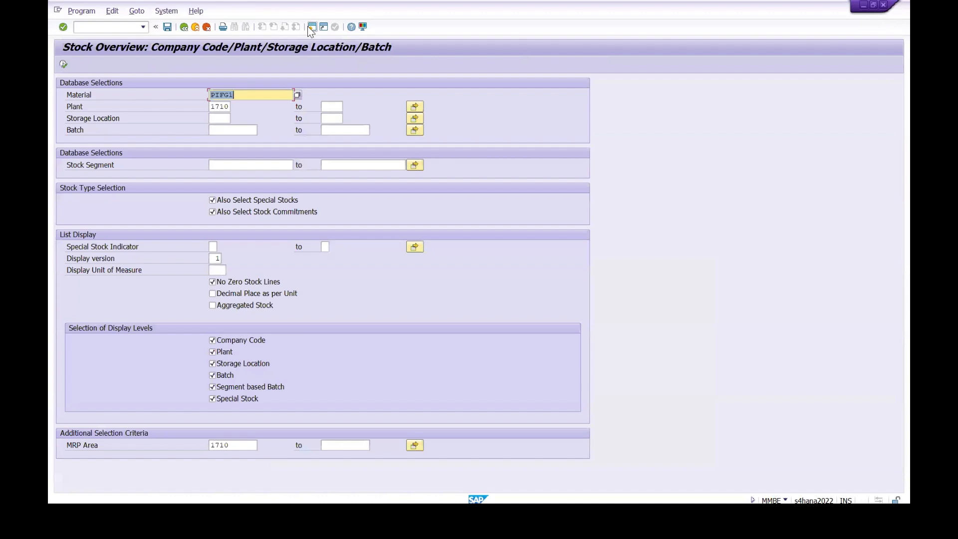
{"action": "key", "text": "Delete"}
{"action": "type", "text": "PIRM1"}
{"action": "left_click", "coordinate": [64, 64]}
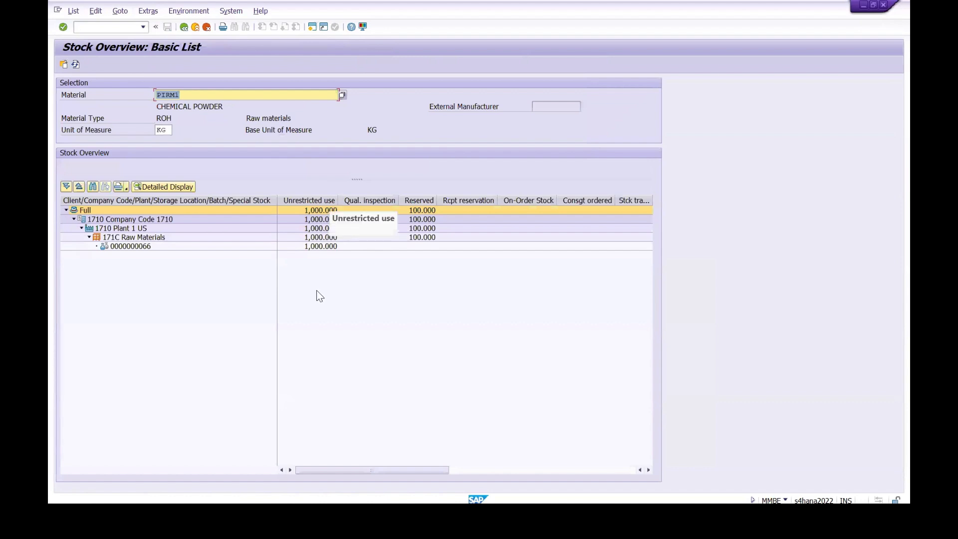
{"action": "left_click", "coordinate": [883, 5]}
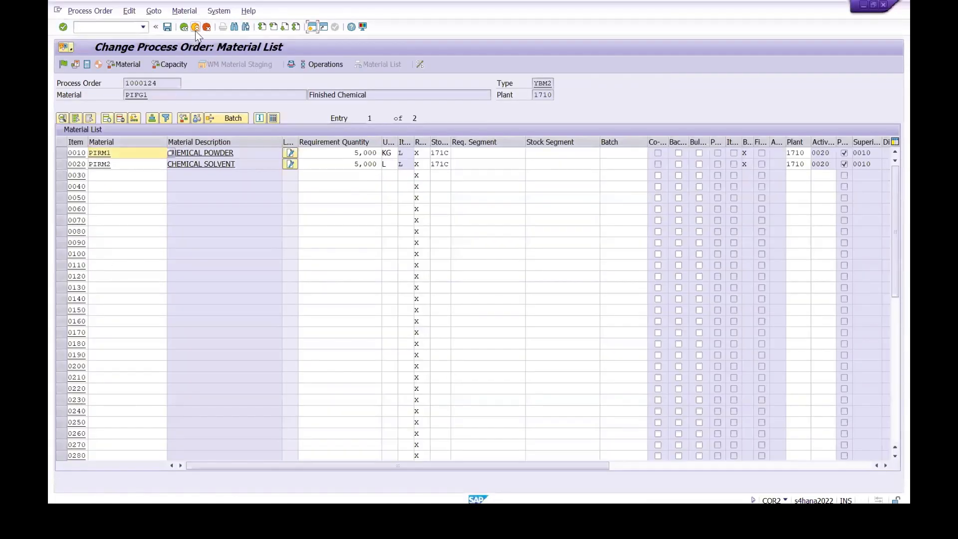
{"action": "left_click", "coordinate": [185, 30]}
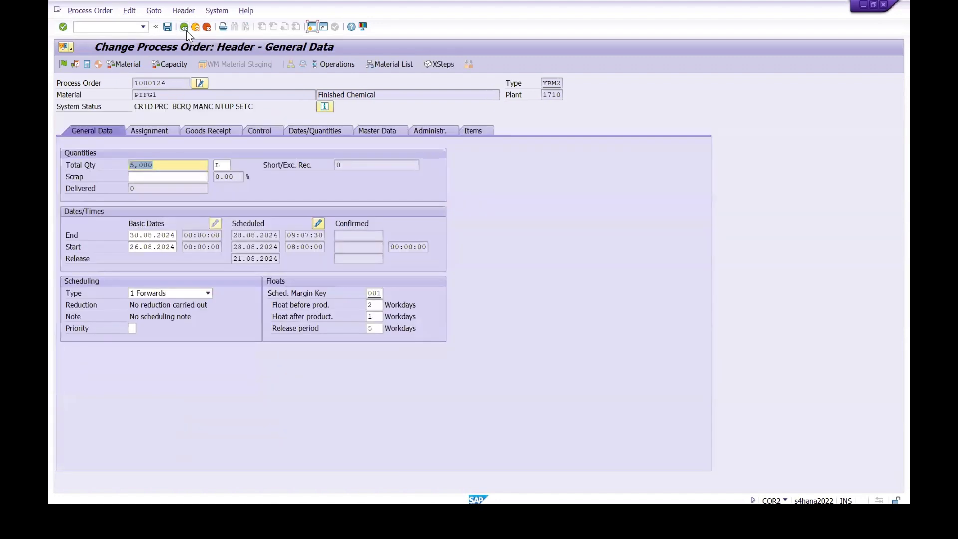
Step: Try to release the process order, examine its missing parts list, and cancel the release
{"action": "left_click", "coordinate": [59, 62]}
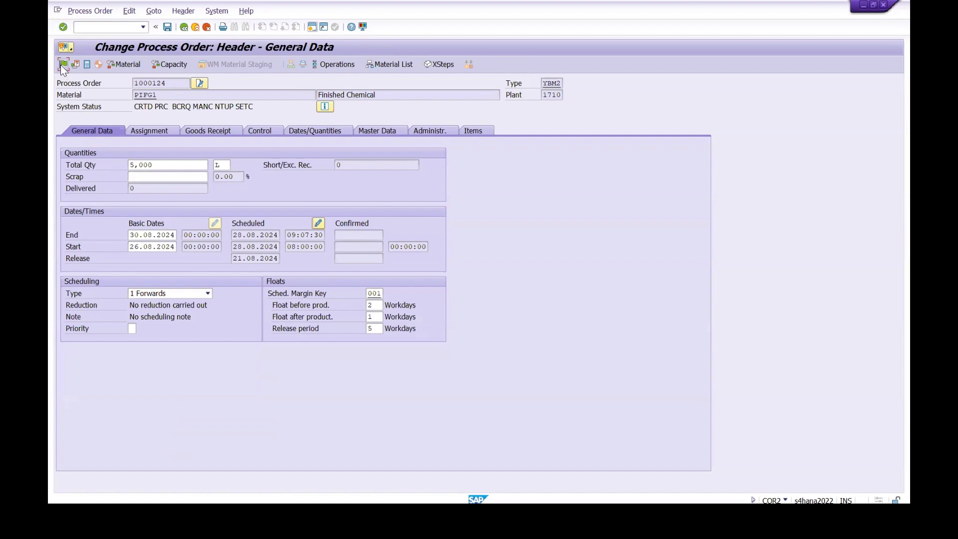
{"action": "left_click", "coordinate": [61, 64]}
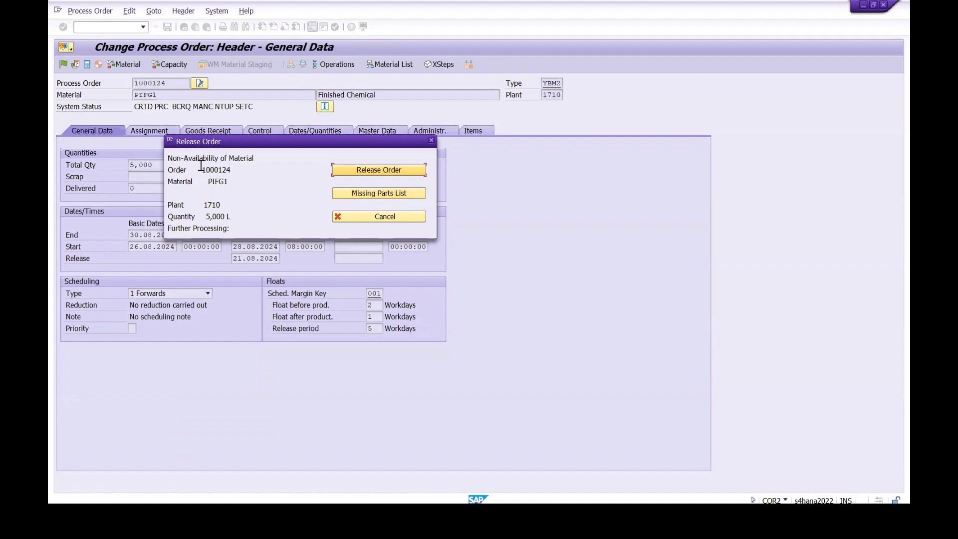
{"action": "left_click", "coordinate": [369, 193]}
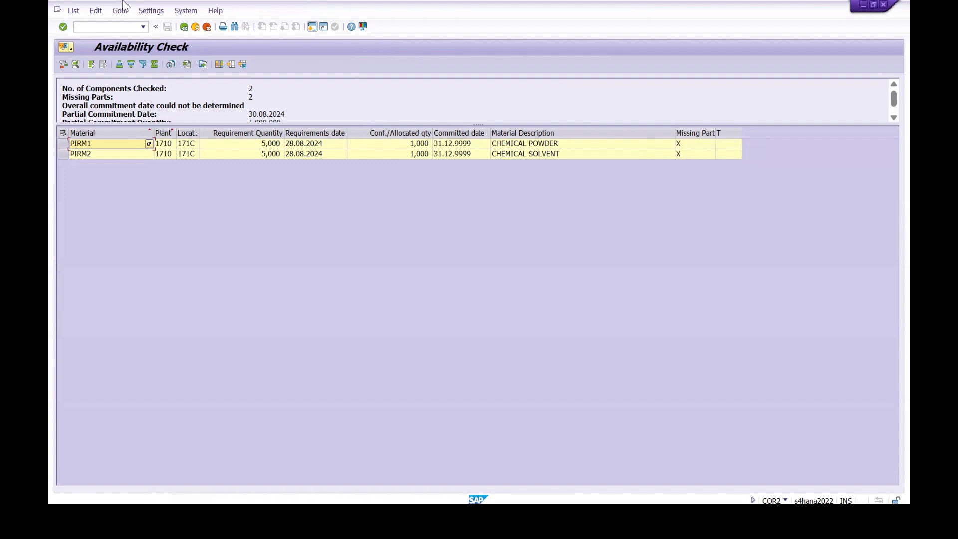
{"action": "left_click", "coordinate": [184, 26]}
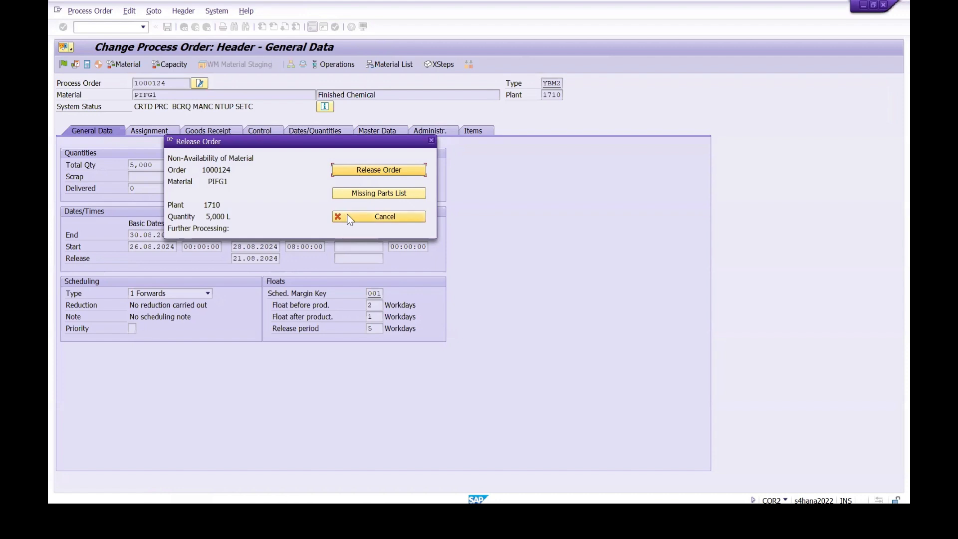
{"action": "left_click", "coordinate": [381, 216]}
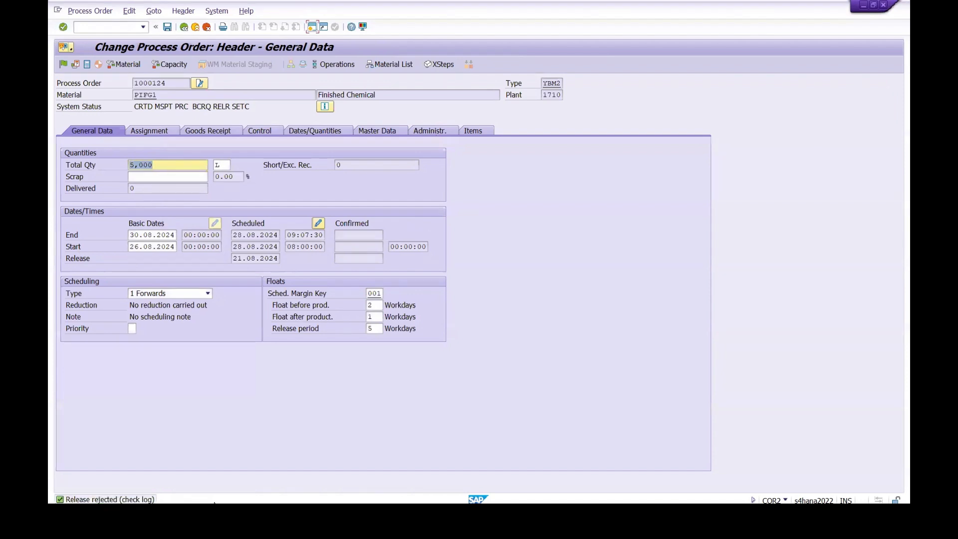
Step: Leave the process order without saving its changes and return to the SAP Easy Access screen
{"action": "left_click", "coordinate": [162, 165]}
{"action": "left_click", "coordinate": [93, 30]}
{"action": "type", "text": "/N"}
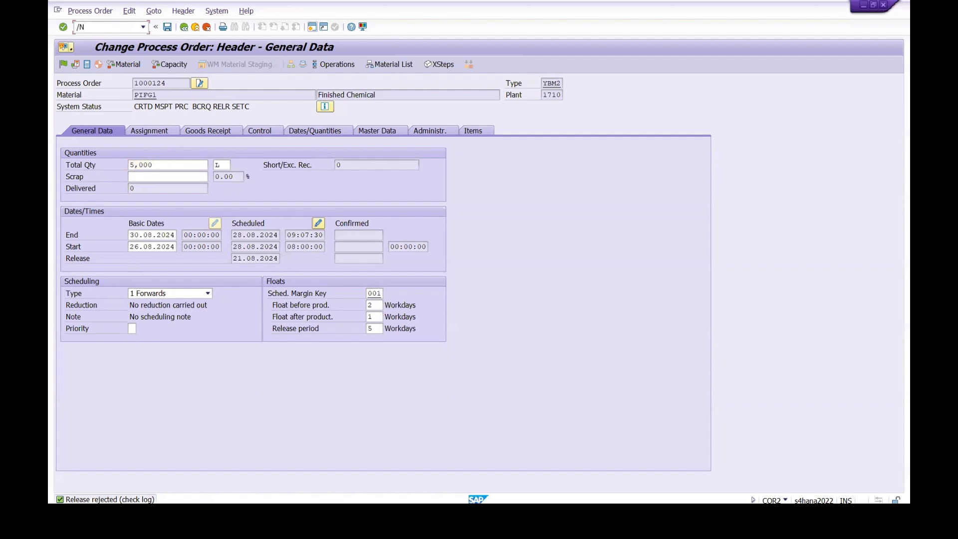
{"action": "key", "text": "Return"}
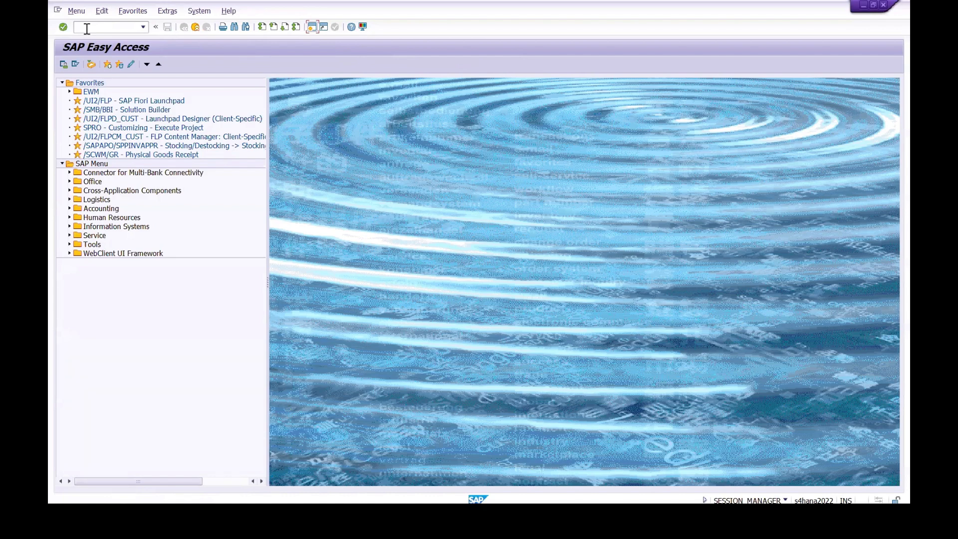
Step: Display the stock/requirements list (MD04) for PIFG1 and open its process order for change
{"action": "type", "text": "MD04"}
{"action": "key", "text": "Return"}
{"action": "key", "text": "Return"}
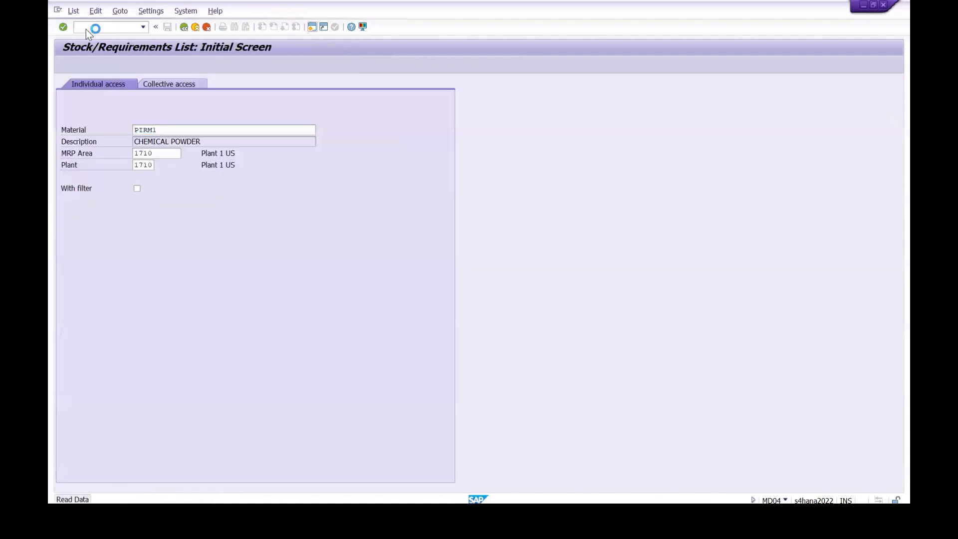
{"action": "left_click", "coordinate": [184, 84]}
{"action": "key", "text": "BackSpace"}
{"action": "key", "text": "BackSpace"}
{"action": "key", "text": "BackSpace"}
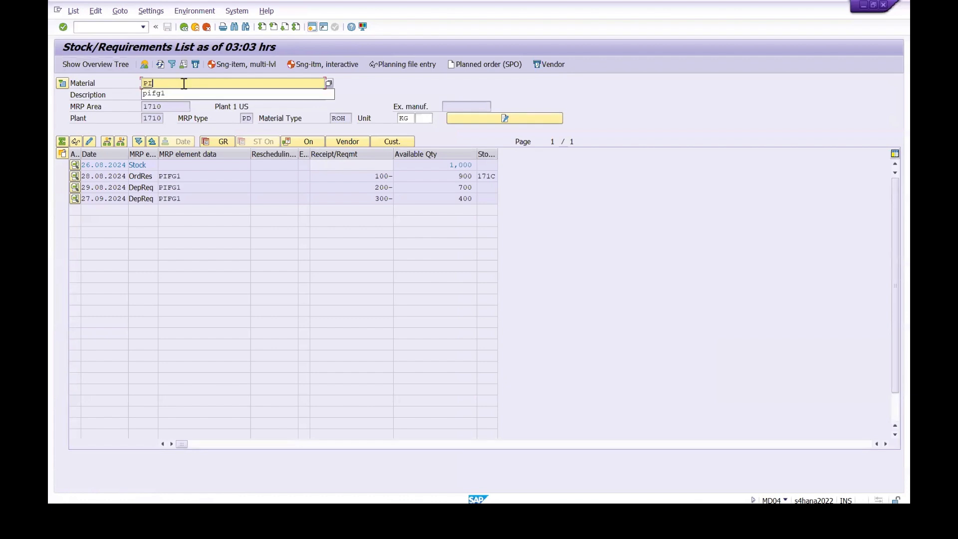
{"action": "type", "text": "FG1"}
{"action": "key", "text": "Return"}
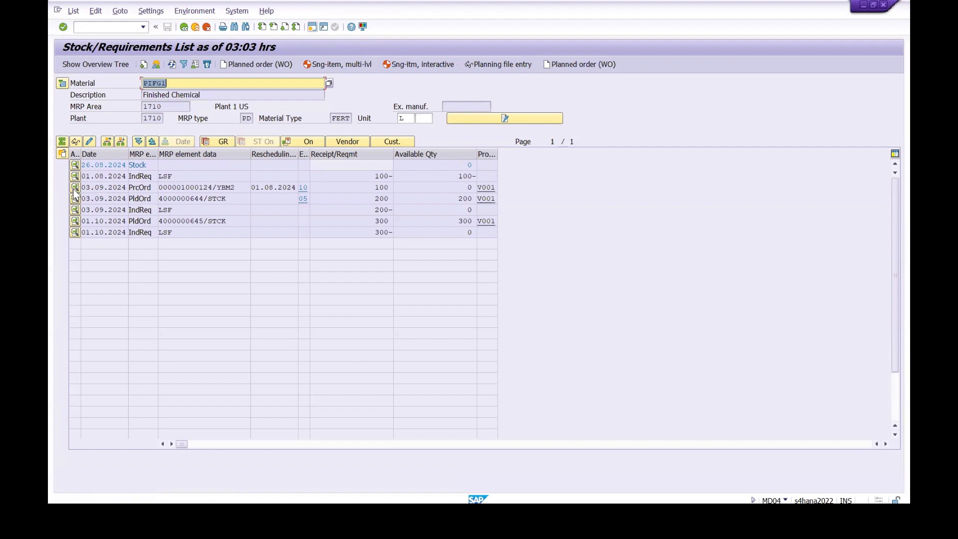
{"action": "left_click", "coordinate": [75, 187]}
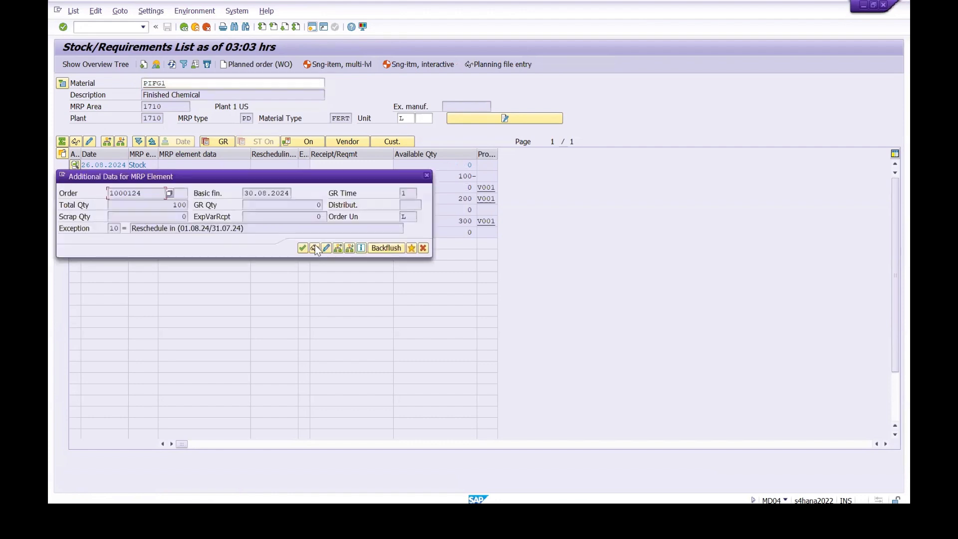
{"action": "left_click", "coordinate": [325, 248]}
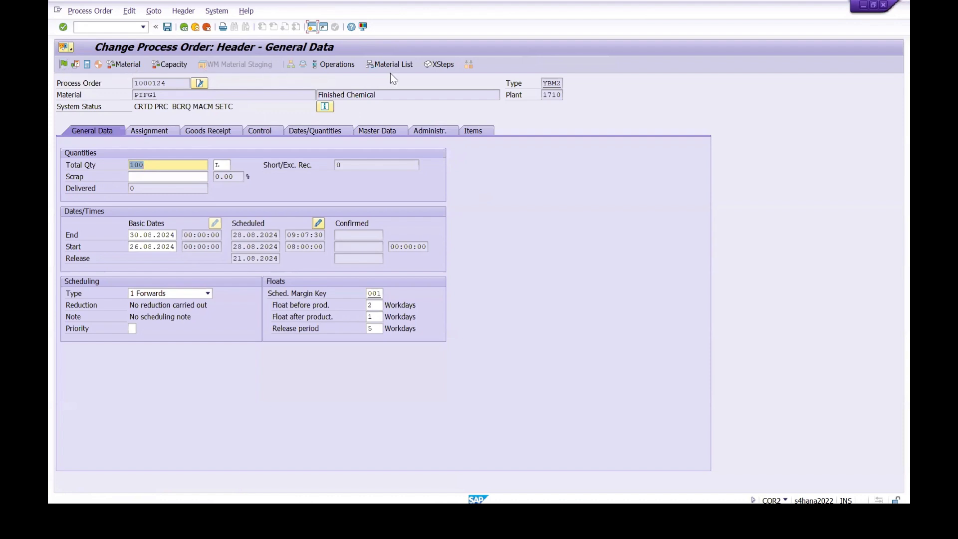
Step: Release the process order, check its detailed system statuses, and save it
{"action": "left_click", "coordinate": [63, 64]}
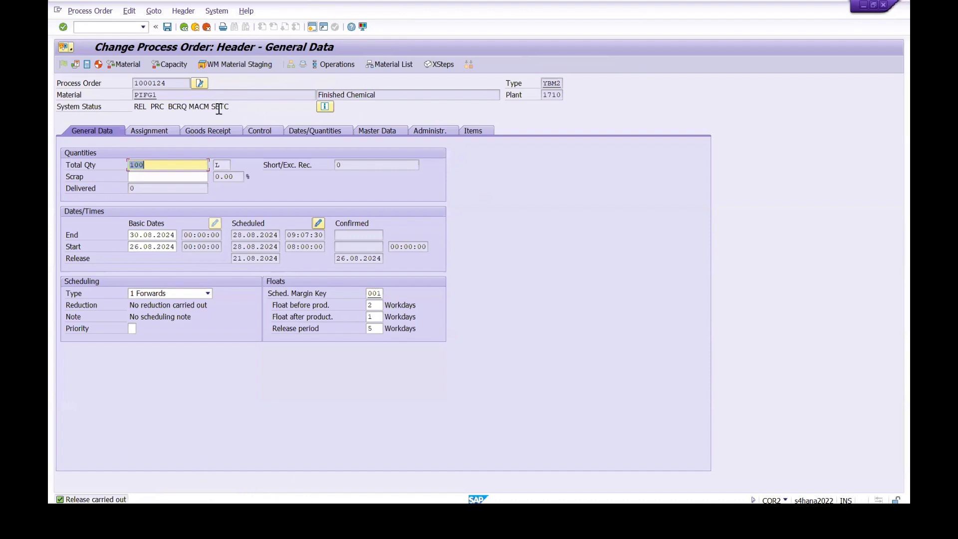
{"action": "left_click", "coordinate": [325, 108]}
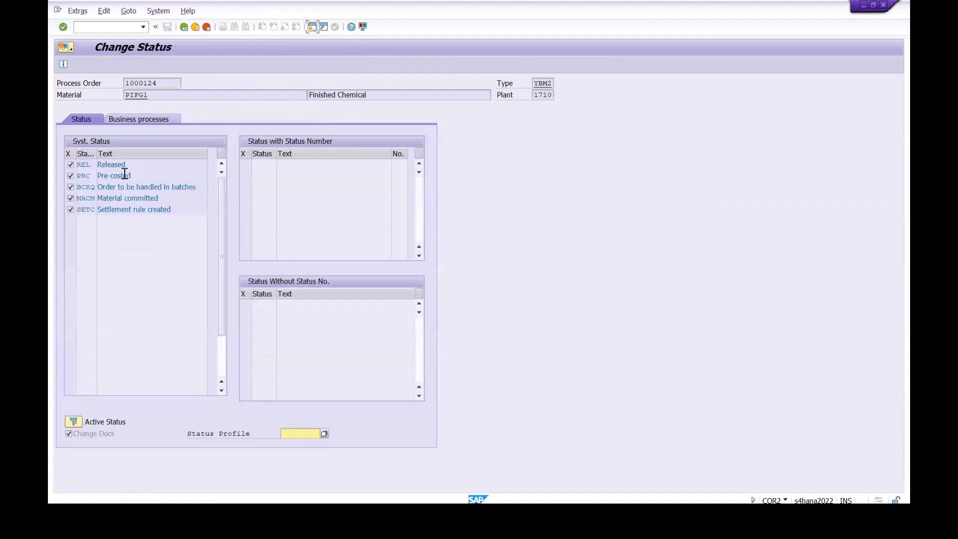
{"action": "left_click", "coordinate": [183, 28]}
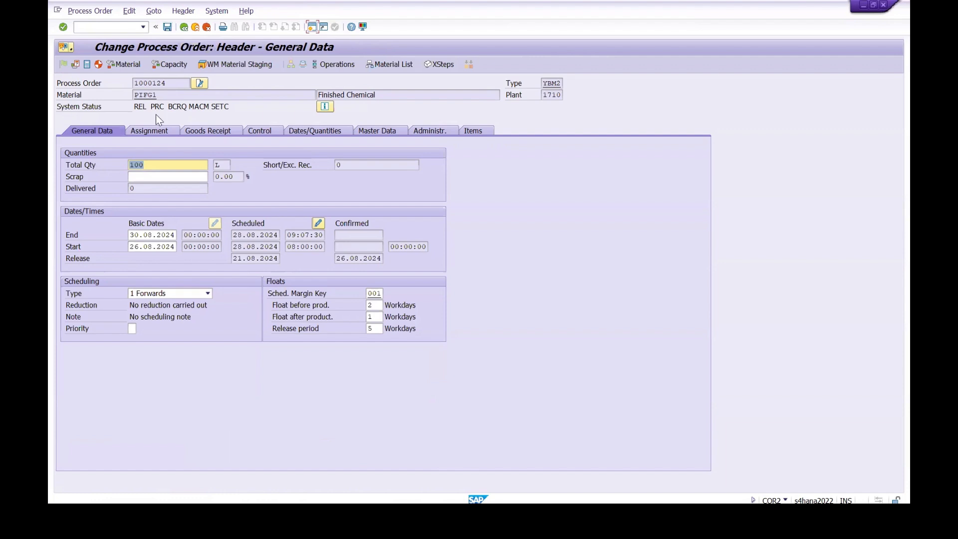
{"action": "left_click", "coordinate": [167, 27]}
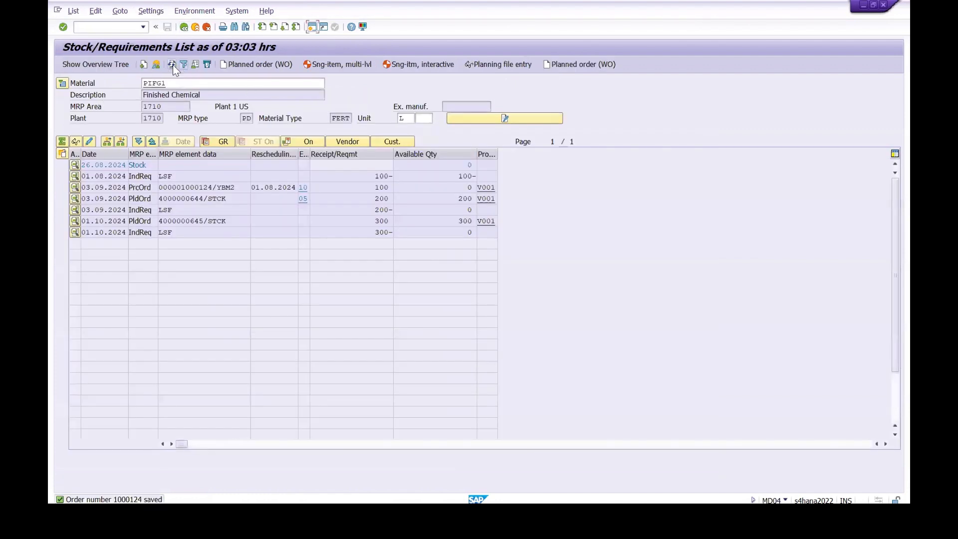
Step: Refresh PIFG1's stock/requirements list and widen the MRP element data column to check the process order's entry
{"action": "left_click", "coordinate": [173, 63]}
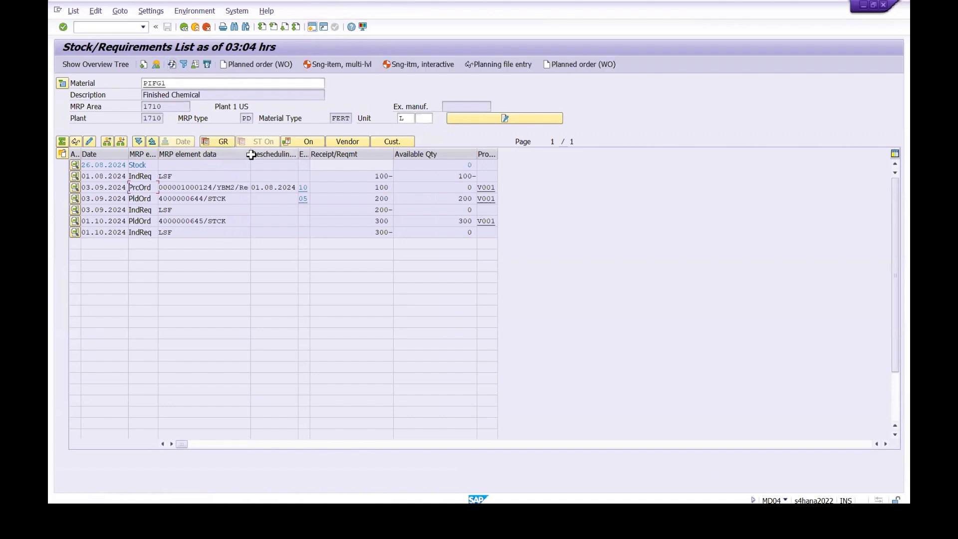
{"action": "left_click_drag", "start_coordinate": [251, 152], "coordinate": [268, 151]}
{"action": "left_click_drag", "start_coordinate": [255, 190], "coordinate": [156, 189]}
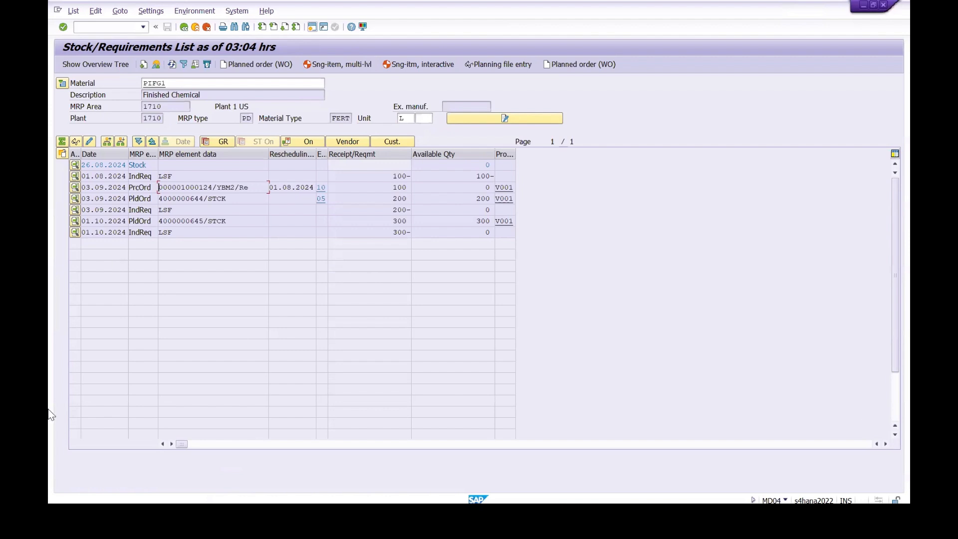
Step: Switch to Notepad and add the line "13. Goods issue >>> MIGO >>> 261 >>> Order" below the release step
{"action": "left_click", "coordinate": [432, 516]}
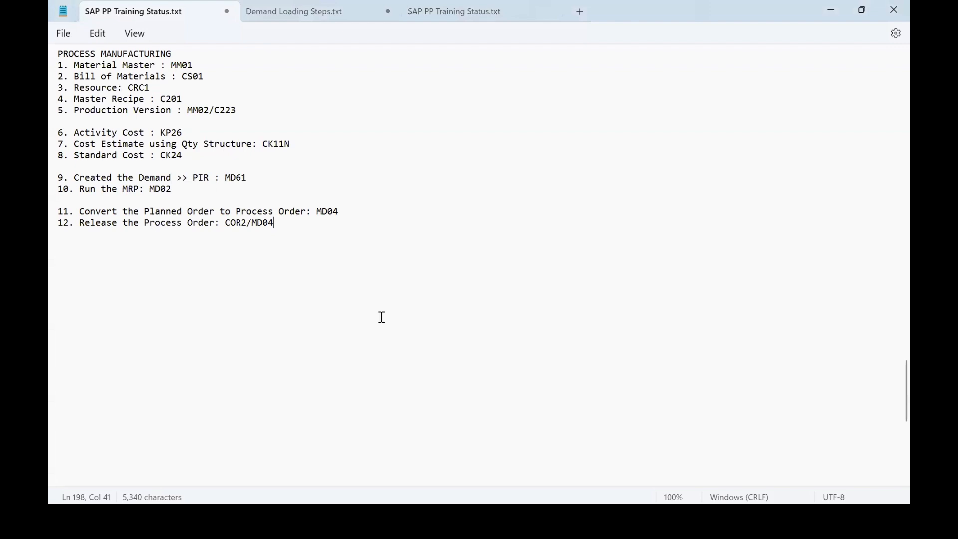
{"action": "key", "text": "Return"}
{"action": "type", "text": "13. Goods issue >>>"}
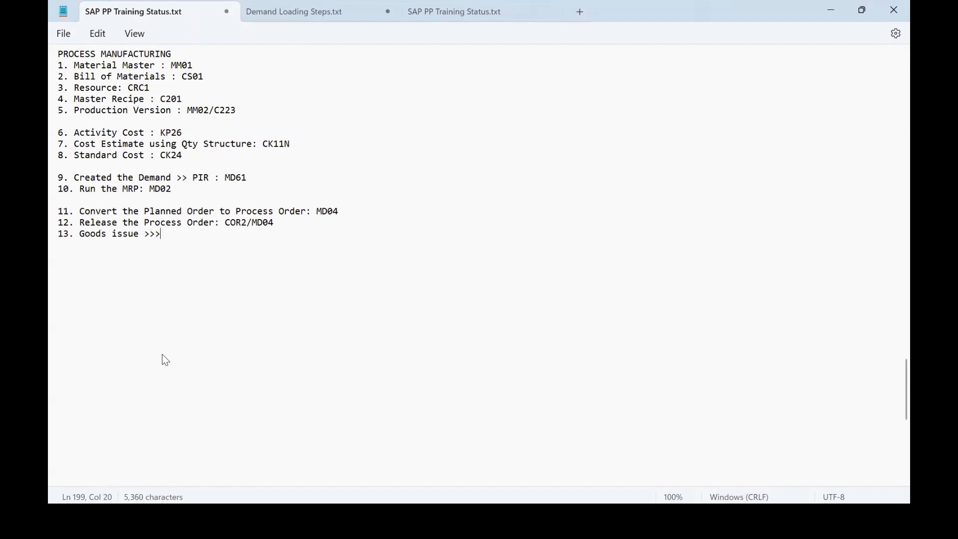
{"action": "type", "text": " MIGO >>> 261"}
{"action": "key", "text": "alt+Tab"}
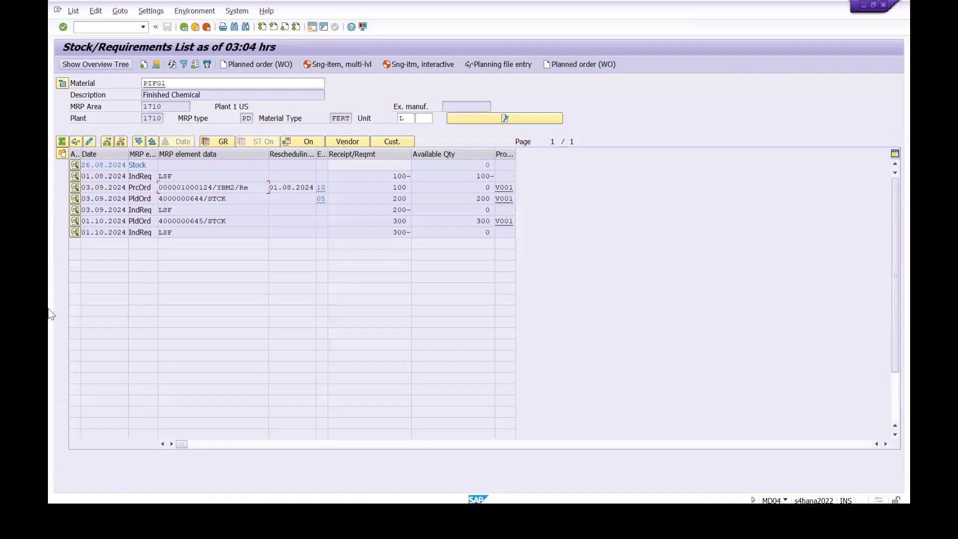
{"action": "key", "text": "alt+Tab"}
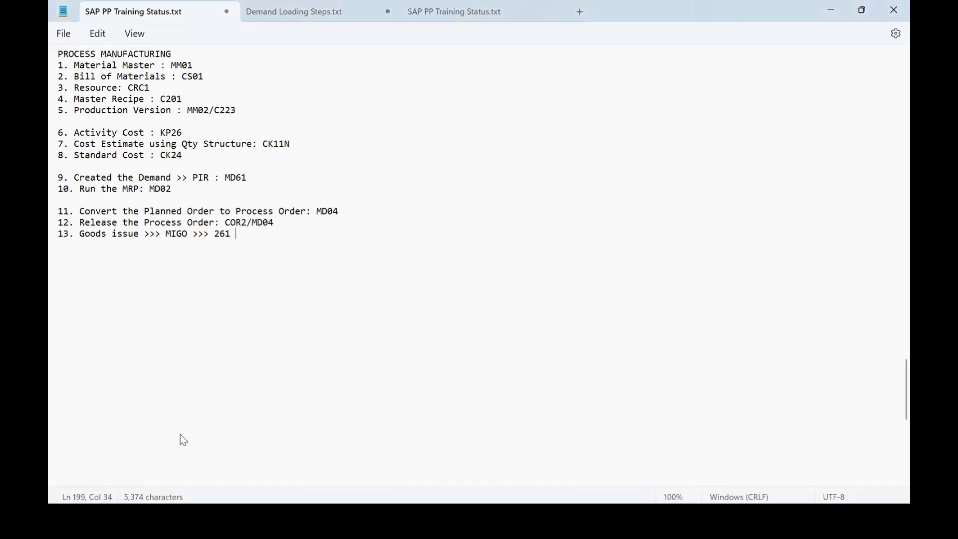
{"action": "type", "text": ">>> oRDER"}
{"action": "key", "text": "BackSpace"}
{"action": "key", "text": "BackSpace"}
{"action": "key", "text": "BackSpace"}
{"action": "key", "text": "BackSpace"}
{"action": "key", "text": "BackSpace"}
{"action": "key", "text": "BackSpace"}
{"action": "type", "text": "Order"}
Step: Switch to SAP, copy the process order's number, and start an A07 Goods Issue for R08 Order in a new MIGO session
{"action": "key", "text": "alt+Tab"}
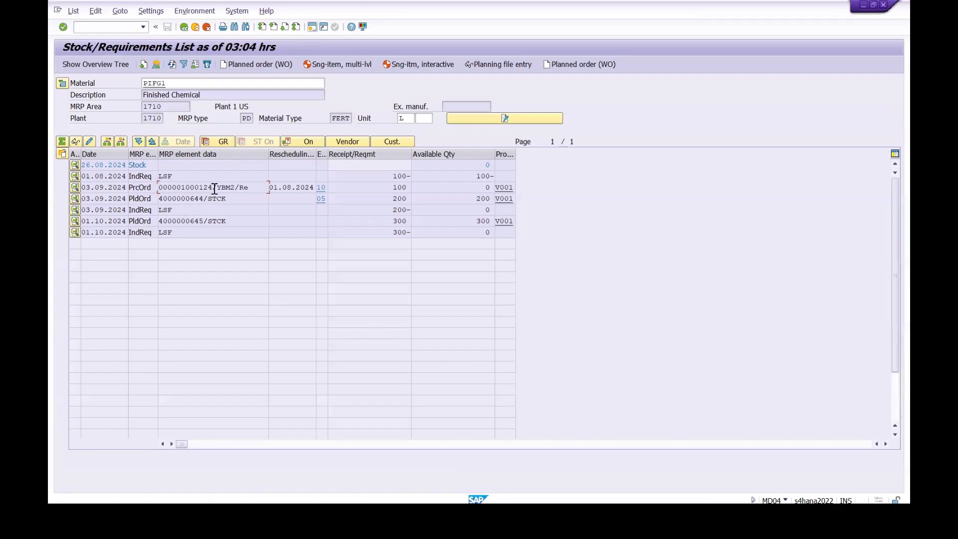
{"action": "left_click_drag", "start_coordinate": [215, 187], "coordinate": [146, 183]}
{"action": "key", "text": "ctrl+c"}
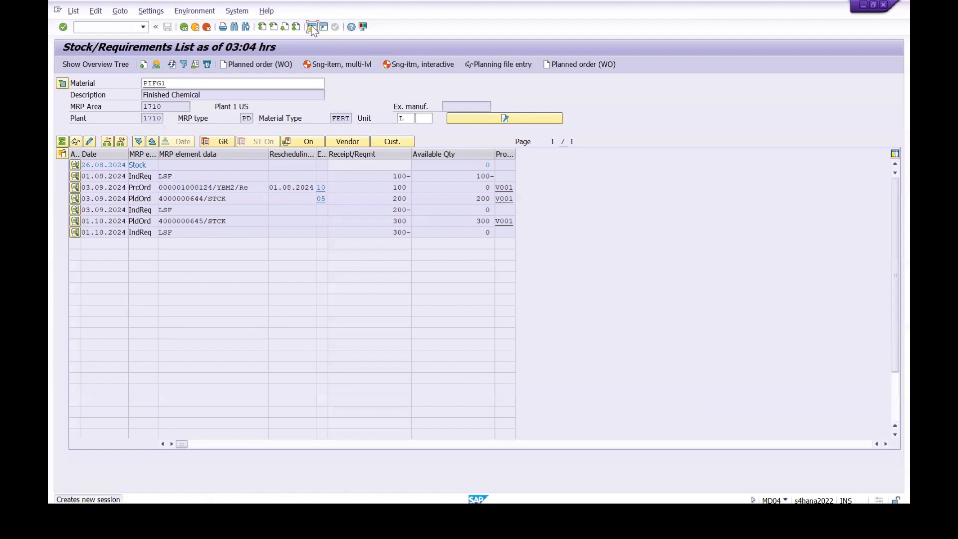
{"action": "left_click", "coordinate": [312, 27]}
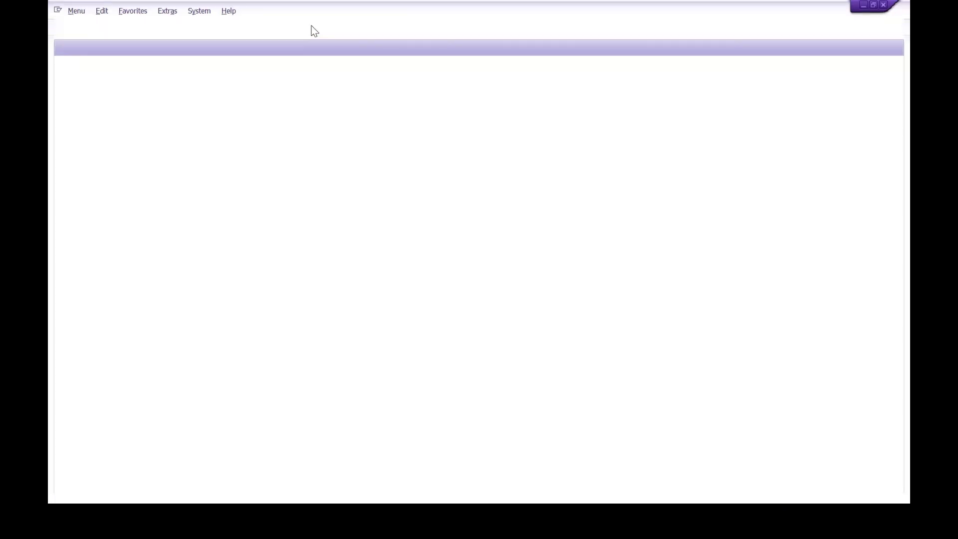
{"action": "type", "text": "MD04"}
{"action": "key", "text": "Return"}
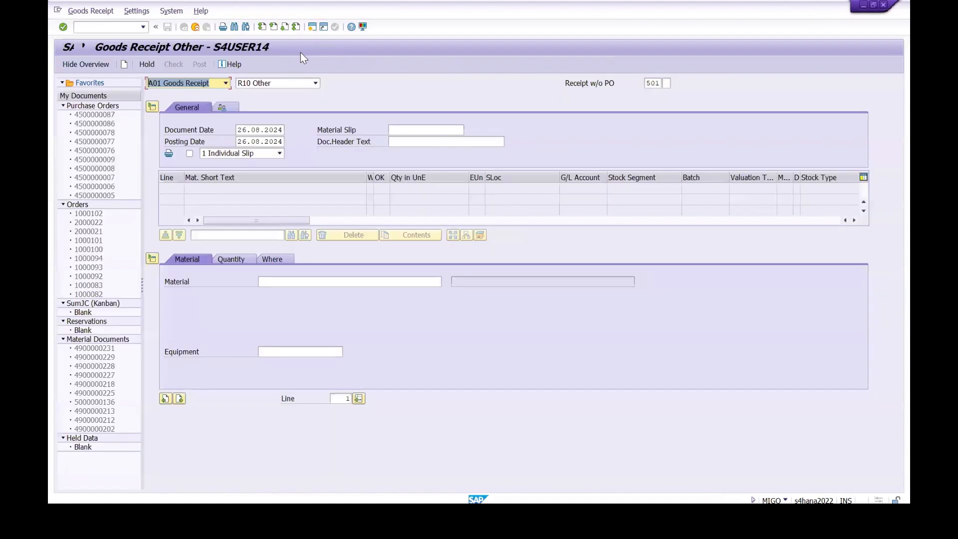
{"action": "left_click", "coordinate": [226, 84]}
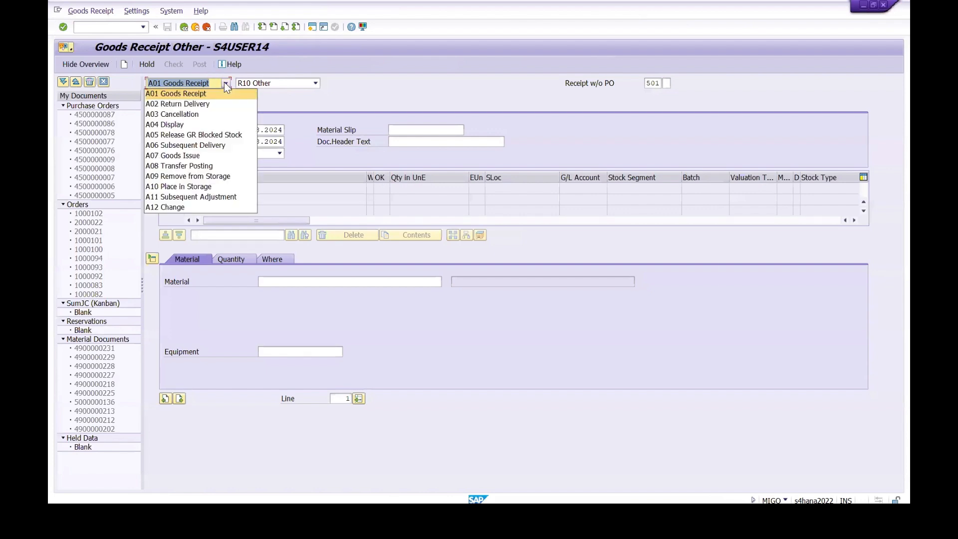
{"action": "left_click", "coordinate": [170, 159]}
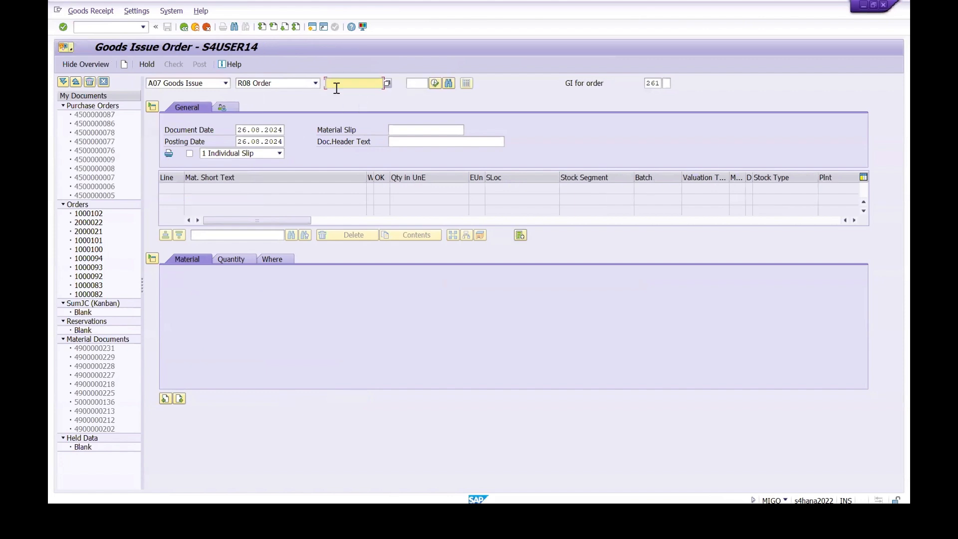
Step: Load the copied process order's components into the goods issue and show the Chemical Powder item's batch details
{"action": "key", "text": "ctrl+v"}
{"action": "key", "text": "Return"}
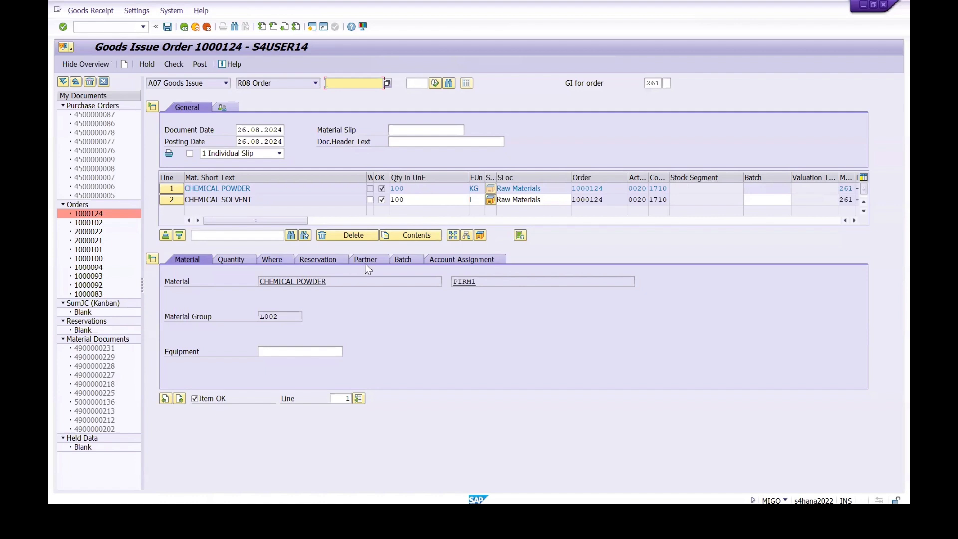
{"action": "left_click", "coordinate": [402, 259]}
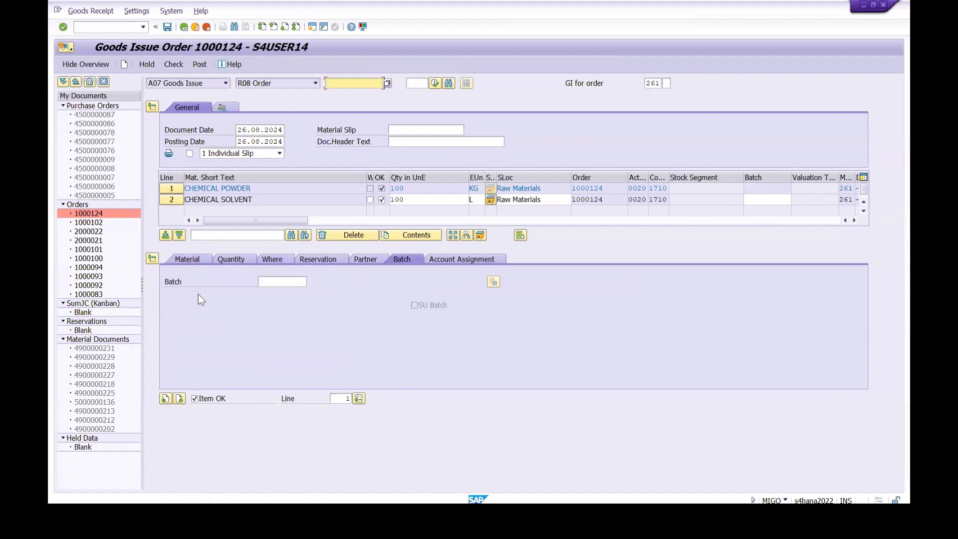
{"action": "left_click", "coordinate": [293, 282]}
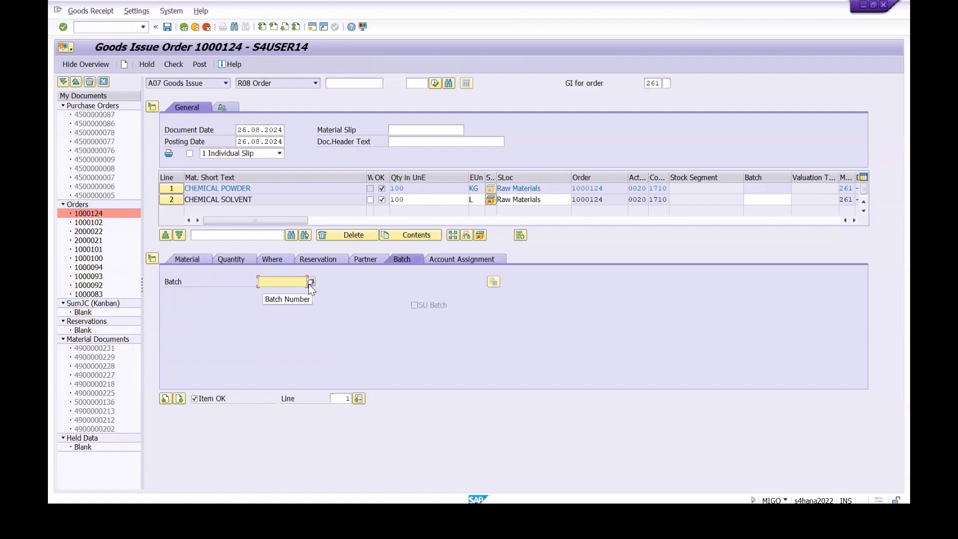
{"action": "left_click", "coordinate": [310, 282]}
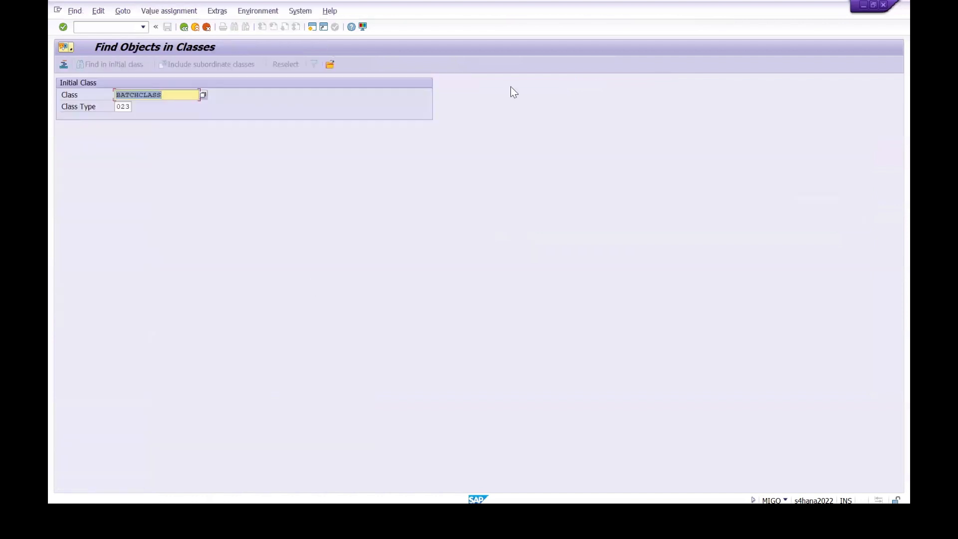
{"action": "left_click", "coordinate": [327, 65]}
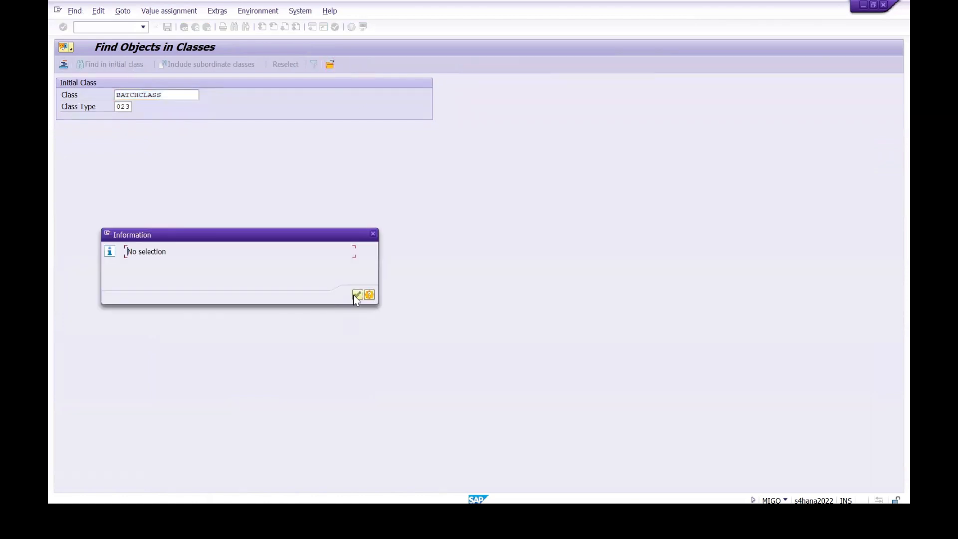
{"action": "key", "text": "Return"}
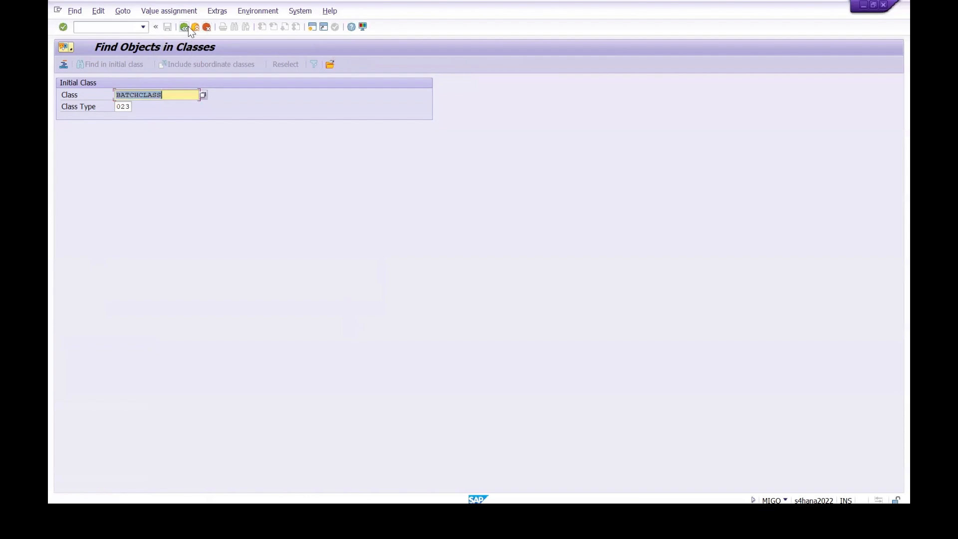
{"action": "left_click", "coordinate": [187, 26]}
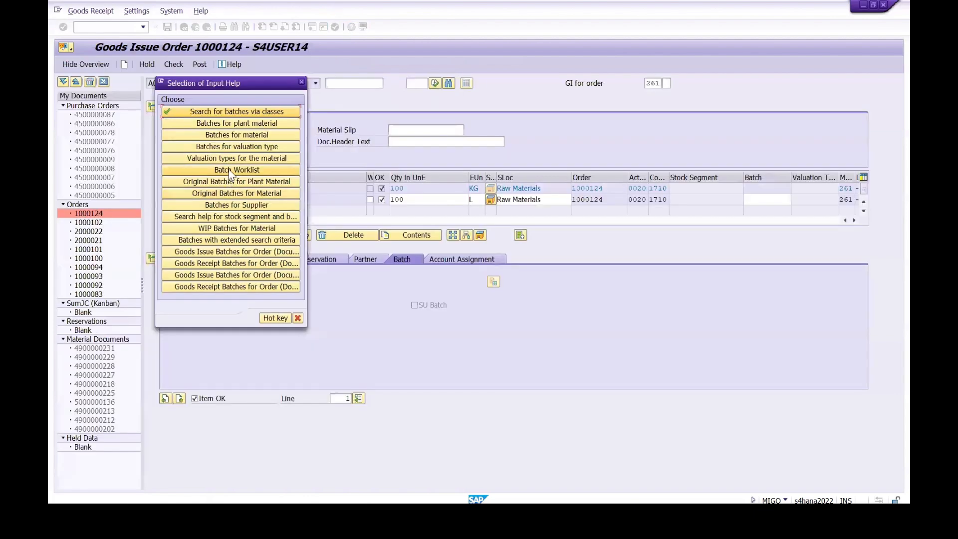
{"action": "left_click", "coordinate": [240, 122]}
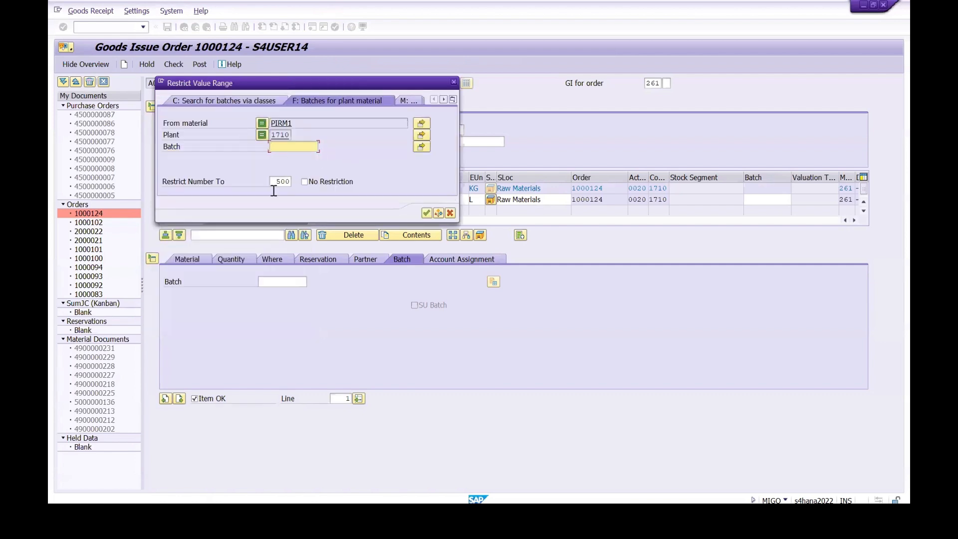
{"action": "left_click", "coordinate": [426, 214]}
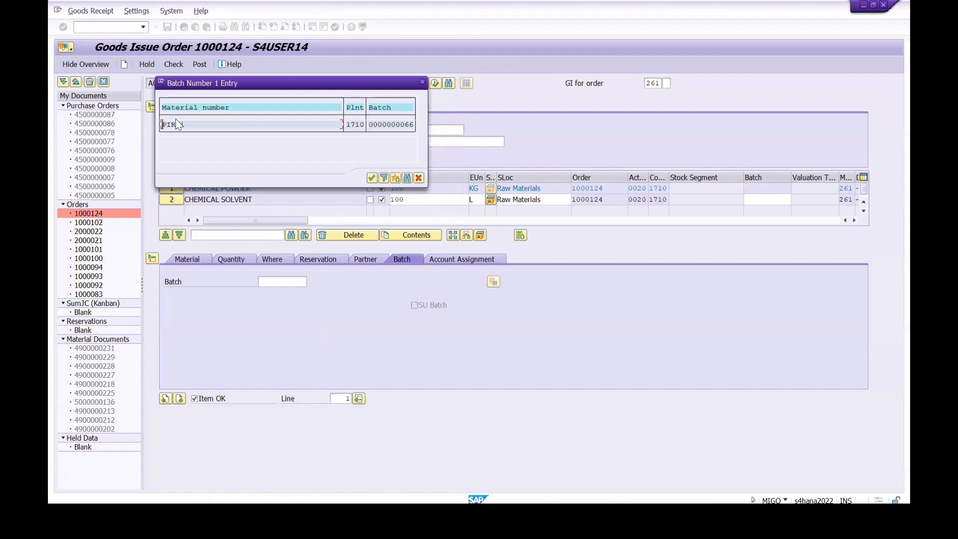
{"action": "double_click", "coordinate": [394, 125]}
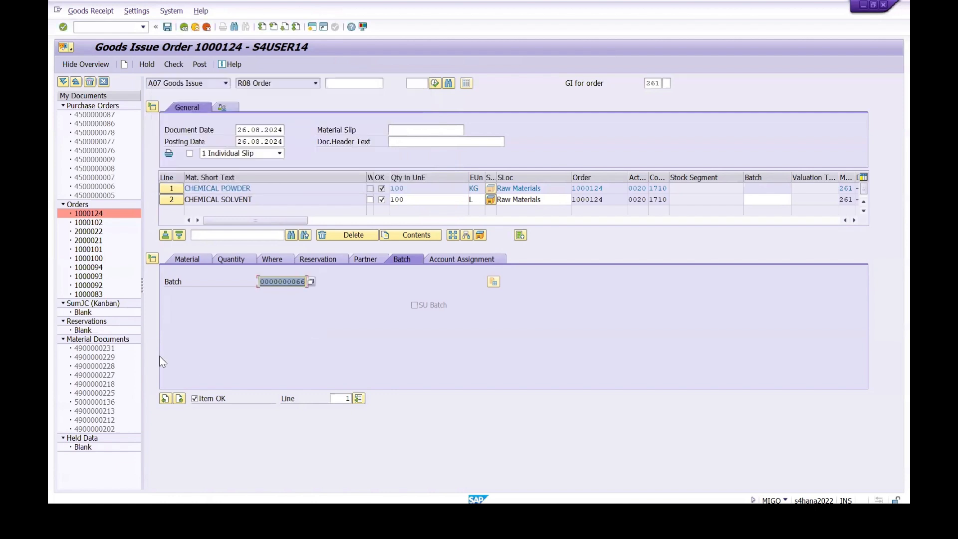
{"action": "key", "text": "Return"}
{"action": "left_click", "coordinate": [171, 200]}
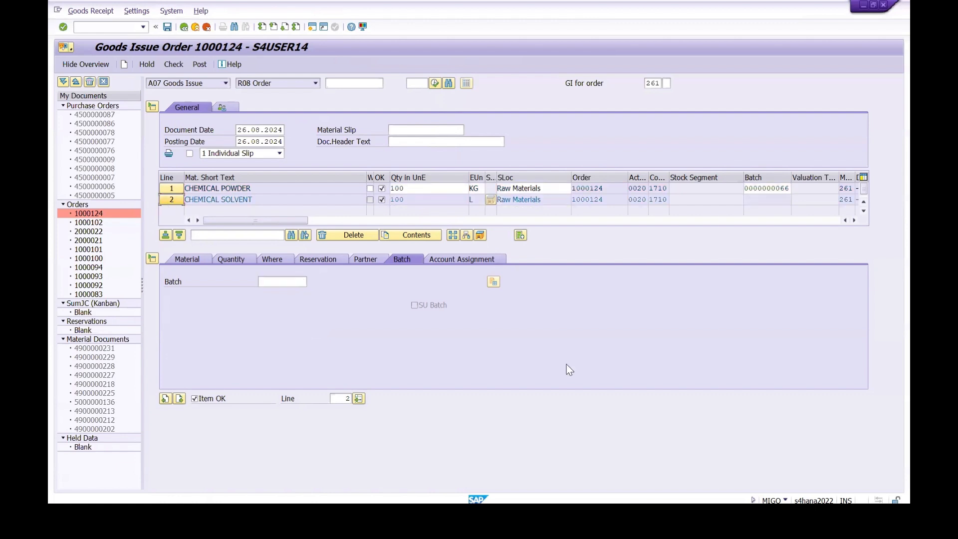
{"action": "left_click", "coordinate": [279, 281]}
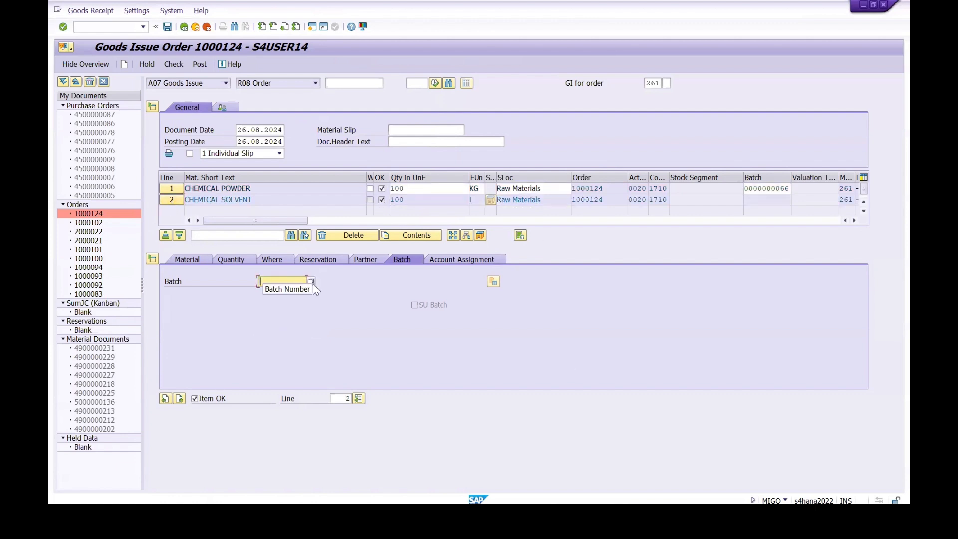
{"action": "key", "text": "F4"}
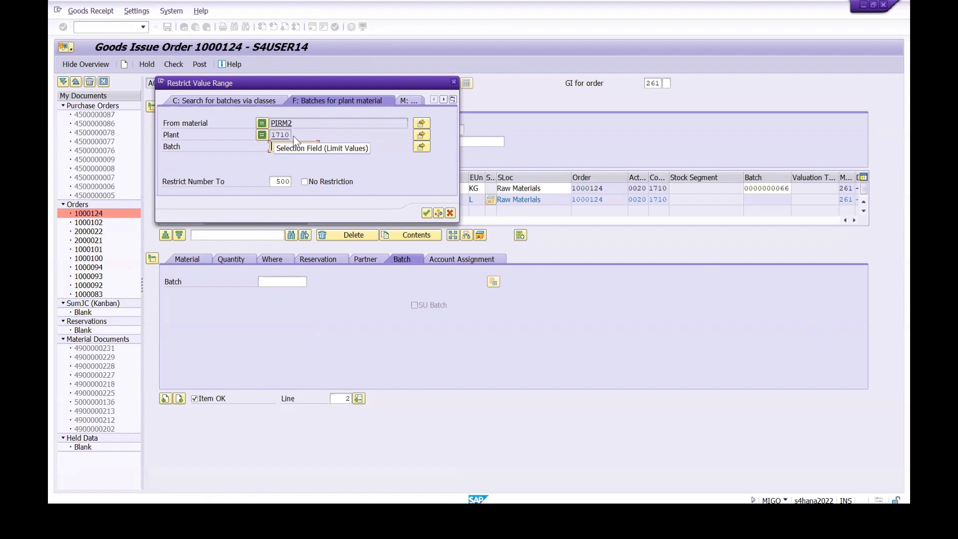
{"action": "left_click", "coordinate": [426, 213]}
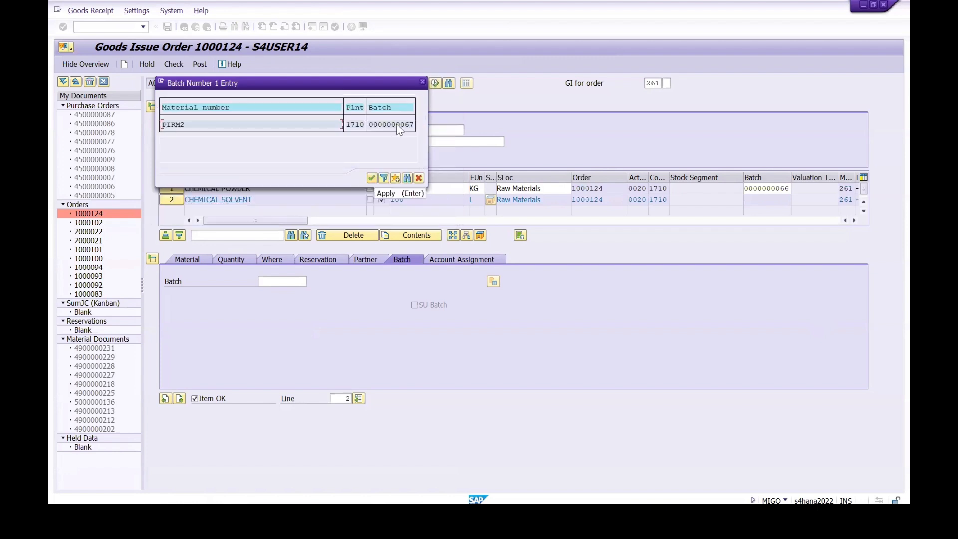
{"action": "left_click", "coordinate": [372, 178]}
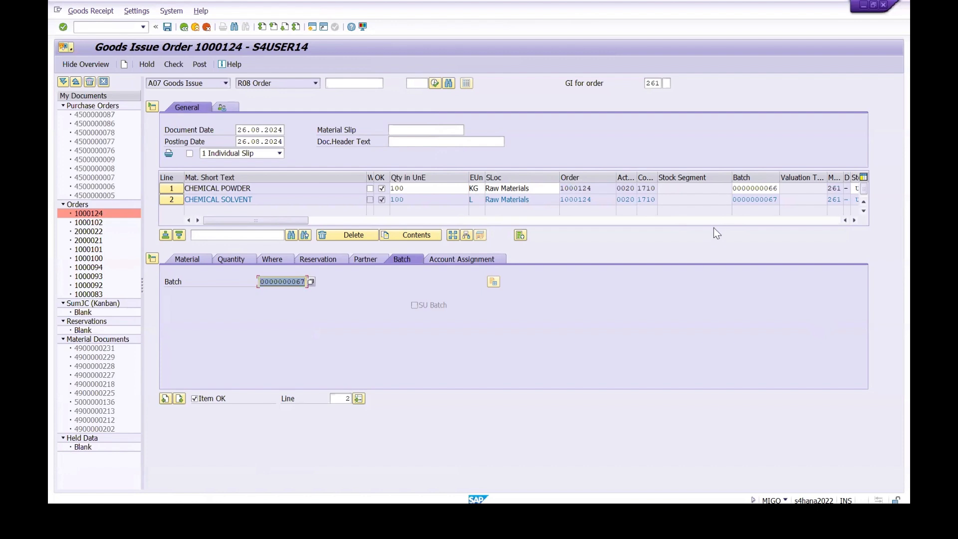
Step: Review the Chemical Solvent item's quantity, movement type, location and batch, and check and post the goods issue
{"action": "left_click", "coordinate": [190, 259]}
{"action": "left_click", "coordinate": [233, 259]}
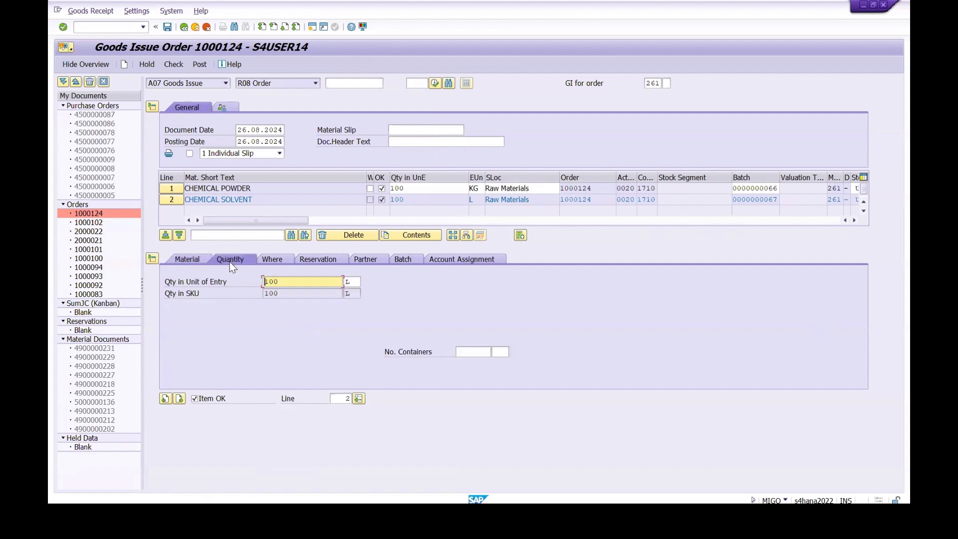
{"action": "left_click", "coordinate": [276, 260]}
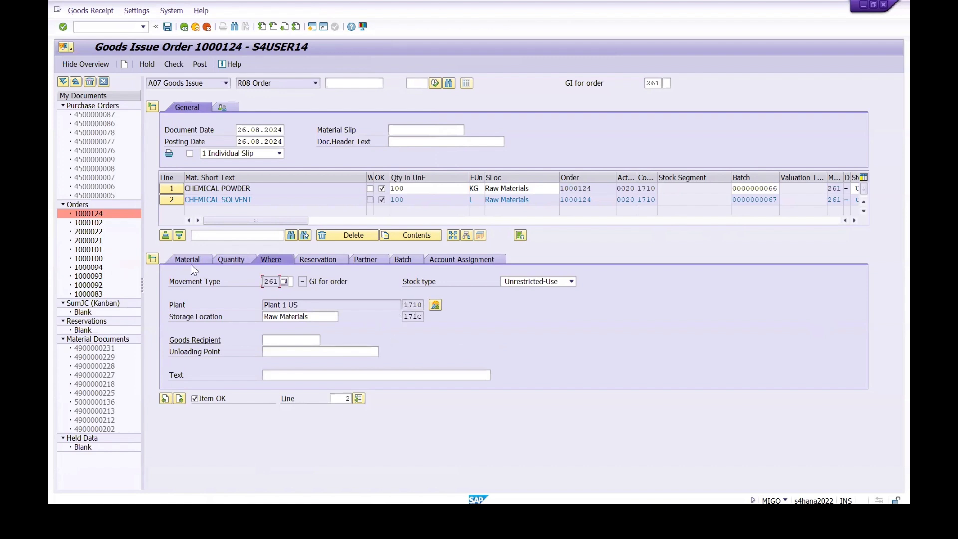
{"action": "left_click", "coordinate": [230, 260]}
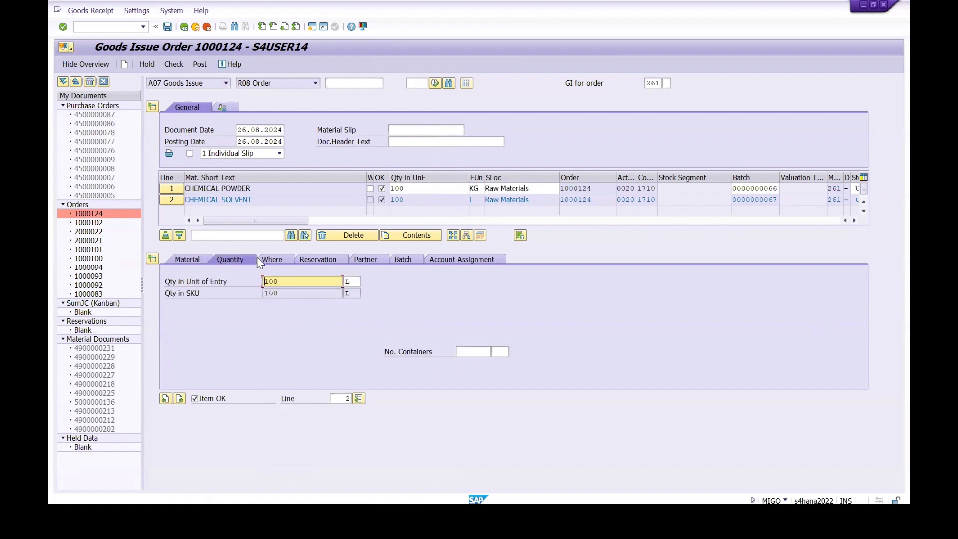
{"action": "left_click", "coordinate": [273, 260]}
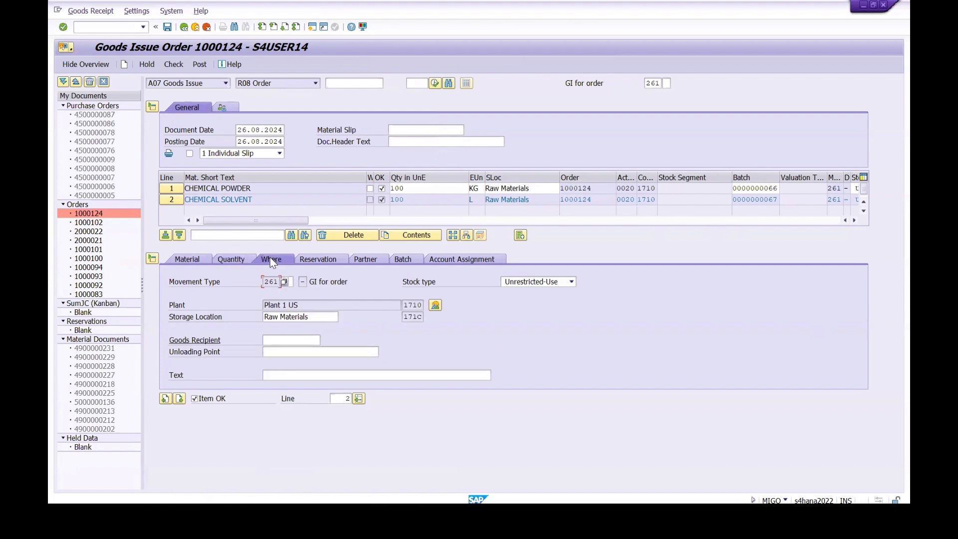
{"action": "left_click", "coordinate": [403, 260]}
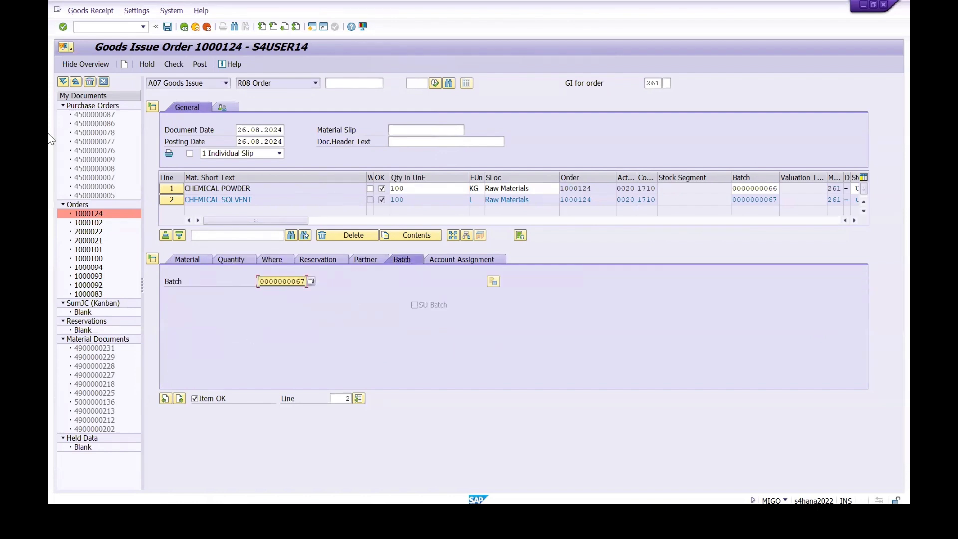
{"action": "left_click", "coordinate": [173, 67]}
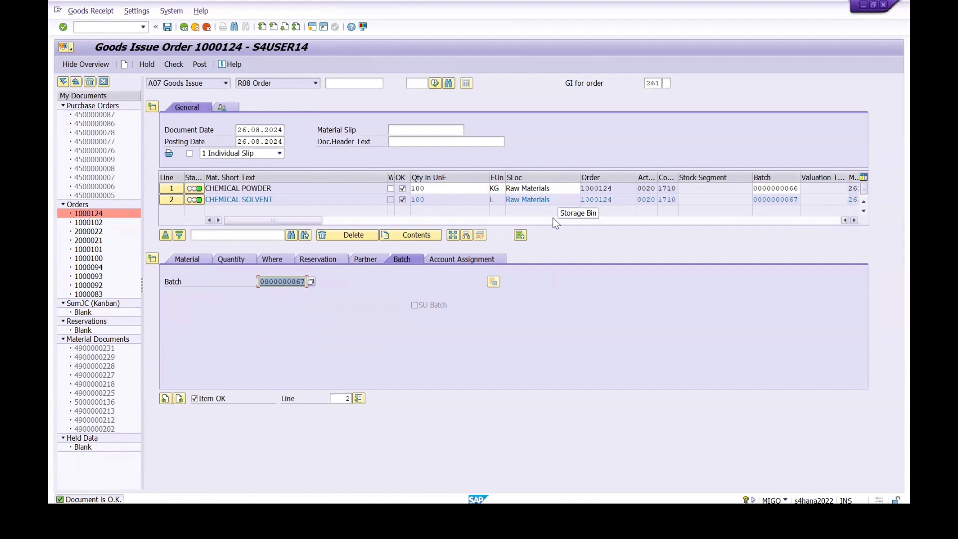
{"action": "left_click", "coordinate": [198, 65]}
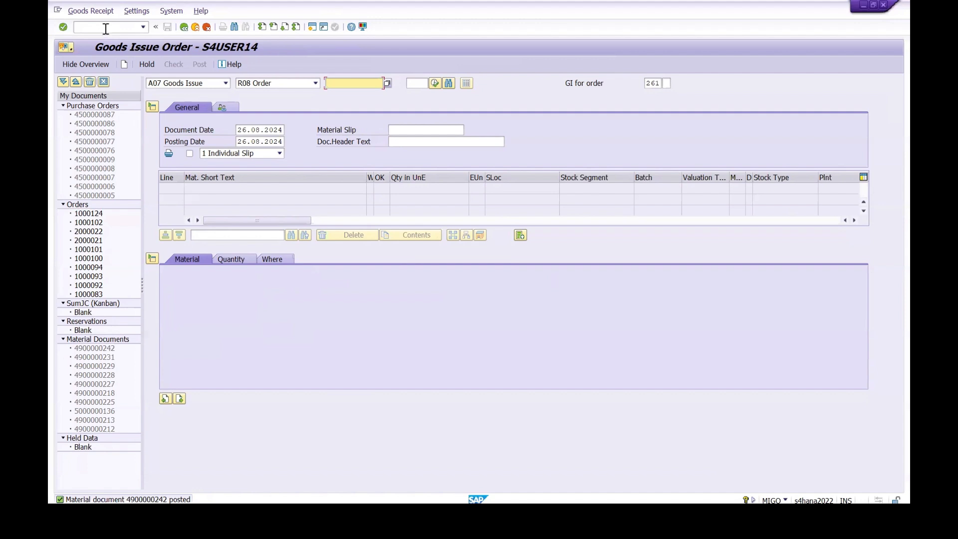
Step: Close the Create Planned Independent Requirements session and refresh PIFG1's stock/requirements list
{"action": "mouse_move", "coordinate": [490, 514]}
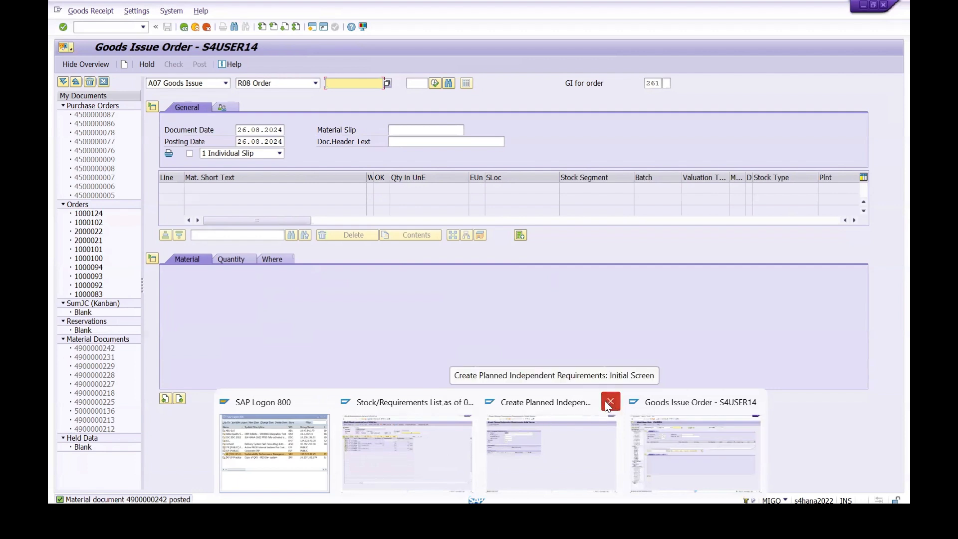
{"action": "left_click", "coordinate": [609, 401]}
{"action": "left_click", "coordinate": [459, 471]}
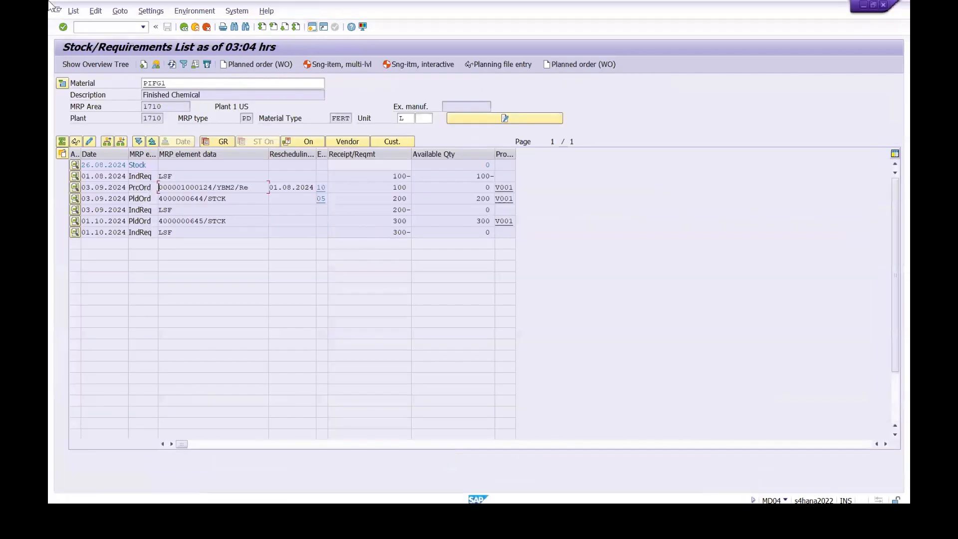
{"action": "left_click", "coordinate": [174, 63]}
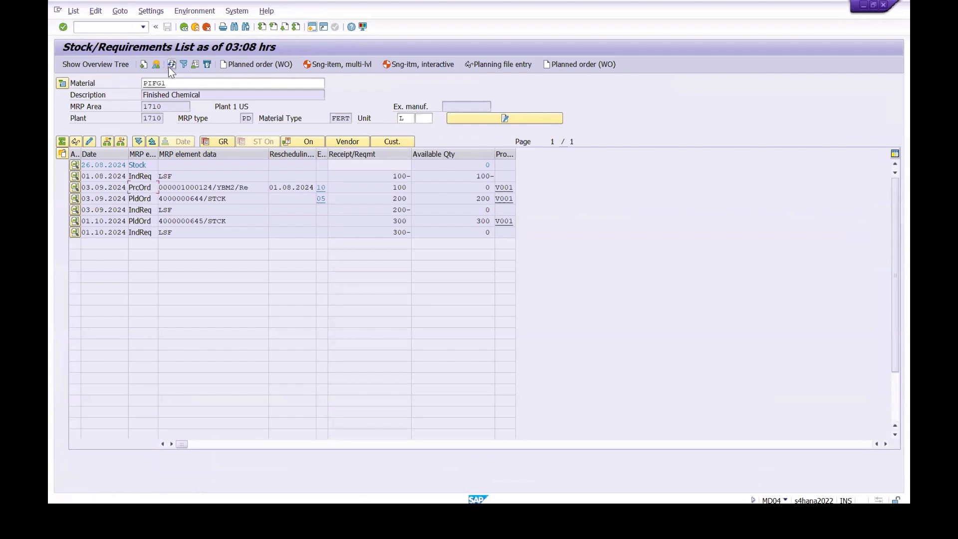
Step: Display the process order from its MRP element and examine its detailed system statuses for the goods movement entry
{"action": "left_click", "coordinate": [75, 188]}
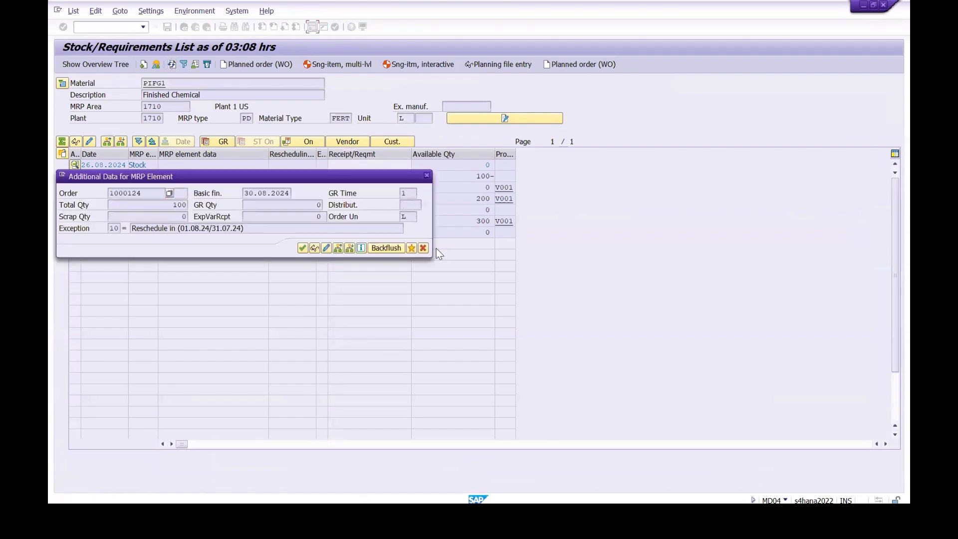
{"action": "left_click", "coordinate": [315, 246]}
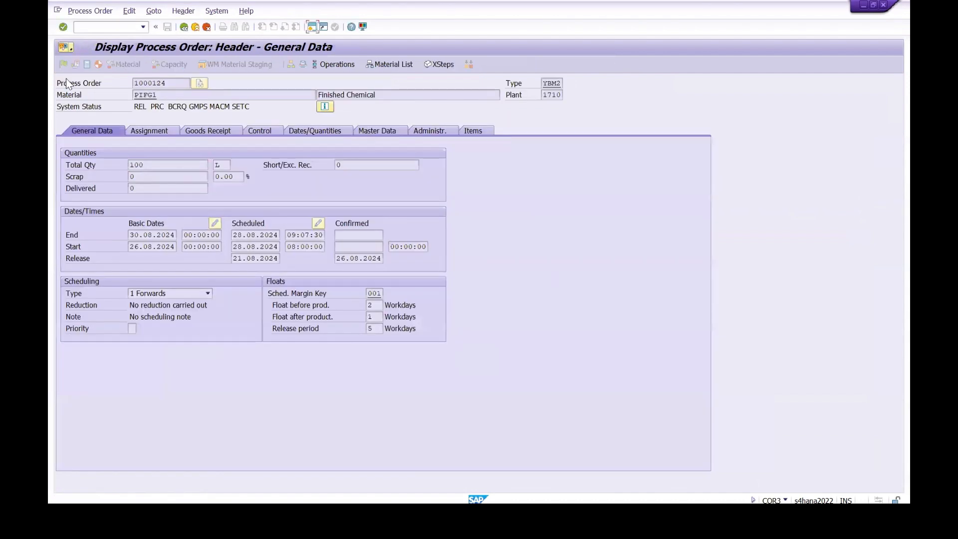
{"action": "left_click_drag", "start_coordinate": [208, 107], "coordinate": [188, 107]}
{"action": "left_click", "coordinate": [188, 106]}
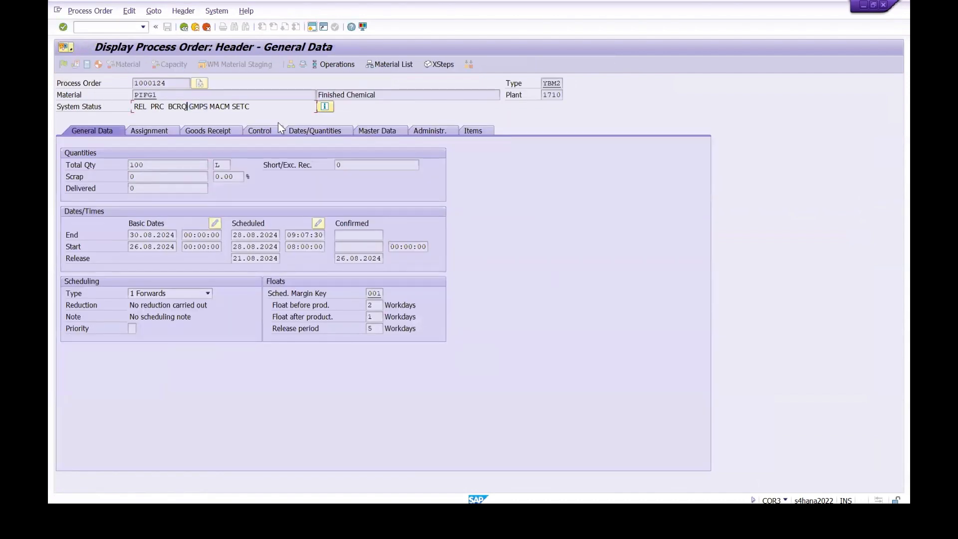
{"action": "left_click", "coordinate": [324, 107]}
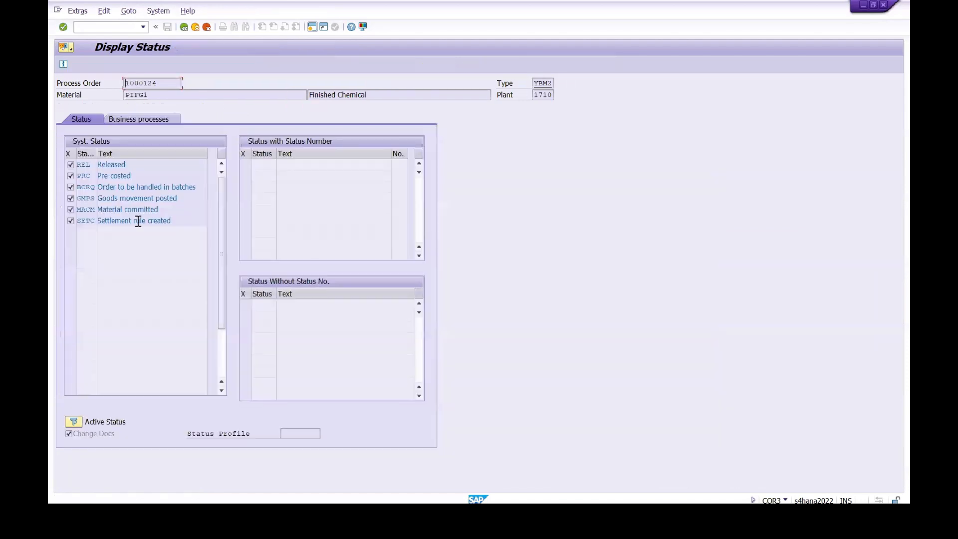
{"action": "left_click_drag", "start_coordinate": [185, 198], "coordinate": [97, 198]}
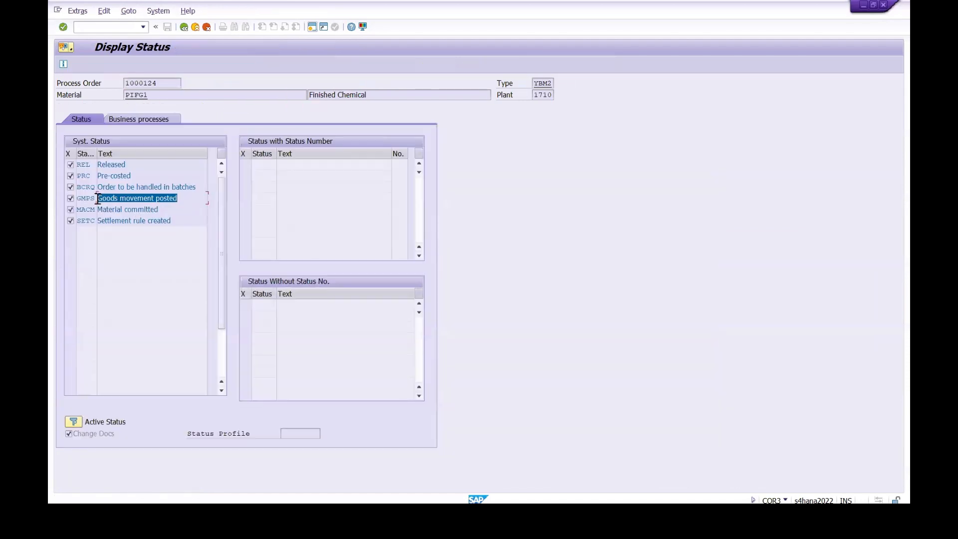
{"action": "left_click", "coordinate": [183, 27]}
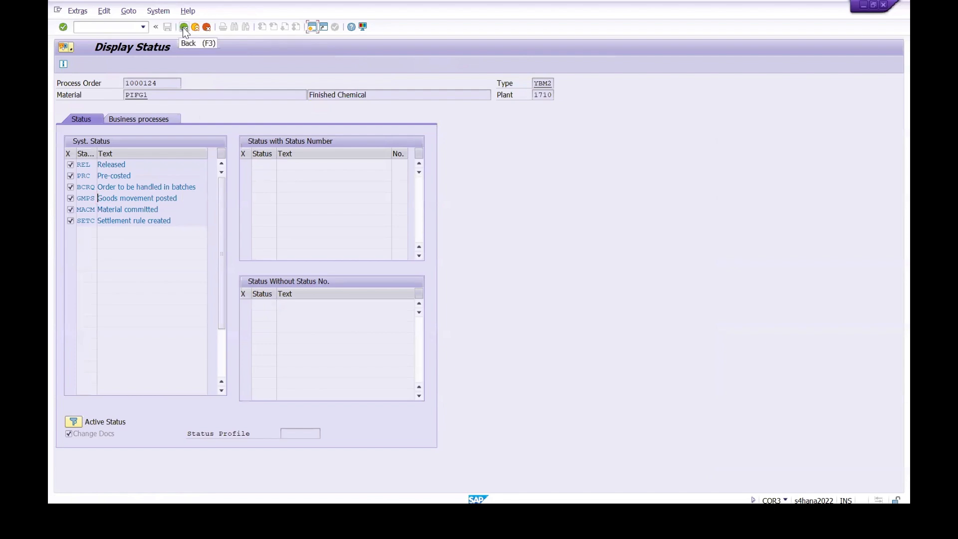
{"action": "left_click", "coordinate": [183, 27]}
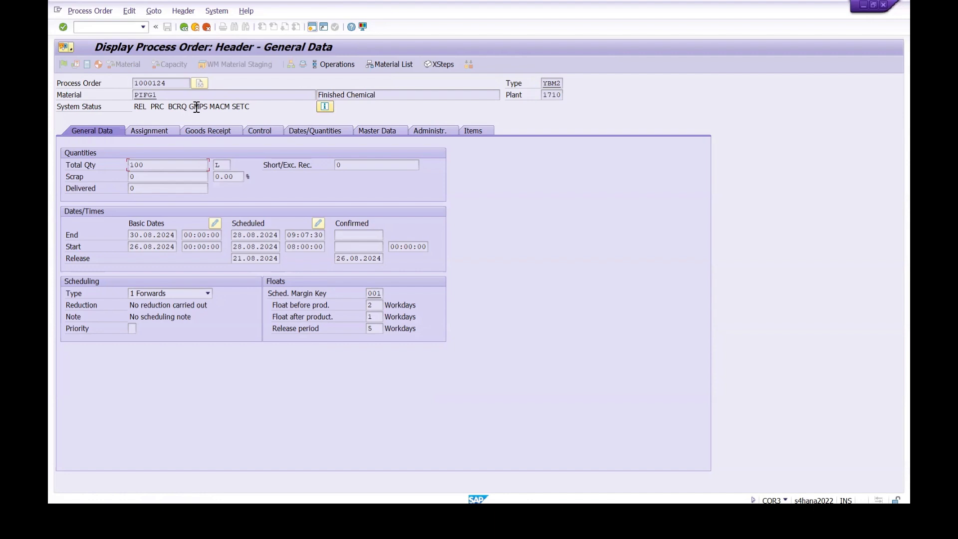
Step: Display the process order's documented goods movements to examine the component issues
{"action": "left_click", "coordinate": [155, 13]}
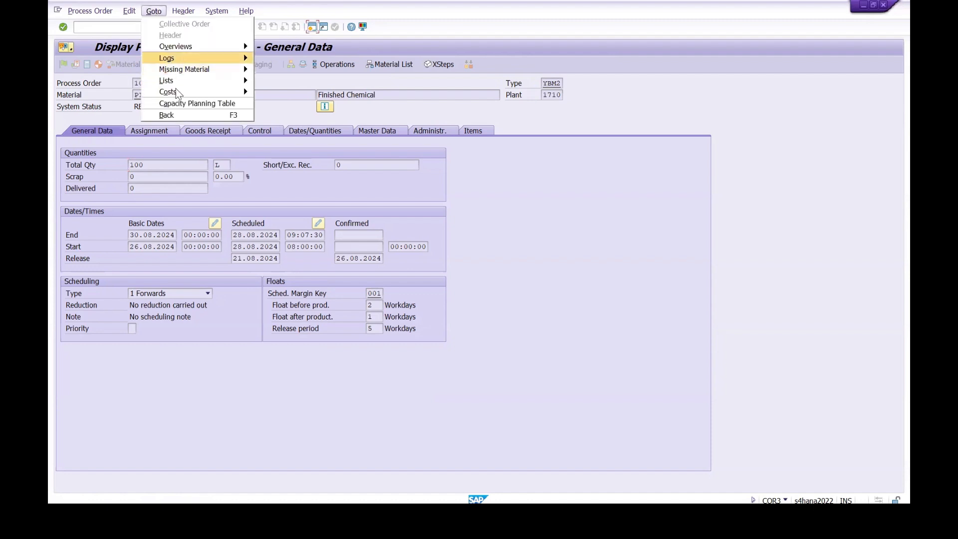
{"action": "mouse_move", "coordinate": [177, 79]}
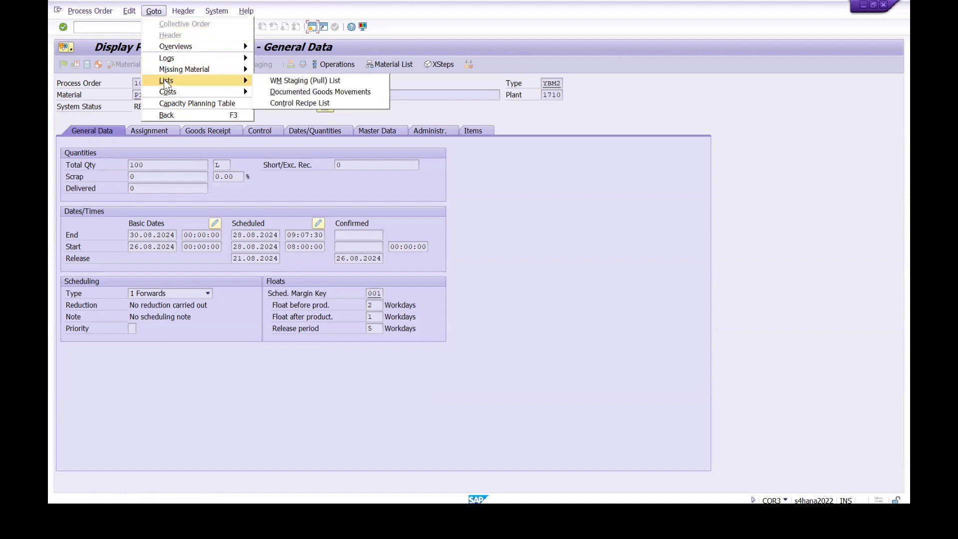
{"action": "left_click", "coordinate": [323, 92]}
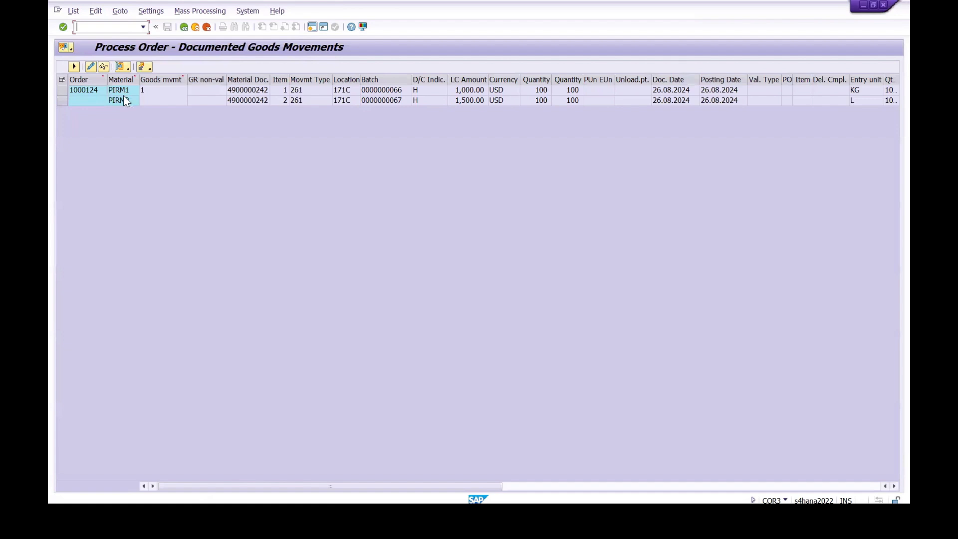
Step: Examine the movement types, units, quantities and batches of the documented component issues, and return to PIFG1's stock/requirements list
{"action": "left_click", "coordinate": [256, 91]}
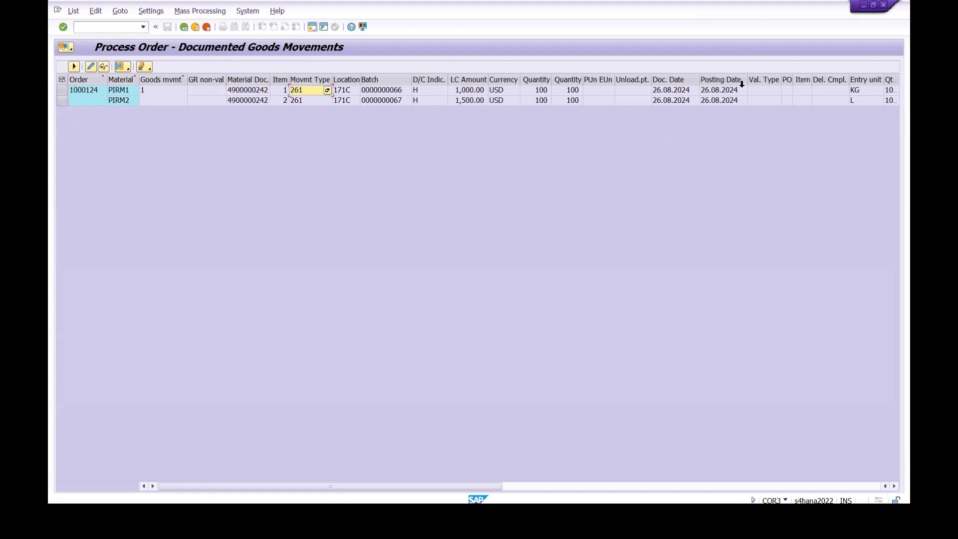
{"action": "left_click_drag", "start_coordinate": [653, 78], "coordinate": [639, 78]}
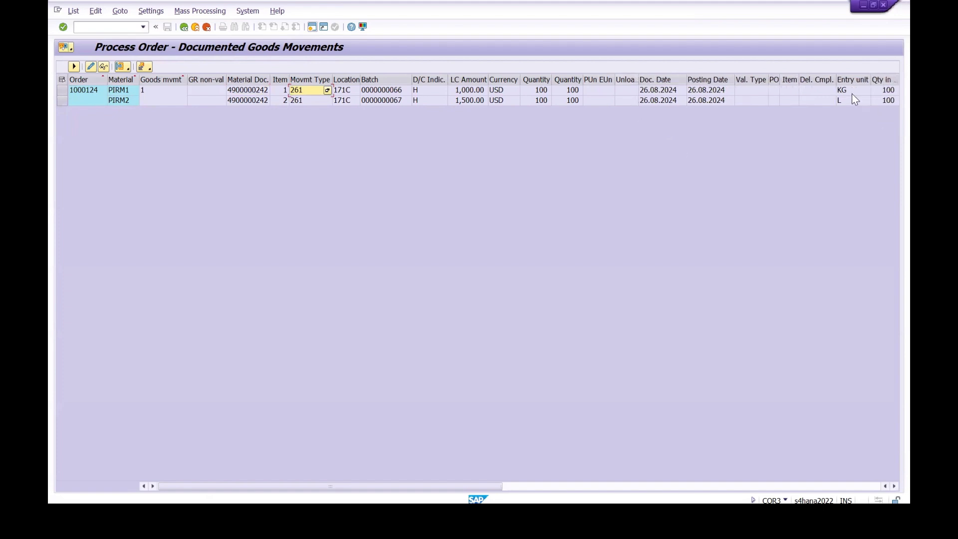
{"action": "left_click", "coordinate": [884, 92]}
{"action": "left_click", "coordinate": [888, 101]}
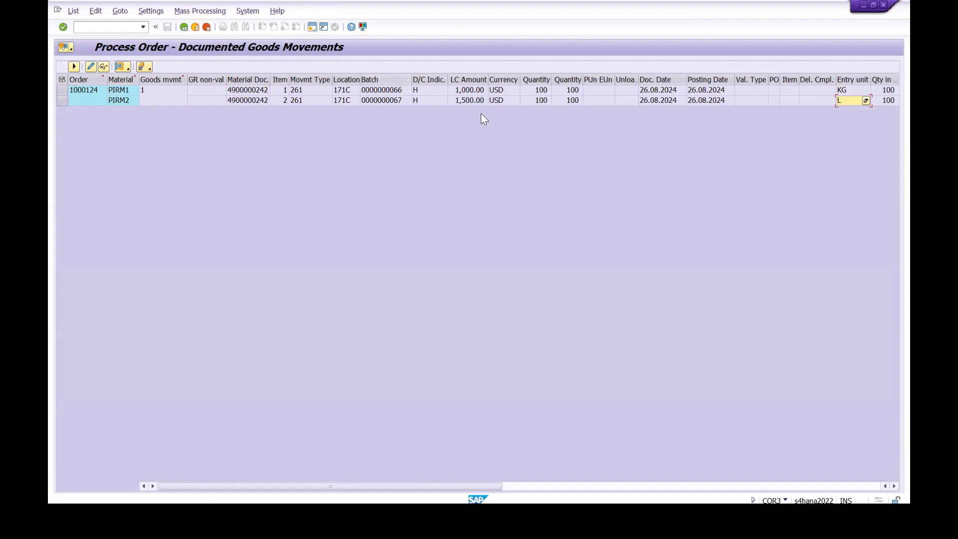
{"action": "left_click", "coordinate": [394, 91]}
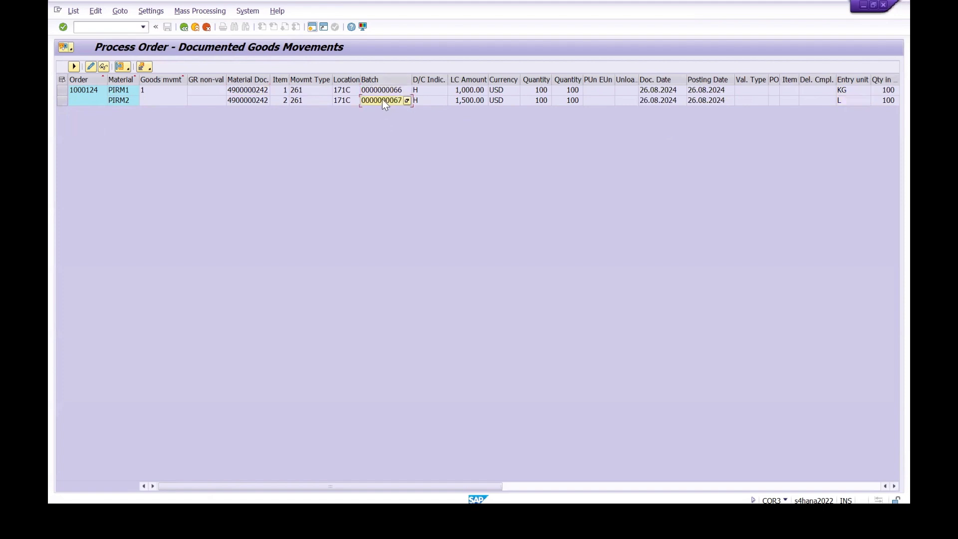
{"action": "left_click", "coordinate": [180, 29]}
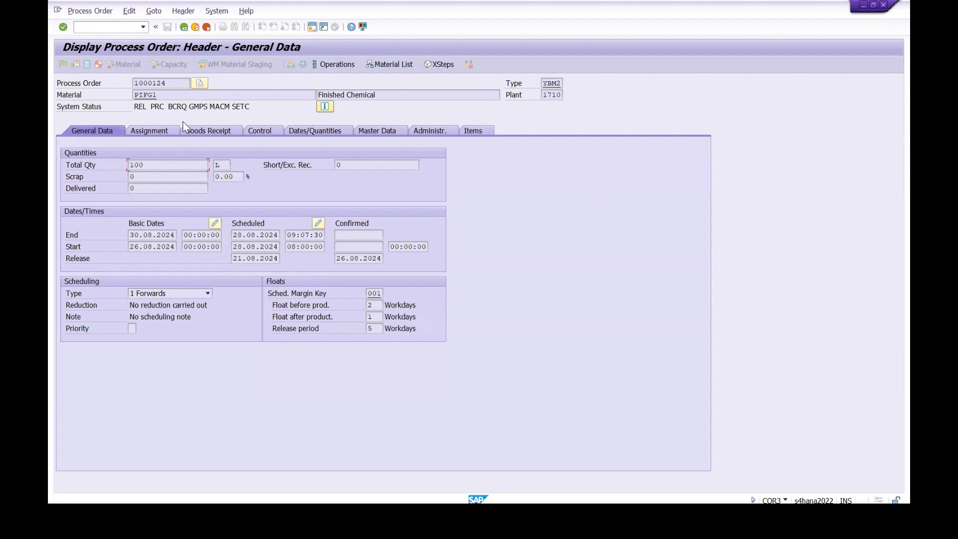
{"action": "left_click", "coordinate": [175, 87]}
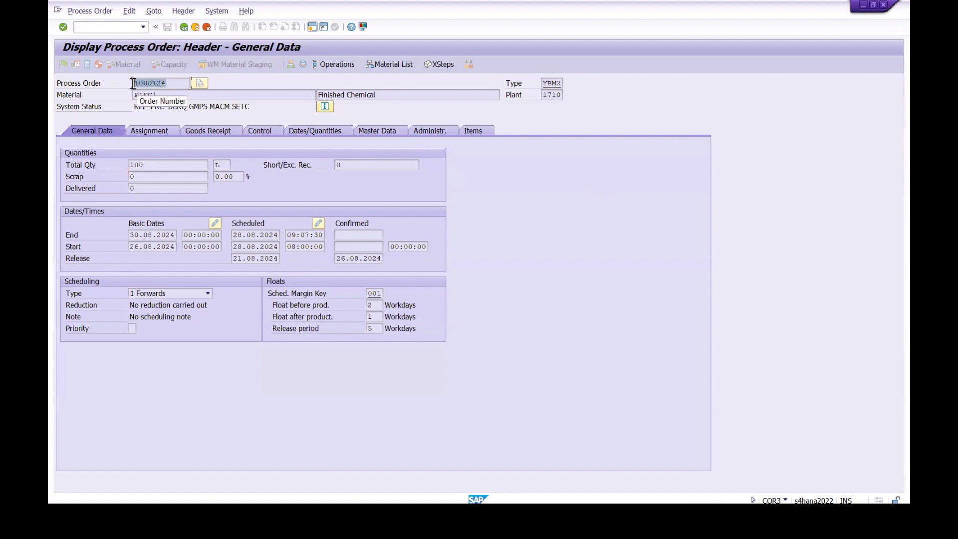
{"action": "left_click", "coordinate": [185, 30]}
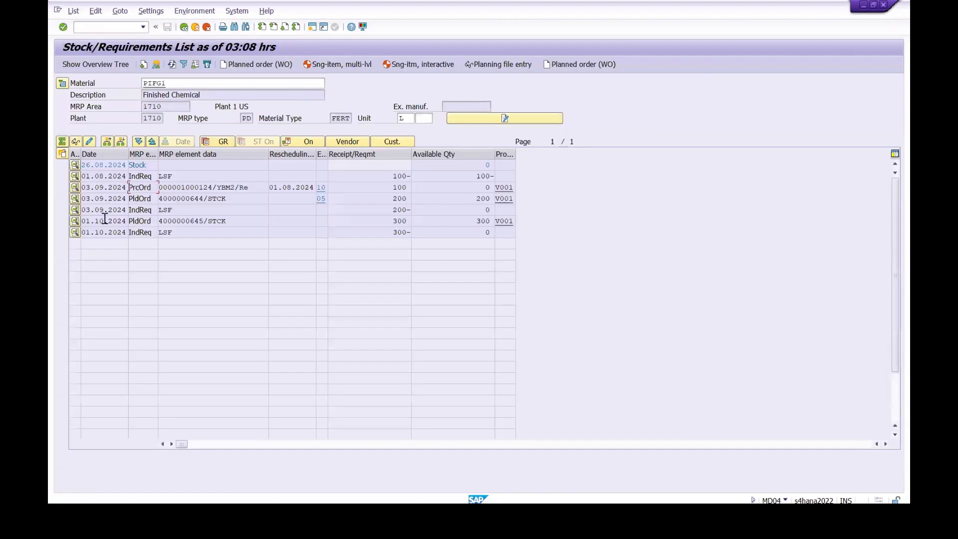
Step: Open an additional SAP session, and switch to the SAP PP Training Status notes in Notepad
{"action": "left_click", "coordinate": [311, 28]}
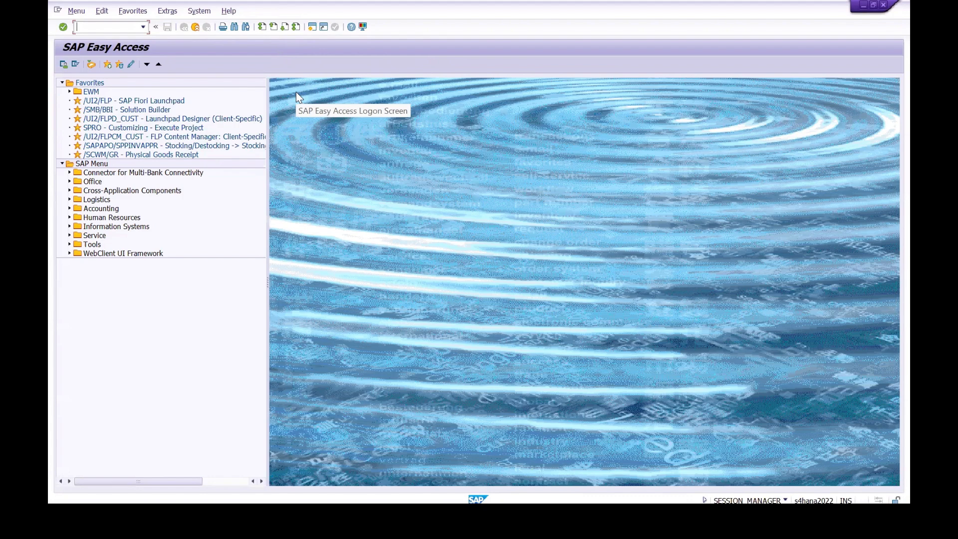
{"action": "type", "text": "d"}
{"action": "key", "text": "BackSpace"}
{"action": "key", "text": "alt+Tab"}
{"action": "mouse_move", "coordinate": [491, 513]}
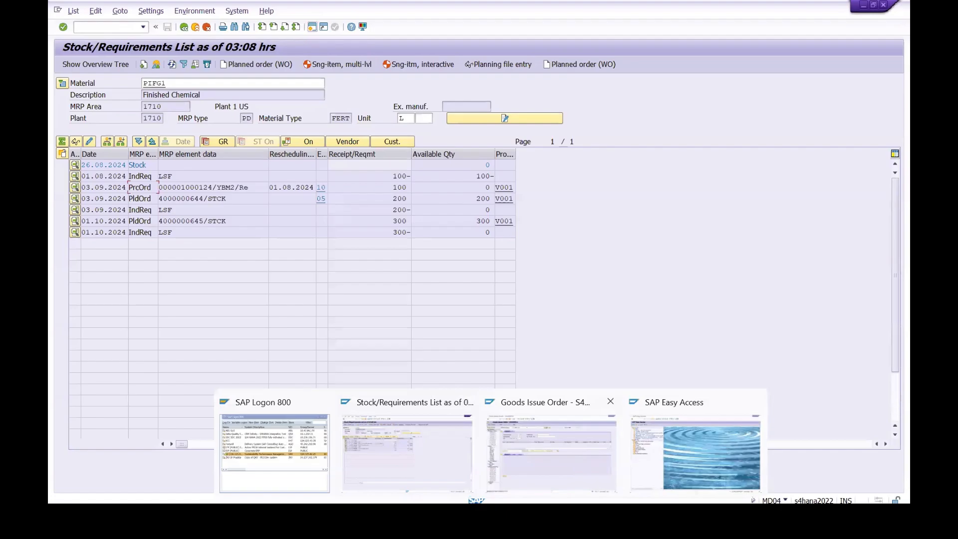
{"action": "left_click", "coordinate": [433, 514]}
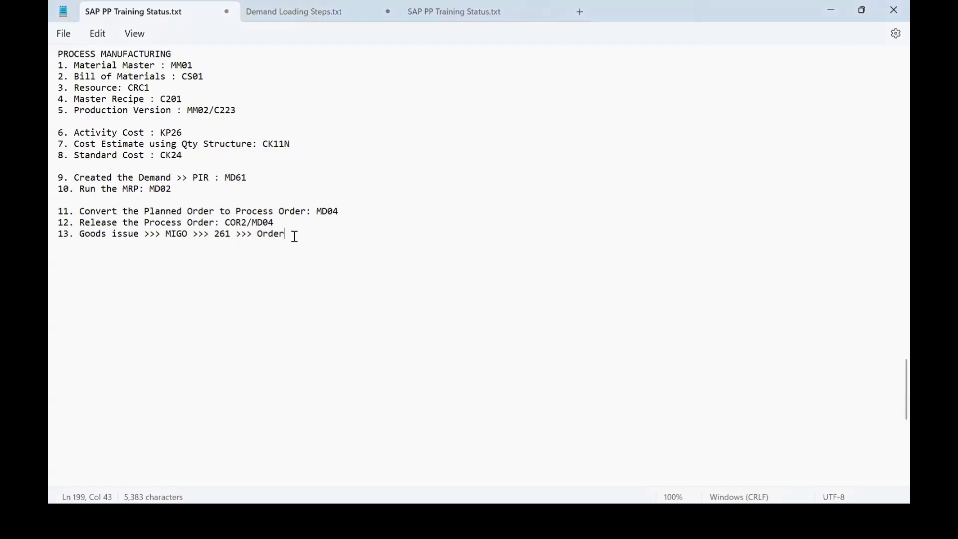
Step: Add the line "14. Confirmation of the Process Order: CORK" below the goods issue entry in the notes
{"action": "key", "text": "Return"}
{"action": "type", "text": "14. C"}
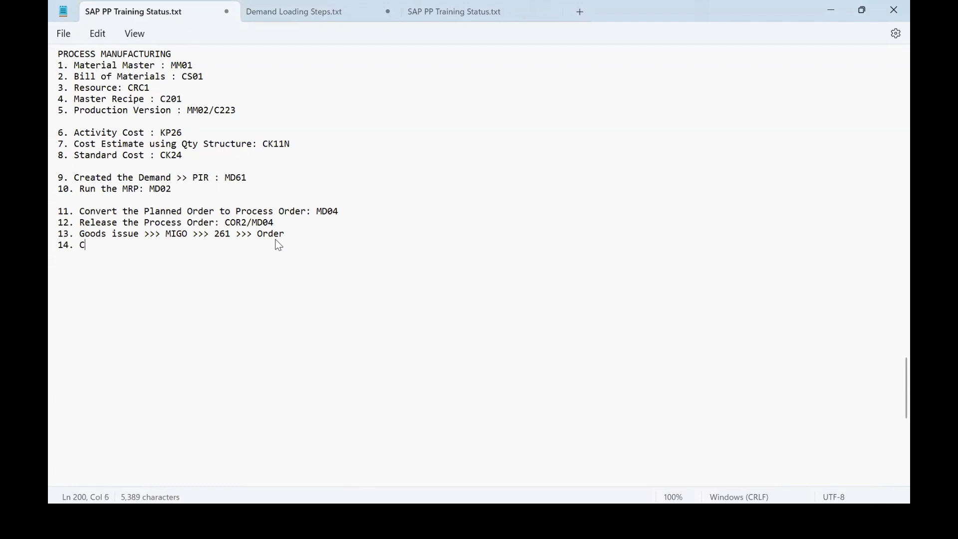
{"action": "type", "text": "onfirmation"}
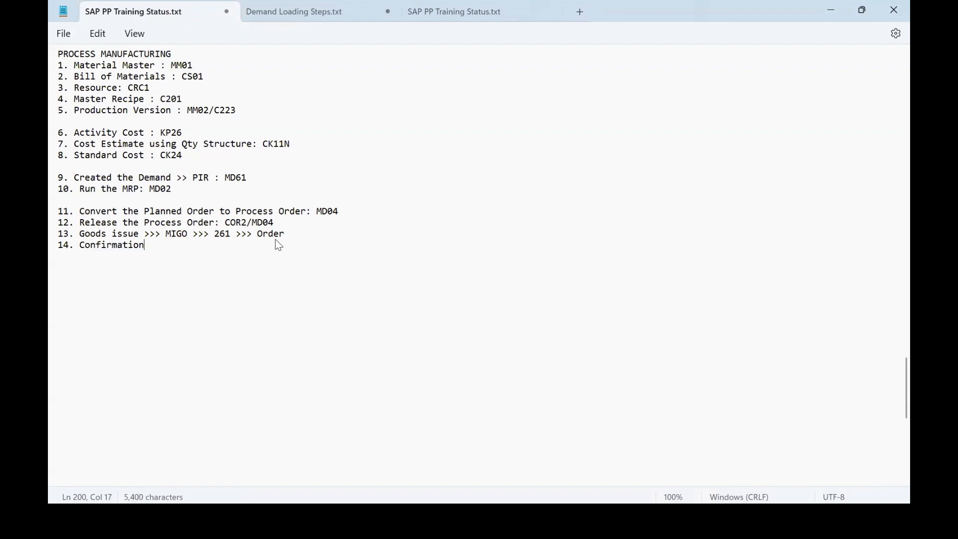
{"action": "type", "text": " of the Process "}
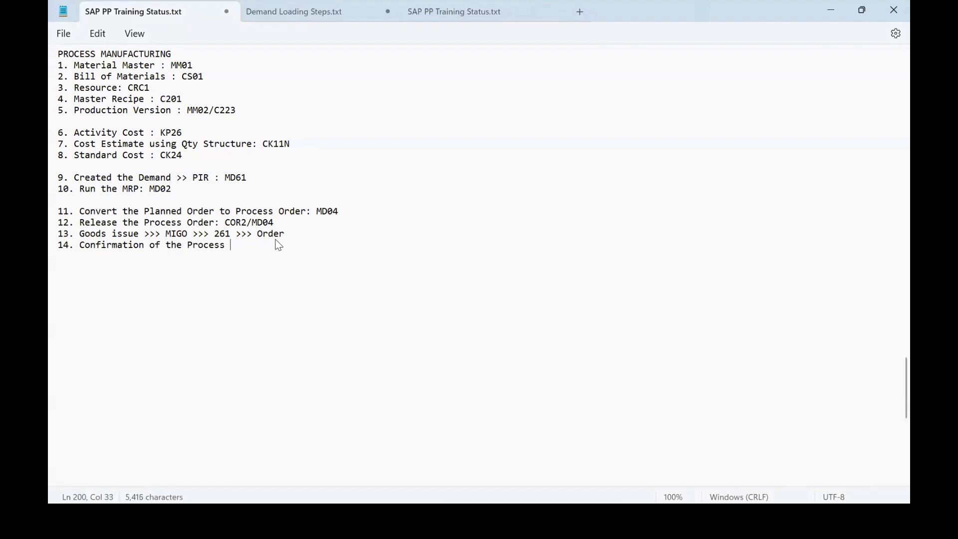
{"action": "type", "text": "Order >"}
{"action": "key", "text": "BackSpace"}
{"action": "key", "text": "BackSpace"}
{"action": "type", "text": ": CORK"}
Step: Switch back to SAP, copy the process order number from the stock/requirements list, and start transaction CORK in a new session
{"action": "key", "text": "alt+Tab"}
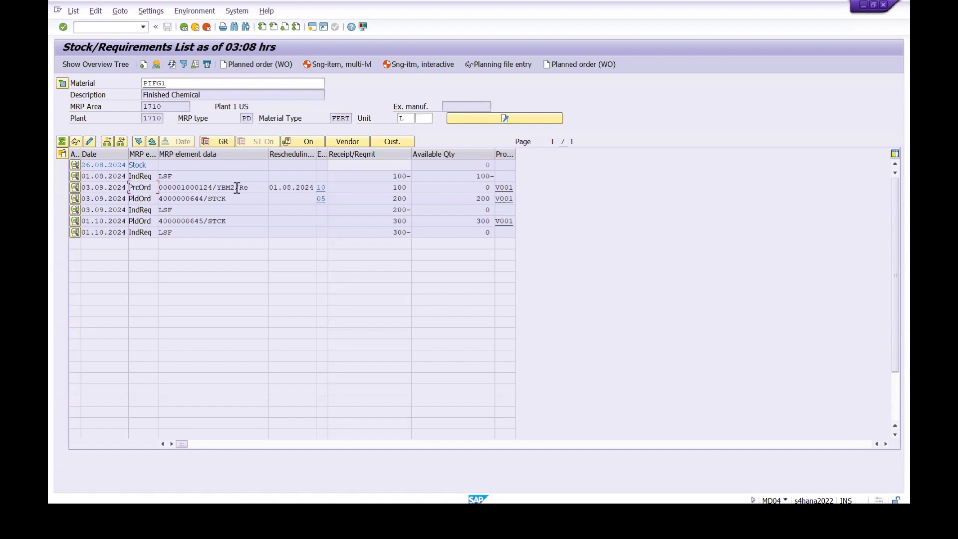
{"action": "left_click", "coordinate": [213, 186]}
{"action": "left_click_drag", "start_coordinate": [213, 186], "coordinate": [158, 188]}
{"action": "key", "text": "ctrl+c"}
{"action": "left_click", "coordinate": [311, 31]}
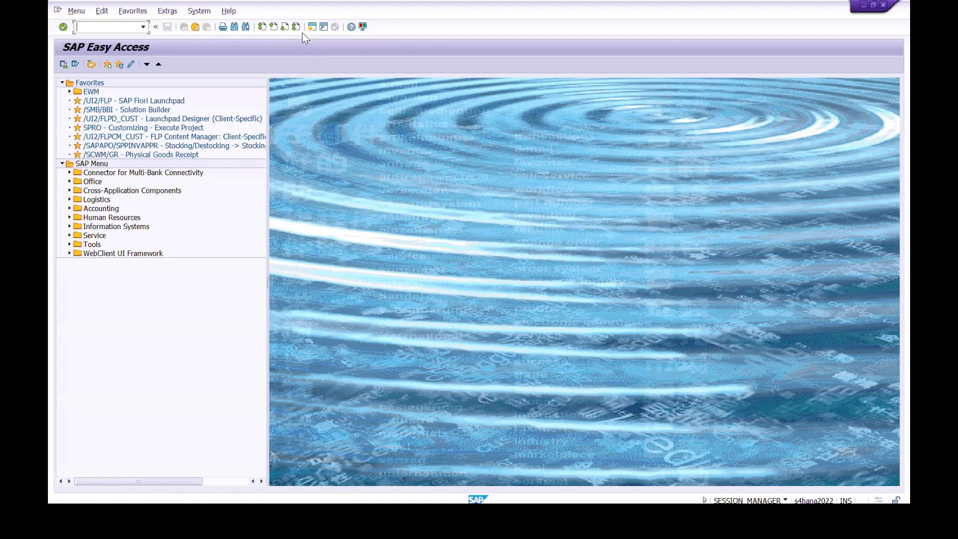
{"action": "type", "text": "CO01"}
{"action": "key", "text": "Return"}
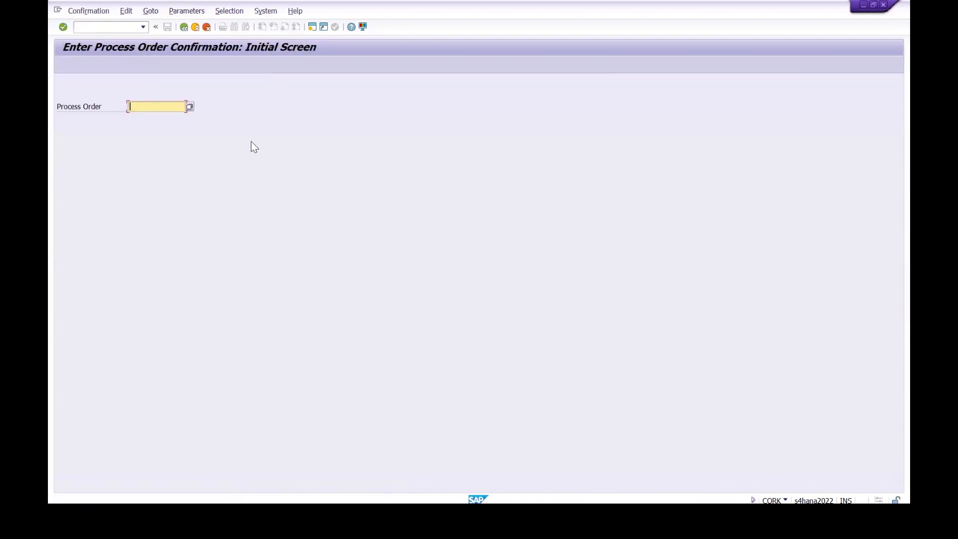
Step: Copy the process order number from the stock/requirements list again, and open that order's confirmation in CORK
{"action": "key", "text": "alt+Tab"}
{"action": "left_click_drag", "start_coordinate": [212, 187], "coordinate": [158, 187]}
{"action": "key", "text": "alt+Tab"}
{"action": "left_click", "coordinate": [147, 106]}
{"action": "key", "text": "ctrl+v"}
{"action": "key", "text": "Return"}
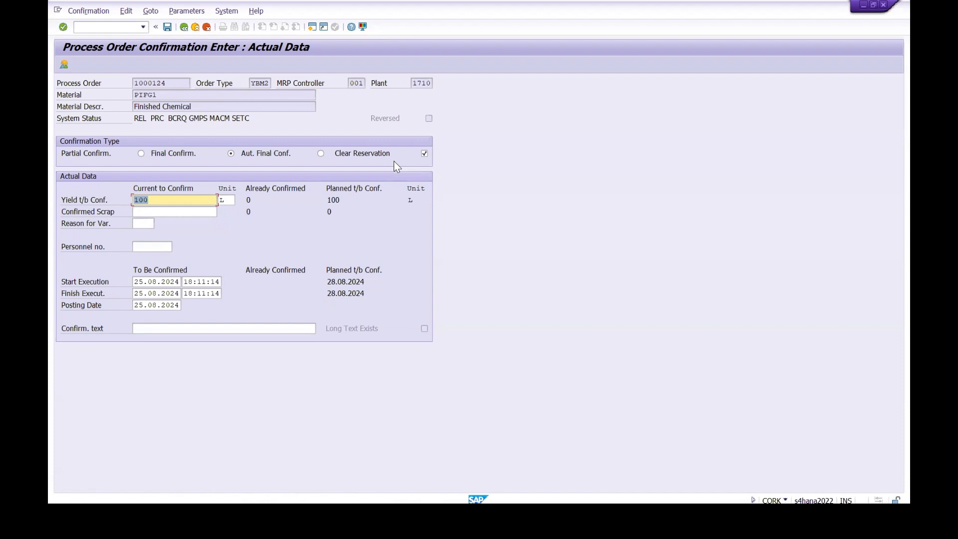
Step: Check the confirmation's goods movements past the posting date check, and save the final confirmation with a 100 L yield
{"action": "left_click", "coordinate": [61, 64]}
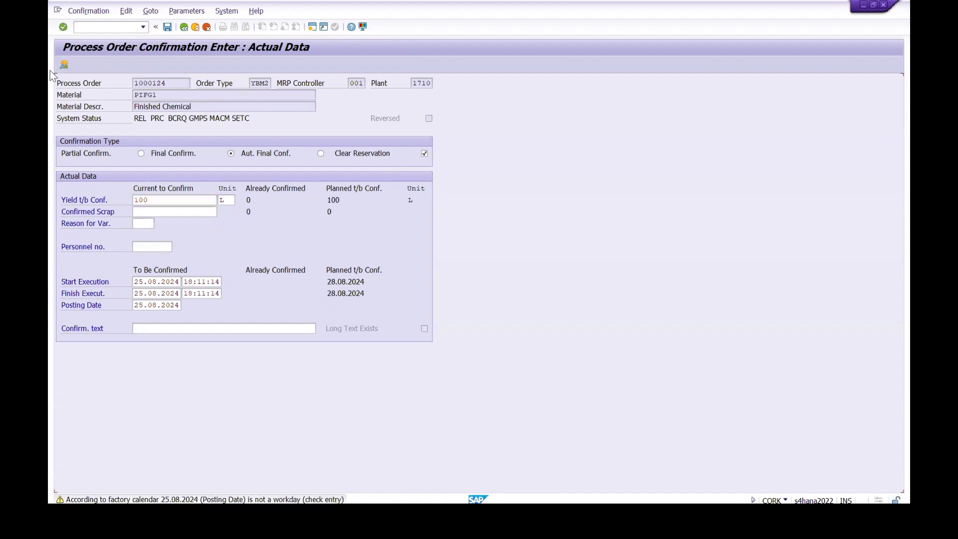
{"action": "key", "text": "Return"}
{"action": "key", "text": "Return"}
{"action": "key", "text": "Return"}
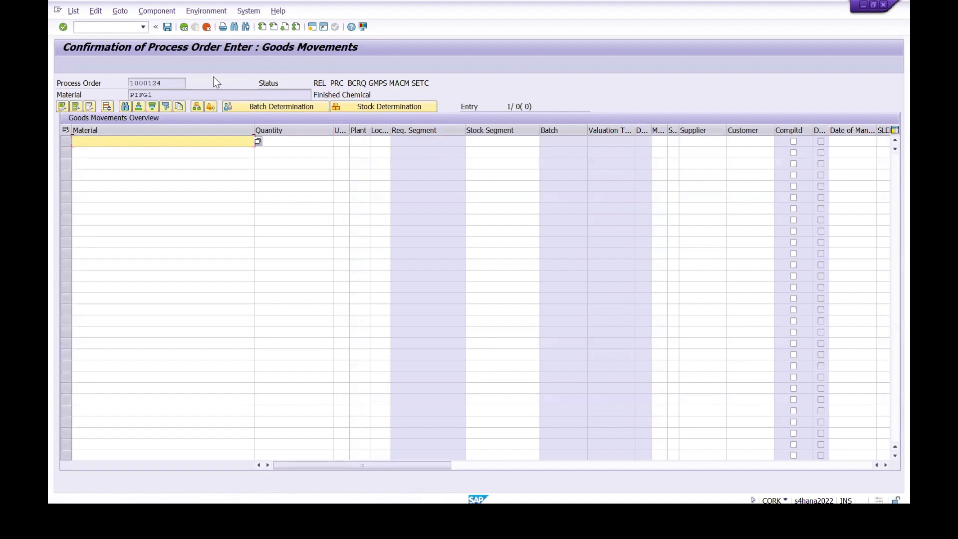
{"action": "left_click", "coordinate": [184, 27]}
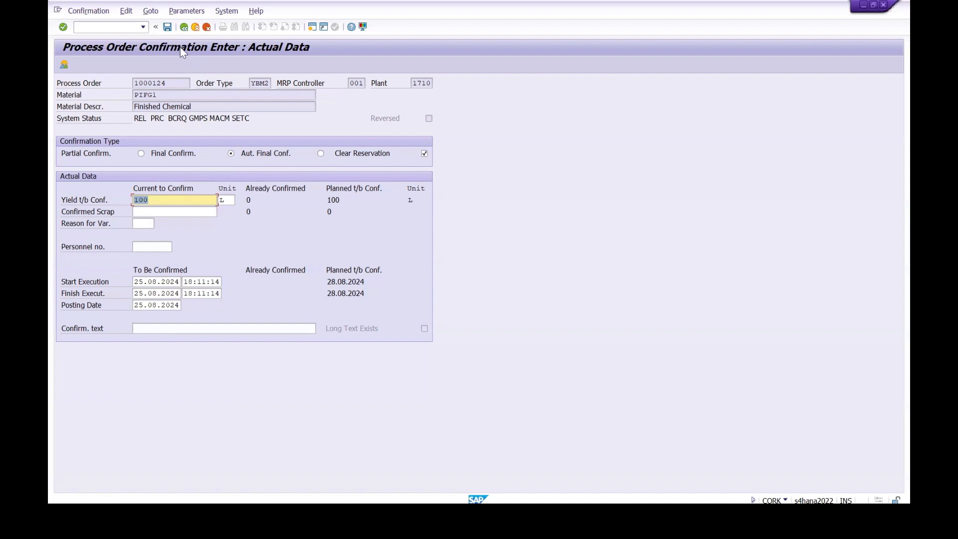
{"action": "left_click", "coordinate": [168, 27]}
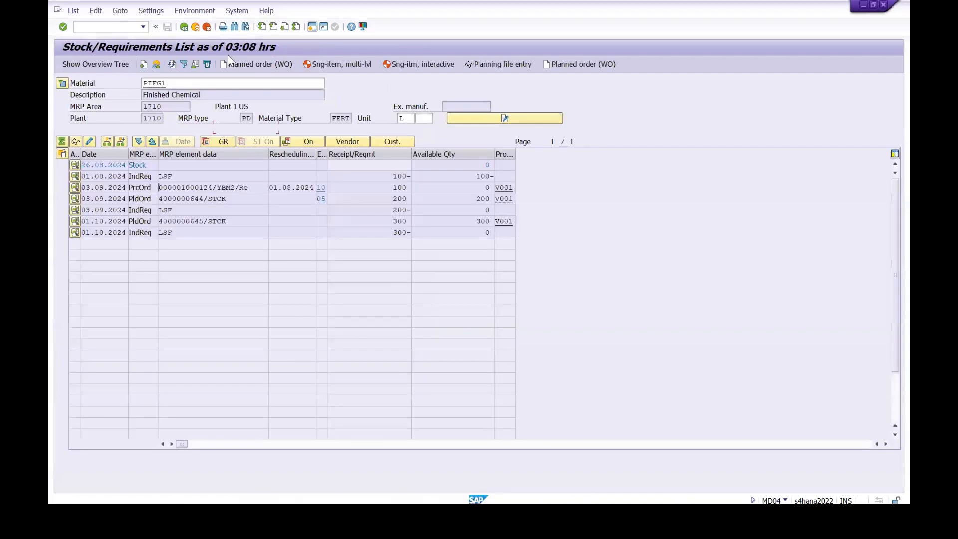
Step: Refresh PIFG1's stock/requirements list and display the process order to check its system status for the confirmation
{"action": "left_click", "coordinate": [172, 65]}
{"action": "left_click", "coordinate": [74, 189]}
{"action": "left_click", "coordinate": [313, 246]}
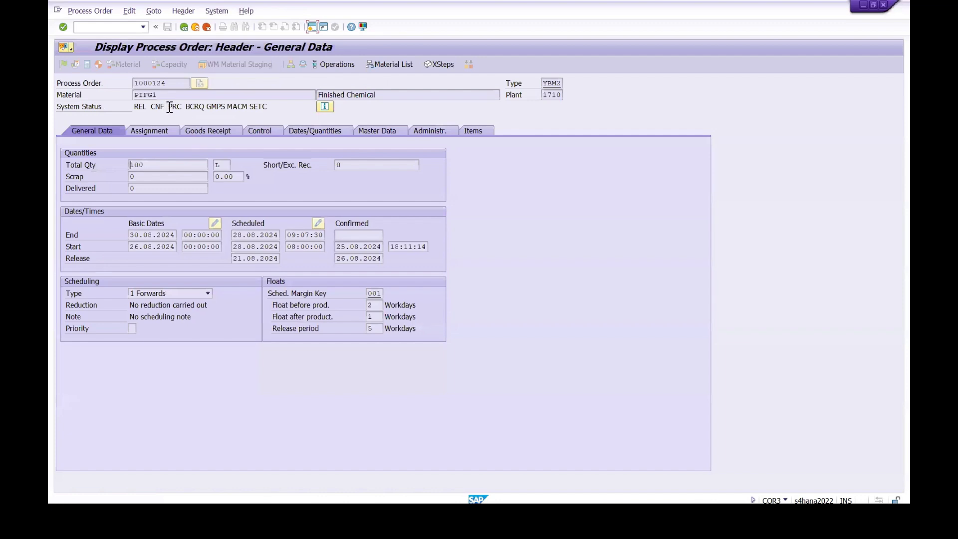
{"action": "left_click_drag", "start_coordinate": [168, 108], "coordinate": [148, 110]}
{"action": "left_click", "coordinate": [148, 110]}
Step: Display the process order's operation overview to examine the operation statuses, and return to the stock/requirements list
{"action": "left_click", "coordinate": [349, 64]}
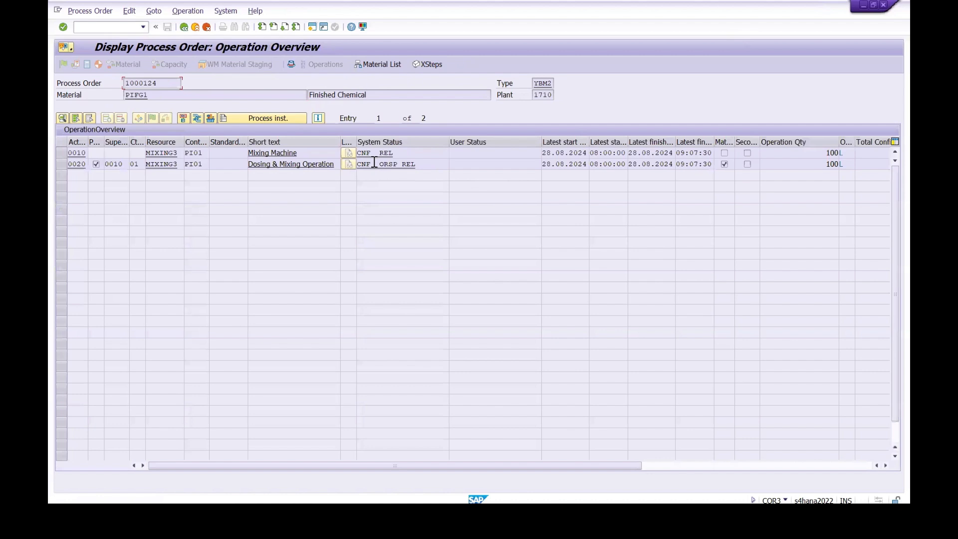
{"action": "left_click", "coordinate": [184, 27]}
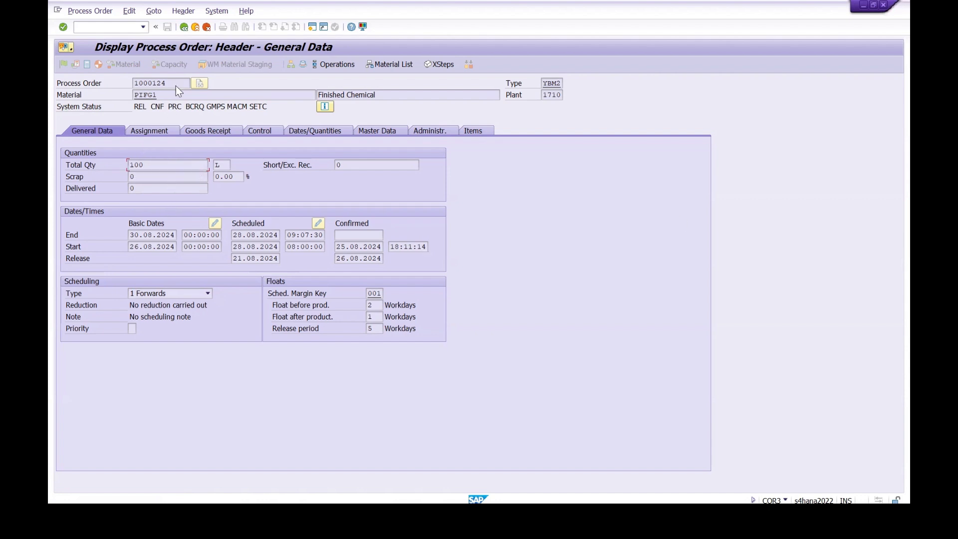
{"action": "left_click", "coordinate": [183, 27]}
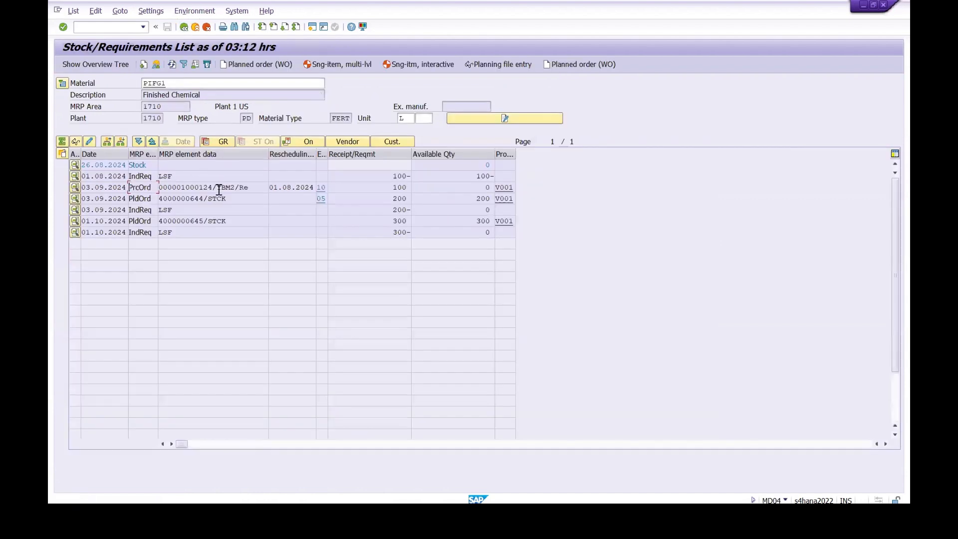
Step: Copy the process order number from the stock/requirements list, and close the Goods Issue and process order confirmation sessions
{"action": "left_click_drag", "start_coordinate": [208, 191], "coordinate": [159, 190]}
{"action": "left_click", "coordinate": [168, 192]}
{"action": "left_click", "coordinate": [160, 189]}
{"action": "mouse_move", "coordinate": [610, 514]}
{"action": "mouse_move", "coordinate": [491, 514]}
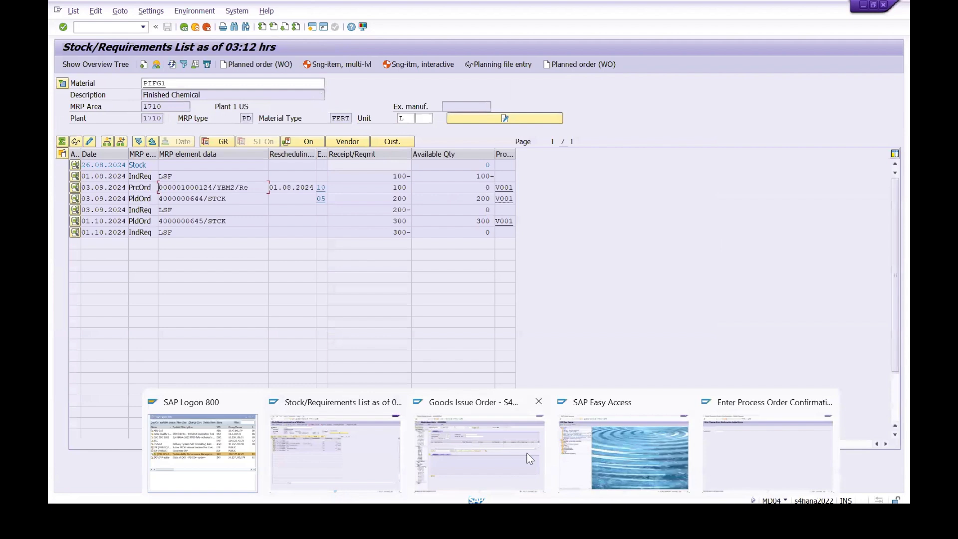
{"action": "left_click", "coordinate": [539, 401]}
{"action": "left_click", "coordinate": [755, 403]}
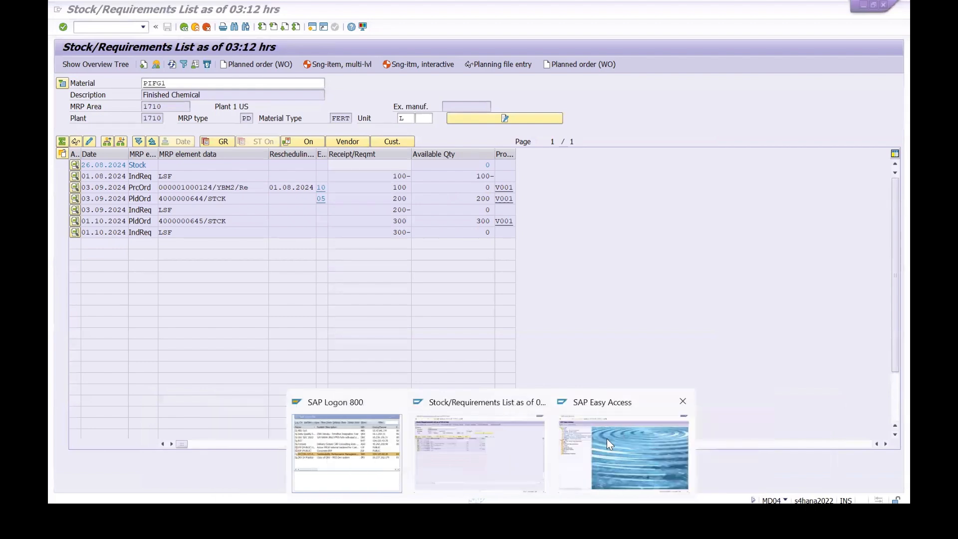
Step: Start MIGO in the free session and load a goods receipt (A01) against the process order, using reference R08 Order
{"action": "left_click", "coordinate": [605, 438]}
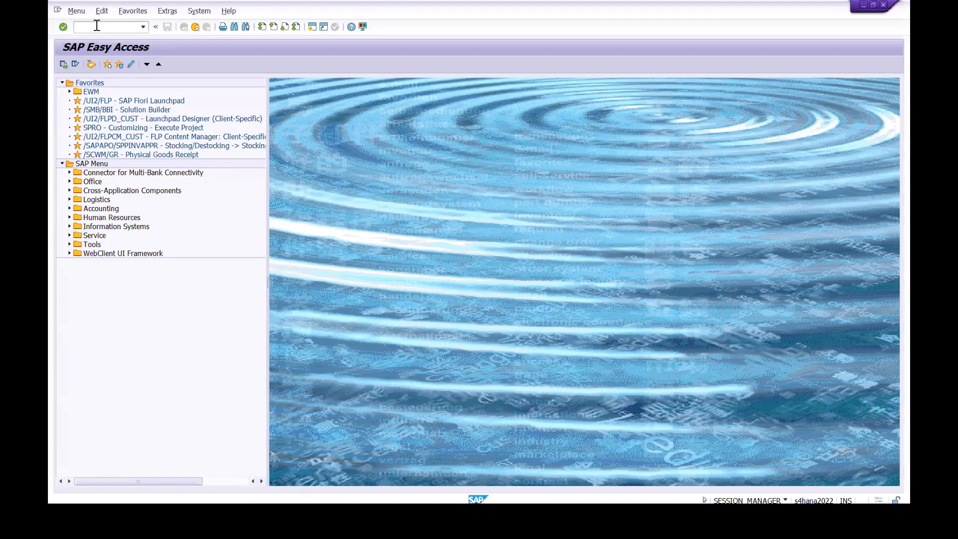
{"action": "type", "text": "MIGO"}
{"action": "key", "text": "Return"}
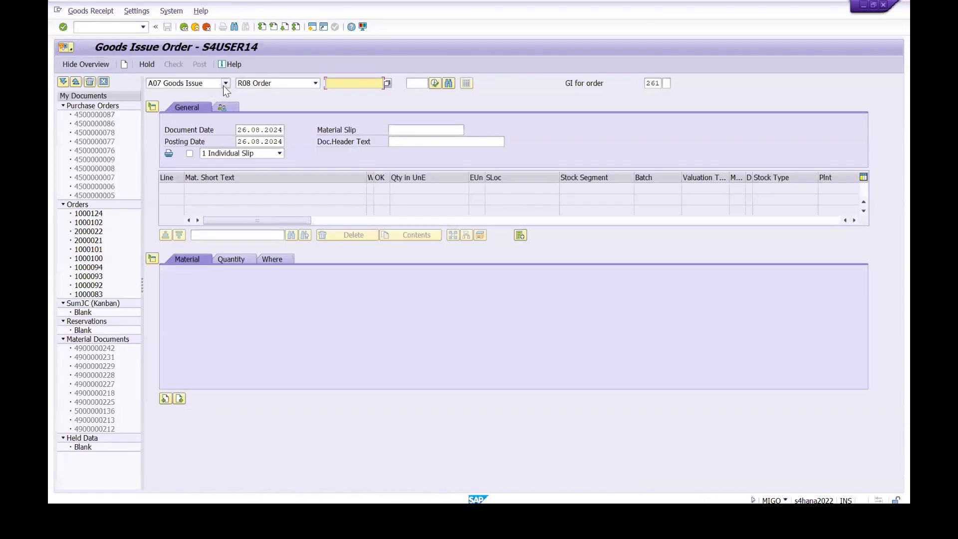
{"action": "left_click", "coordinate": [224, 84]}
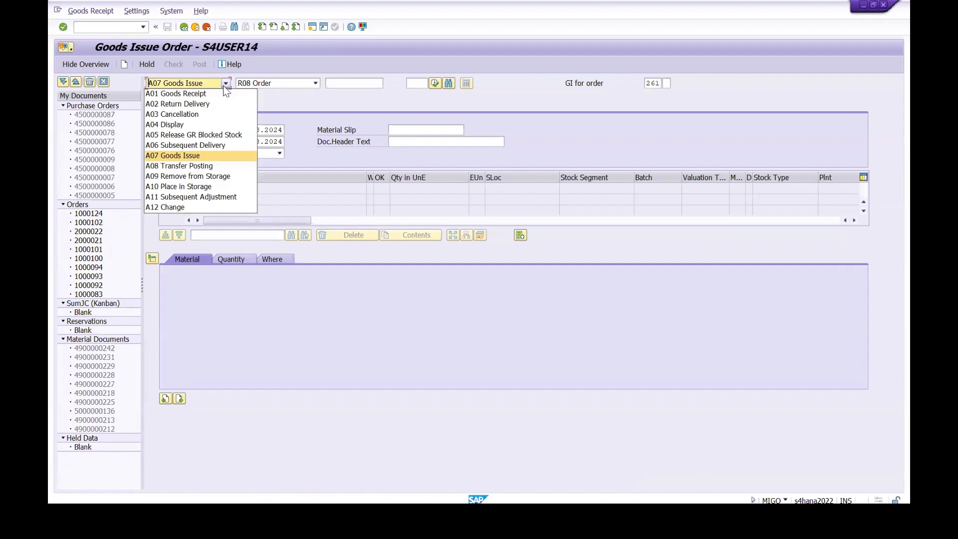
{"action": "left_click", "coordinate": [186, 96]}
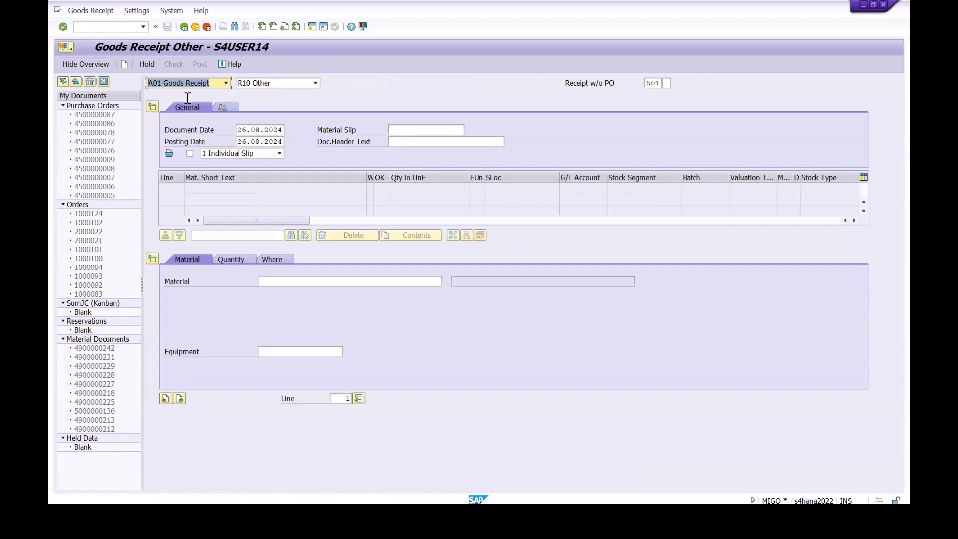
{"action": "left_click", "coordinate": [316, 84]}
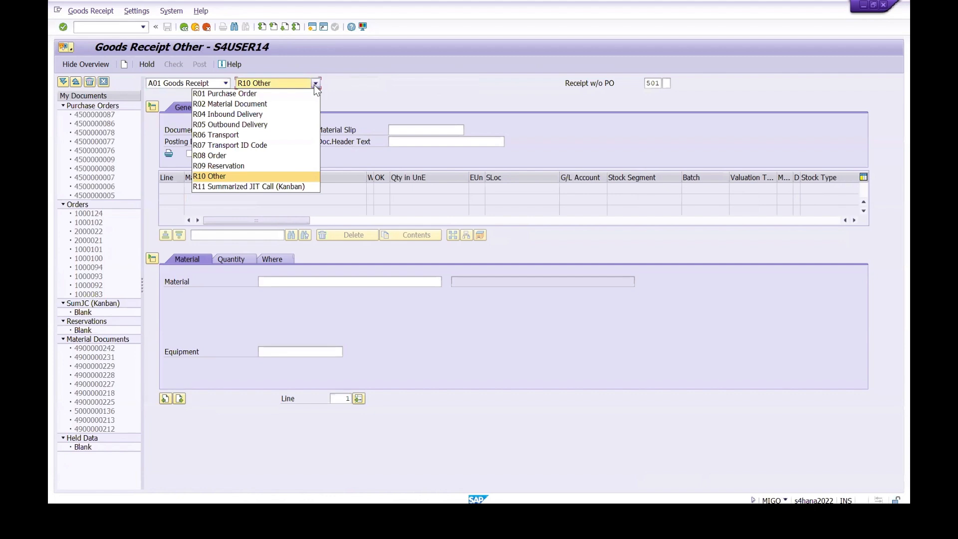
{"action": "left_click", "coordinate": [223, 156]}
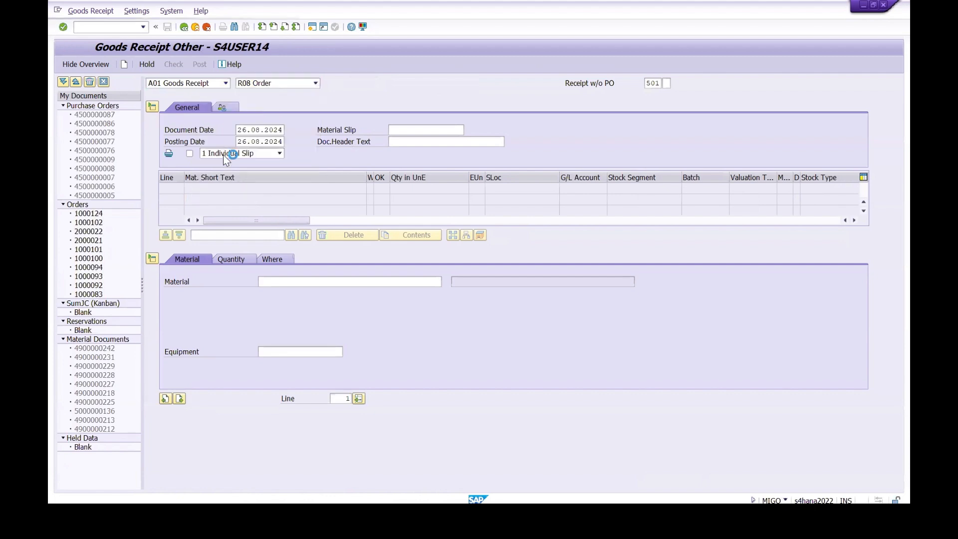
{"action": "key", "text": "ctrl+v"}
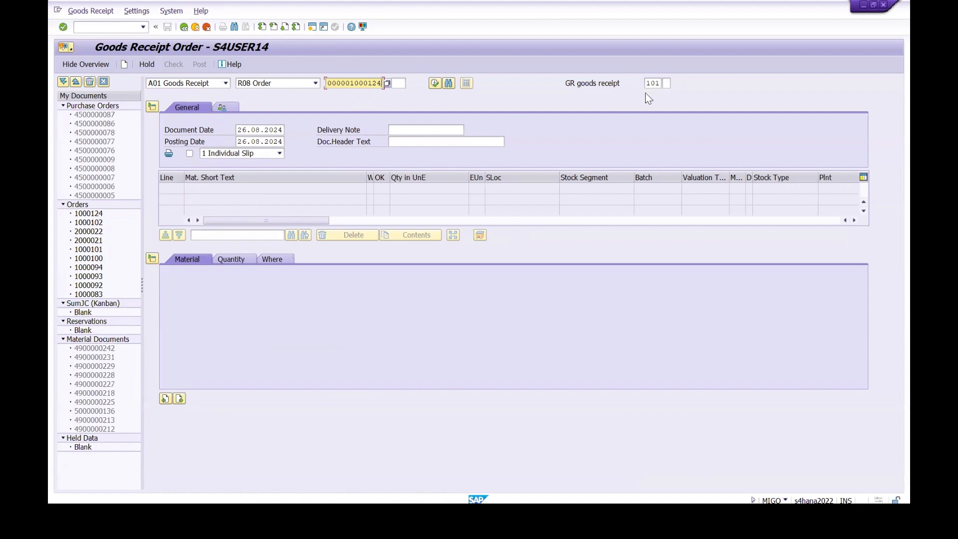
{"action": "key", "text": "Return"}
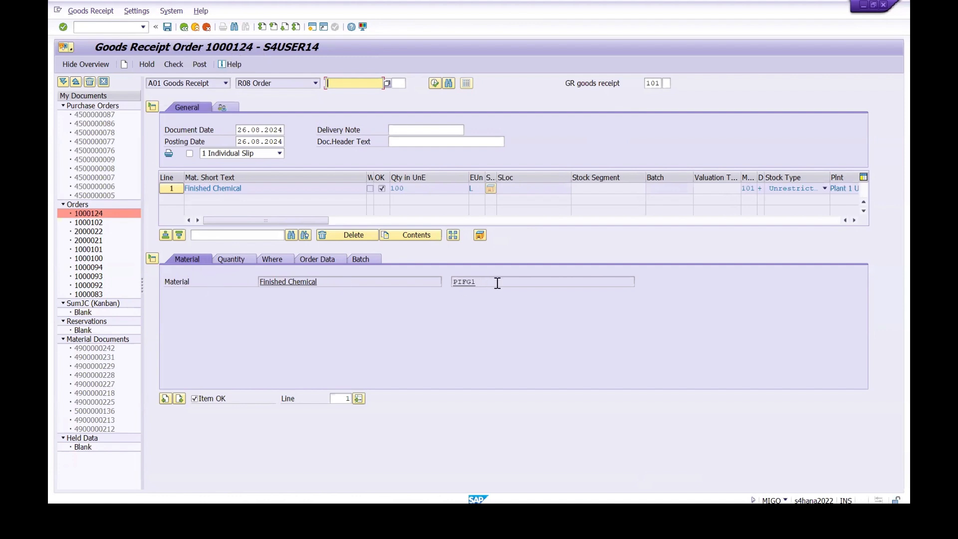
Step: Review the Finished Chemical receipt item's material and quantity, and set its storage location to 171C
{"action": "double_click", "coordinate": [455, 282]}
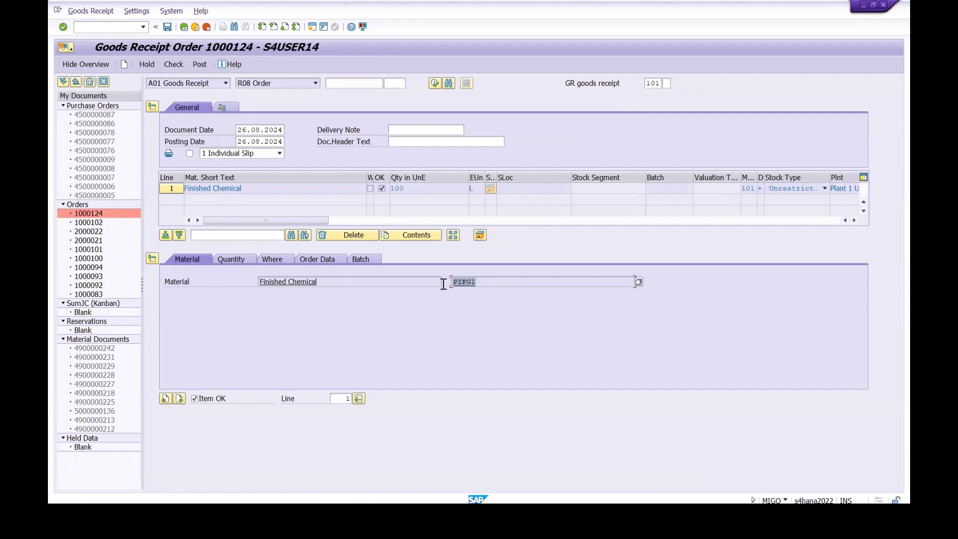
{"action": "left_click", "coordinate": [228, 257]}
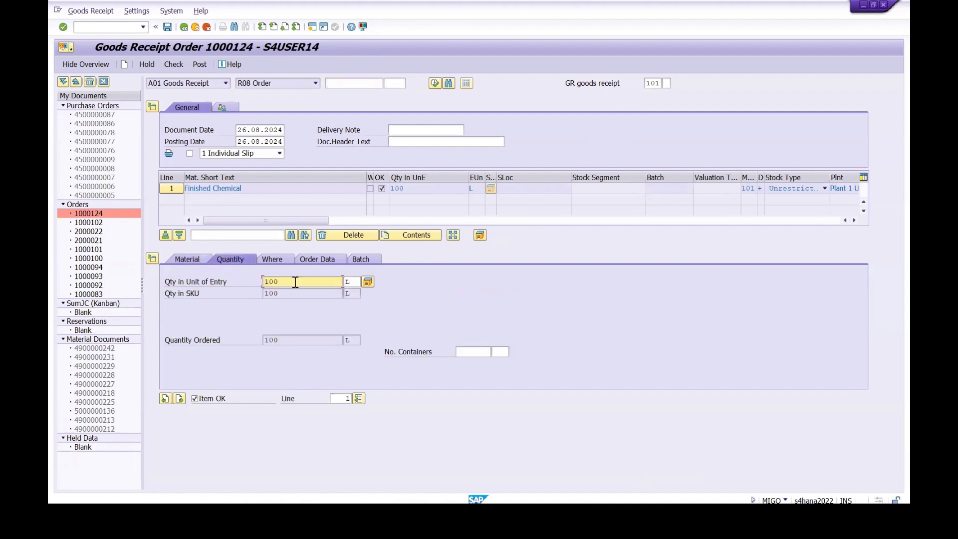
{"action": "left_click", "coordinate": [274, 261]}
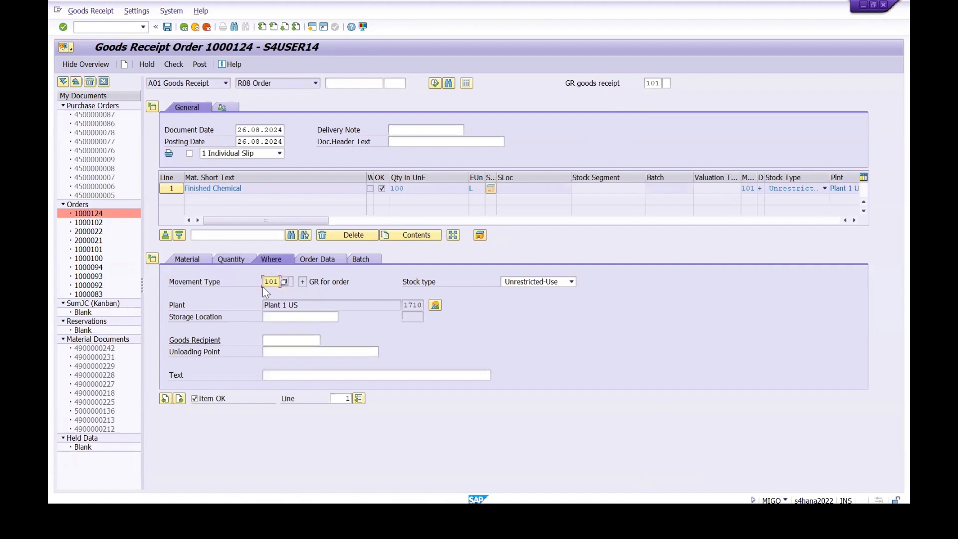
{"action": "left_click", "coordinate": [281, 318]}
{"action": "type", "text": "171c"}
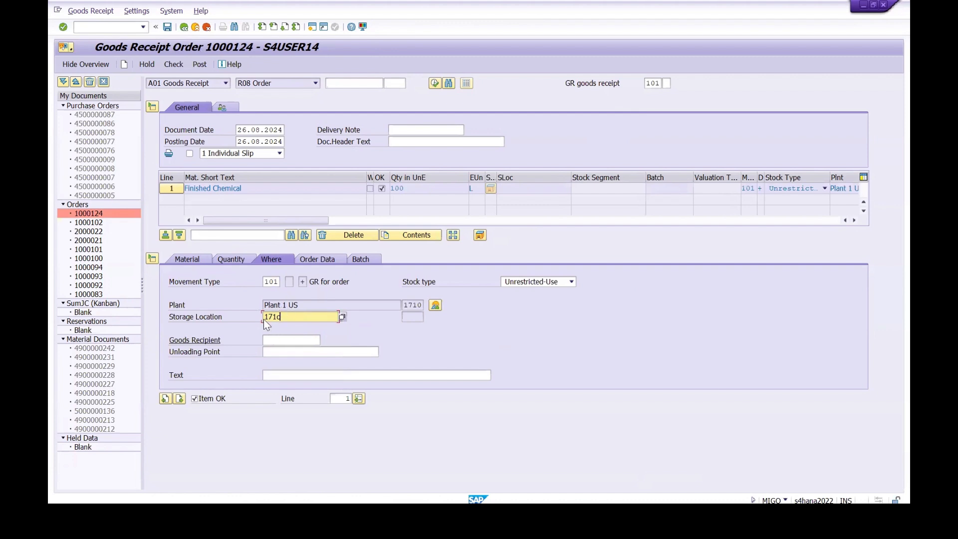
{"action": "key", "text": "Return"}
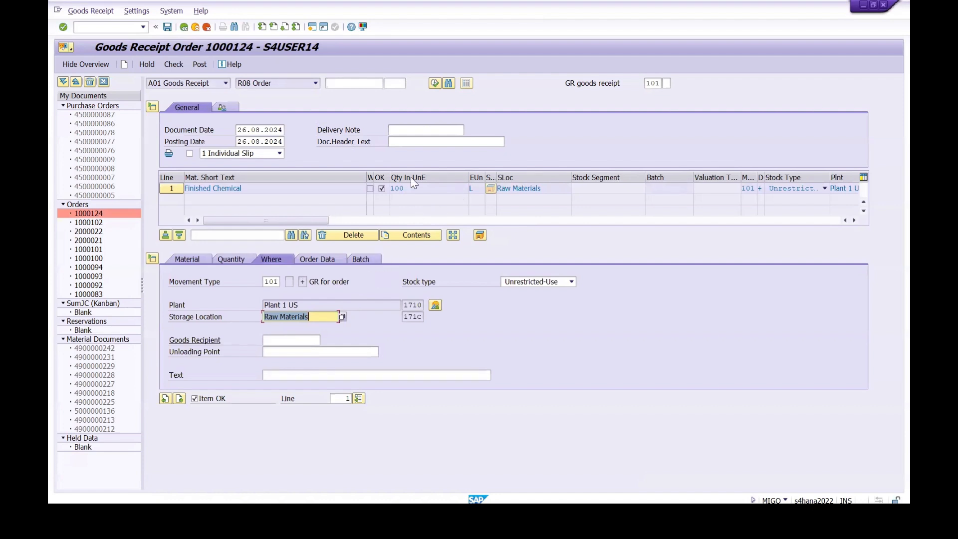
Step: Open the batch data of the Finished Chemical receipt item
{"action": "left_click", "coordinate": [362, 260]}
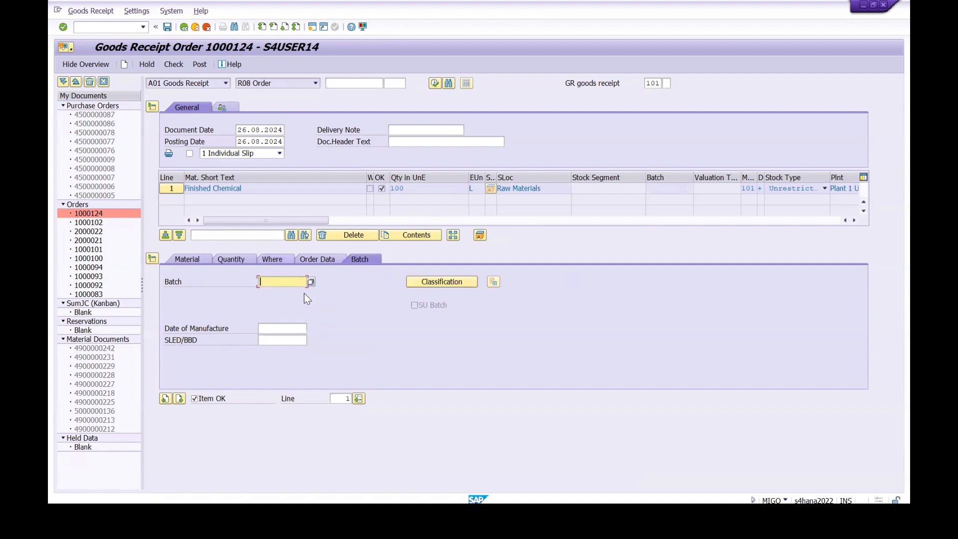
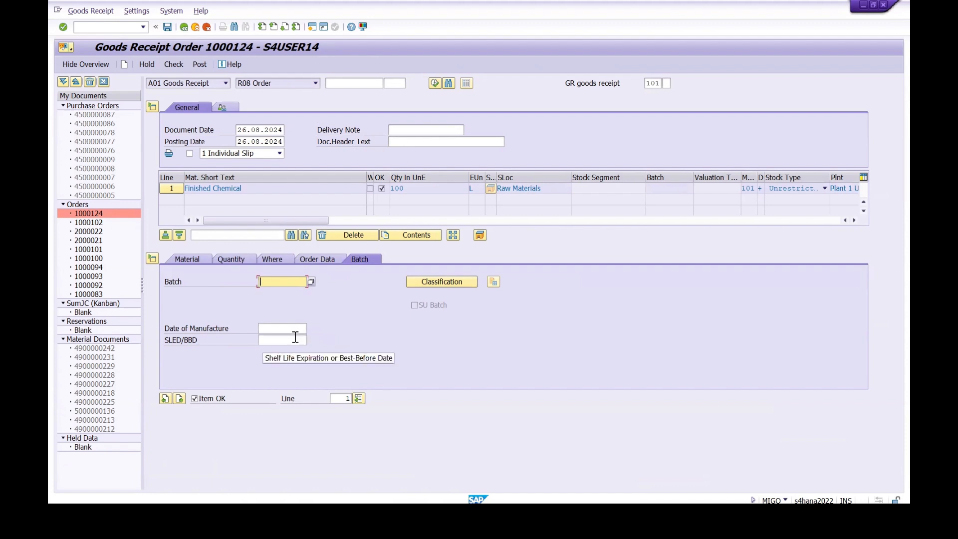
Step: Check the goods receipt to generate the batch, set its date of manufacture to 26.08.2024, and check the document again
{"action": "left_click", "coordinate": [178, 66]}
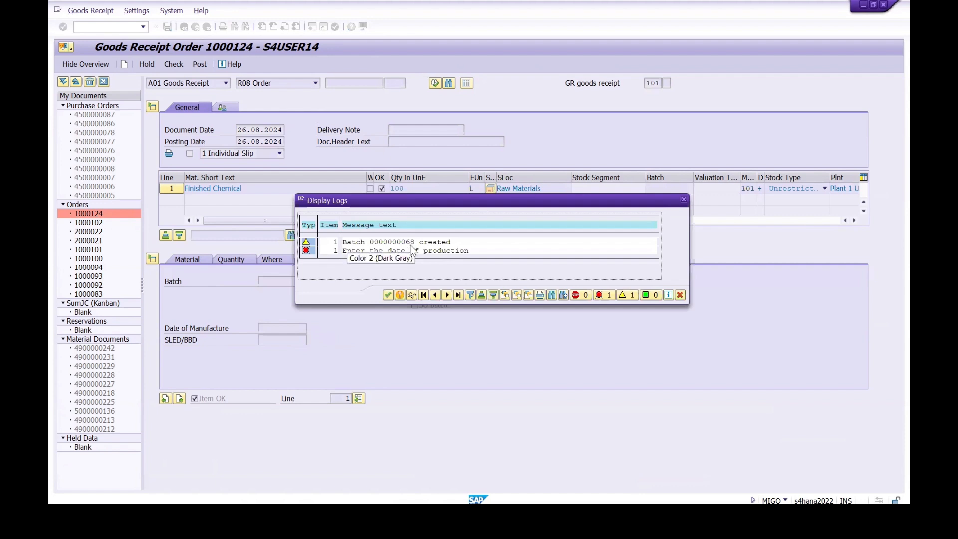
{"action": "left_click", "coordinate": [386, 294]}
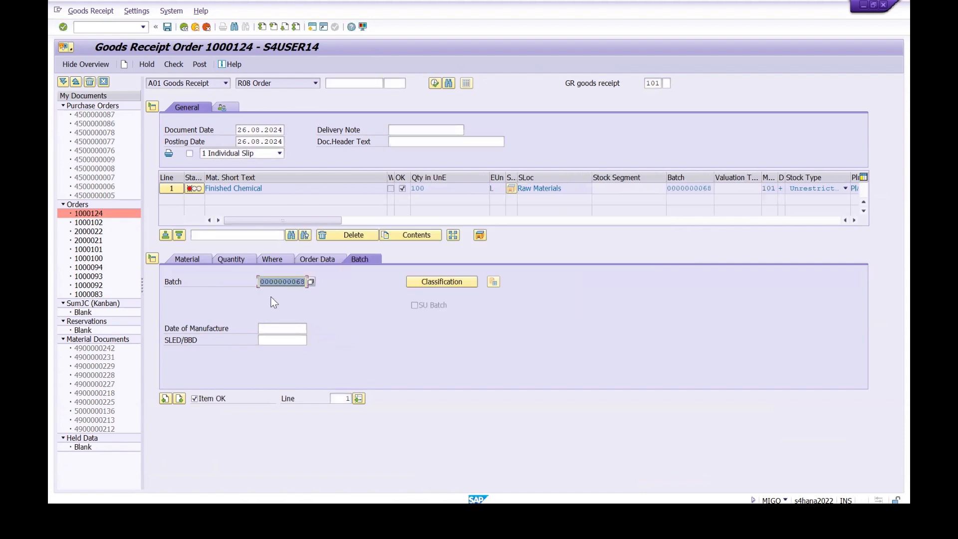
{"action": "left_click", "coordinate": [291, 329]}
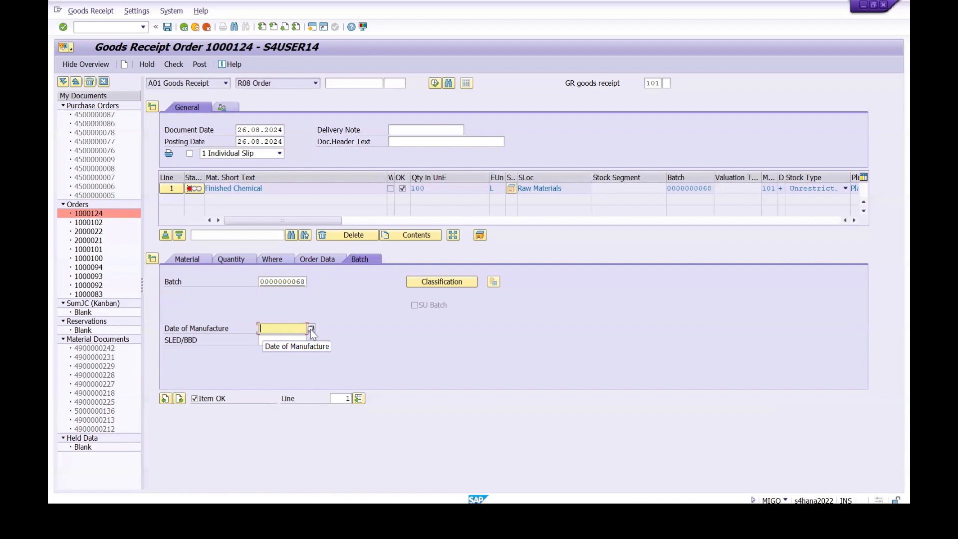
{"action": "left_click", "coordinate": [311, 329]}
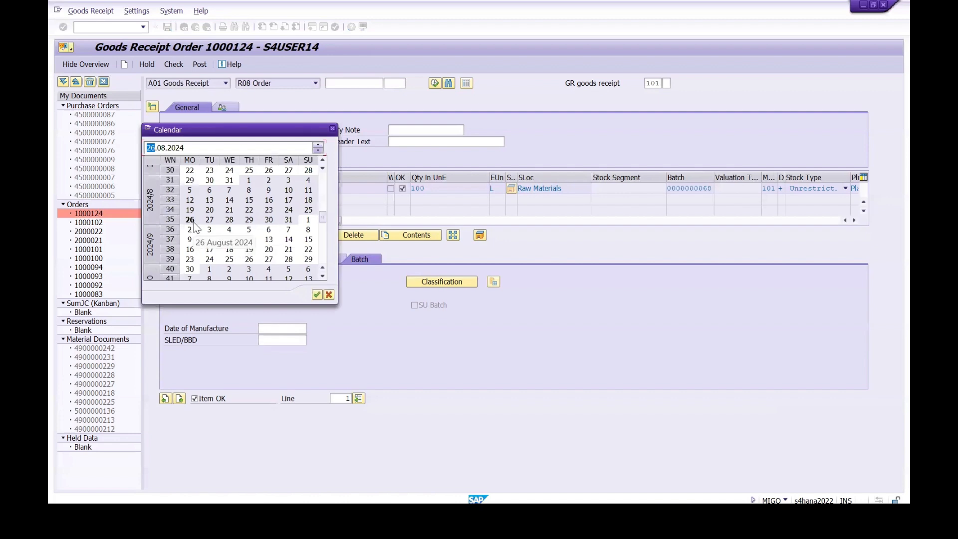
{"action": "double_click", "coordinate": [193, 223]}
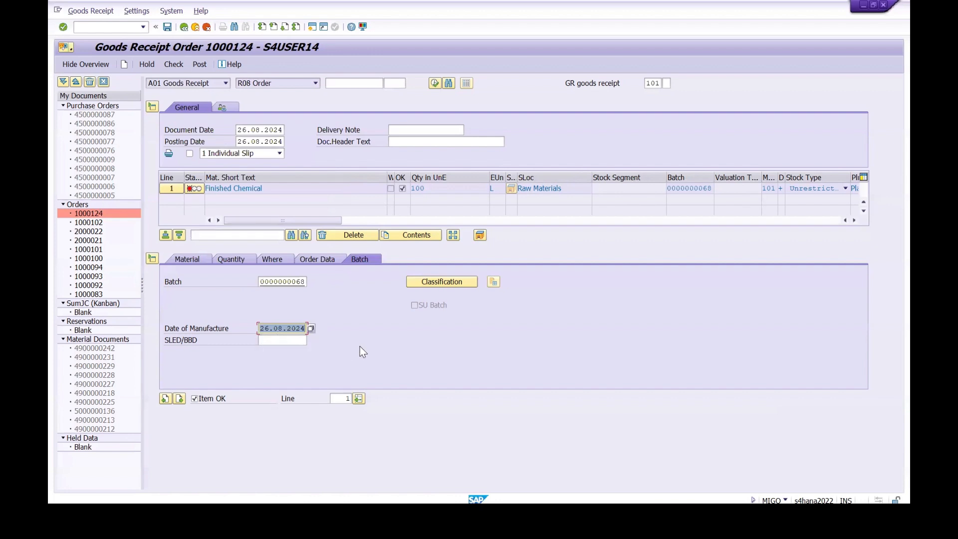
{"action": "left_click", "coordinate": [168, 68]}
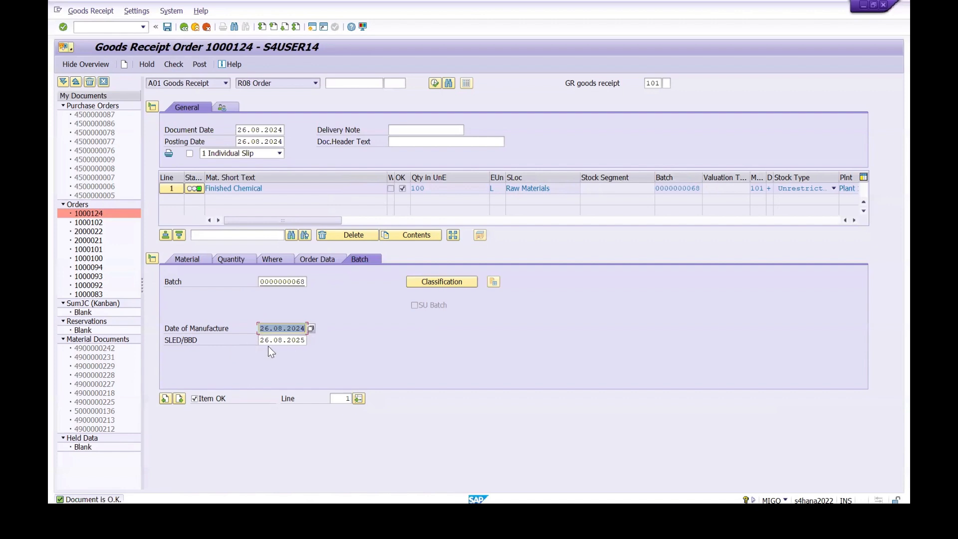
{"action": "left_click", "coordinate": [293, 341]}
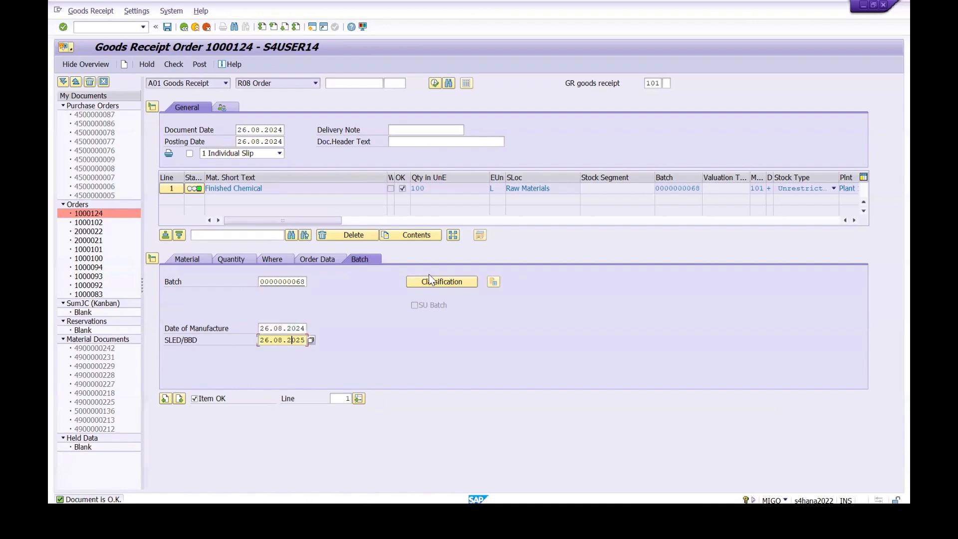
Step: Set the PH VALUE characteristic to 5 in the batch classification and post the goods receipt
{"action": "left_click", "coordinate": [442, 283]}
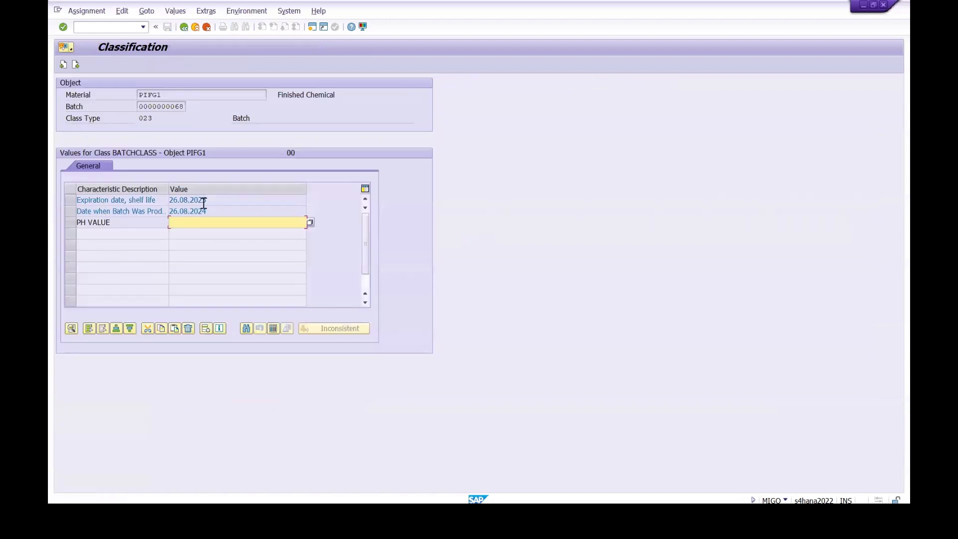
{"action": "left_click_drag", "start_coordinate": [209, 200], "coordinate": [154, 217]}
{"action": "left_click", "coordinate": [135, 260]}
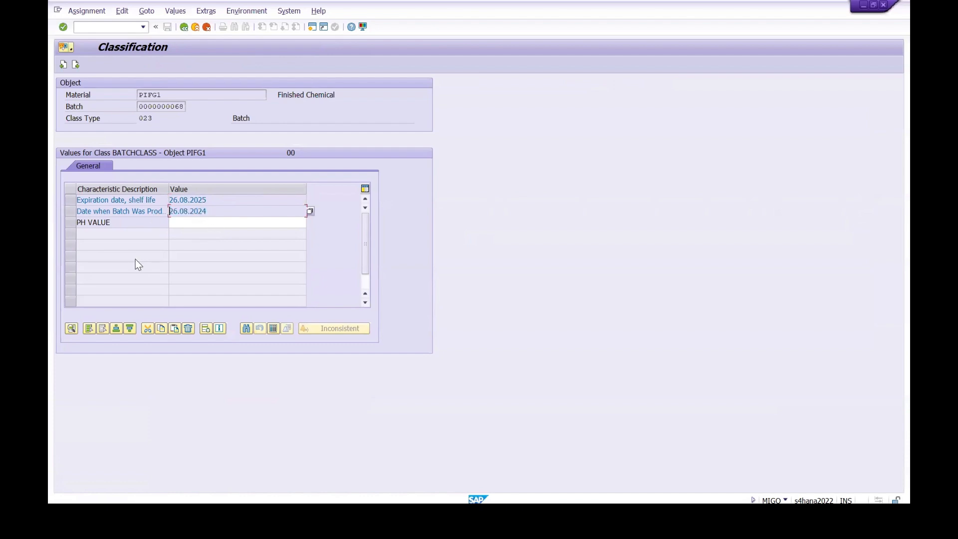
{"action": "left_click", "coordinate": [206, 222]}
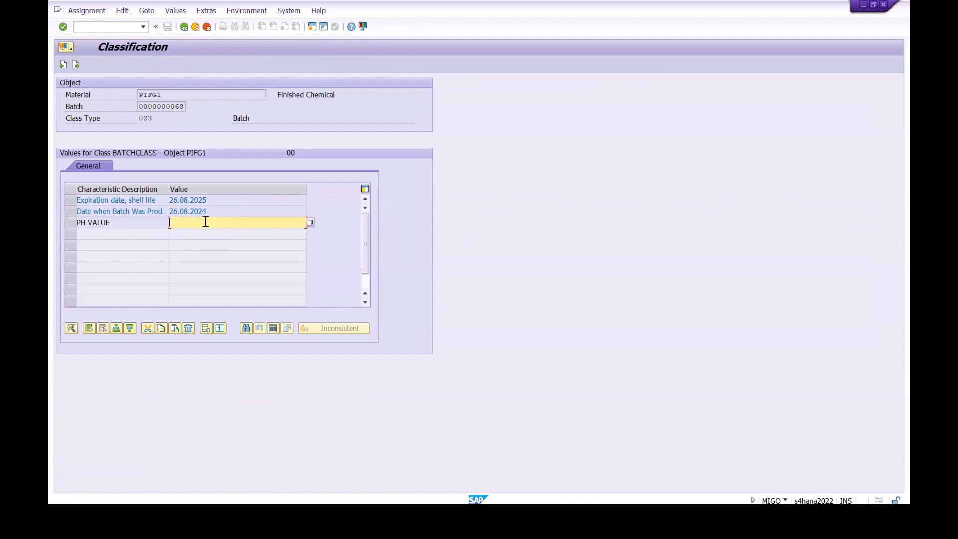
{"action": "type", "text": "5"}
{"action": "left_click", "coordinate": [76, 65]}
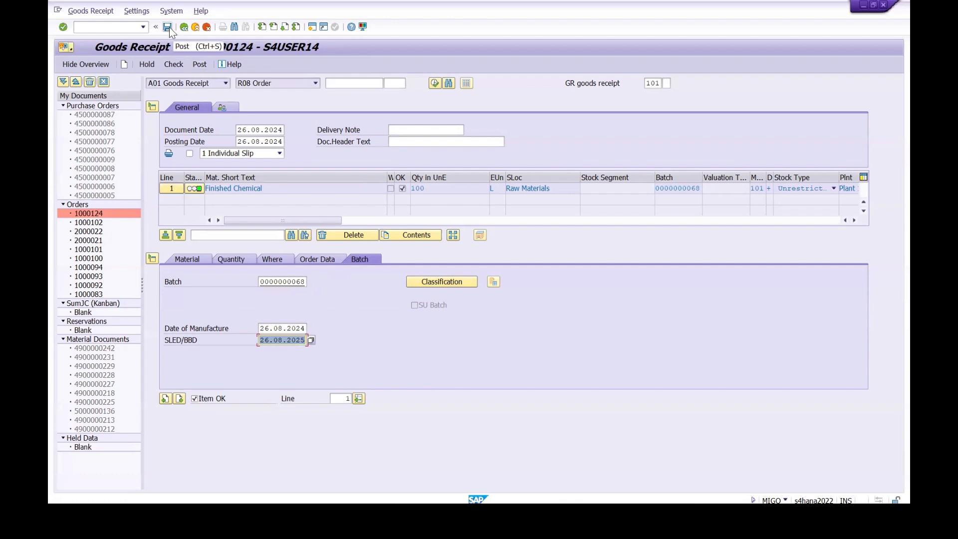
{"action": "left_click", "coordinate": [197, 64]}
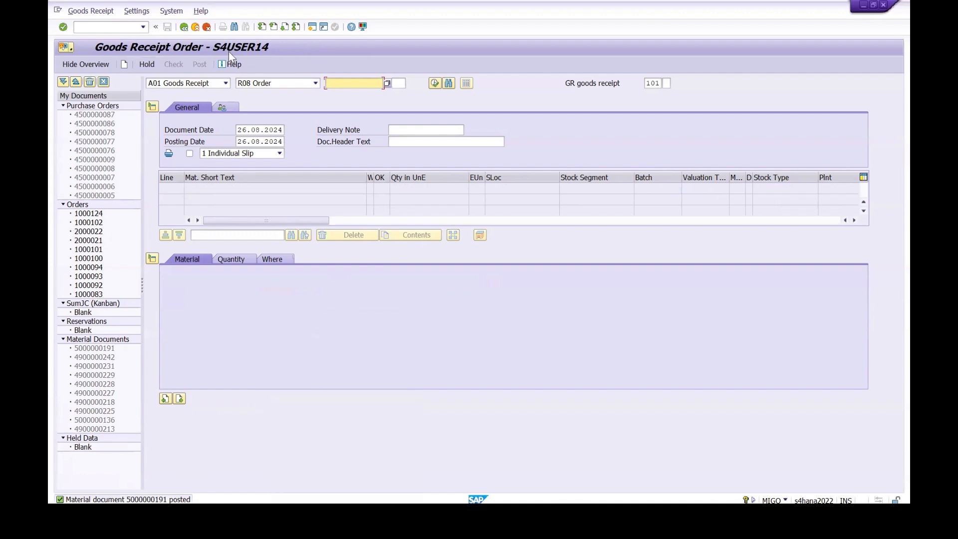
Step: Display the process order in COR3 and examine its system status and delivered quantity
{"action": "left_click", "coordinate": [98, 29]}
{"action": "type", "text": "/N COR3"}
{"action": "key", "text": "Return"}
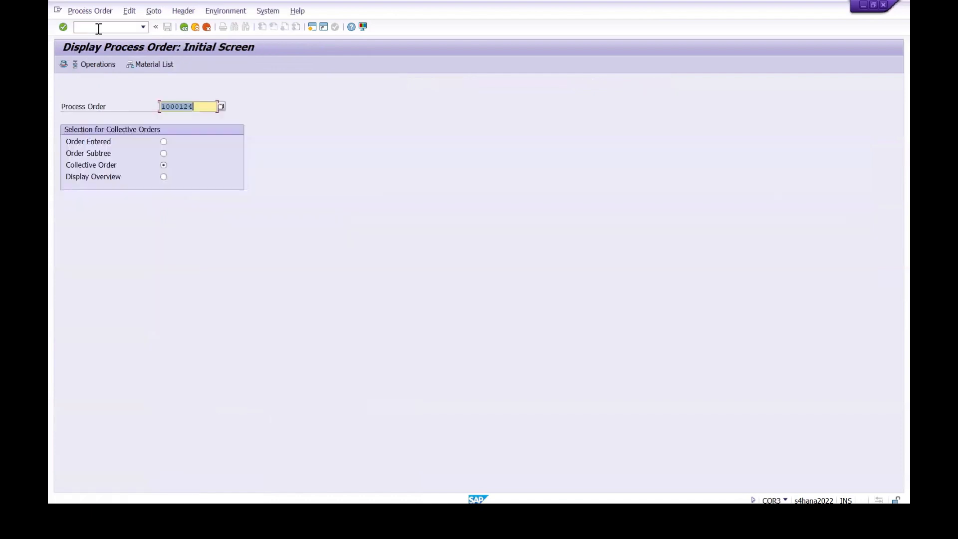
{"action": "key", "text": "Return"}
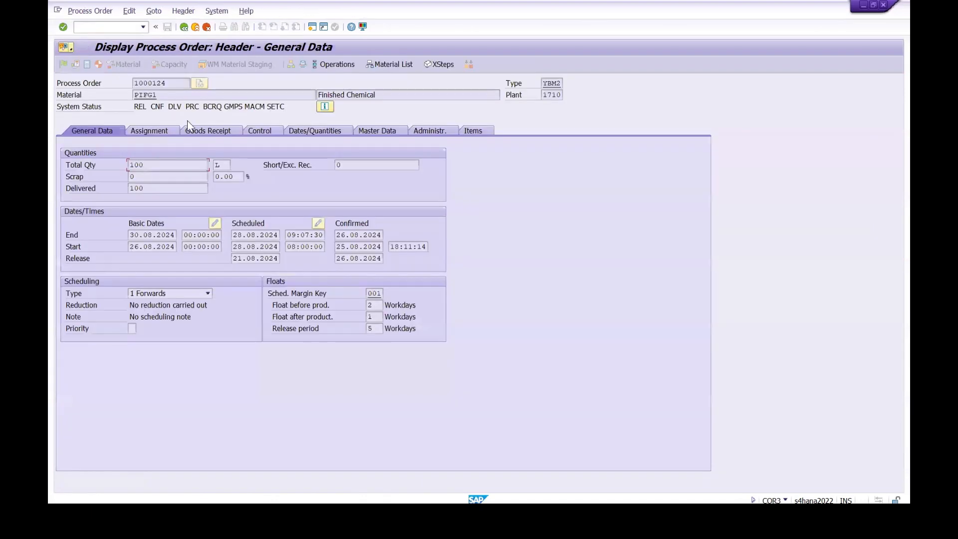
{"action": "left_click", "coordinate": [177, 107]}
{"action": "left_click", "coordinate": [146, 189]}
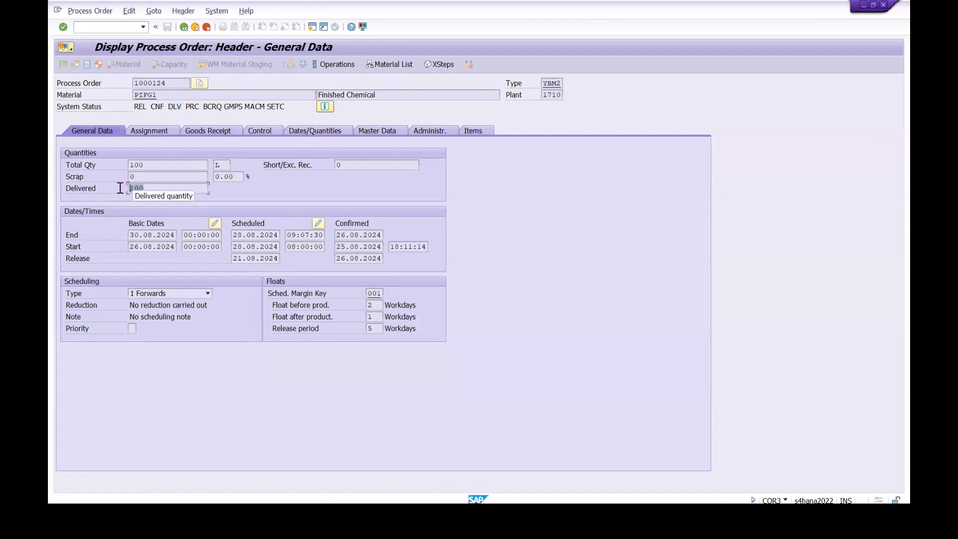
Step: List the order's documented goods movements and review the PIFG1 receipt's movement type, material document, batch and quantity
{"action": "left_click", "coordinate": [153, 11]}
{"action": "mouse_move", "coordinate": [155, 80]}
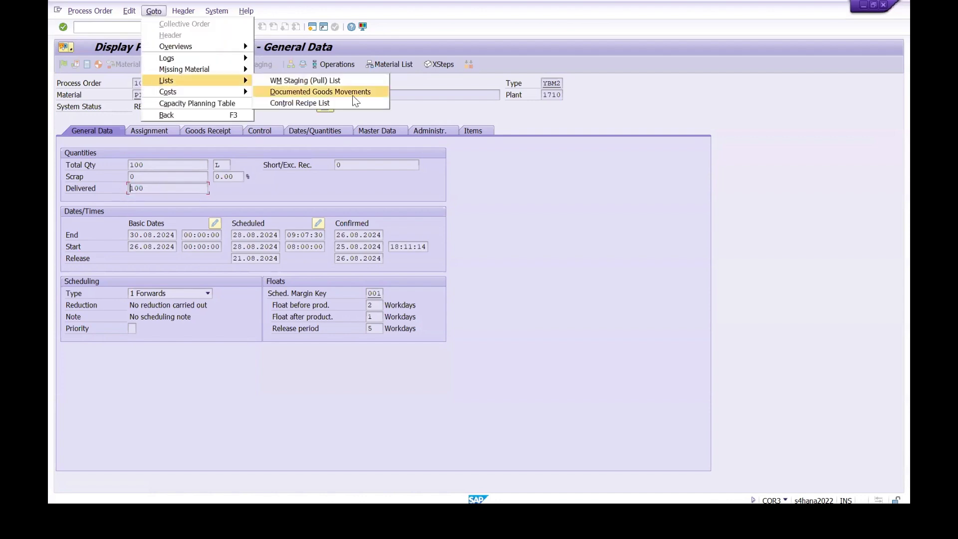
{"action": "left_click", "coordinate": [355, 101]}
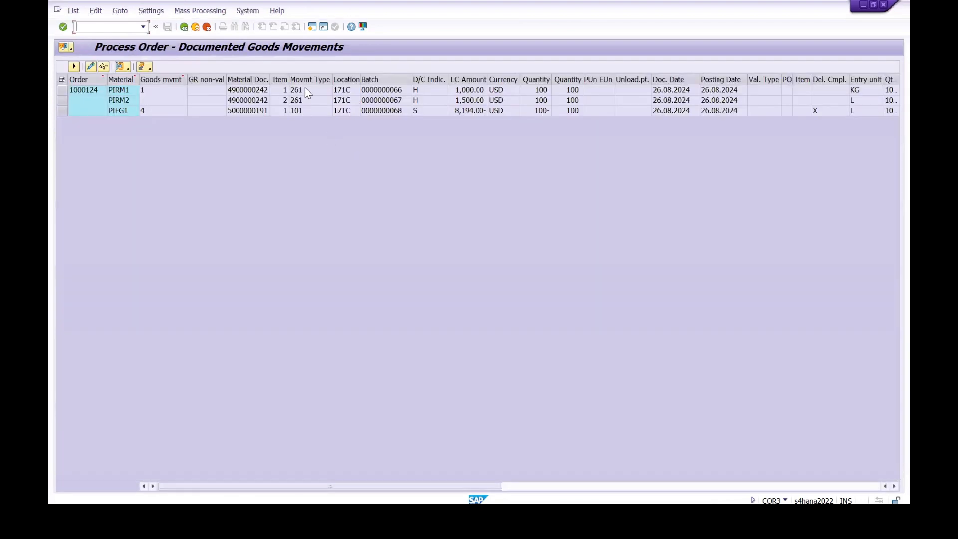
{"action": "left_click", "coordinate": [300, 111]}
{"action": "left_click", "coordinate": [247, 112]}
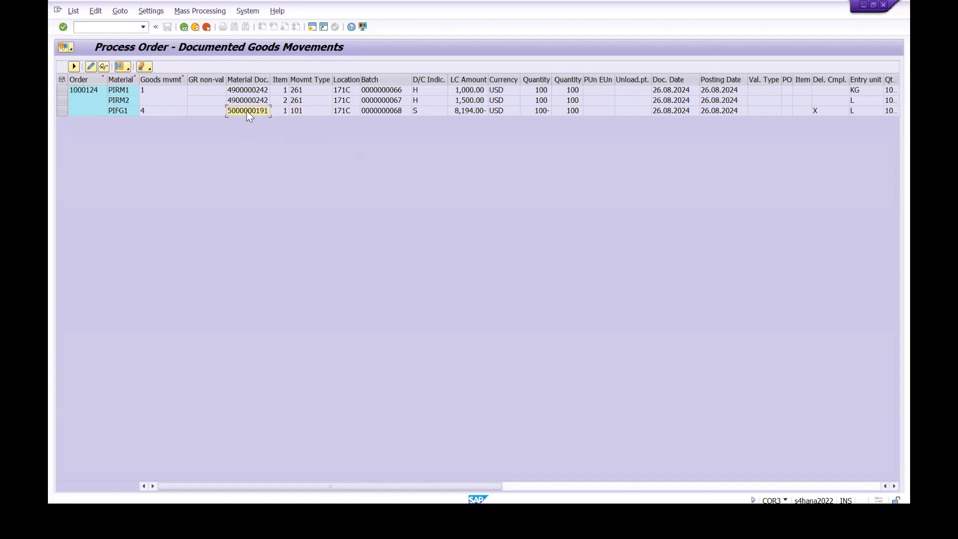
{"action": "left_click", "coordinate": [387, 111]}
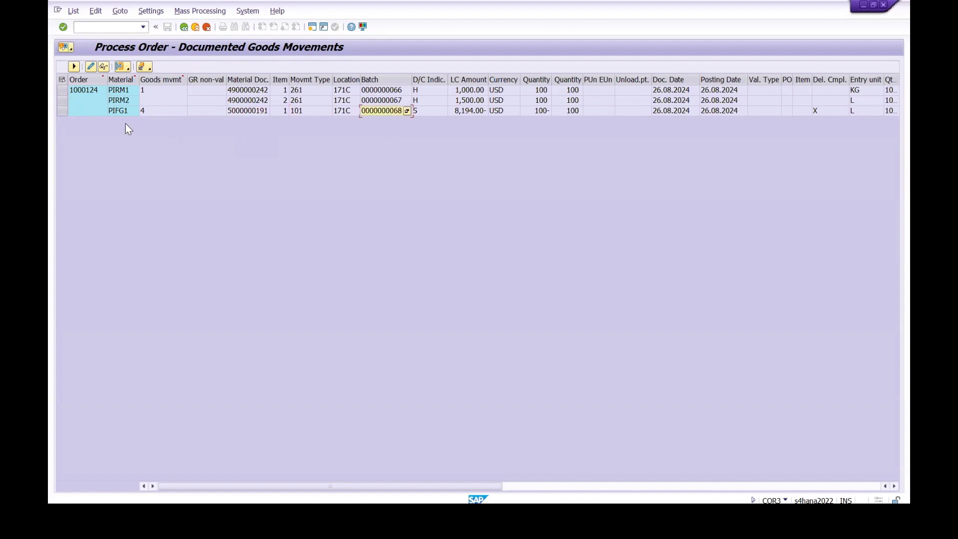
{"action": "left_click", "coordinate": [114, 110]}
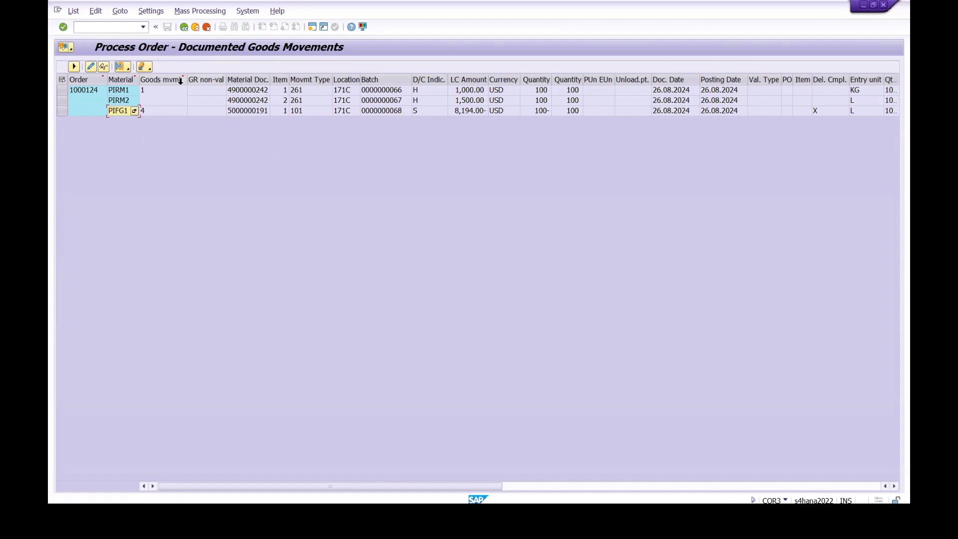
{"action": "left_click_drag", "start_coordinate": [187, 80], "coordinate": [167, 80]}
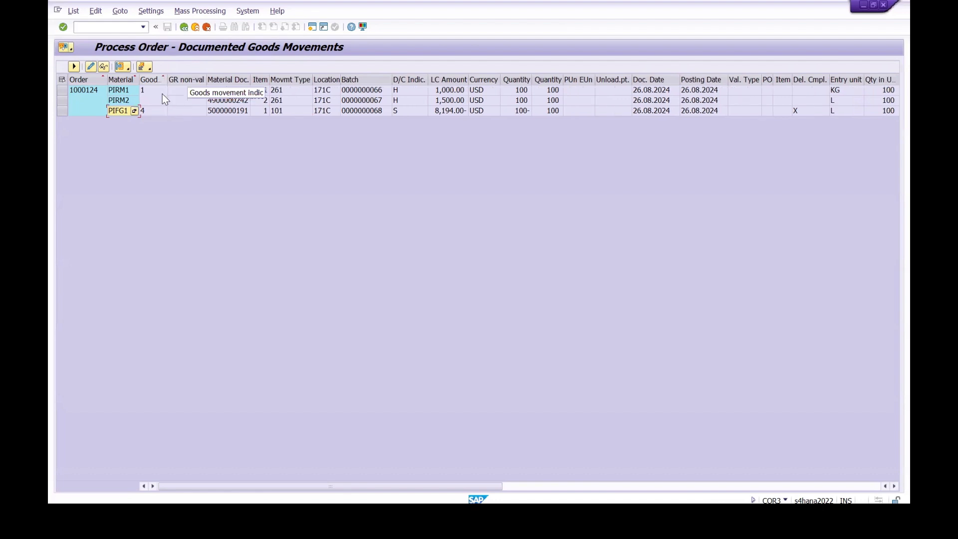
{"action": "left_click", "coordinate": [886, 114]}
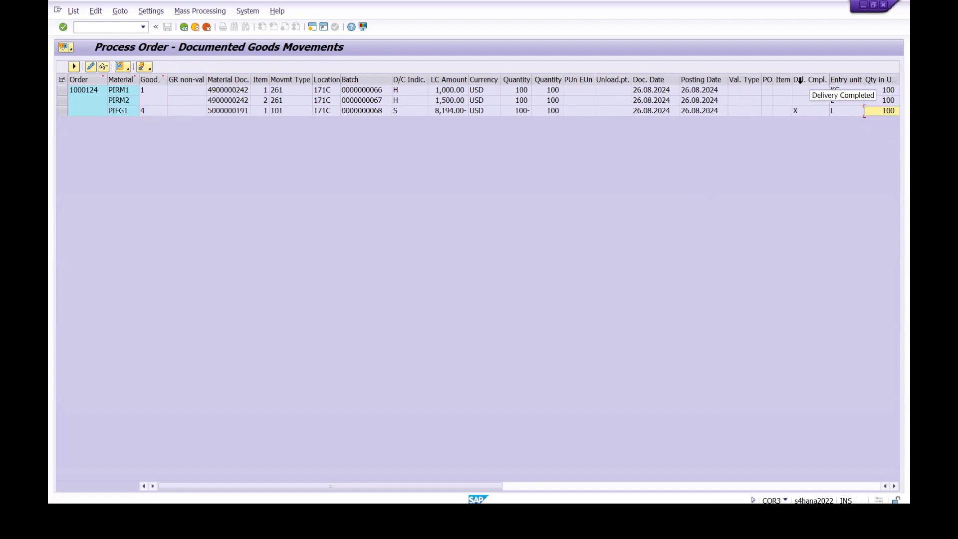
Step: Display the MD04 stock/requirements list for PIFG1 in plant 1710 and check the available stock quantity
{"action": "left_click", "coordinate": [113, 28]}
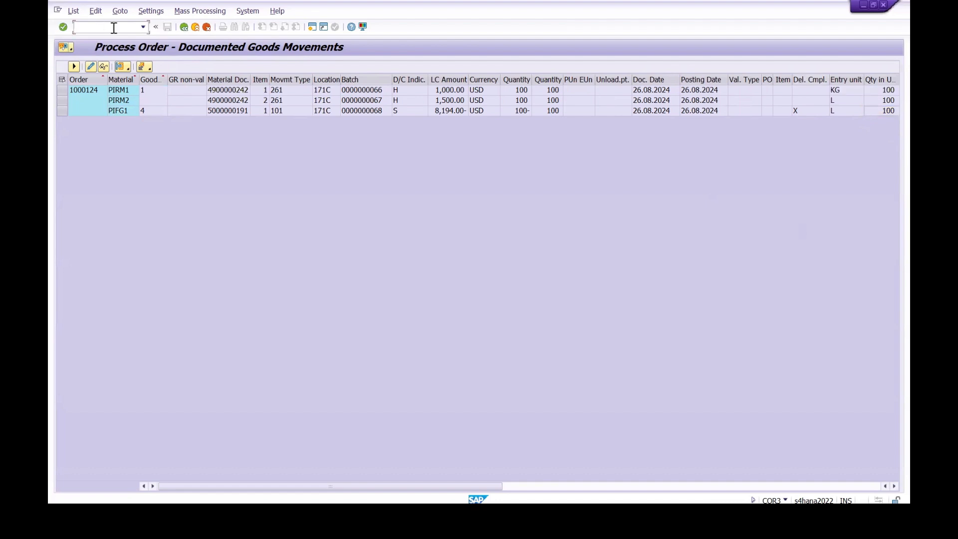
{"action": "type", "text": "/N COR3"}
{"action": "key", "text": "BackSpace"}
{"action": "key", "text": "BackSpace"}
{"action": "key", "text": "BackSpace"}
{"action": "key", "text": "BackSpace"}
{"action": "key", "text": "BackSpace"}
{"action": "key", "text": "BackSpace"}
{"action": "key", "text": "BackSpace"}
{"action": "type", "text": "/N MD04"}
{"action": "key", "text": "Return"}
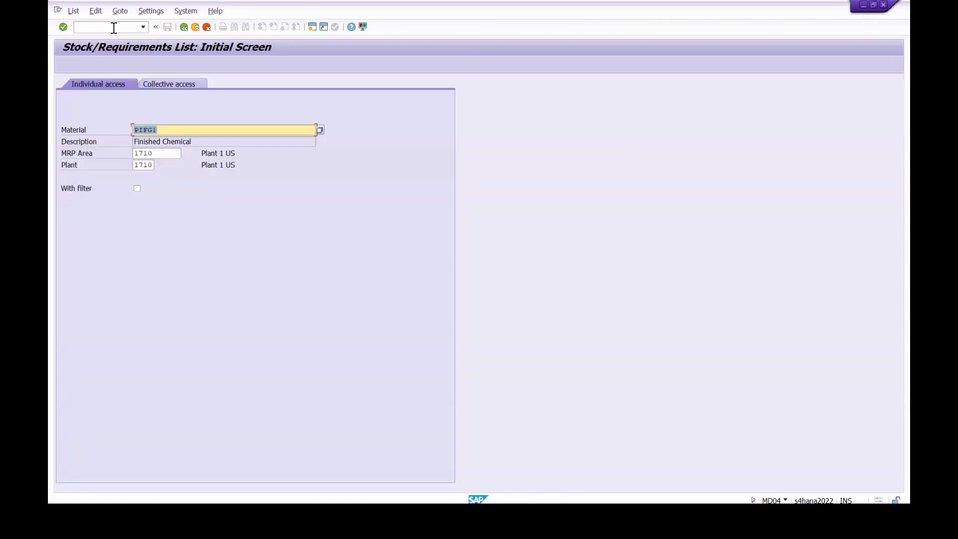
{"action": "key", "text": "Return"}
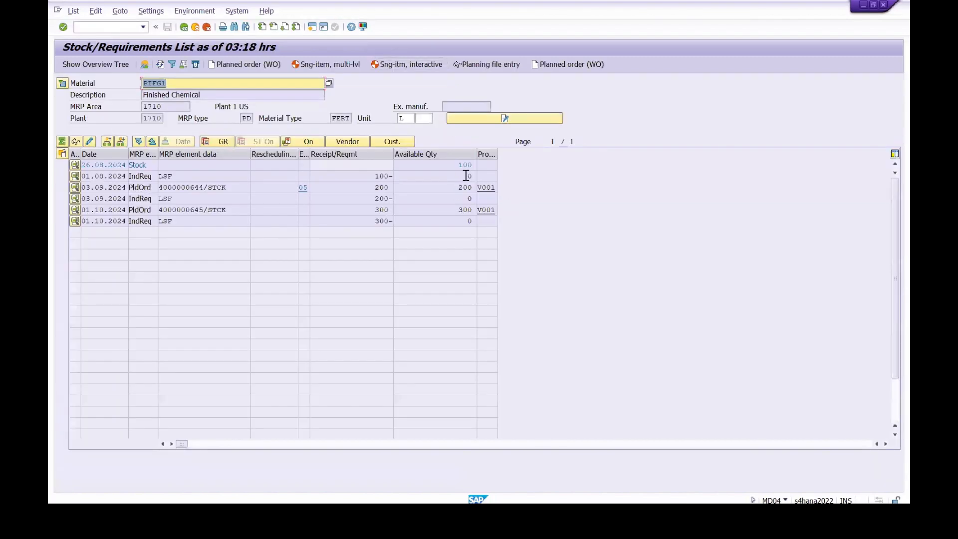
{"action": "left_click", "coordinate": [458, 164]}
{"action": "left_click", "coordinate": [52, 188]}
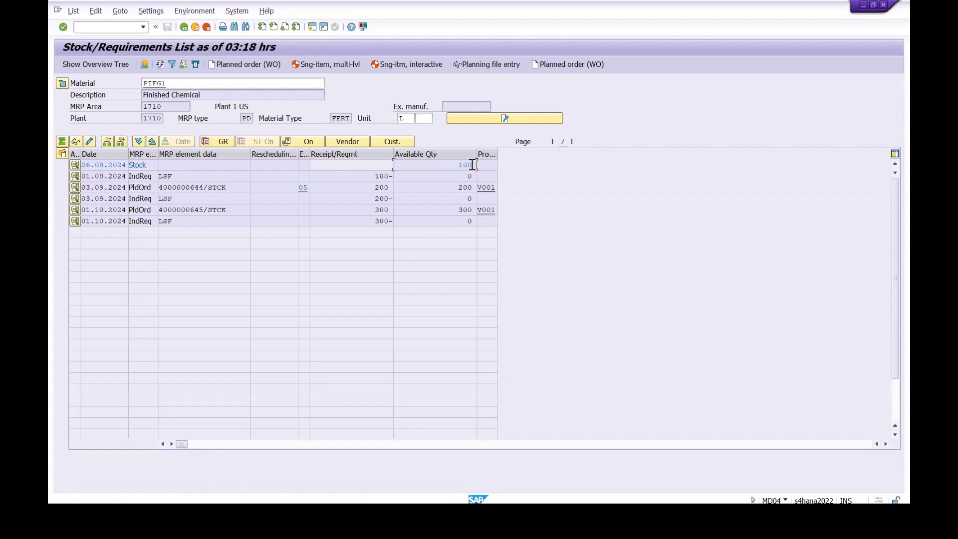
Step: Display the stock overview for PIFG1 and examine the batch's unrestricted-use stock in storage location 171C
{"action": "left_click", "coordinate": [99, 165]}
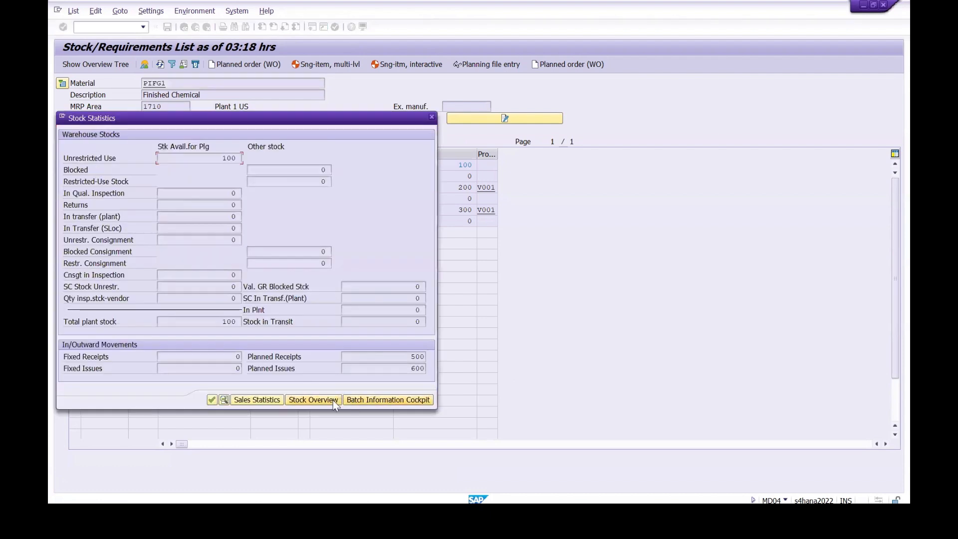
{"action": "left_click", "coordinate": [323, 400]}
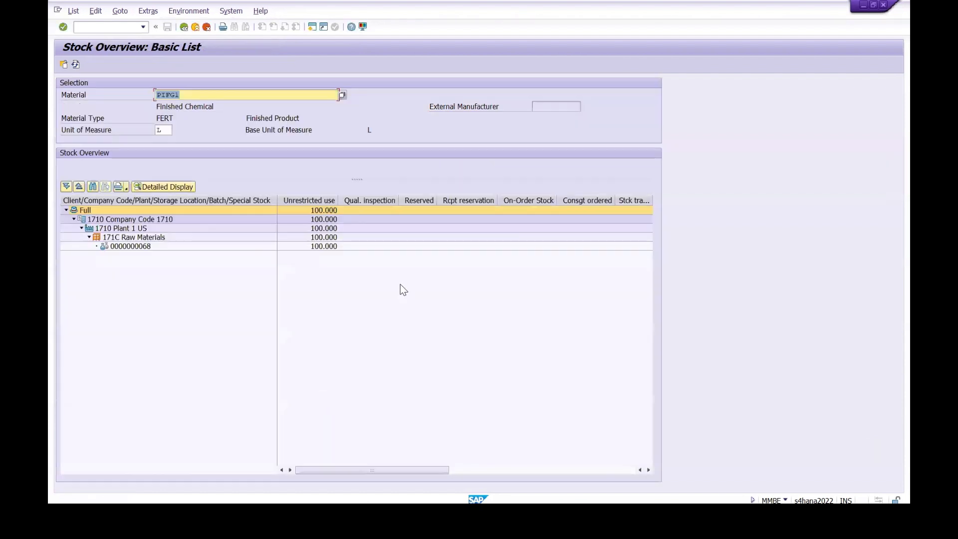
{"action": "left_click", "coordinate": [329, 247]}
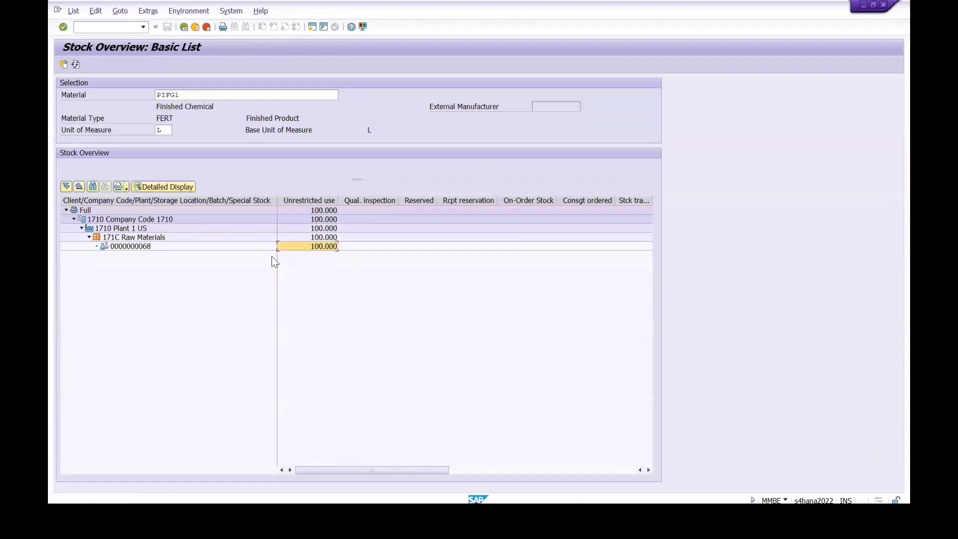
{"action": "left_click", "coordinate": [138, 246]}
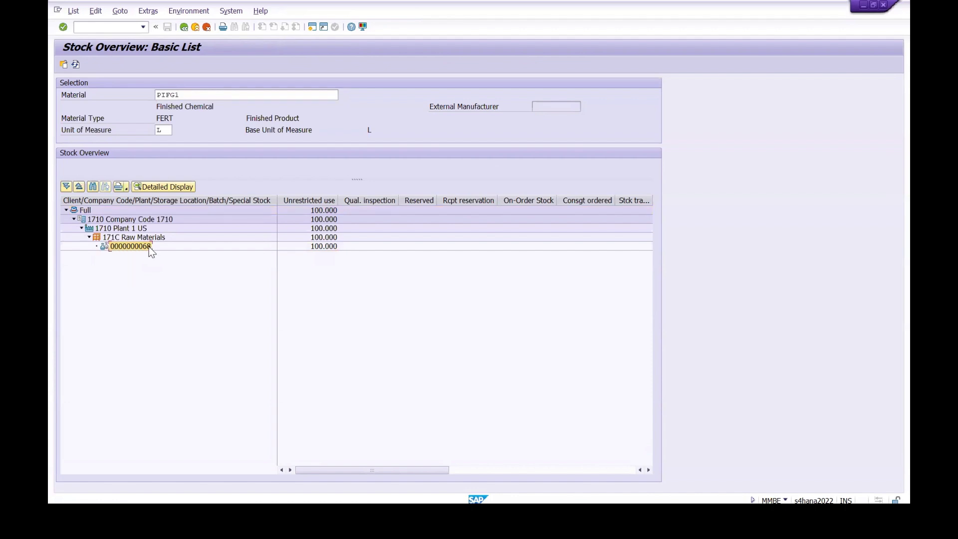
{"action": "left_click", "coordinate": [317, 247]}
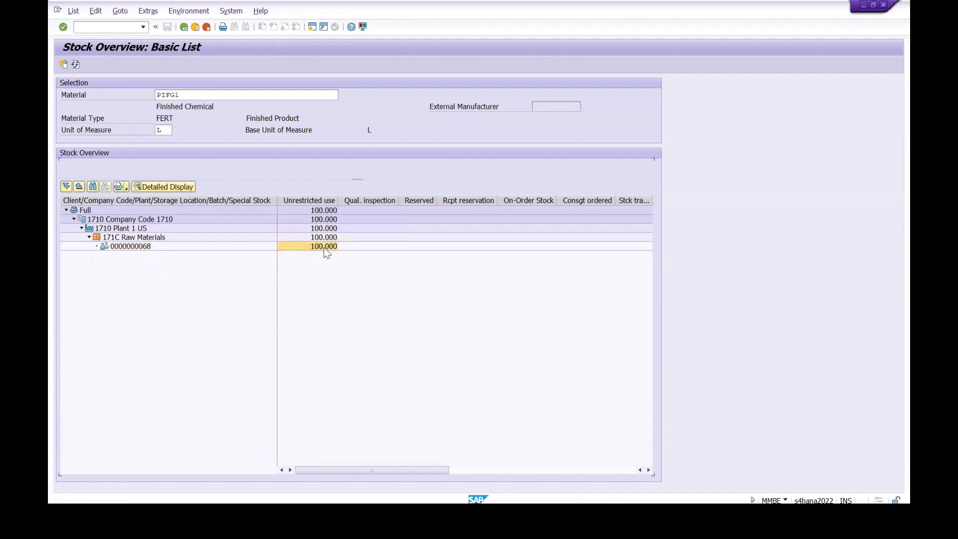
Step: Display the batch classification of the PIFG1 stock, review its characteristic values, and leave the view
{"action": "right_click", "coordinate": [325, 252]}
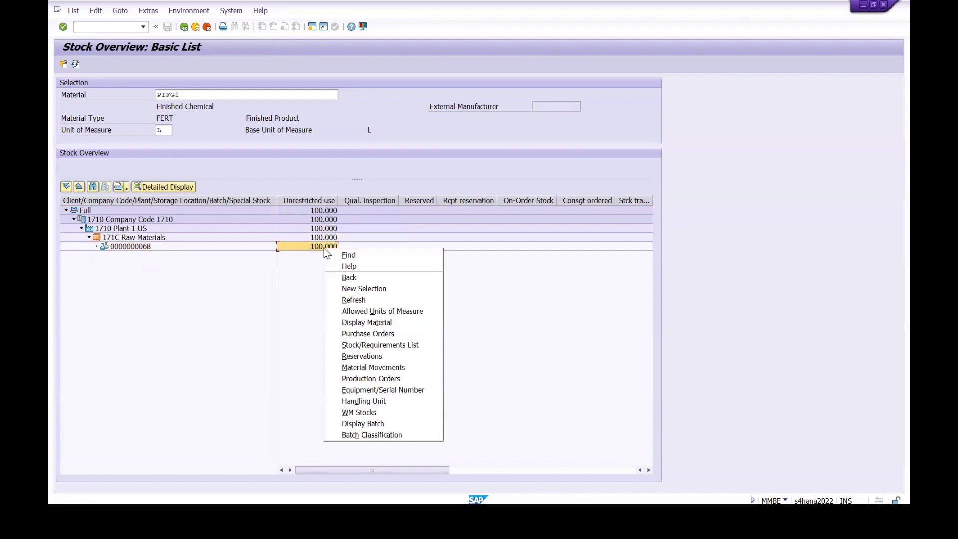
{"action": "left_click", "coordinate": [347, 436]}
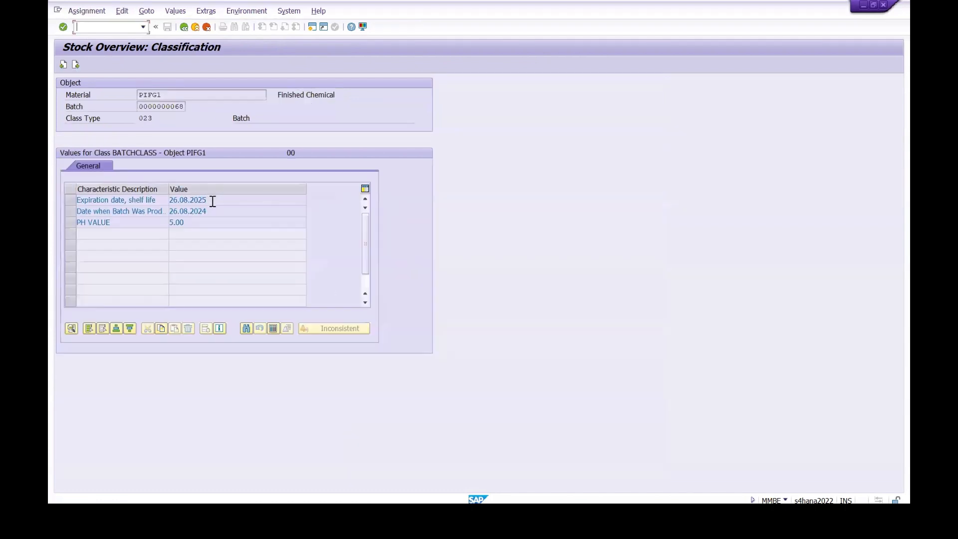
{"action": "left_click_drag", "start_coordinate": [210, 201], "coordinate": [160, 201]}
{"action": "left_click_drag", "start_coordinate": [218, 212], "coordinate": [141, 210]}
{"action": "left_click", "coordinate": [225, 214]}
{"action": "left_click_drag", "start_coordinate": [210, 199], "coordinate": [157, 223]}
{"action": "left_click", "coordinate": [191, 202]}
{"action": "left_click", "coordinate": [184, 27]}
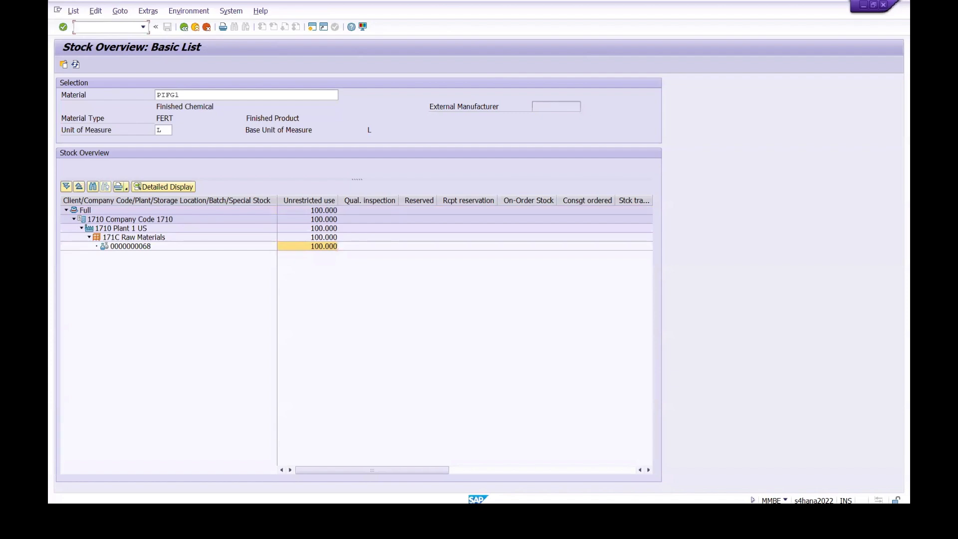
Step: Switch to the Notepad training notes and add line 15 reading "Good receipt of the Process Order"
{"action": "key", "text": "alt+Tab"}
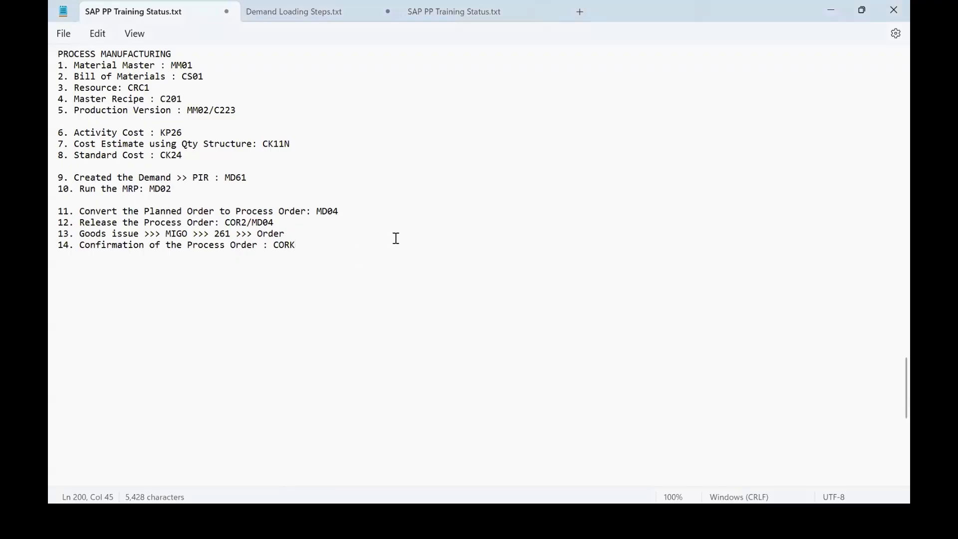
{"action": "key", "text": "Return"}
{"action": "type", "text": "15. Go"}
{"action": "type", "text": "od "}
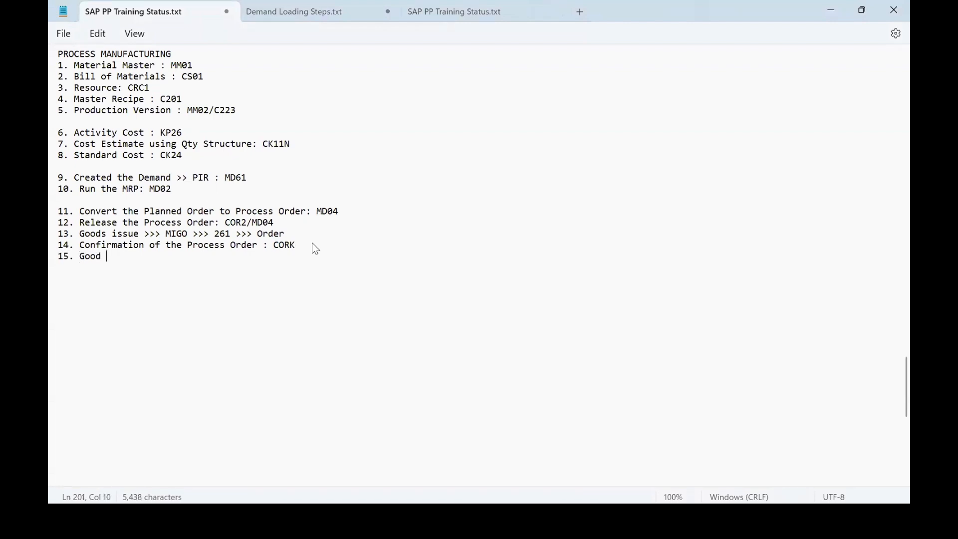
{"action": "type", "text": "receipt of the p"}
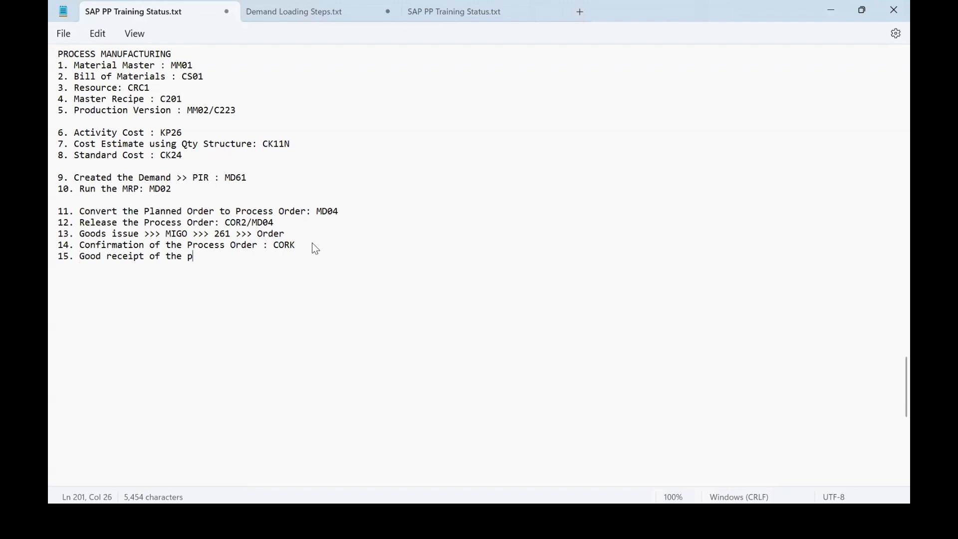
{"action": "type", "text": "rocess Order"}
{"action": "left_click", "coordinate": [190, 255]}
{"action": "key", "text": "Delete"}
{"action": "type", "text": "P"}
Step: Complete note line 15 with ": MIGO >> Goods Receipt >> Order >>> 101" and start a new line
{"action": "left_click", "coordinate": [292, 262]}
{"action": "left_click", "coordinate": [270, 257]}
{"action": "type", "text": ": MIGO "}
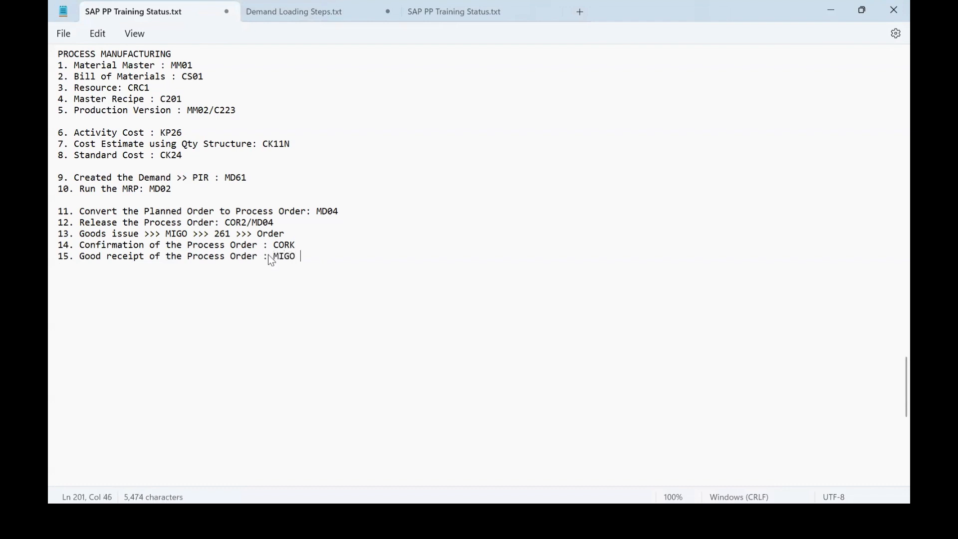
{"action": "type", "text": ">> Goods Receo"}
{"action": "key", "text": "BackSpace"}
{"action": "type", "text": "ipt "}
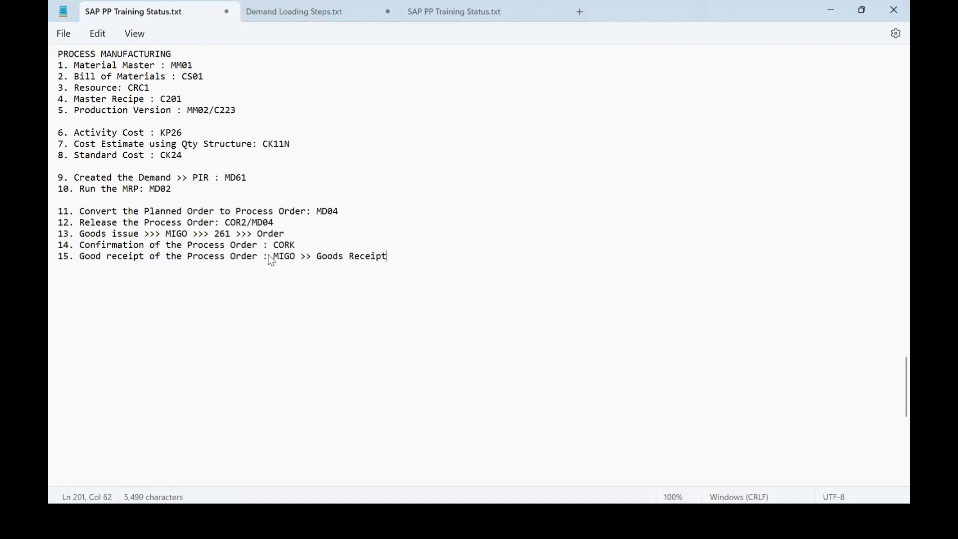
{"action": "type", "text": ">> Order >>> 101"}
{"action": "key", "text": "Return"}
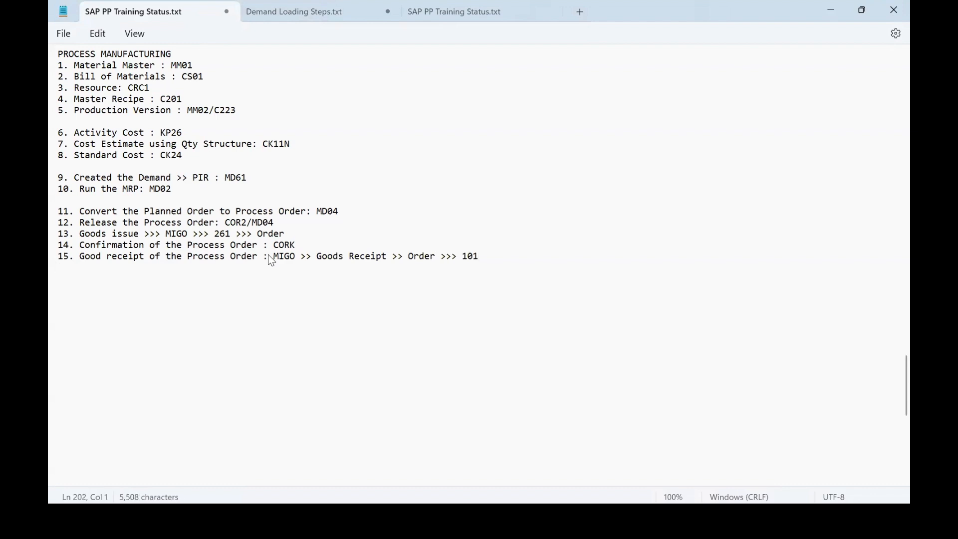
Step: Add line 16 to the training notes, beginning "16. Technical Completion >>> COR2 >>>"
{"action": "type", "text": "16. Technica"}
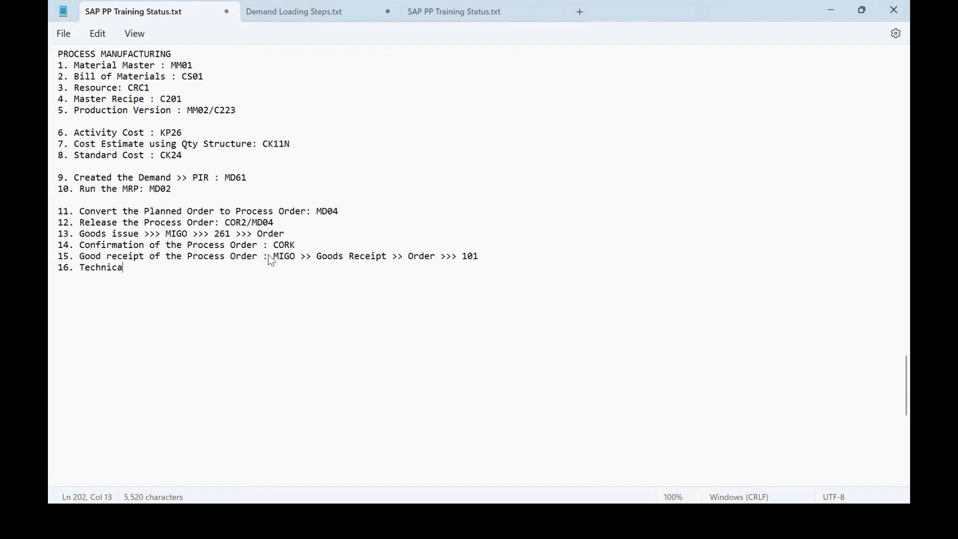
{"action": "type", "text": "l Completion "}
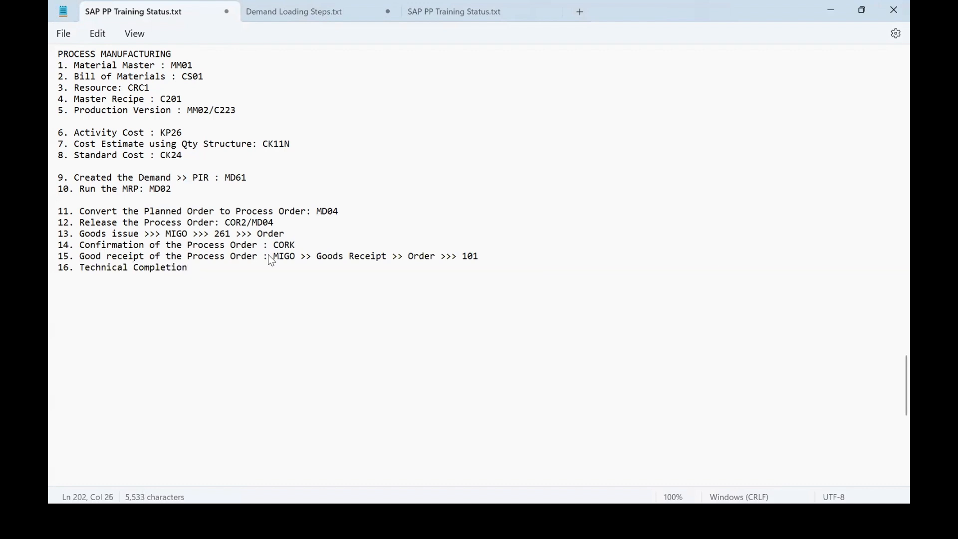
{"action": "type", "text": ">>> COR2 >>>"}
Step: Extend note line 16 with the path "Restrict processing >> technical Completiom"
{"action": "type", "text": "Restrict processing >> technical Completiom"}
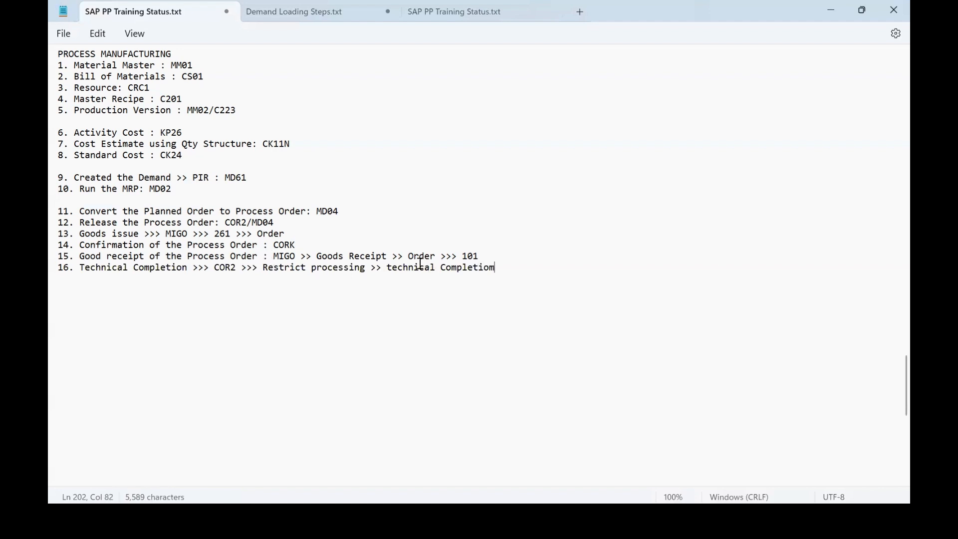
Step: Correct the end of note line 16 to read "Technical Completion", capitalizing the T and fixing the spelling
{"action": "left_click", "coordinate": [391, 268]}
{"action": "key", "text": "BackSpace"}
{"action": "type", "text": "T"}
{"action": "right_click", "coordinate": [474, 271]}
{"action": "left_click", "coordinate": [459, 275]}
{"action": "right_click", "coordinate": [457, 274]}
{"action": "left_click", "coordinate": [447, 289]}
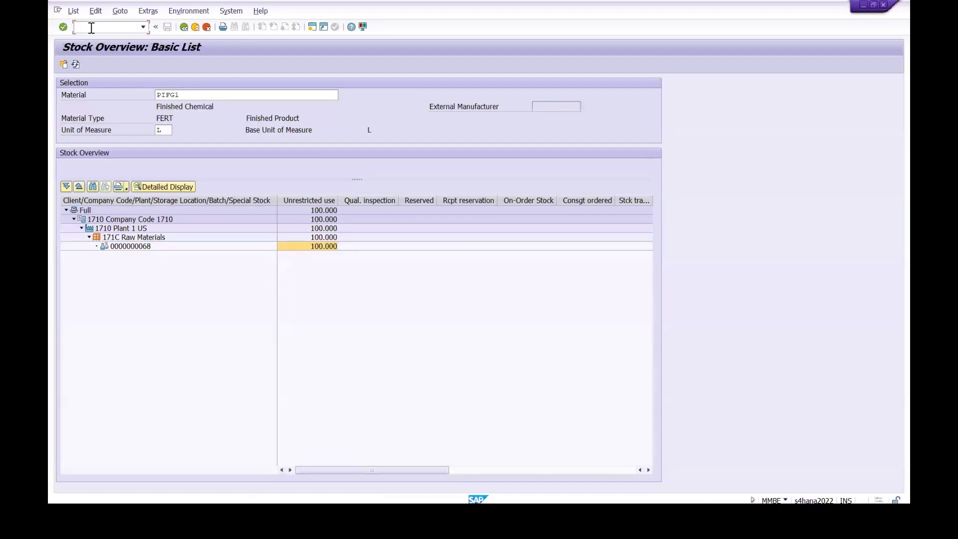
Step: Switch to SAP and open the PIFG1 process order for changing with transaction COR2
{"action": "left_click", "coordinate": [89, 27]}
{"action": "type", "text": "/n cor2"}
{"action": "key", "text": "Return"}
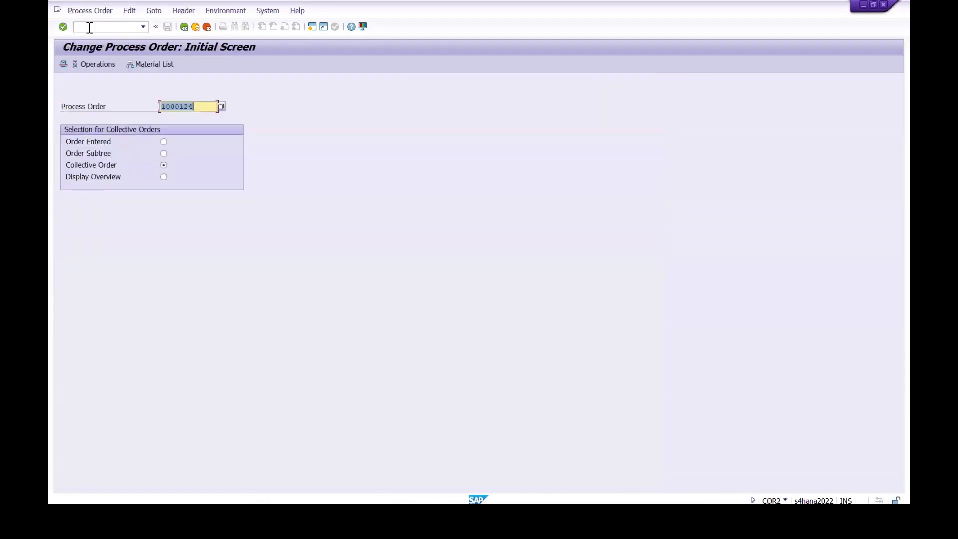
{"action": "key", "text": "Return"}
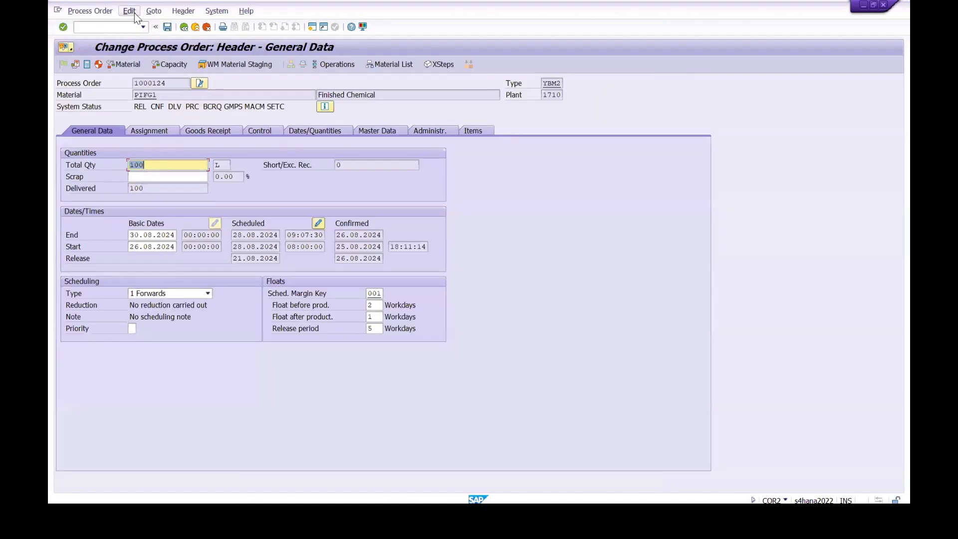
Step: Set the PIFG1 process order to technically complete through the Restrict Processing function and save the order
{"action": "left_click", "coordinate": [103, 11]}
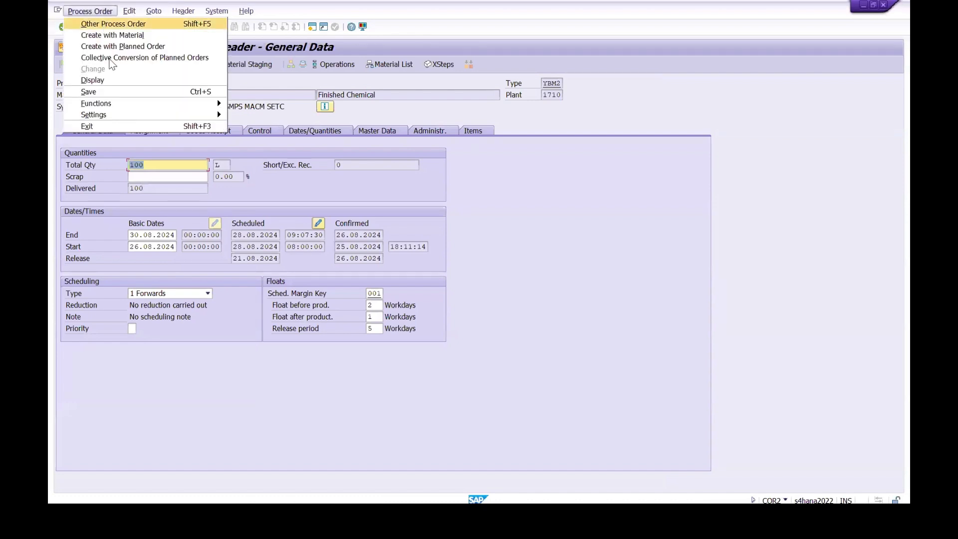
{"action": "mouse_move", "coordinate": [199, 104]}
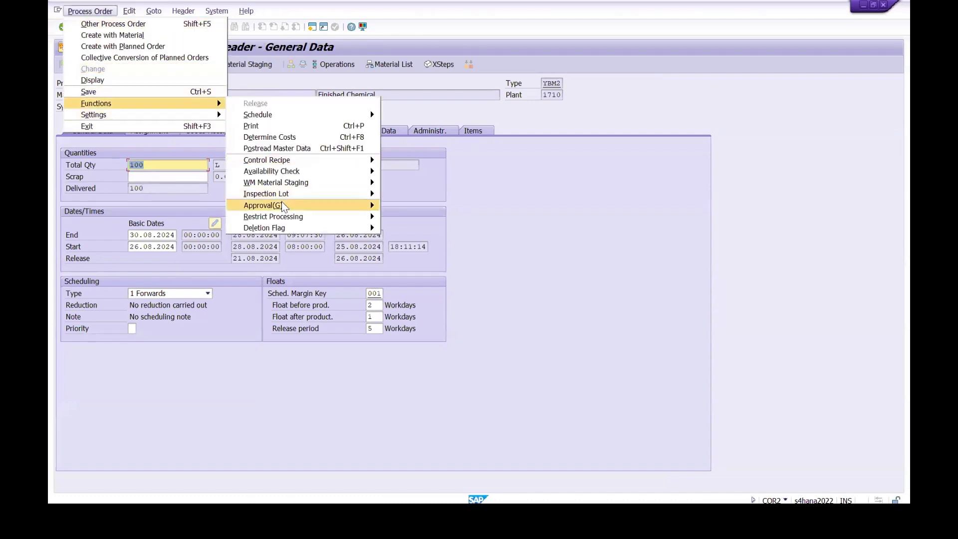
{"action": "mouse_move", "coordinate": [284, 218]}
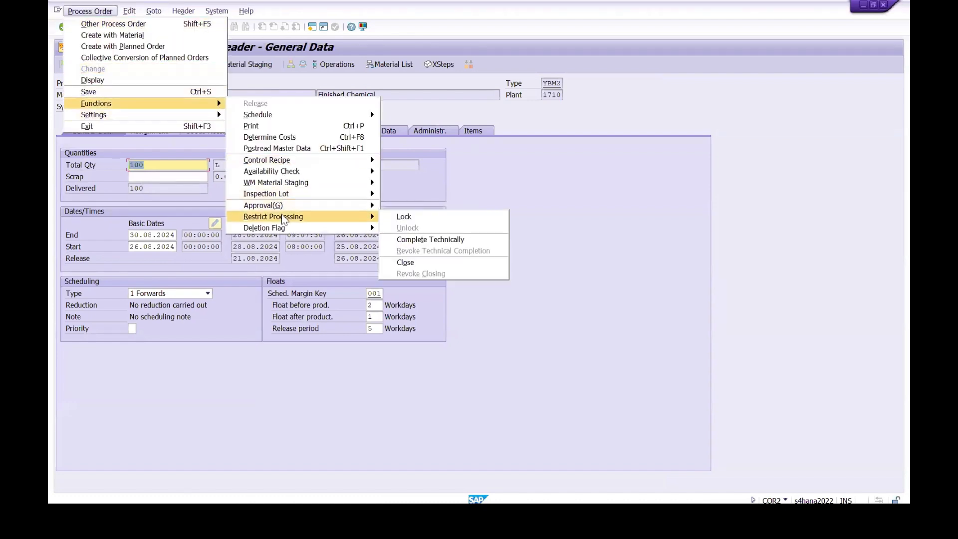
{"action": "left_click", "coordinate": [464, 242]}
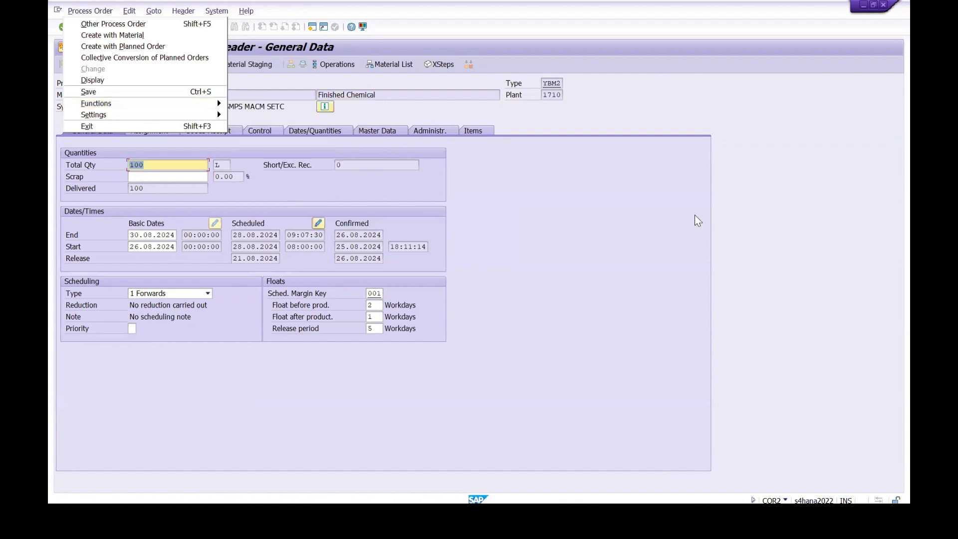
{"action": "left_click", "coordinate": [96, 14]}
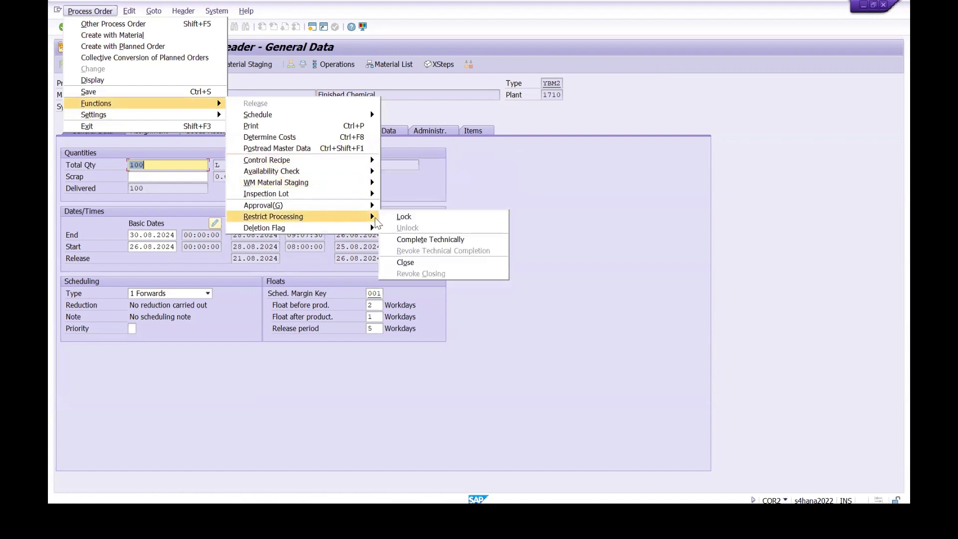
{"action": "left_click", "coordinate": [431, 240]}
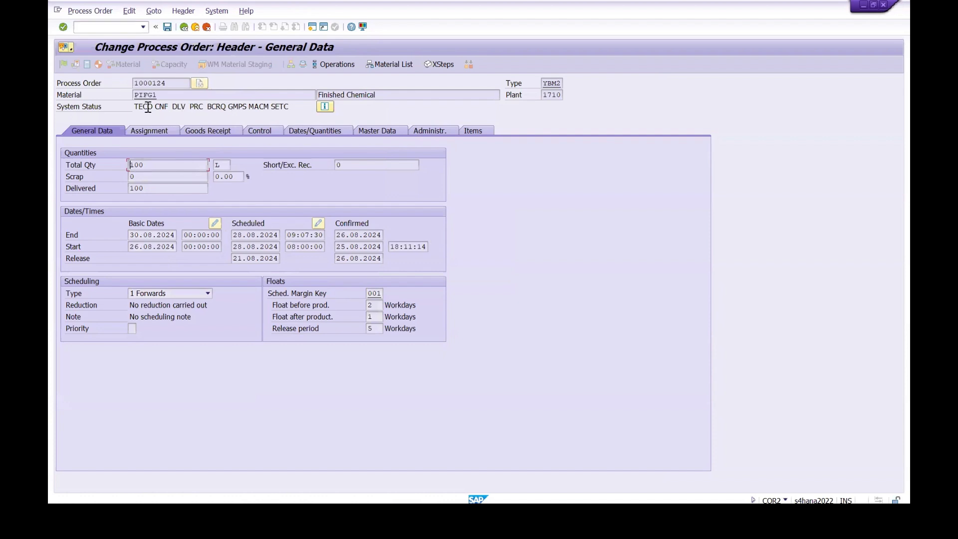
{"action": "left_click", "coordinate": [166, 26]}
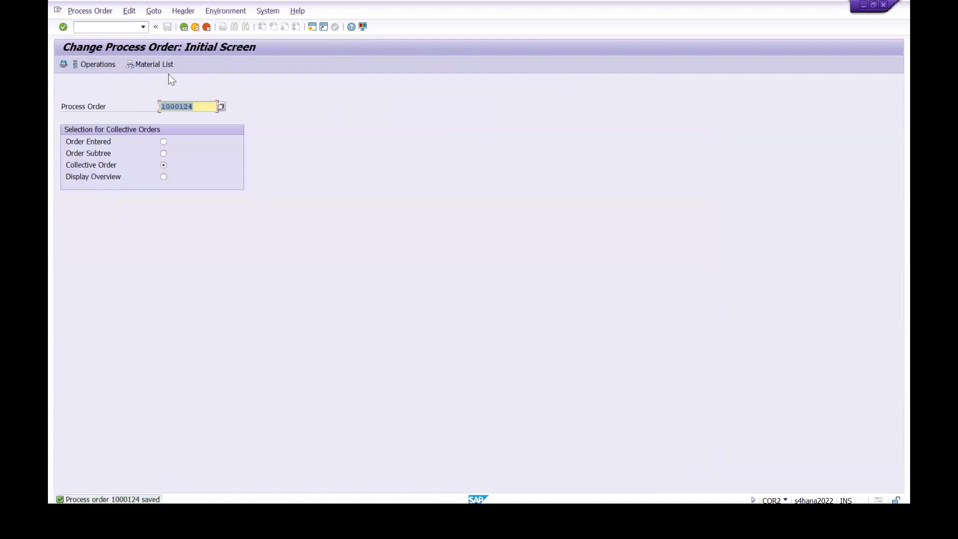
Step: Display the PIFG1 process order header with transaction COR3 to check its system status
{"action": "left_click", "coordinate": [102, 27]}
{"action": "type", "text": "/ncor2"}
{"action": "key", "text": "Return"}
{"action": "key", "text": "Return"}
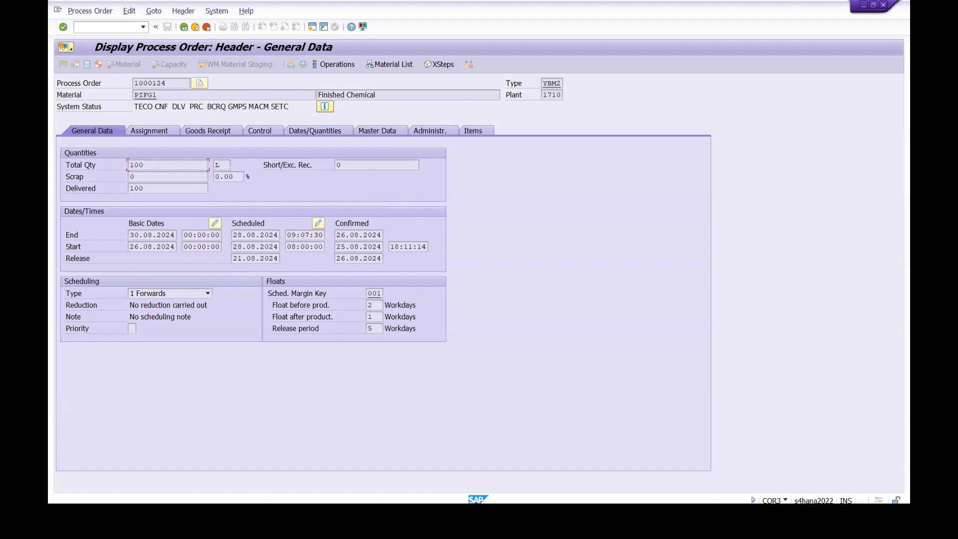
Step: Switch to the Notepad training notes, review the recorded steps, and return to the SAP process order
{"action": "mouse_move", "coordinate": [432, 520]}
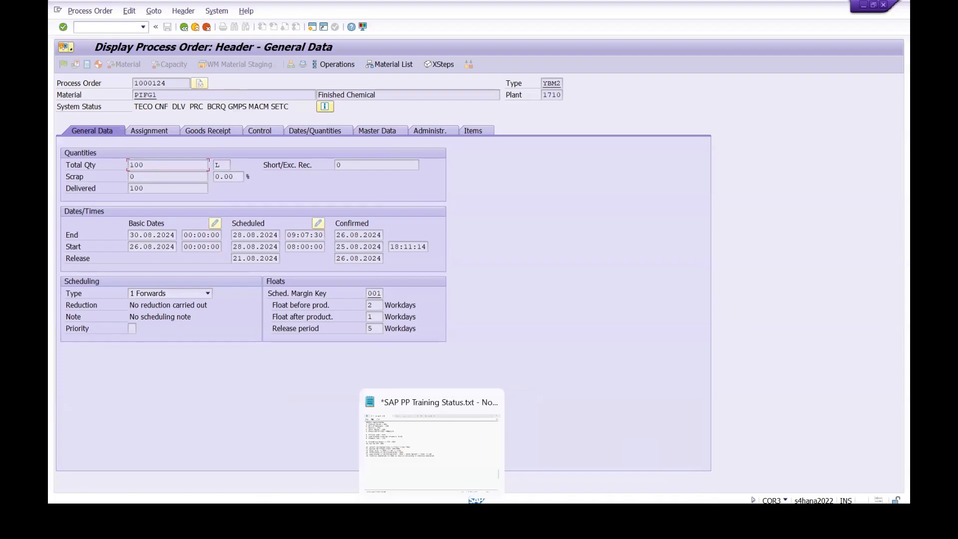
{"action": "left_click", "coordinate": [431, 439]}
{"action": "left_click", "coordinate": [78, 294]}
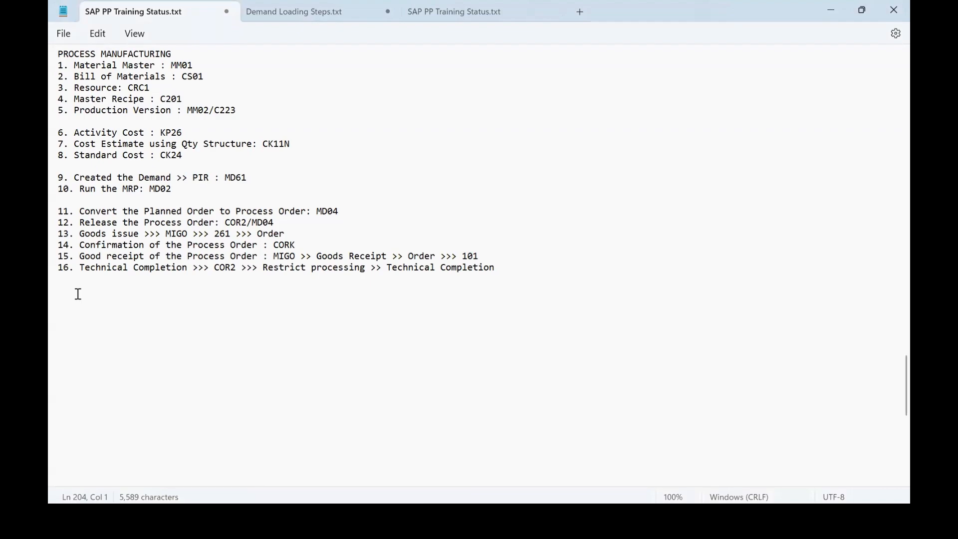
{"action": "key", "text": "alt+Tab"}
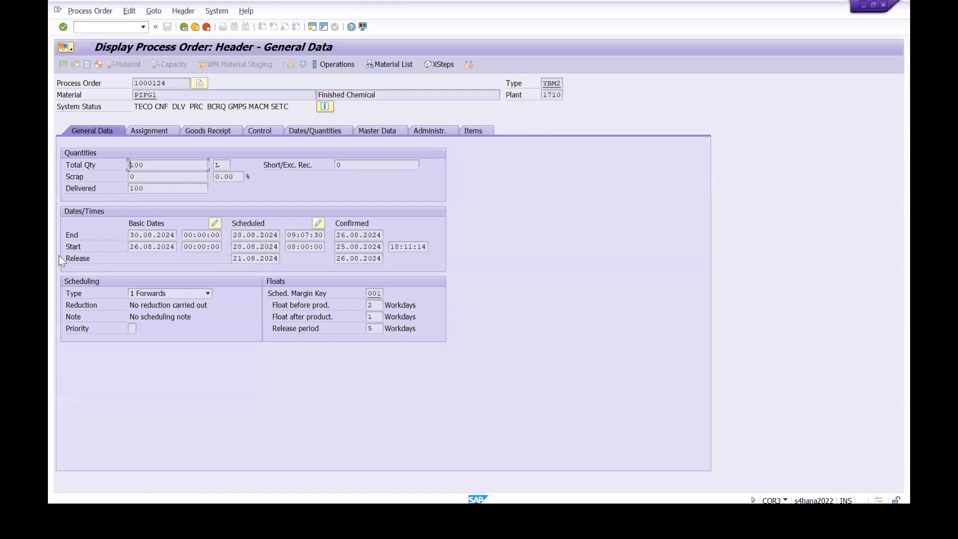
Step: Display the process order's cost balance, examine the valuation amounts, and close the dialog
{"action": "left_click", "coordinate": [154, 12]}
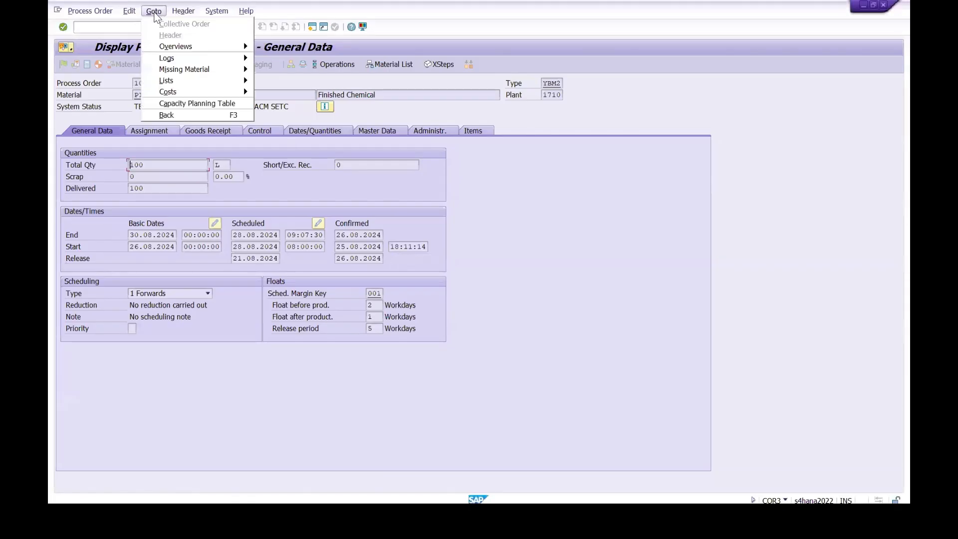
{"action": "mouse_move", "coordinate": [200, 92]}
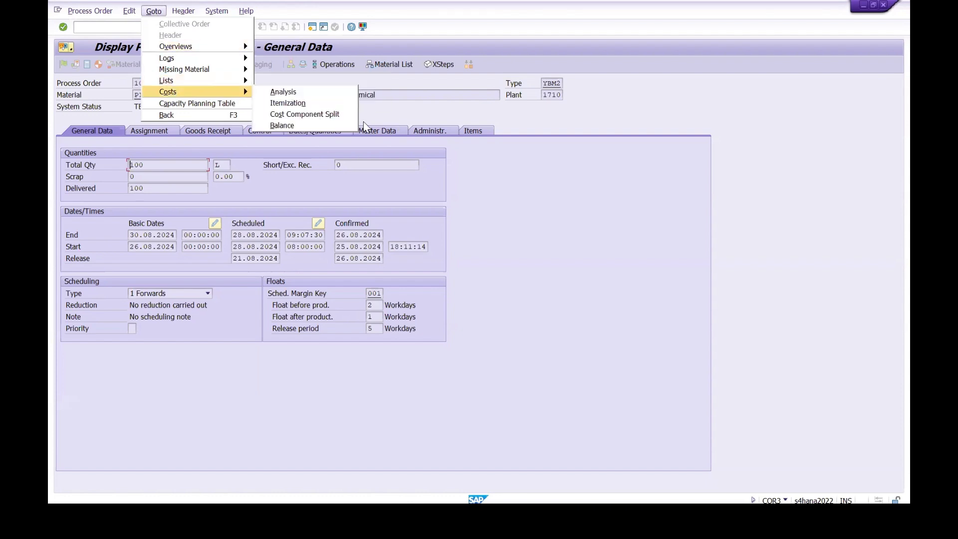
{"action": "left_click", "coordinate": [296, 125]}
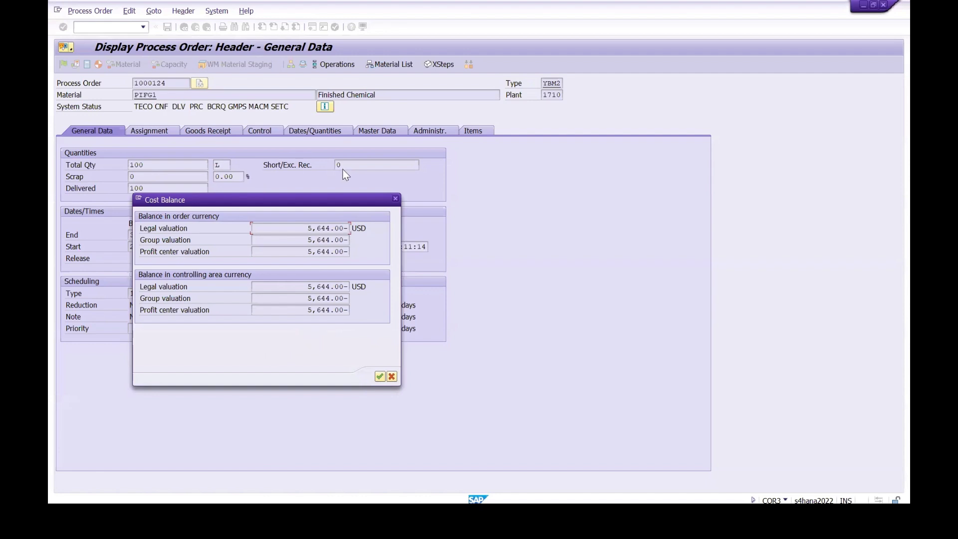
{"action": "left_click", "coordinate": [395, 199]}
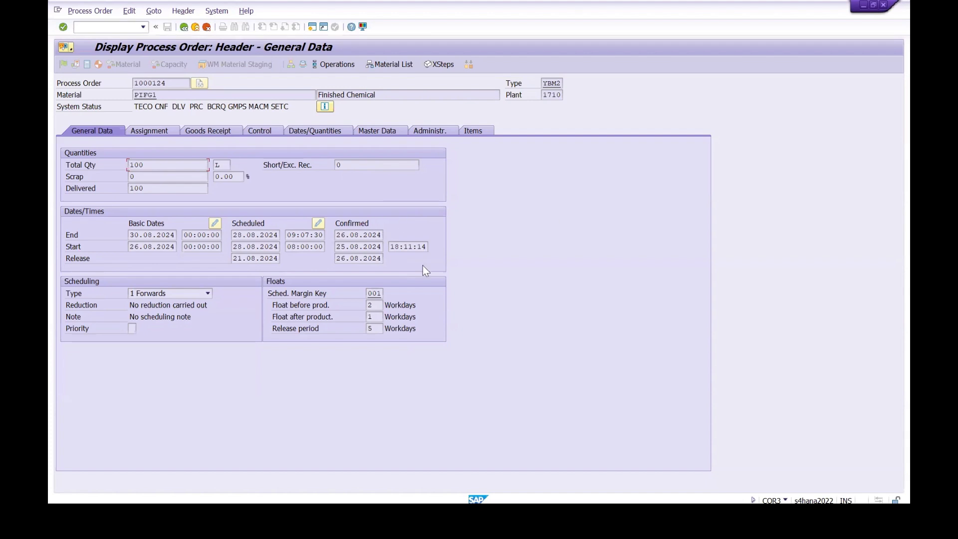
Step: In a new session, run variance calculation KKS2 for the order in period 8, fiscal year 2024, without Test Run, and review the variance list
{"action": "left_click", "coordinate": [311, 27]}
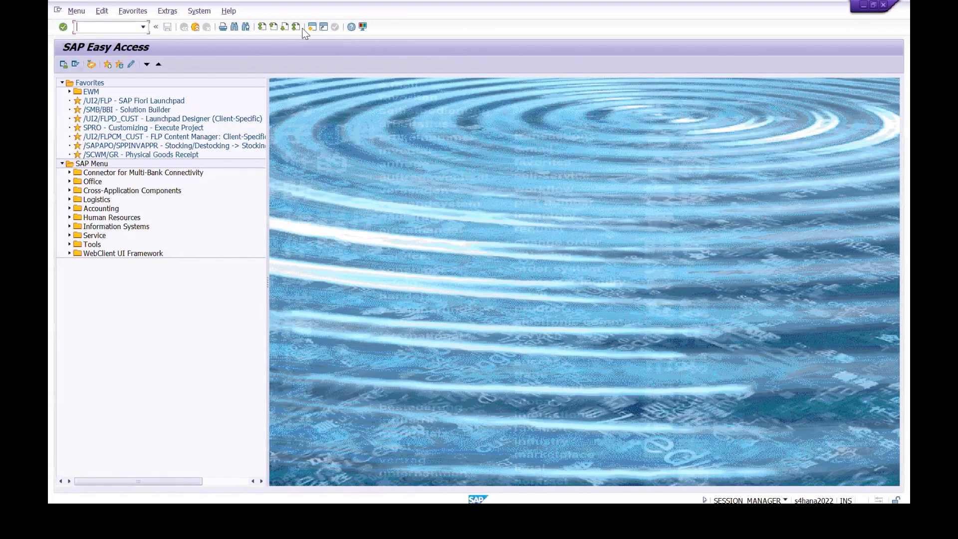
{"action": "type", "text": "KKS2"}
{"action": "key", "text": "Return"}
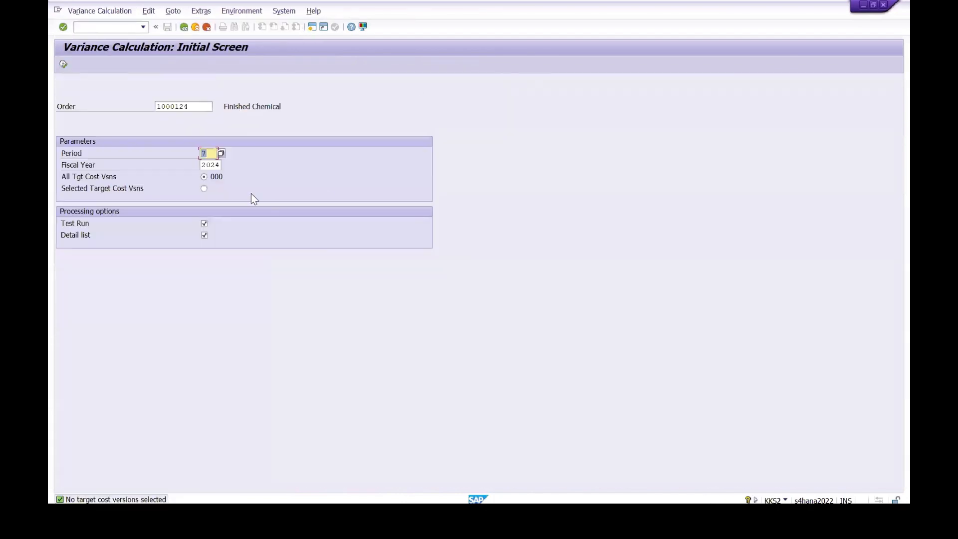
{"action": "left_click", "coordinate": [211, 153]}
{"action": "key", "text": "BackSpace"}
{"action": "left_click", "coordinate": [293, 193]}
{"action": "left_click", "coordinate": [205, 224]}
{"action": "left_click", "coordinate": [63, 64]}
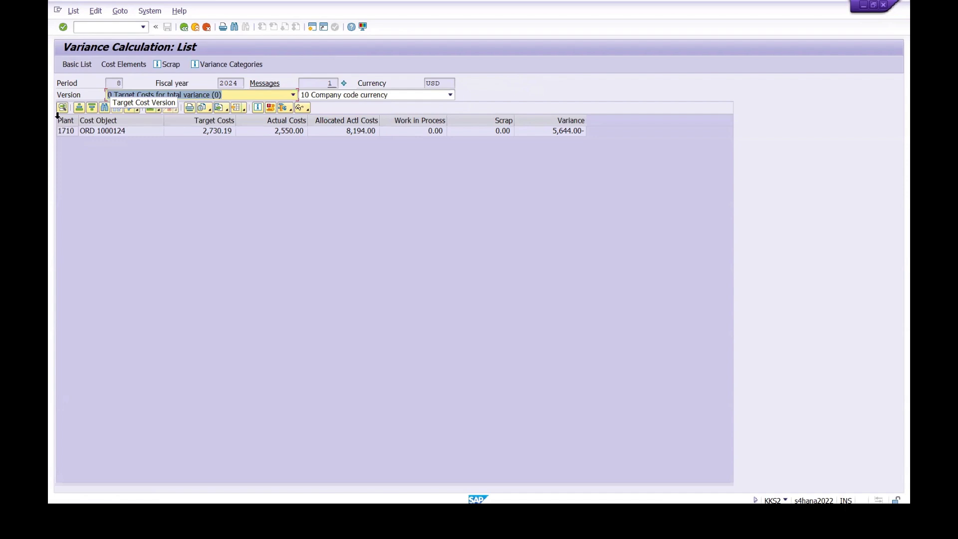
{"action": "left_click", "coordinate": [68, 132]}
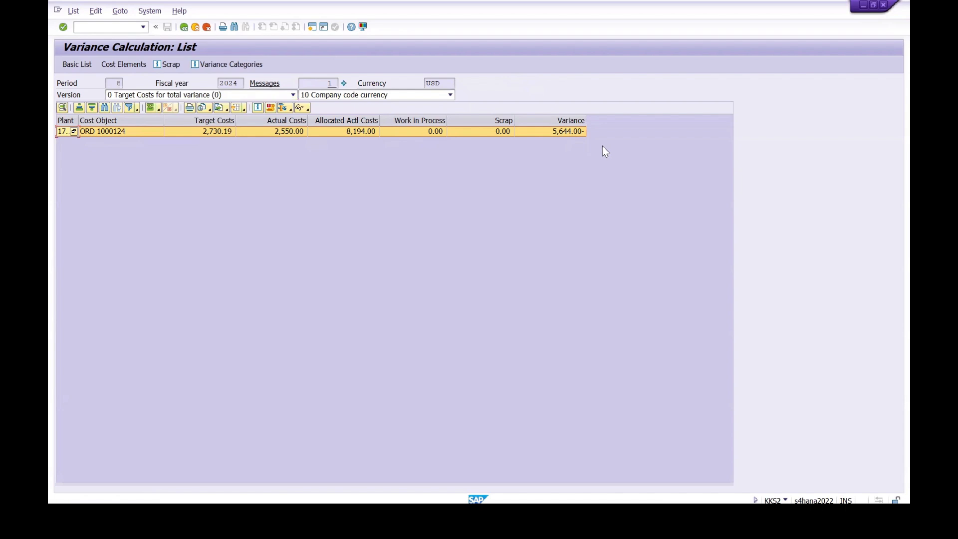
{"action": "left_click", "coordinate": [180, 28]}
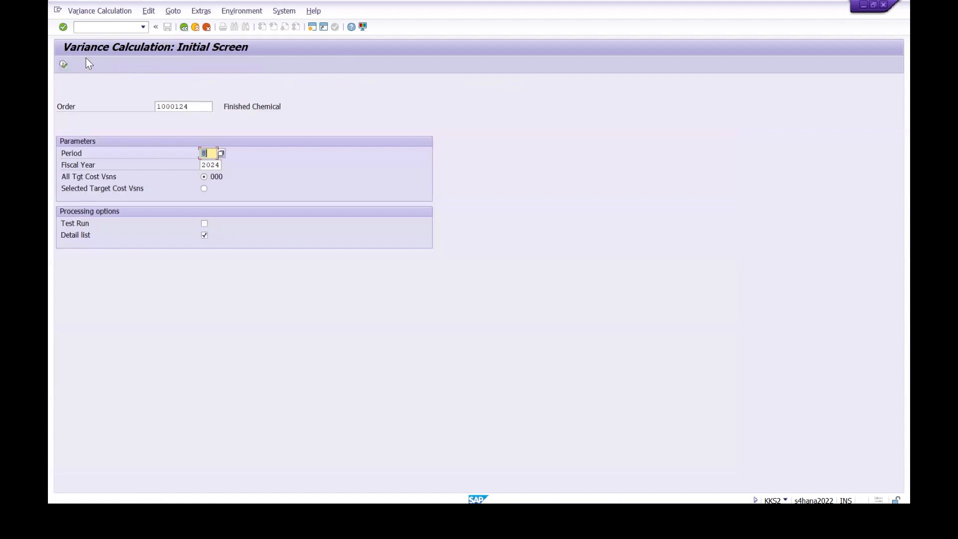
Step: Execute the order's actual settlement with transaction KO88 for period 8, fiscal year 2024, with Test Run turned off
{"action": "left_click", "coordinate": [87, 28]}
{"action": "type", "text": "/N KO88"}
{"action": "key", "text": "Return"}
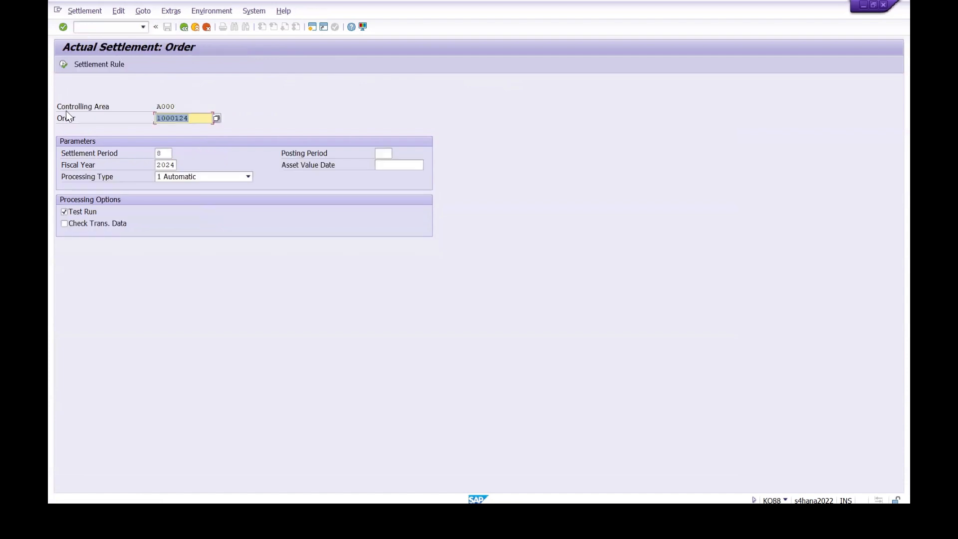
{"action": "left_click", "coordinate": [72, 213]}
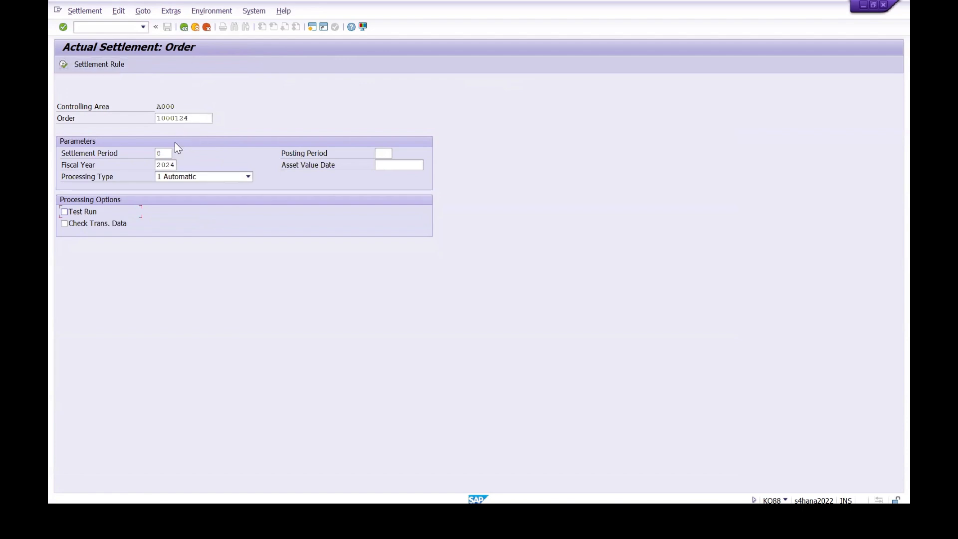
{"action": "left_click", "coordinate": [66, 63]}
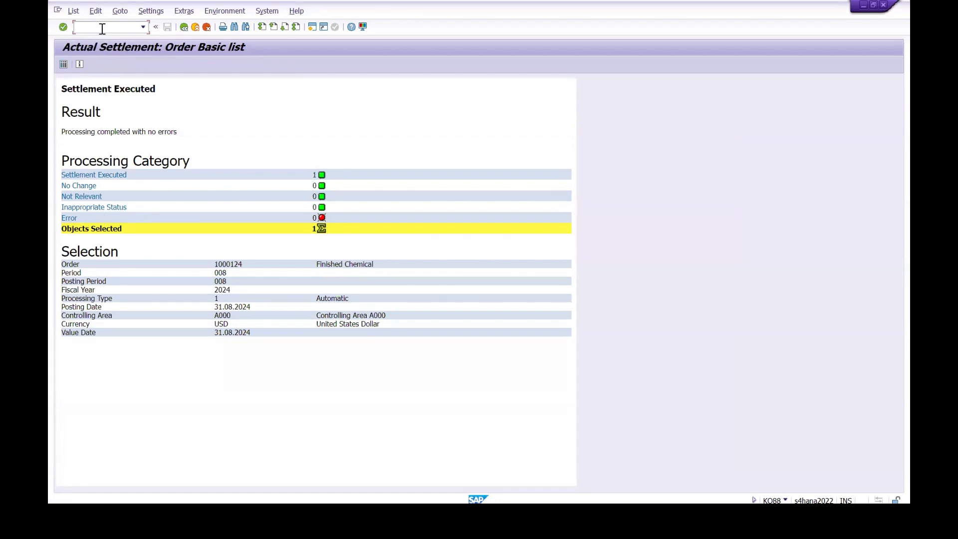
Step: Display the settled process order with transaction COR3, check its cost balance, and close the balance dialog
{"action": "type", "text": "/N COR3"}
{"action": "key", "text": "Return"}
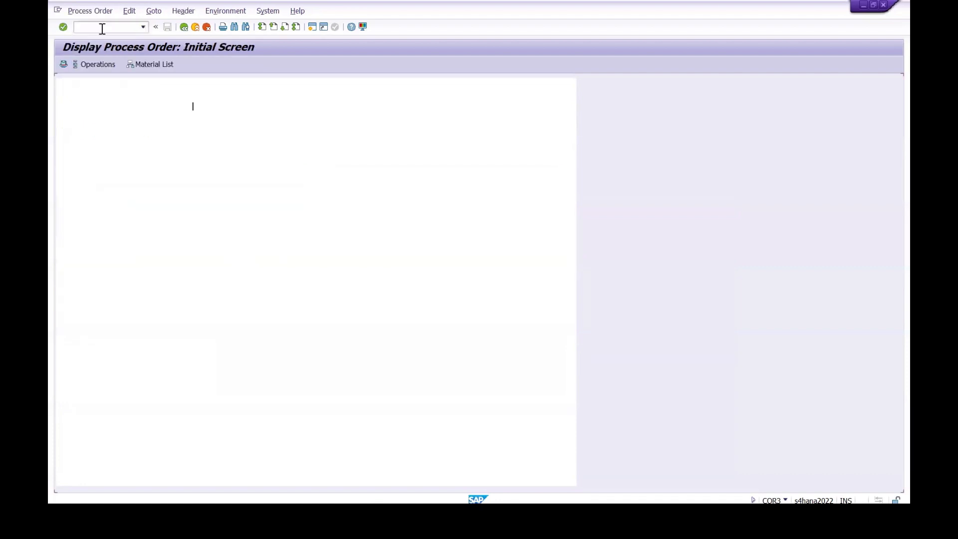
{"action": "key", "text": "Return"}
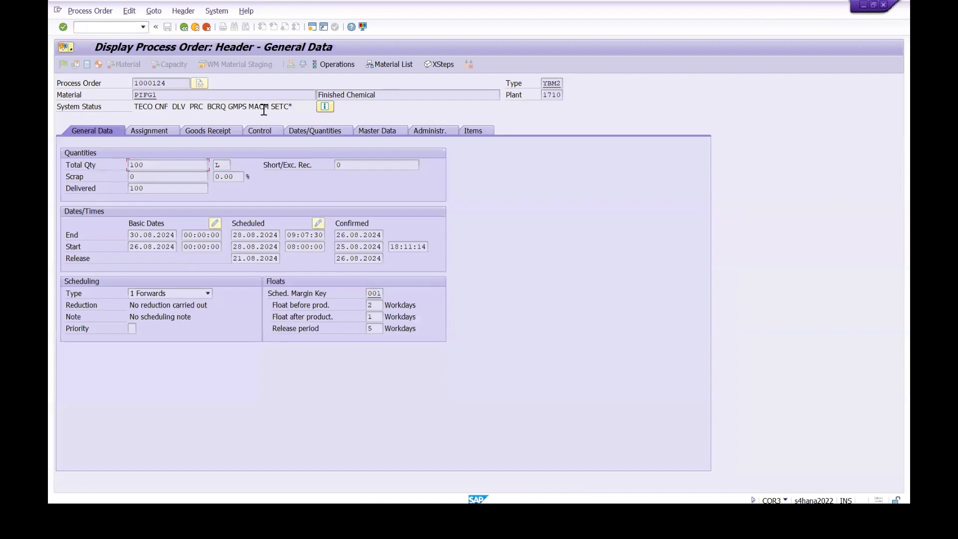
{"action": "left_click", "coordinate": [154, 10]}
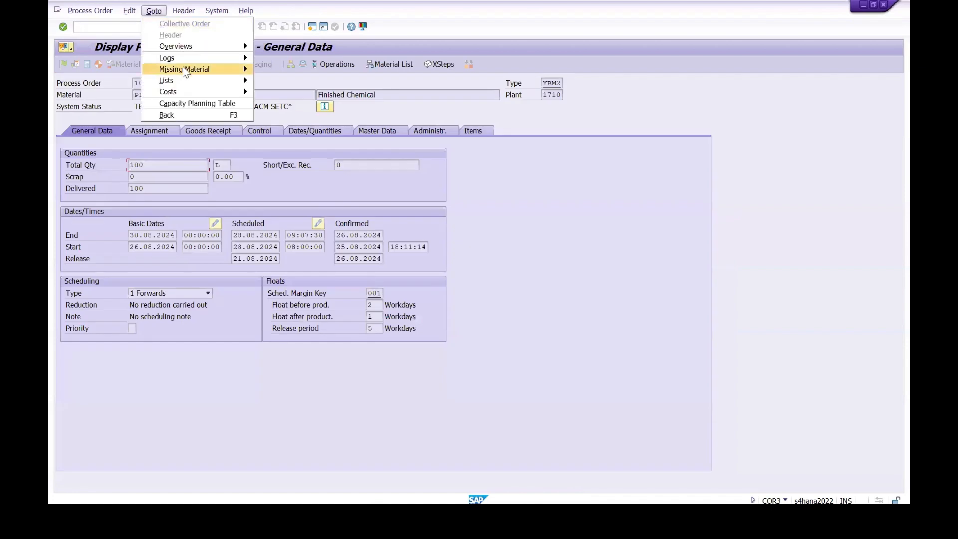
{"action": "mouse_move", "coordinate": [171, 92]}
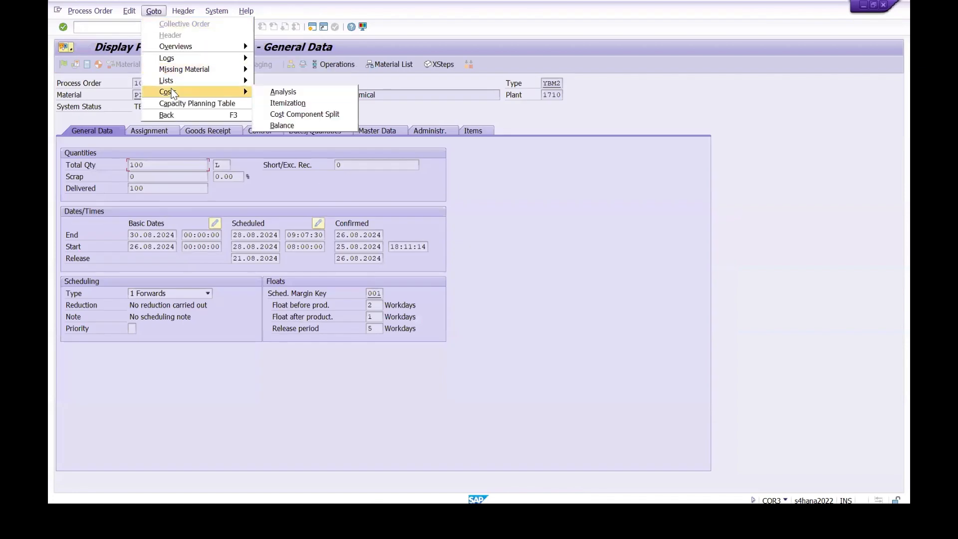
{"action": "left_click", "coordinate": [299, 122]}
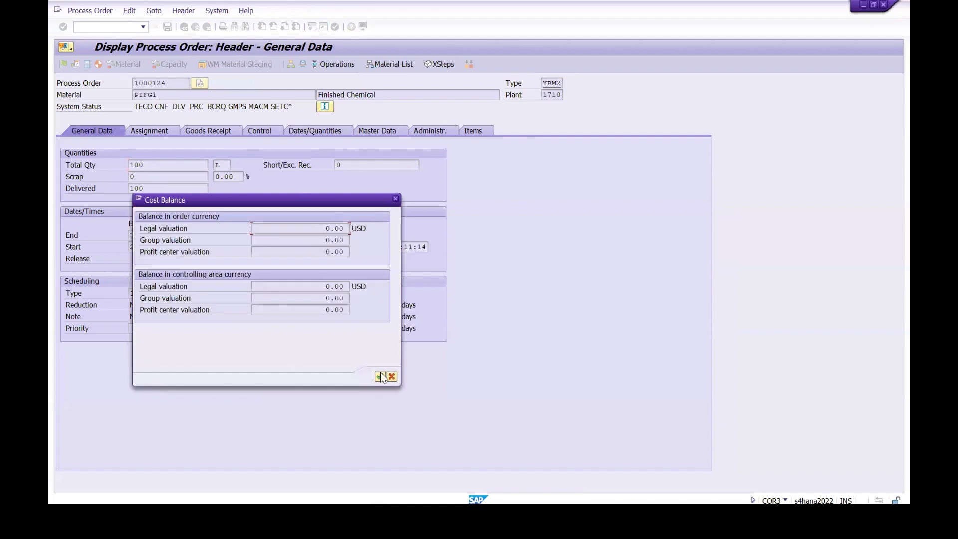
{"action": "left_click", "coordinate": [395, 198]}
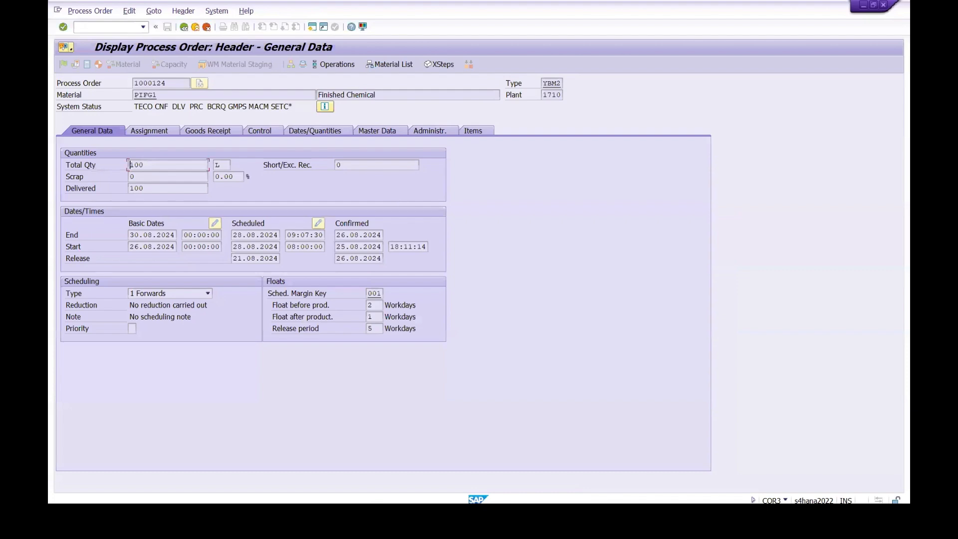
Step: Switch to the Notepad training notes and add "17. variance Calculation : KKS2" below the Technical Completion entry
{"action": "left_click", "coordinate": [432, 514]}
{"action": "left_click", "coordinate": [61, 289]}
{"action": "type", "text": "17. "}
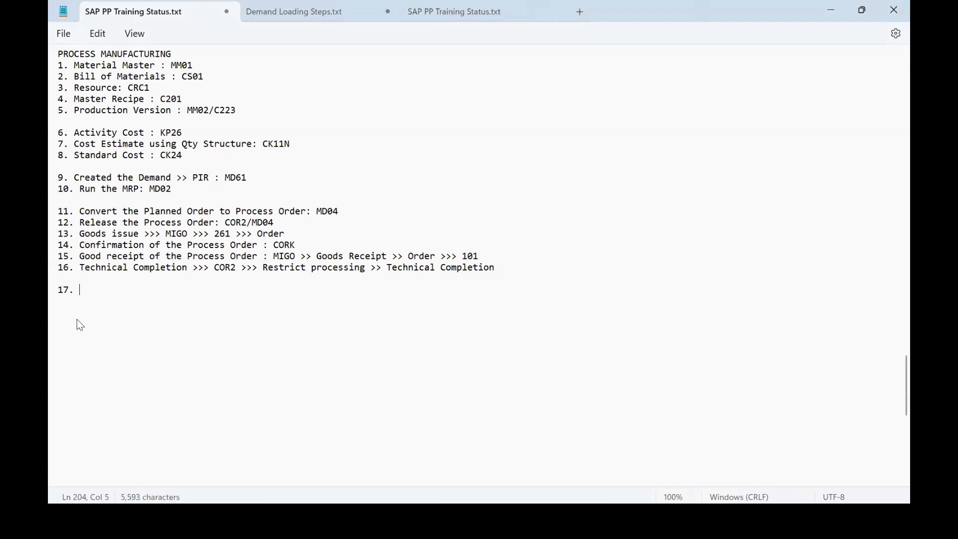
{"action": "type", "text": "variance Ca"}
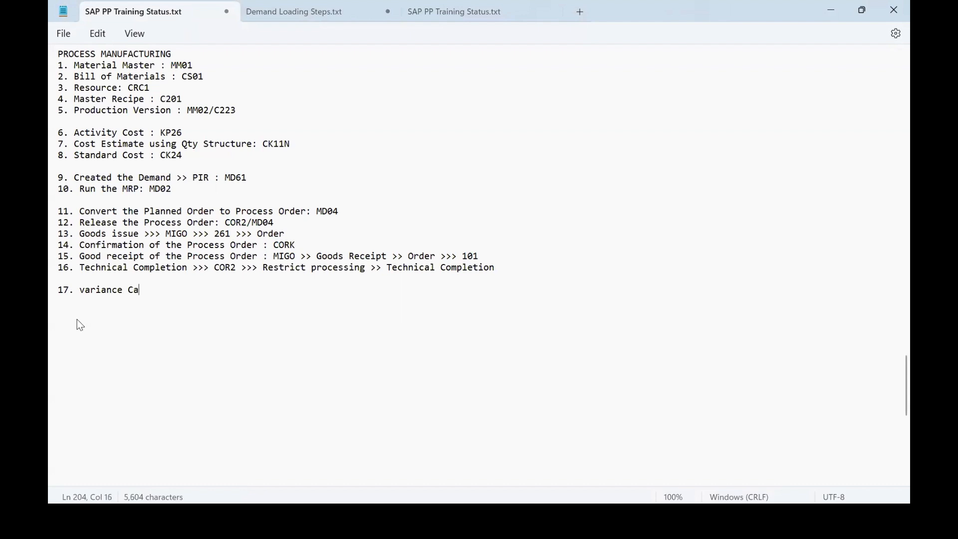
{"action": "type", "text": "lculation : KKS2"}
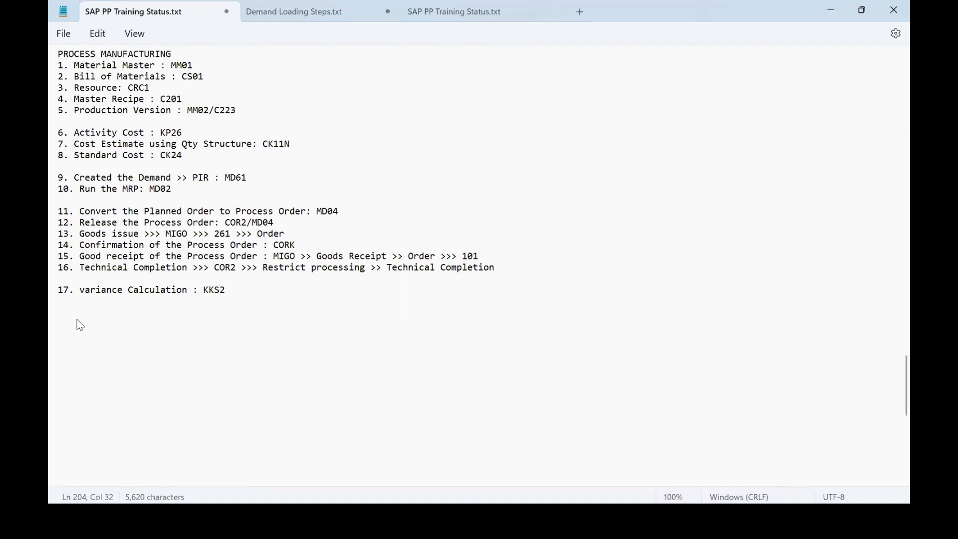
Step: Add "18. Settlement of the Process Order : KO88" below the variance entry, correcting the spelling of Settlement
{"action": "key", "text": "Return"}
{"action": "type", "text": "18. Settellment of the"}
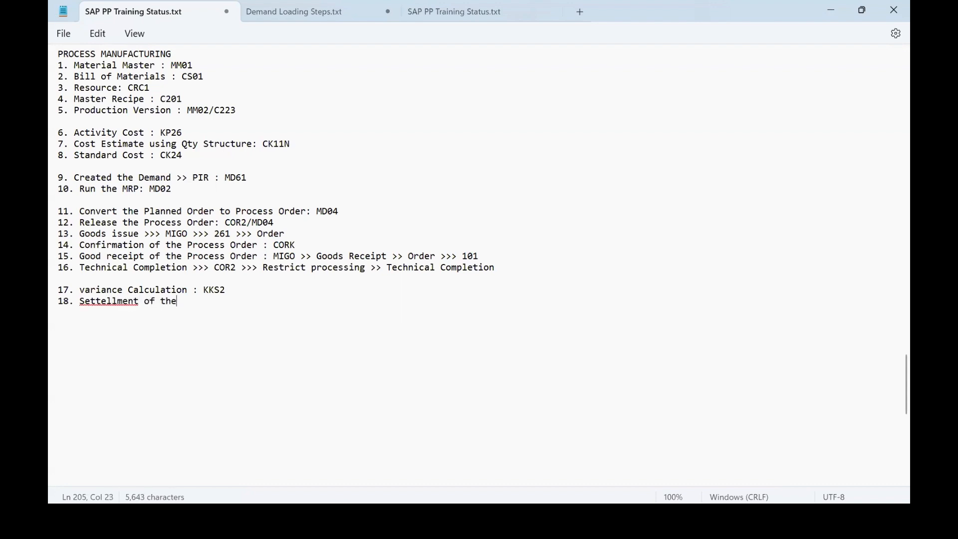
{"action": "right_click", "coordinate": [107, 302]}
{"action": "left_click", "coordinate": [118, 372]}
{"action": "left_click", "coordinate": [107, 308]}
{"action": "left_click", "coordinate": [122, 326]}
{"action": "left_click", "coordinate": [197, 305]}
{"action": "type", "text": "P"}
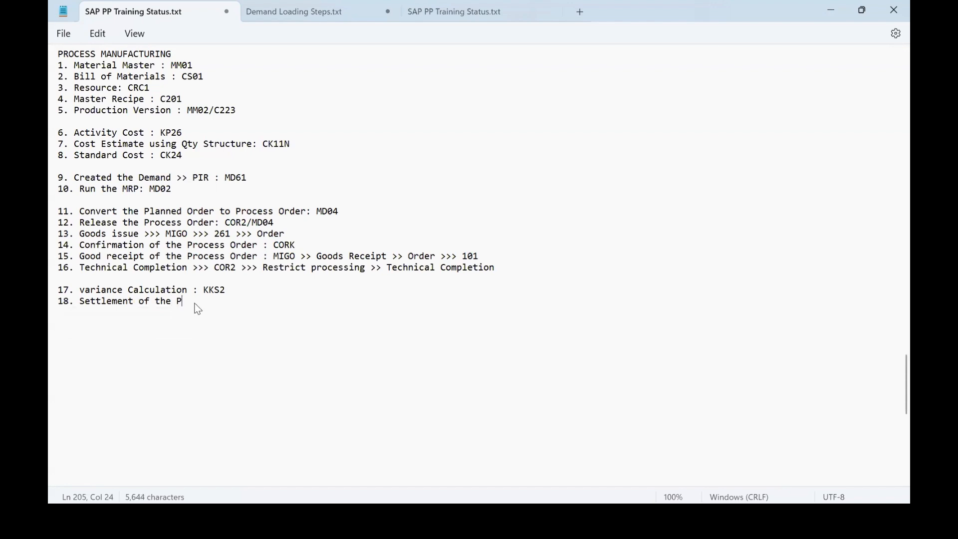
{"action": "type", "text": "rocess Order : KO88"}
Step: After a blank line, add "19. Close Order >>> COR2 >> Function >> Restrict processing >> Close the Order"
{"action": "key", "text": "Return"}
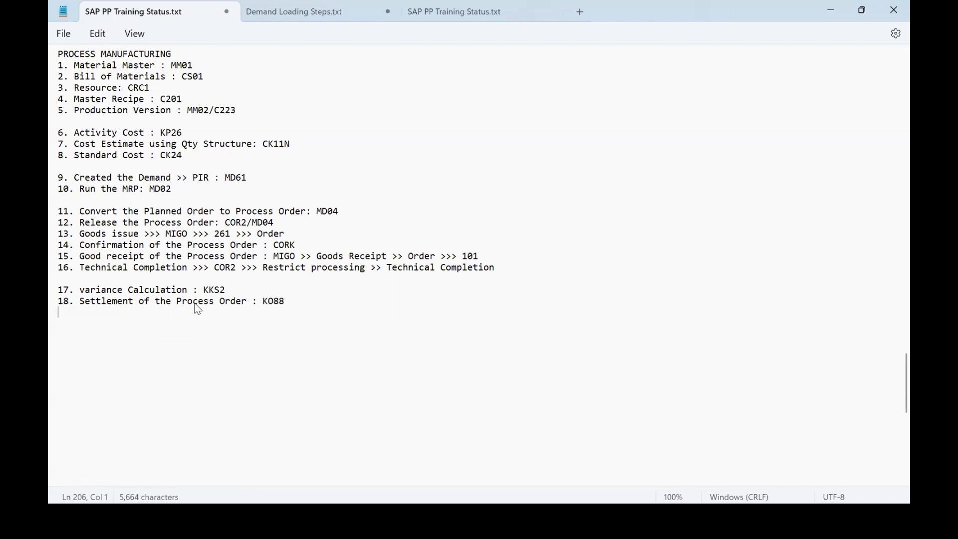
{"action": "type", "text": "19."}
{"action": "type", "text": "Close Order >>> "}
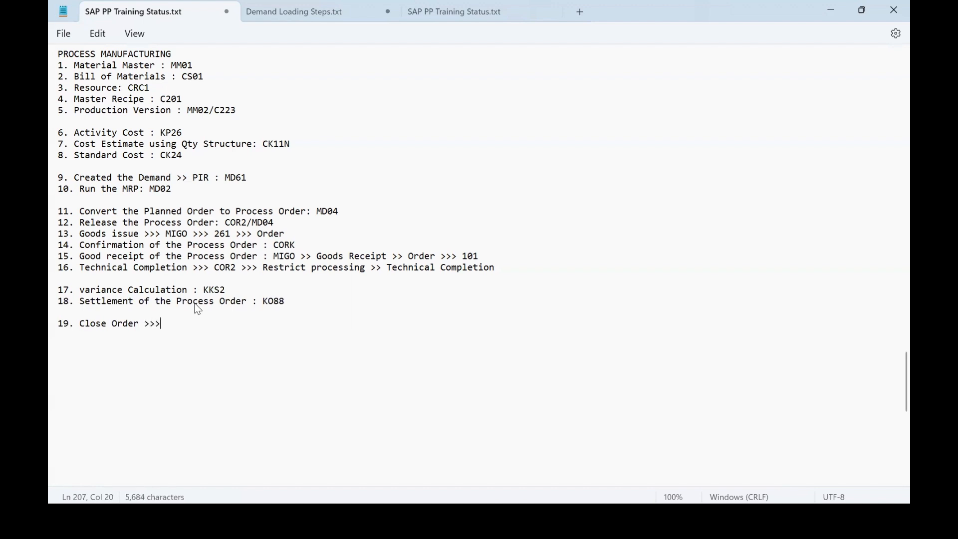
{"action": "type", "text": "COR2 >> Function"}
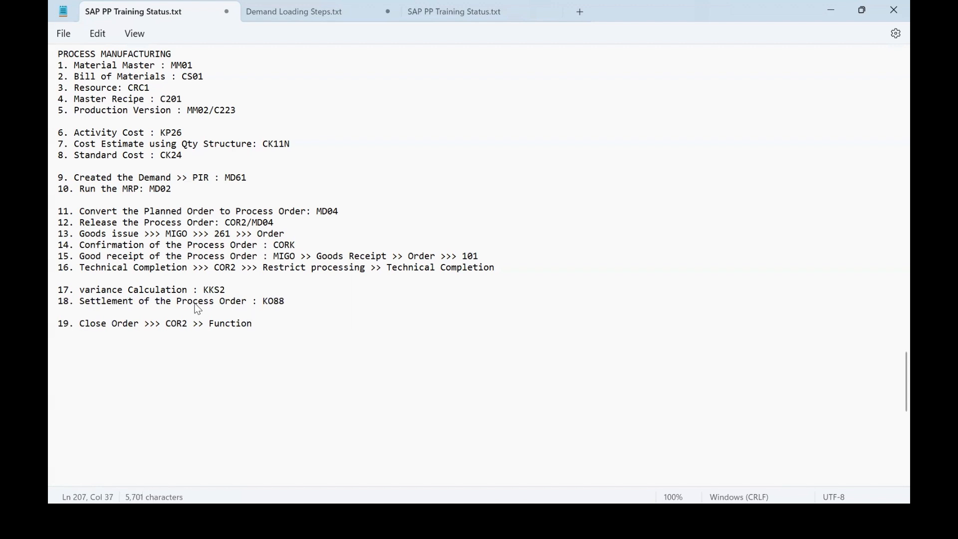
{"action": "type", "text": " >> Restrict processing >> Close the Order"}
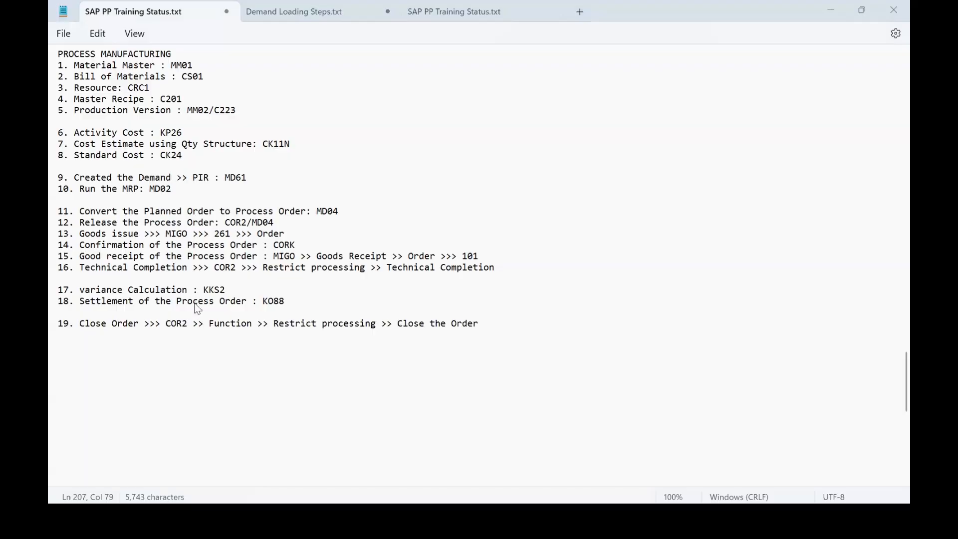
Step: Switch back to SAP, check the process order's cost balance, and close the balance dialog
{"action": "key", "text": "alt+Tab"}
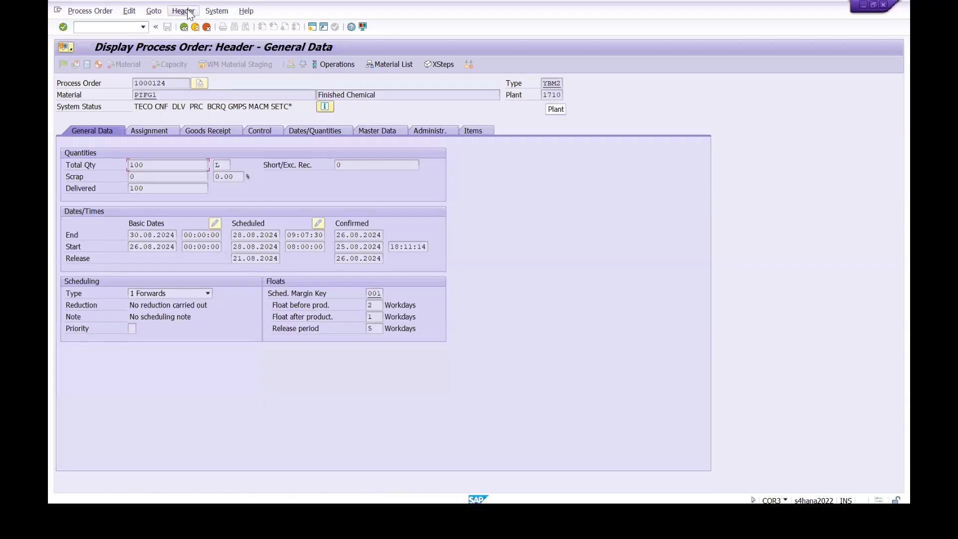
{"action": "left_click", "coordinate": [158, 14]}
{"action": "mouse_move", "coordinate": [169, 93]}
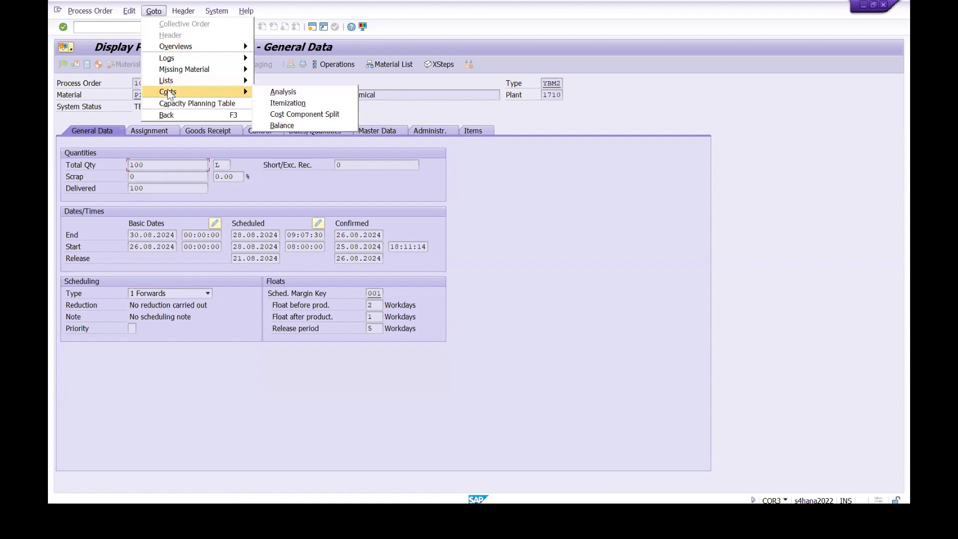
{"action": "left_click", "coordinate": [300, 125]}
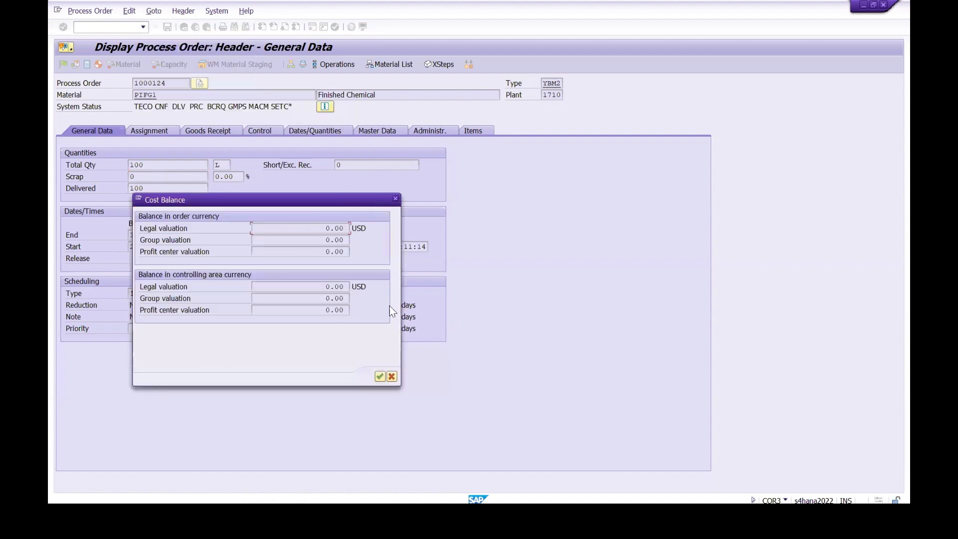
{"action": "left_click", "coordinate": [397, 198]}
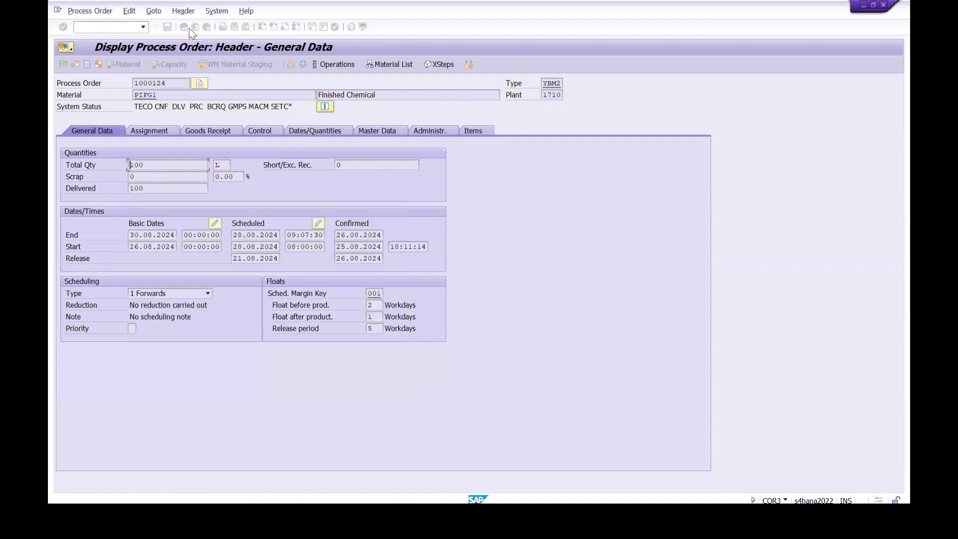
Step: Open the PIFG1 process order in transaction COR2 and acknowledge the information message
{"action": "left_click", "coordinate": [167, 84]}
{"action": "left_click", "coordinate": [93, 28]}
{"action": "type", "text": "/ncor2"}
{"action": "key", "text": "Return"}
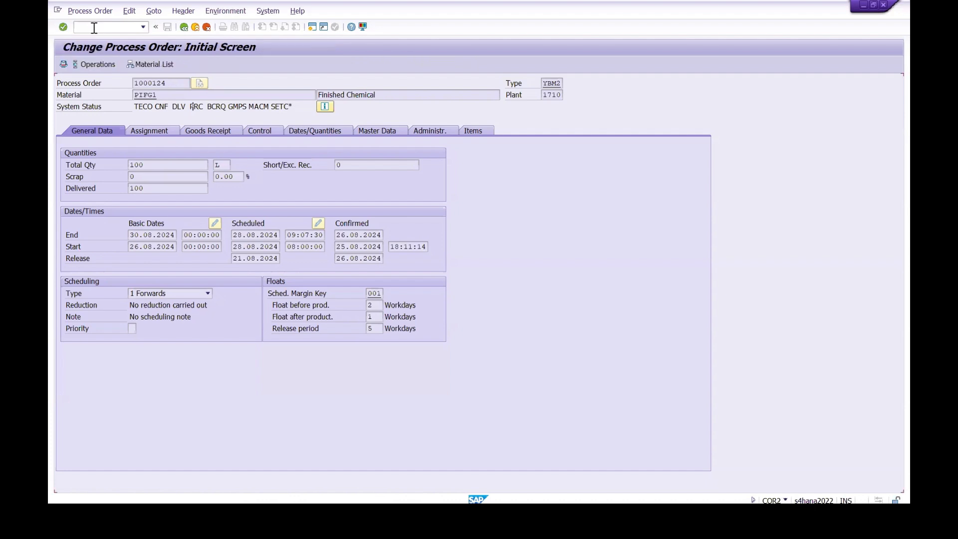
{"action": "key", "text": "Return"}
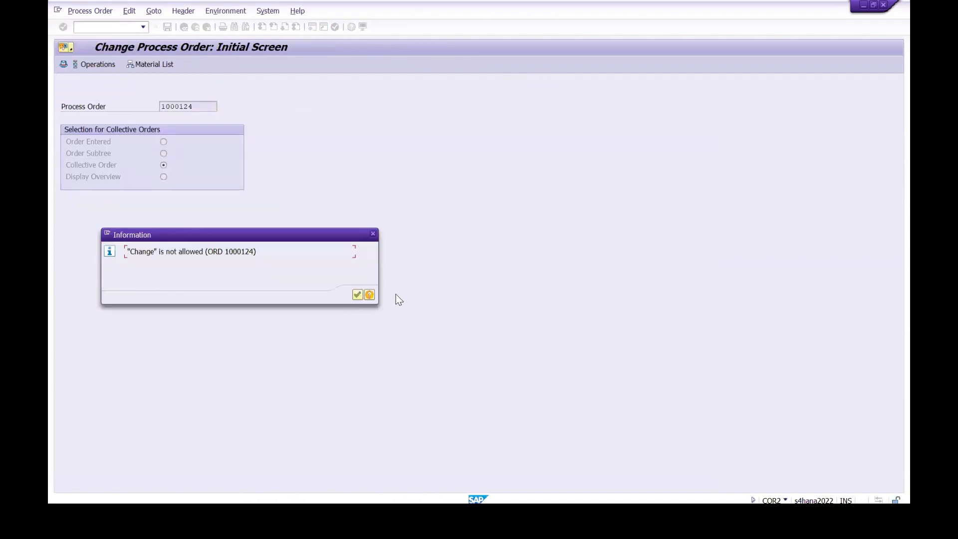
{"action": "left_click", "coordinate": [357, 295]}
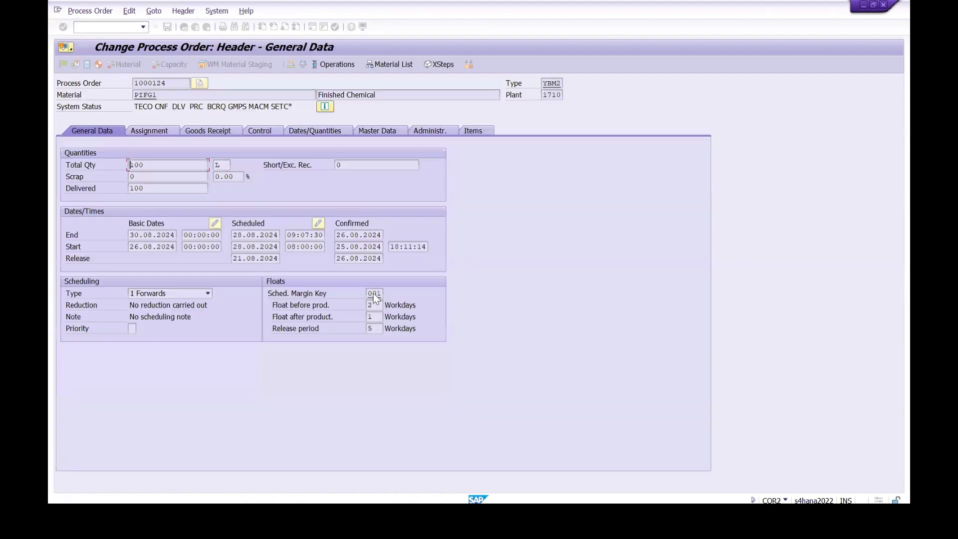
Step: Close the process order through the Restrict Processing functions and save it
{"action": "left_click", "coordinate": [89, 10]}
{"action": "mouse_move", "coordinate": [217, 101]}
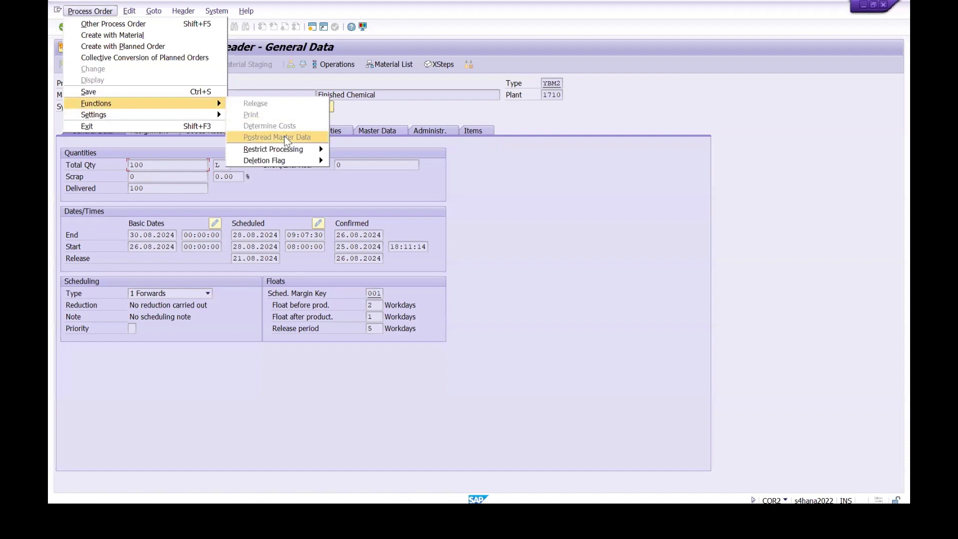
{"action": "mouse_move", "coordinate": [277, 148]}
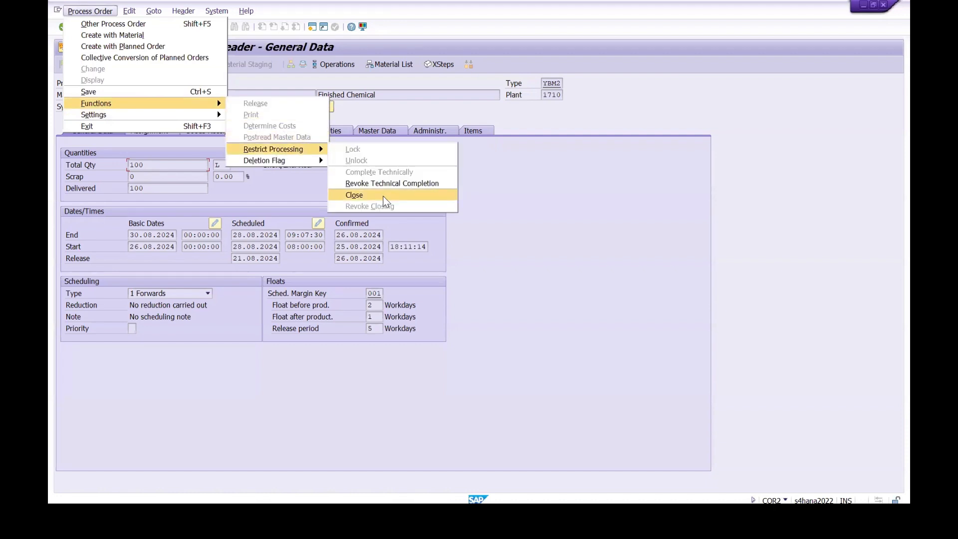
{"action": "left_click", "coordinate": [589, 242]}
{"action": "left_click", "coordinate": [90, 11]}
{"action": "mouse_move", "coordinate": [217, 102]}
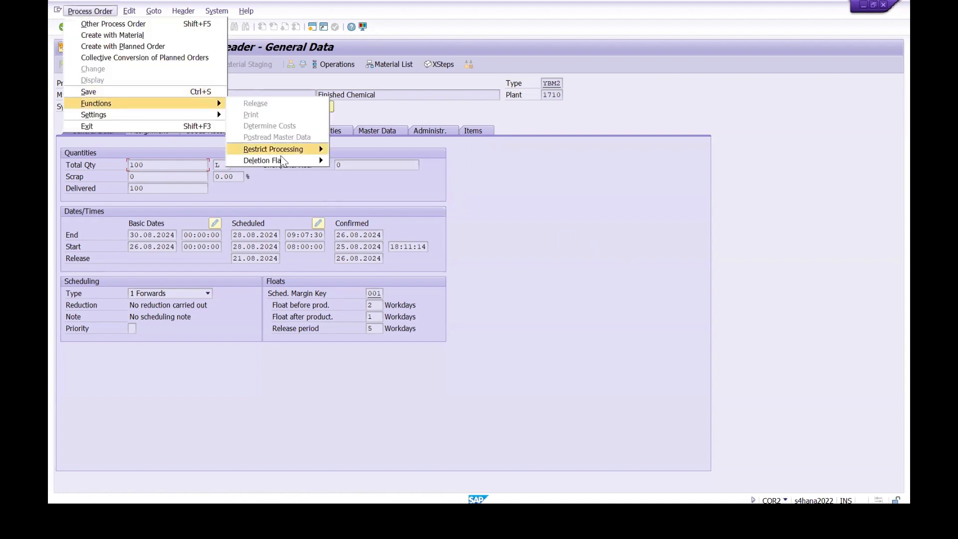
{"action": "mouse_move", "coordinate": [299, 150]}
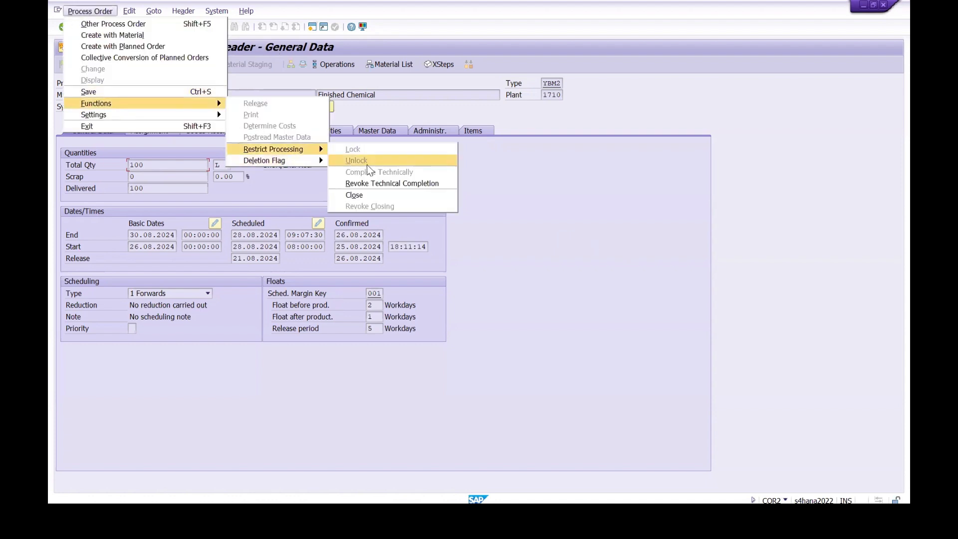
{"action": "left_click", "coordinate": [367, 194]}
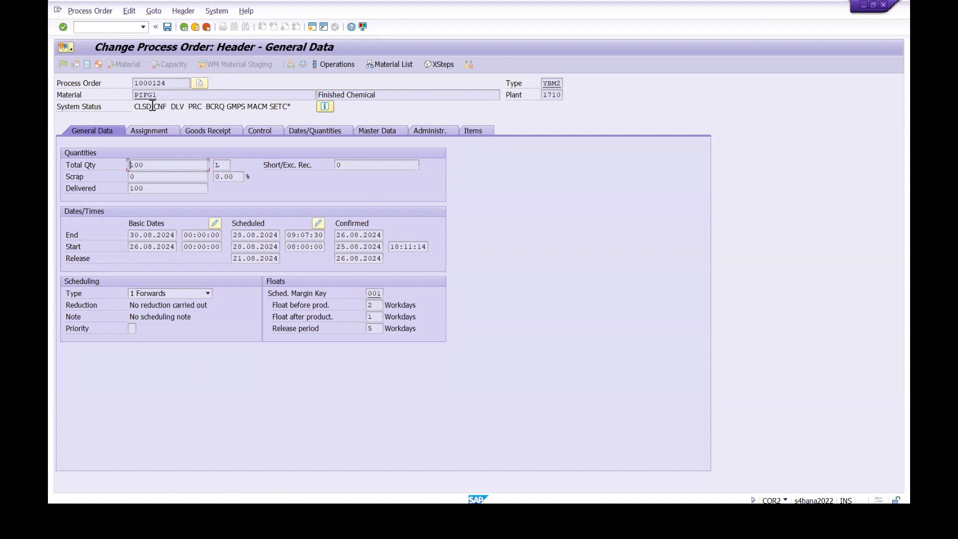
{"action": "left_click", "coordinate": [167, 27]}
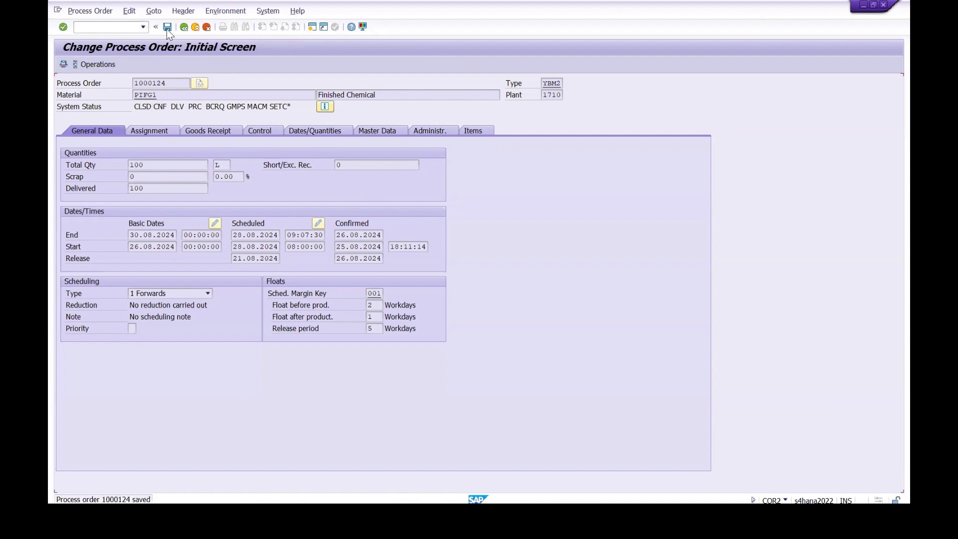
Step: Display the closed process order's header with transaction COR3
{"action": "left_click", "coordinate": [94, 29]}
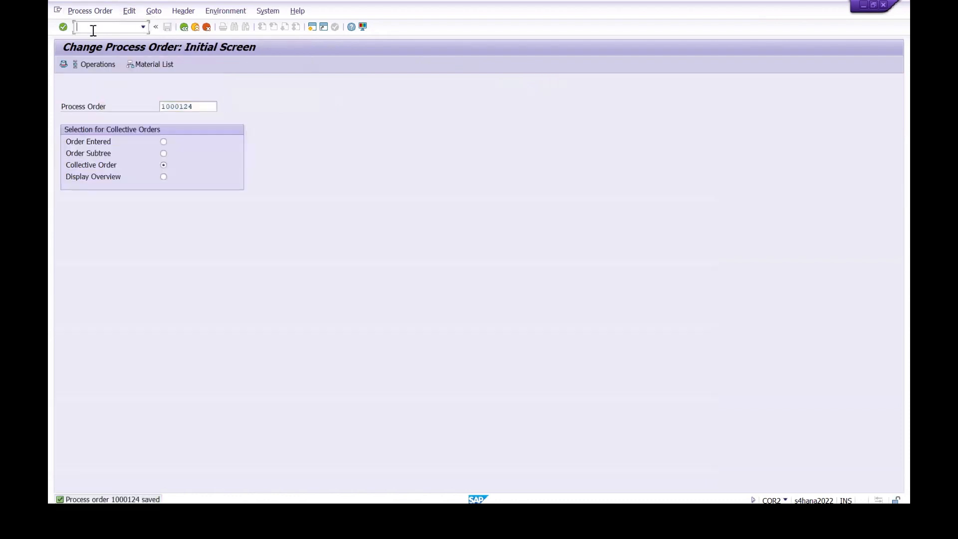
{"action": "type", "text": "/n cor2"}
{"action": "key", "text": "Return"}
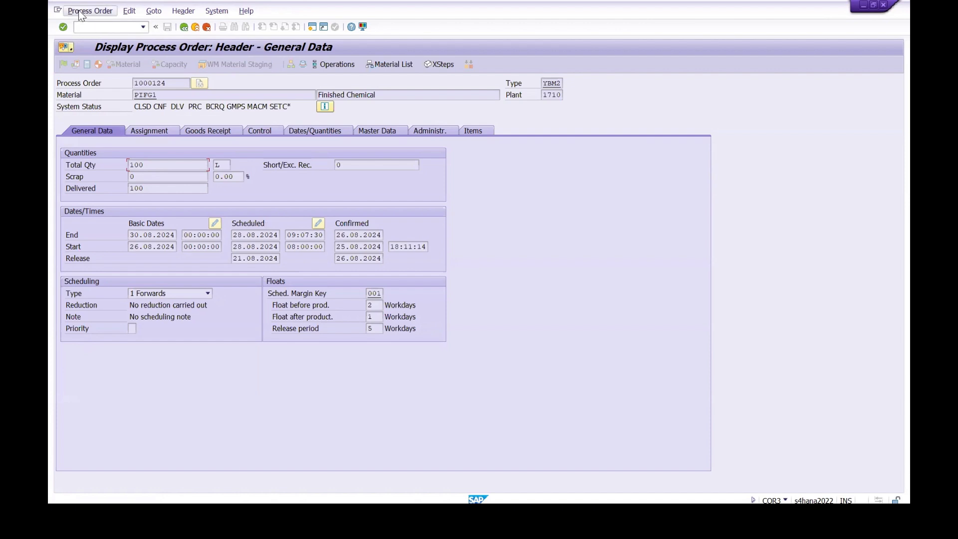
Step: Reopen the closed process order in transaction COR2 and acknowledge the information message
{"action": "type", "text": "/ncor2"}
{"action": "key", "text": "Return"}
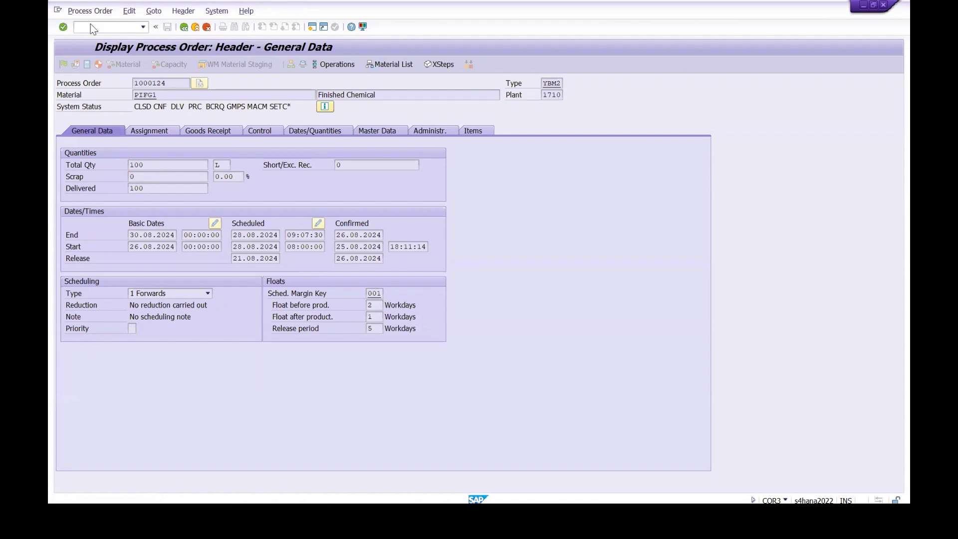
{"action": "key", "text": "Return"}
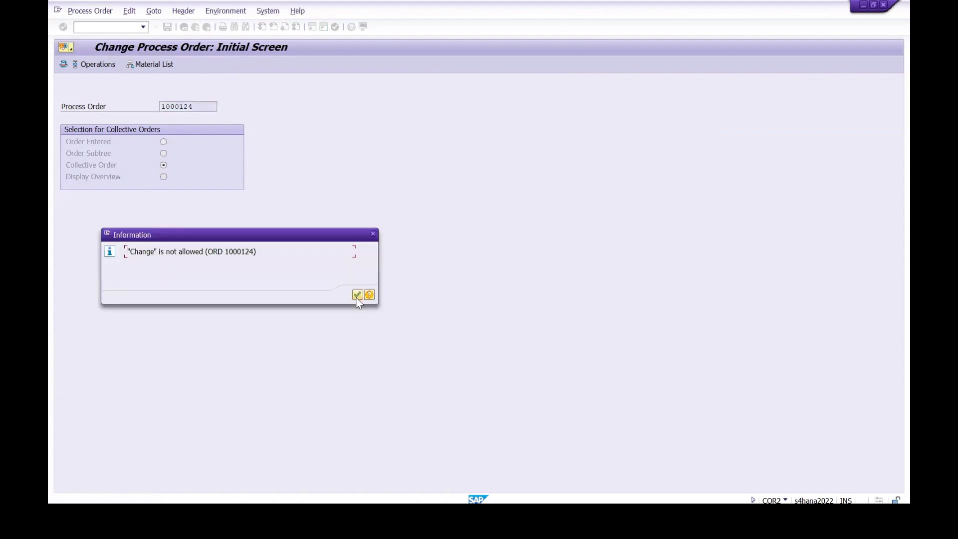
{"action": "left_click", "coordinate": [357, 295]}
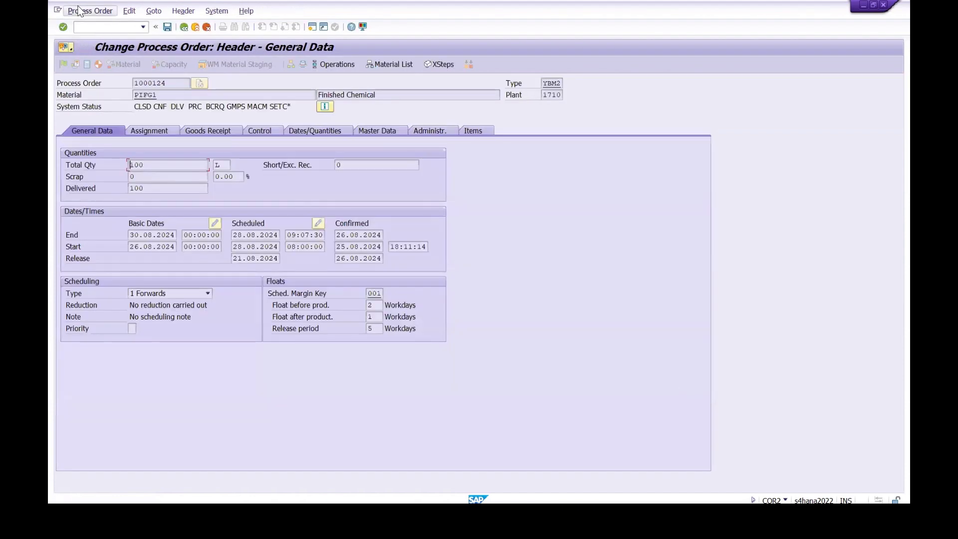
{"action": "left_click", "coordinate": [80, 11]}
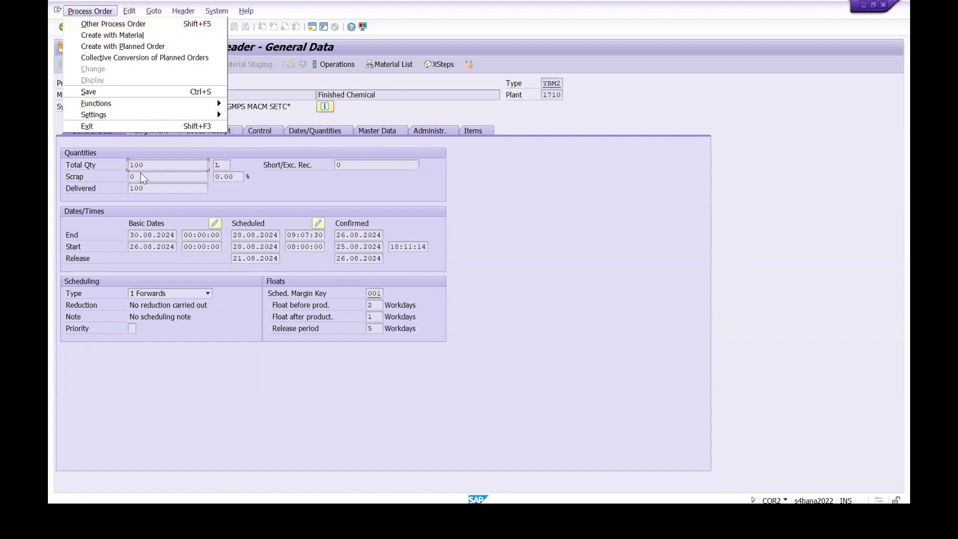
{"action": "left_click", "coordinate": [581, 215]}
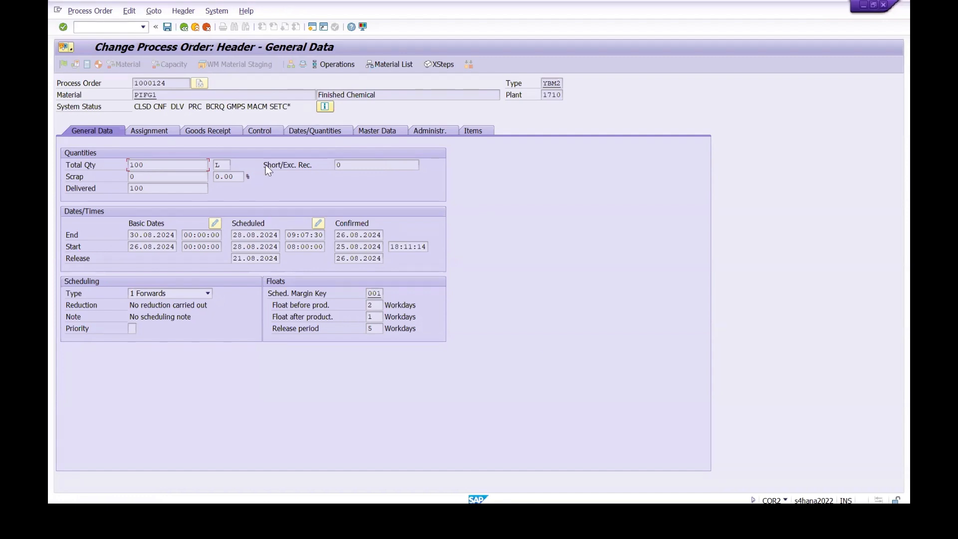
Step: Set the deletion flag on the closed process order and save it
{"action": "left_click", "coordinate": [93, 12]}
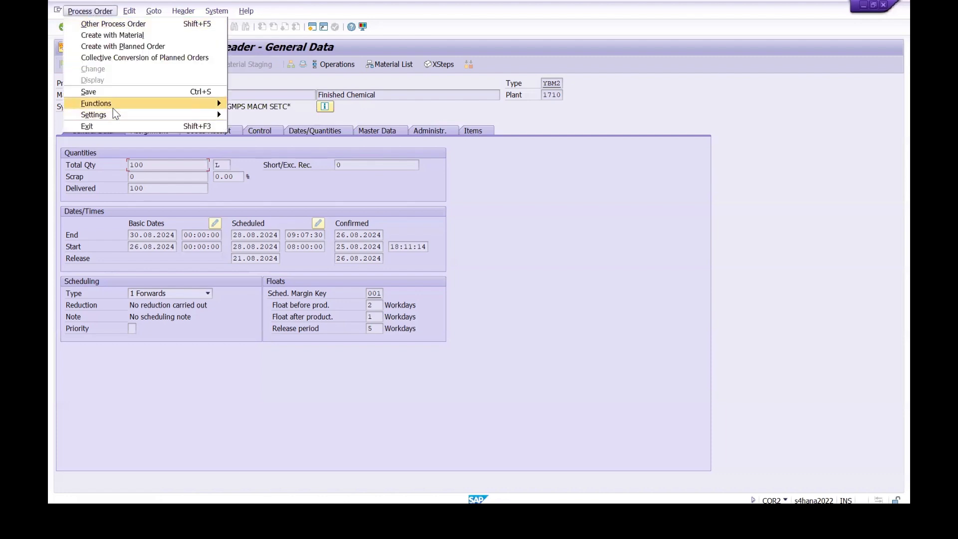
{"action": "mouse_move", "coordinate": [114, 110]}
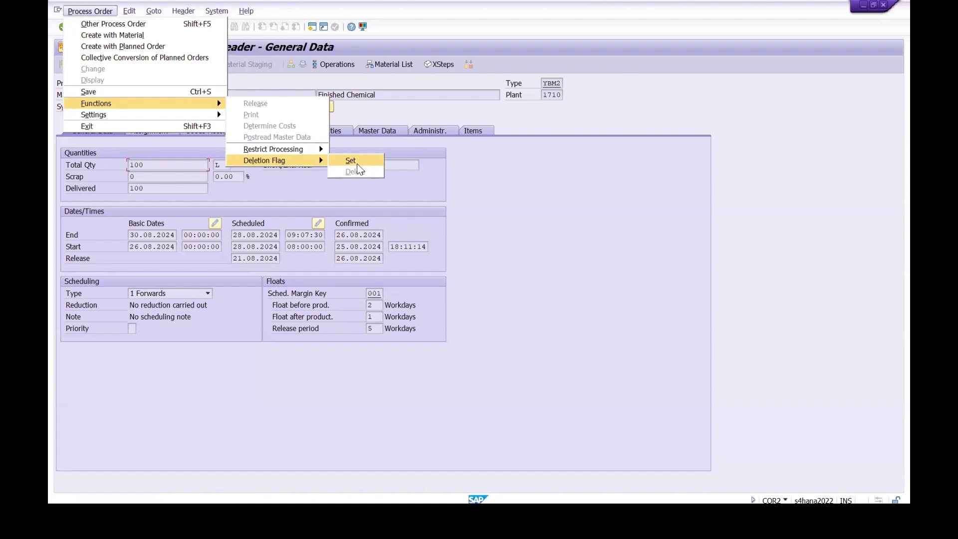
{"action": "left_click", "coordinate": [355, 164]}
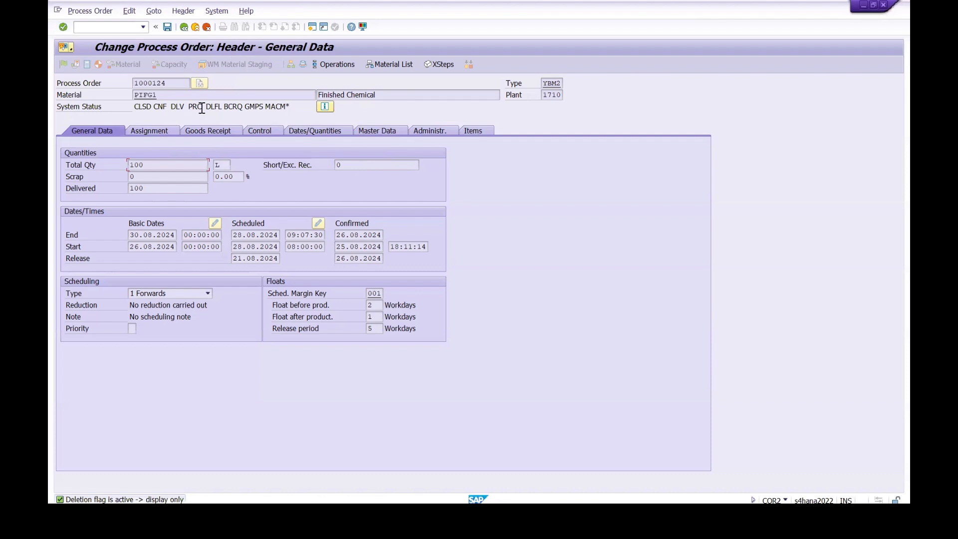
{"action": "left_click", "coordinate": [169, 28]}
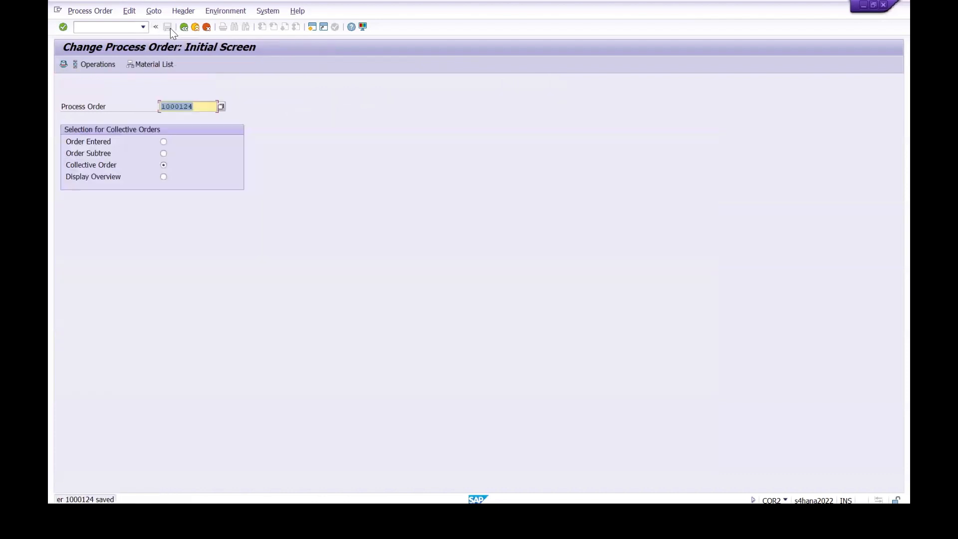
Step: Reopen the process order flagged for deletion in change mode with transaction COR2
{"action": "left_click", "coordinate": [92, 26]}
{"action": "type", "text": "/n cor2"}
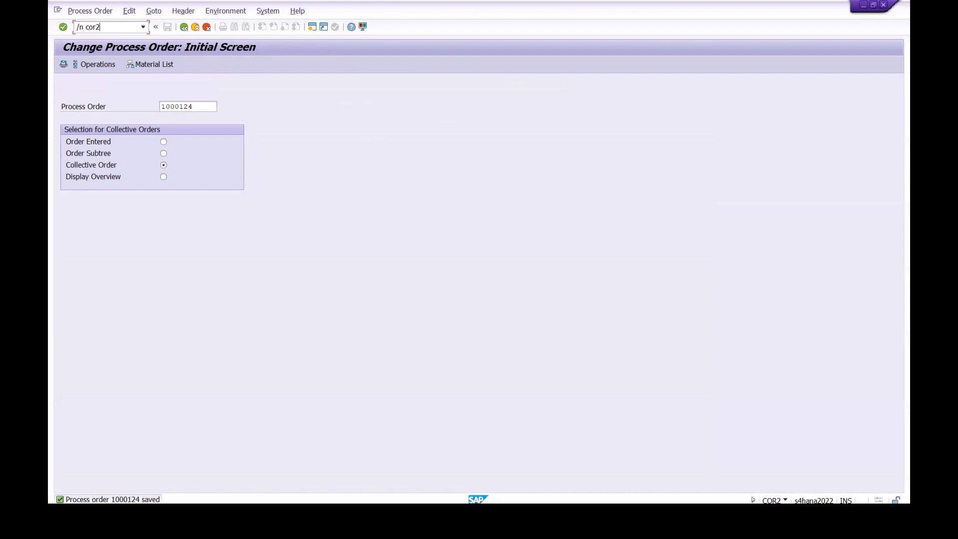
{"action": "key", "text": "Return"}
{"action": "key", "text": "Return"}
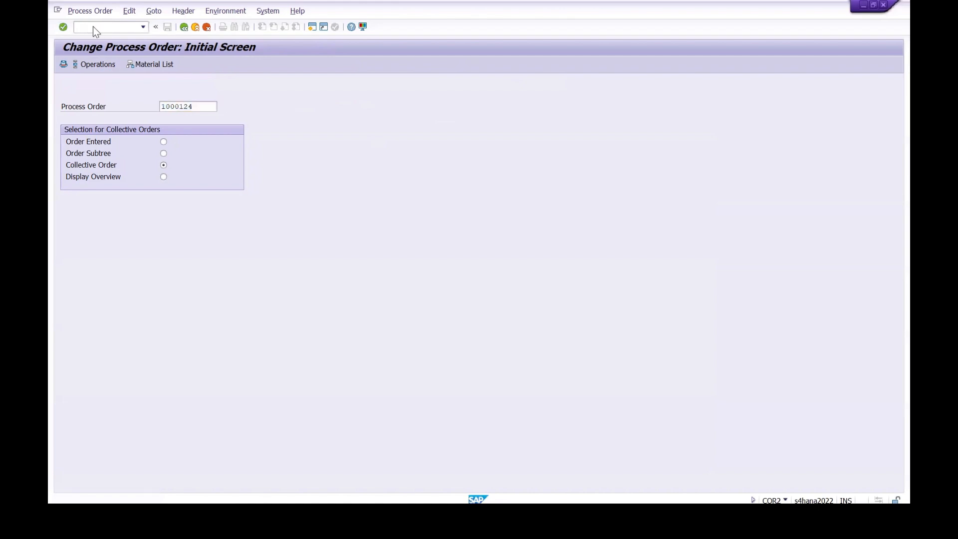
{"action": "key", "text": "Return"}
Step: Reset the deletion flag on the closed process order and save it
{"action": "left_click", "coordinate": [80, 12]}
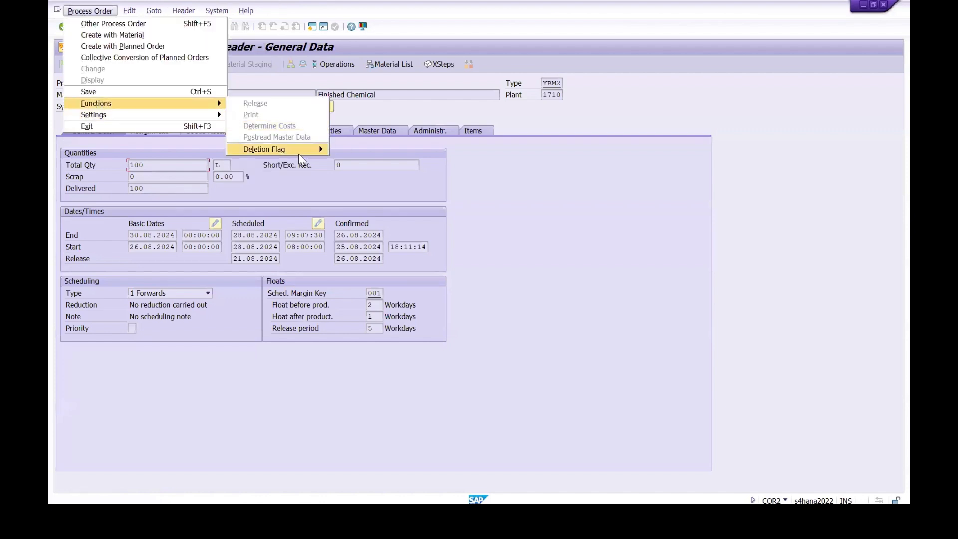
{"action": "mouse_move", "coordinate": [299, 155]}
{"action": "left_click", "coordinate": [365, 162]}
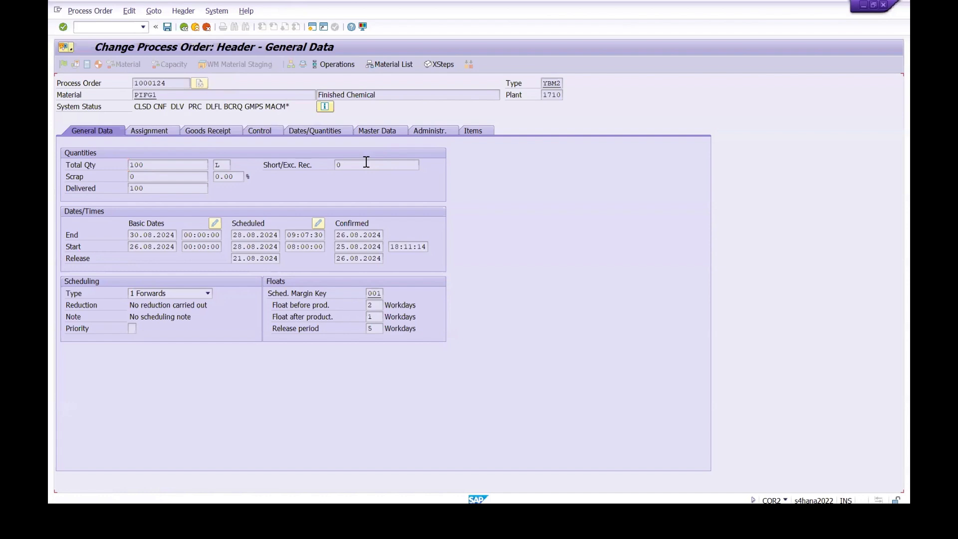
{"action": "left_click", "coordinate": [168, 27]}
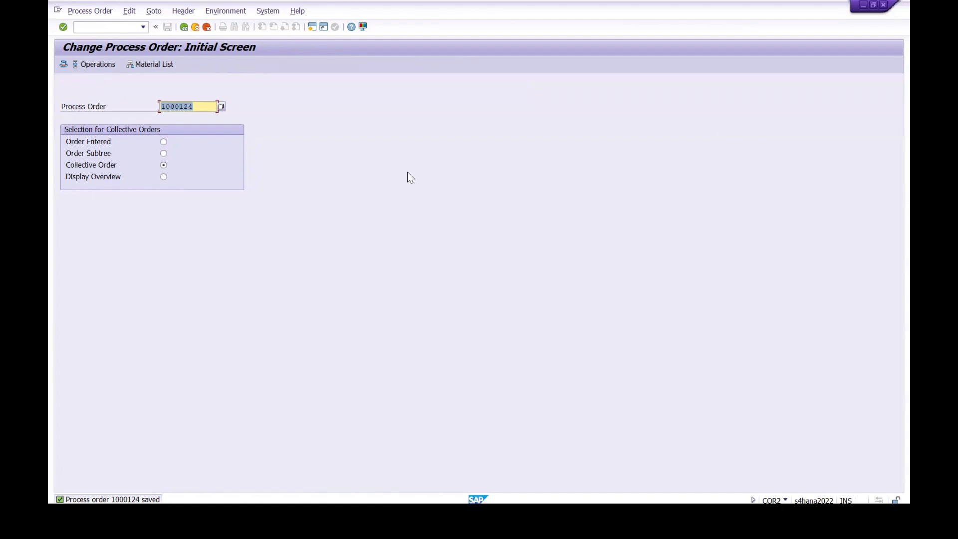
Step: Display the saved process order's header with transaction COR3 to check its system status
{"action": "left_click", "coordinate": [91, 27]}
{"action": "type", "text": "/n cor3"}
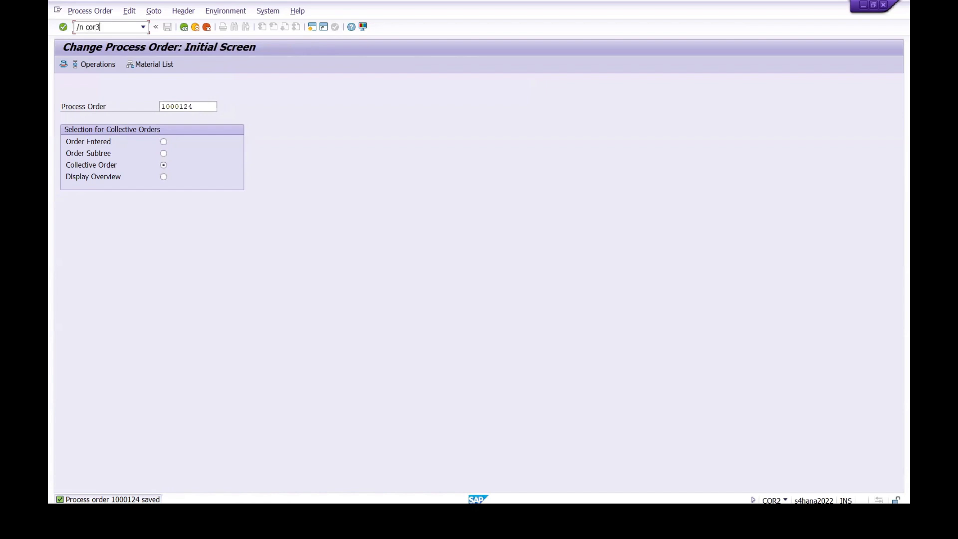
{"action": "key", "text": "Return"}
{"action": "key", "text": "Return"}
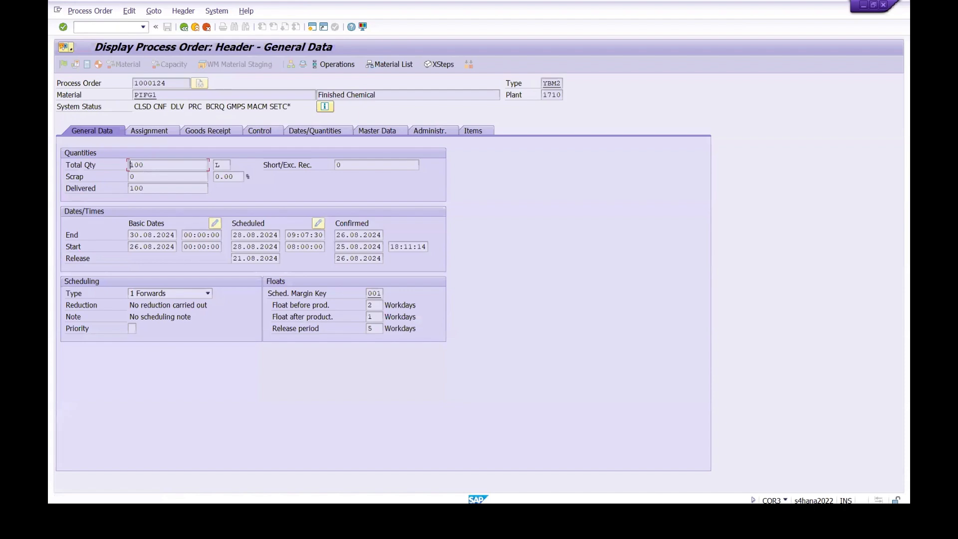
Step: Switch to the Notepad training notes and add the line "20. Setting the Deletion Flag >>> COR2 >>> Functions >>> Deletion Flag Set/Reset"
{"action": "left_click", "coordinate": [432, 515]}
{"action": "left_click", "coordinate": [66, 347]}
{"action": "type", "text": "20. Set"}
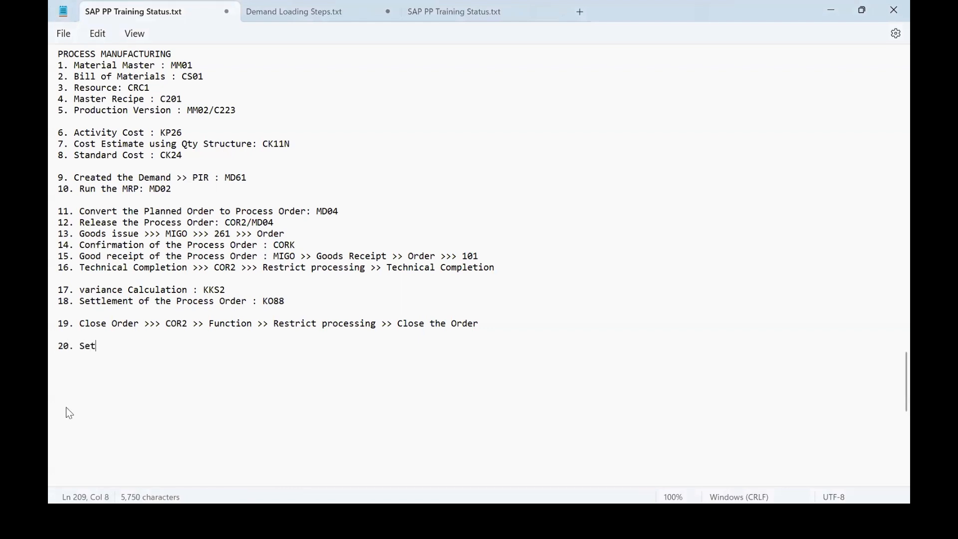
{"action": "type", "text": "ting the "}
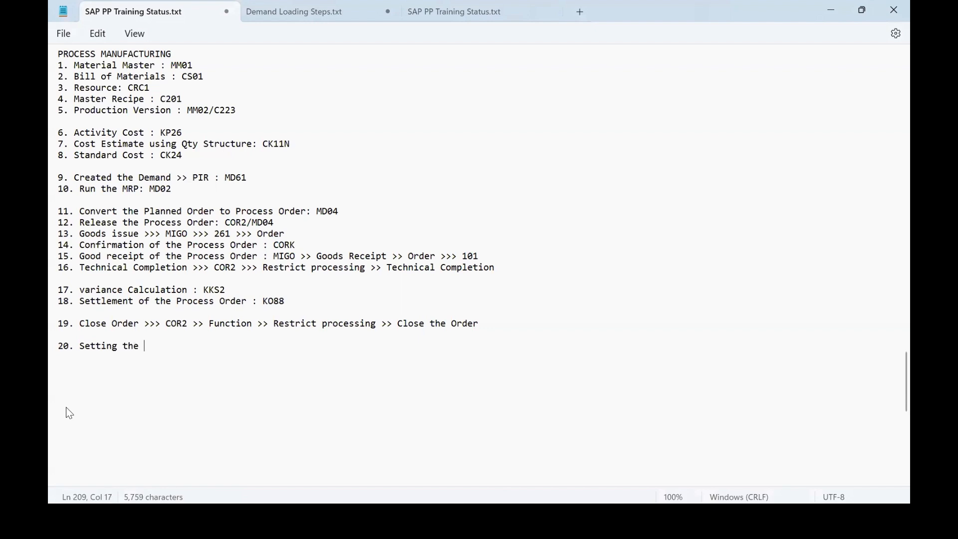
{"action": "type", "text": "Deletio"}
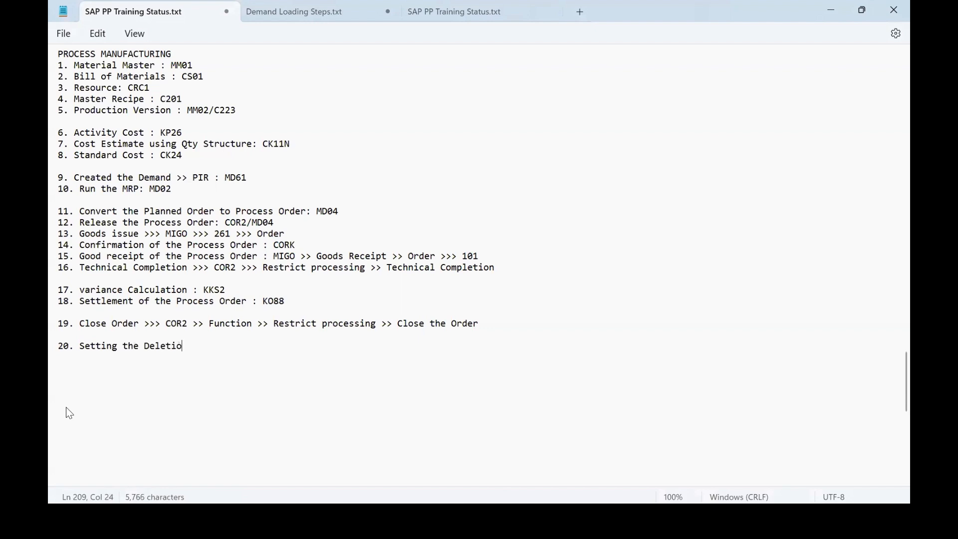
{"action": "type", "text": "n Flag >>> COR2 >>> Functions"}
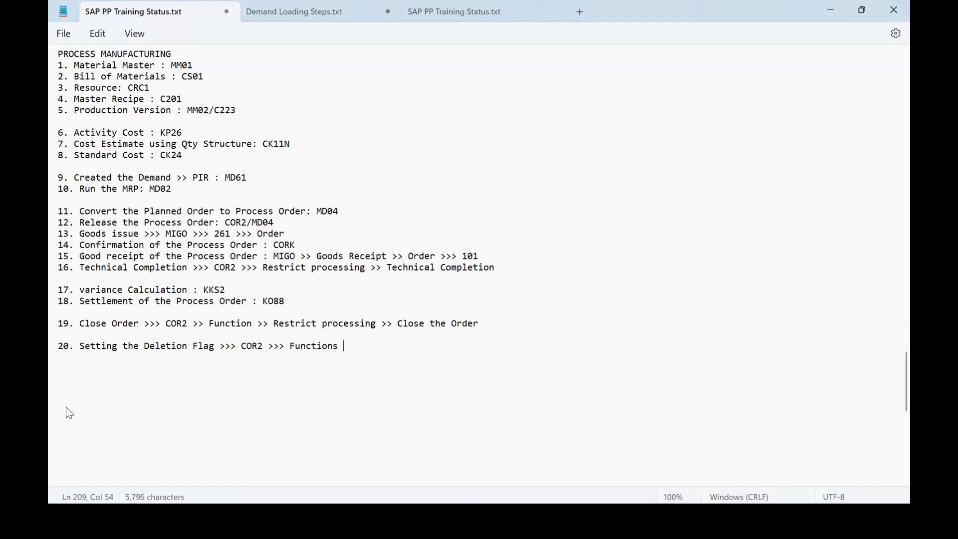
{"action": "type", "text": " >>>"}
{"action": "type", "text": "Deletion F"}
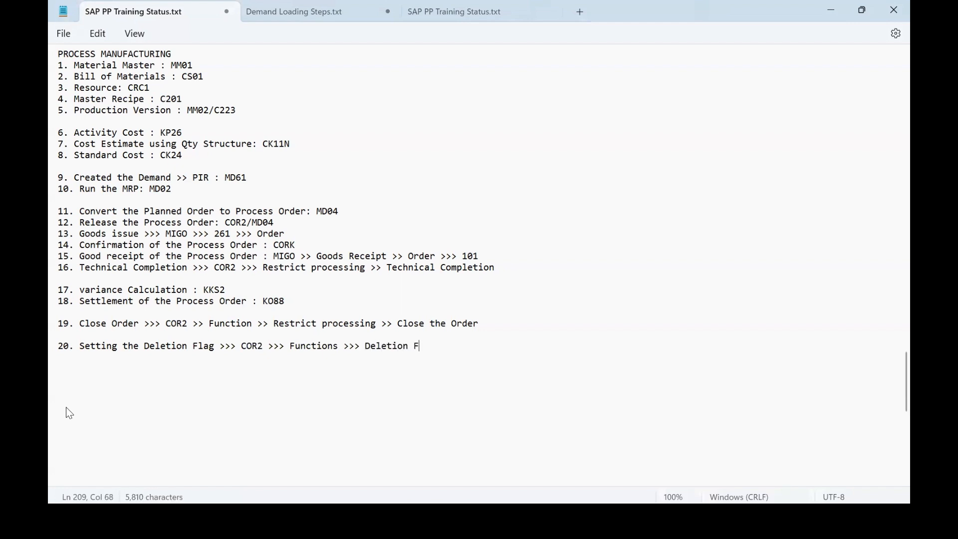
{"action": "type", "text": "lag Set/Reset"}
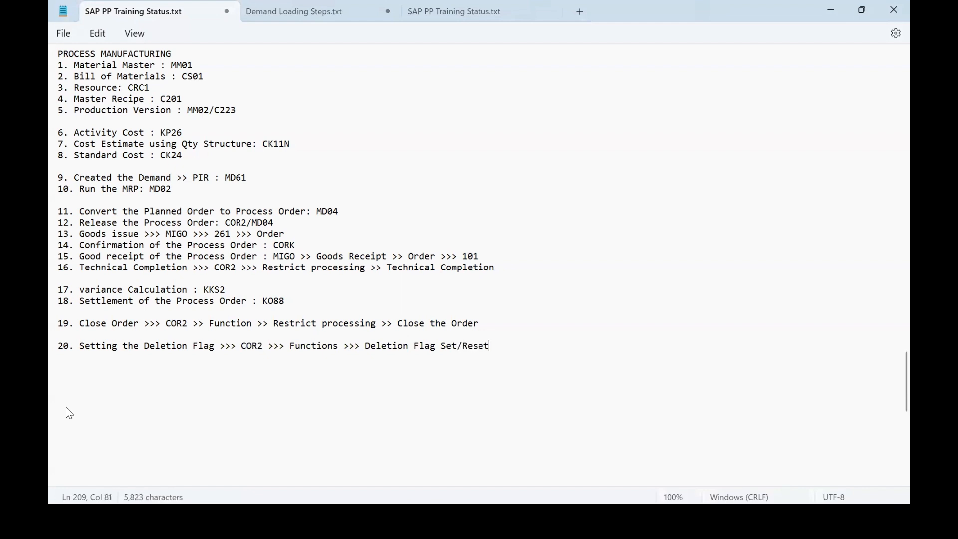